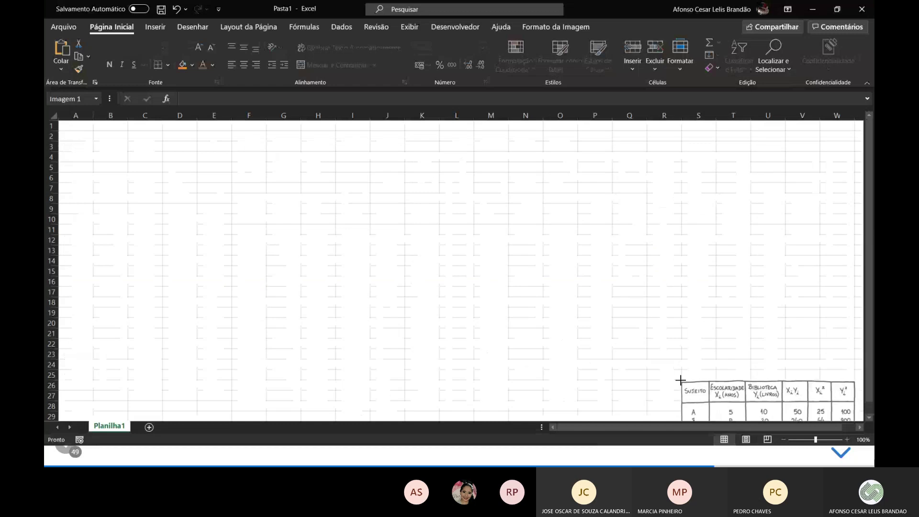
Move the handwritten table picture up beside the empty data area, starting at about cell H3.
drag(766, 397, 406, 172)
scroll(155, 180, up, 3)
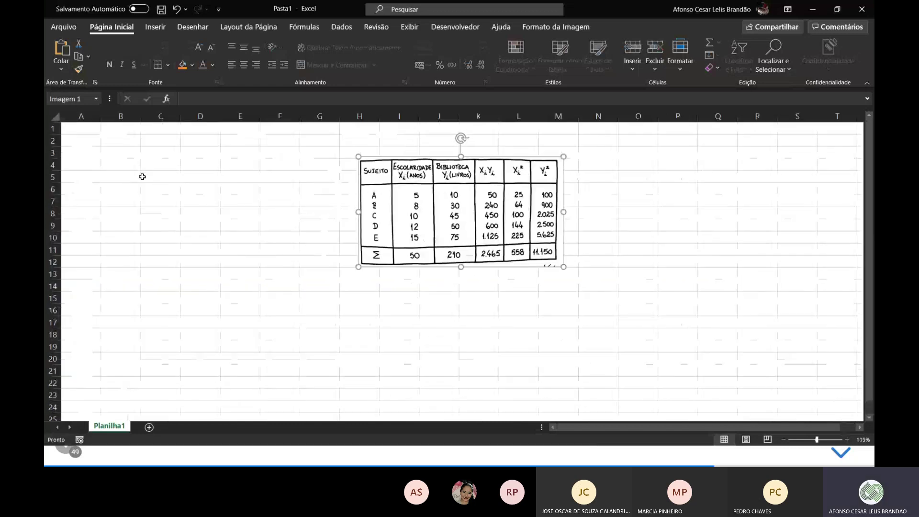
Enter the headers SUJEITO, ESCOLARIDADE (ANOS) and BIBLIOTECA (EM LIVROS) in A1:C1 and autofit columns A to C.
click(105, 138)
key(Caps_Lock)
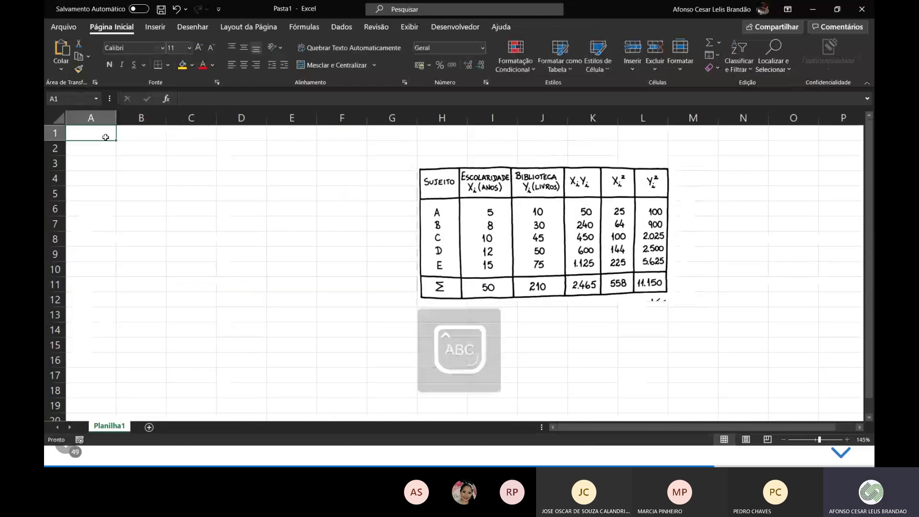
text(SUJEITO)
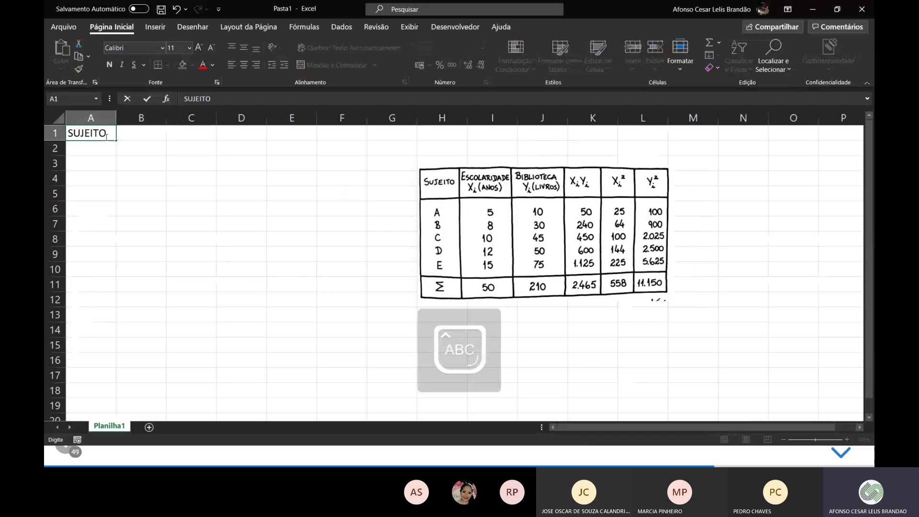
key(Tab)
text(ESCOLAR)
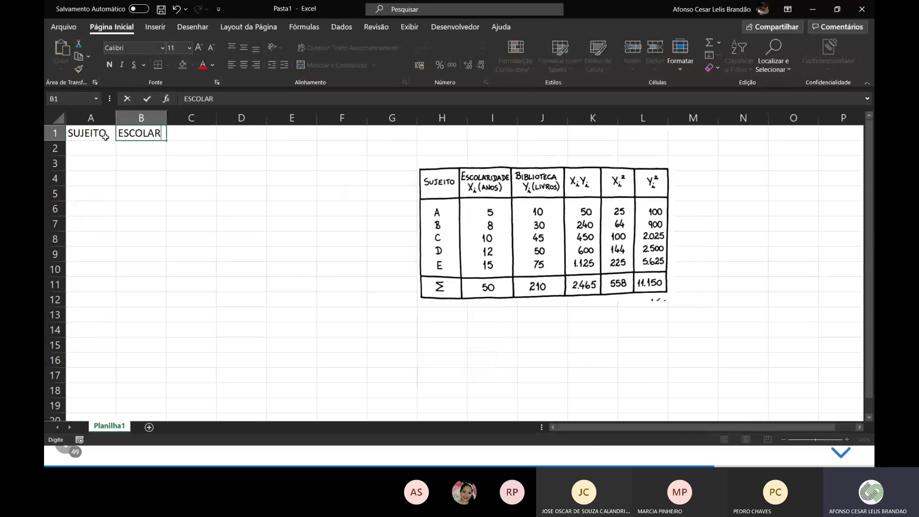
text(IDADE (ANOS)
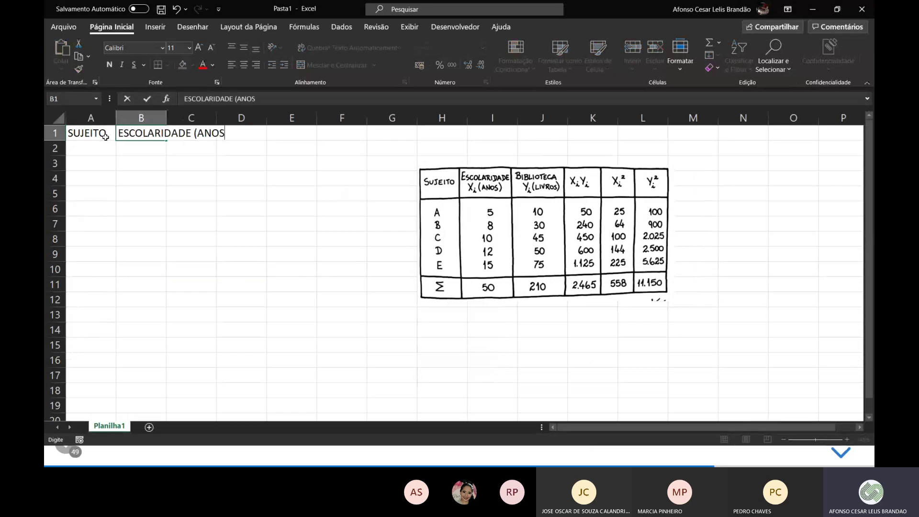
key(Tab)
text(BI)
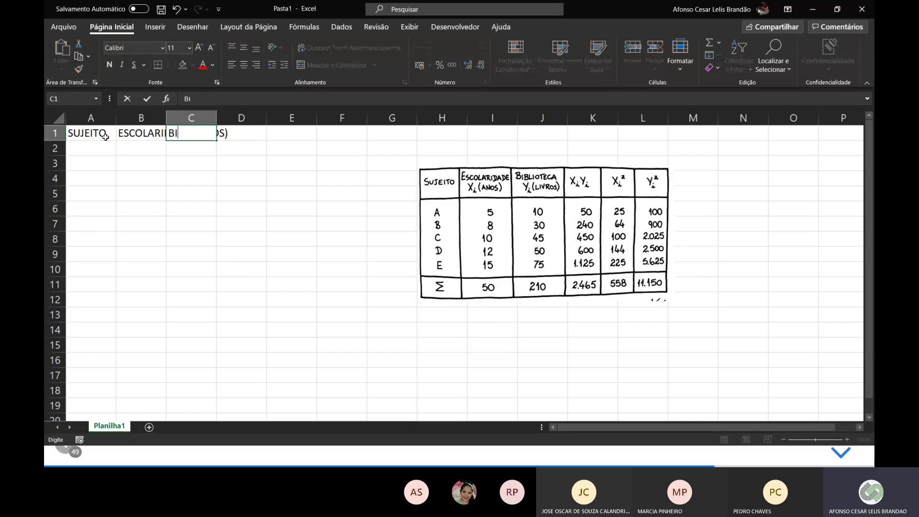
text(BLIOTECA (EM LIC)
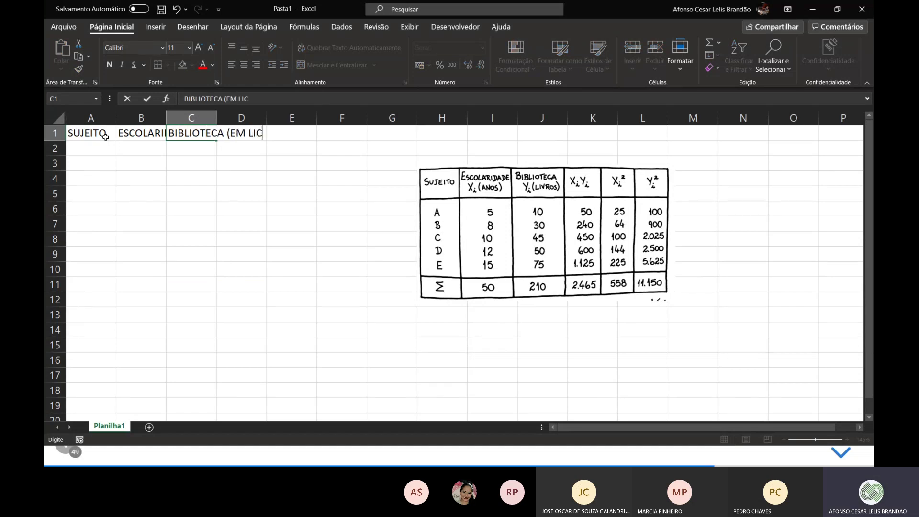
key(BackSpace)
text(VROS))
key(Tab)
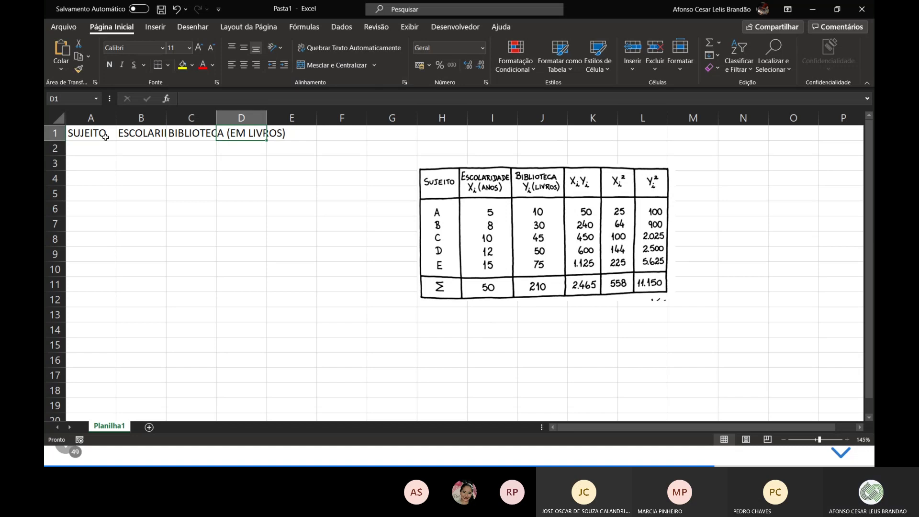
drag(102, 118, 216, 119)
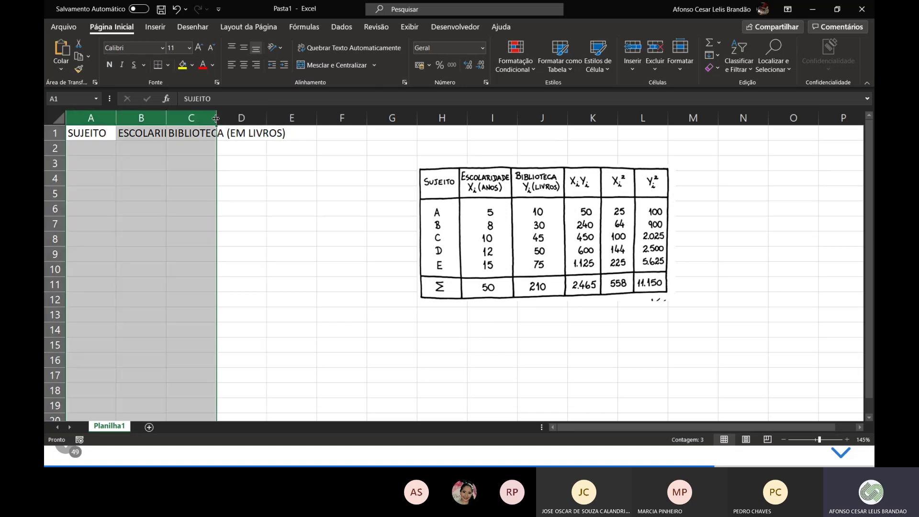
double_click(216, 118)
Enter the subject labels A, B, C, D and E in cells A2 to A6.
click(84, 147)
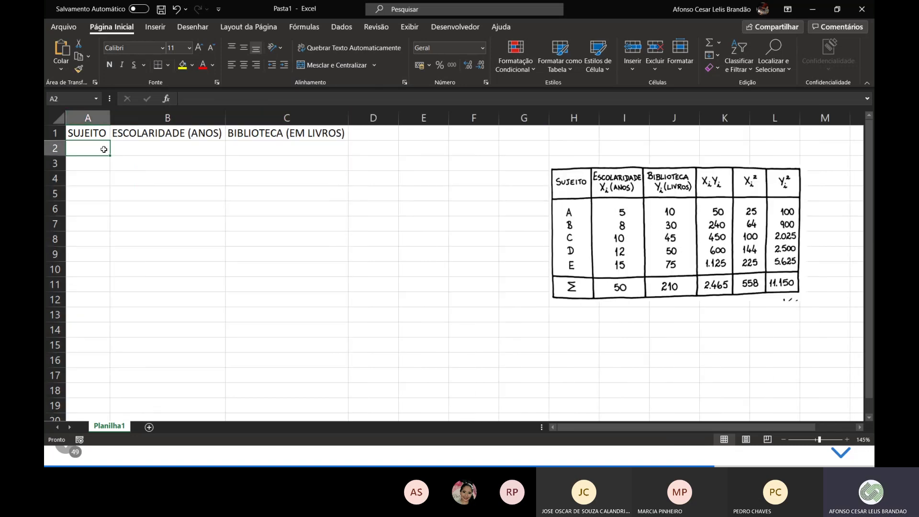
text(A)
key(Return)
text(B)
key(Return)
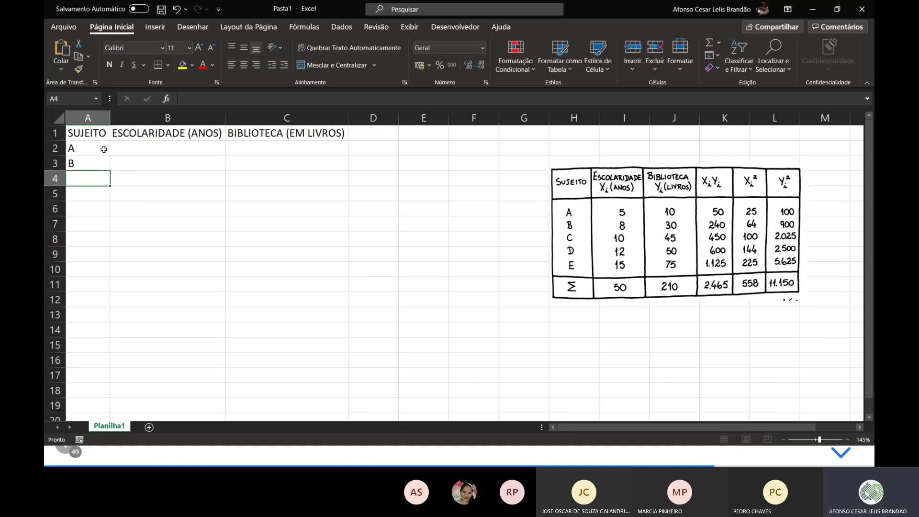
text(C)
key(Return)
text(D)
key(Return)
text(E)
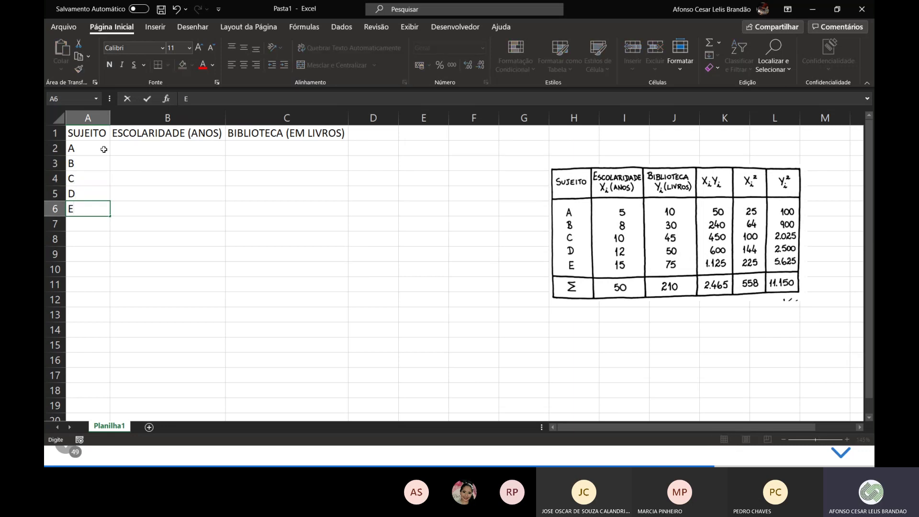
key(Return)
Center the subject labels in A2:A6 horizontally.
drag(104, 149, 96, 211)
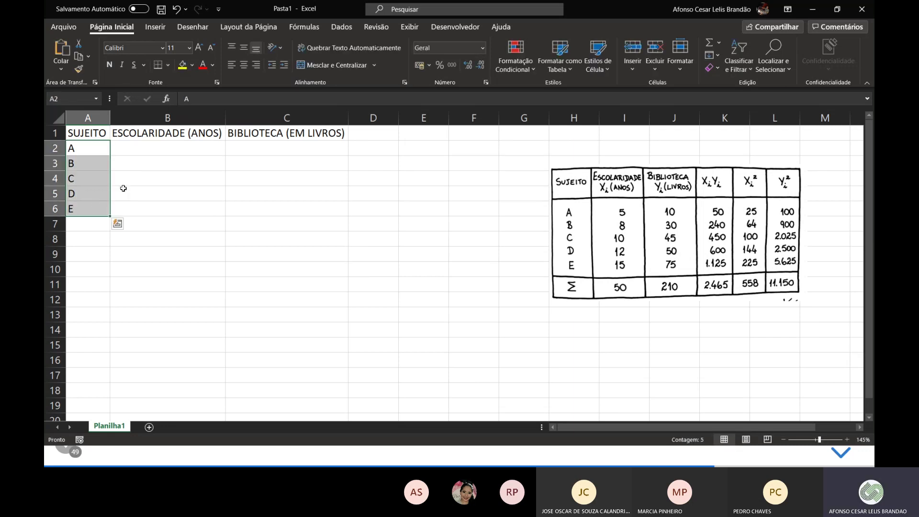
click(240, 65)
click(273, 207)
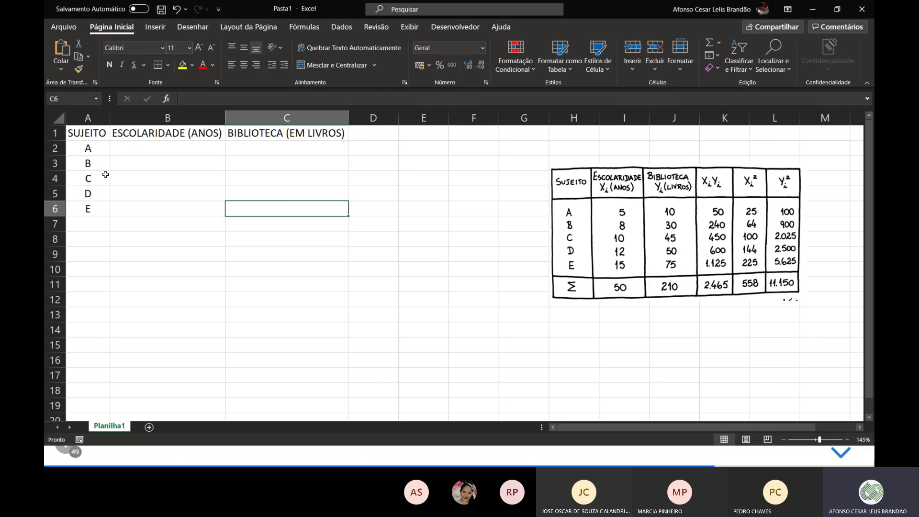
drag(105, 144, 100, 211)
click(142, 210)
Fill the ESCOLARIDADE (ANOS) column with 5, 8, 10, 12 and 15 in cells B2 to B6.
click(179, 150)
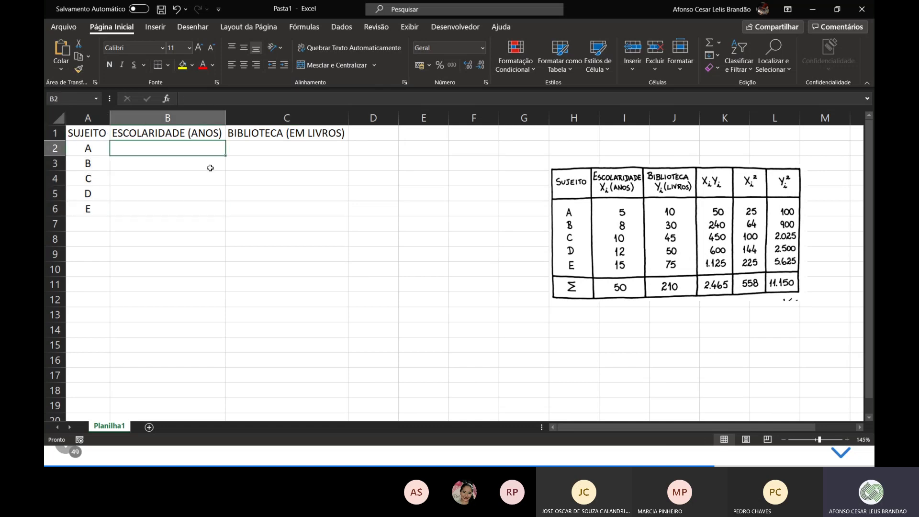
text(5)
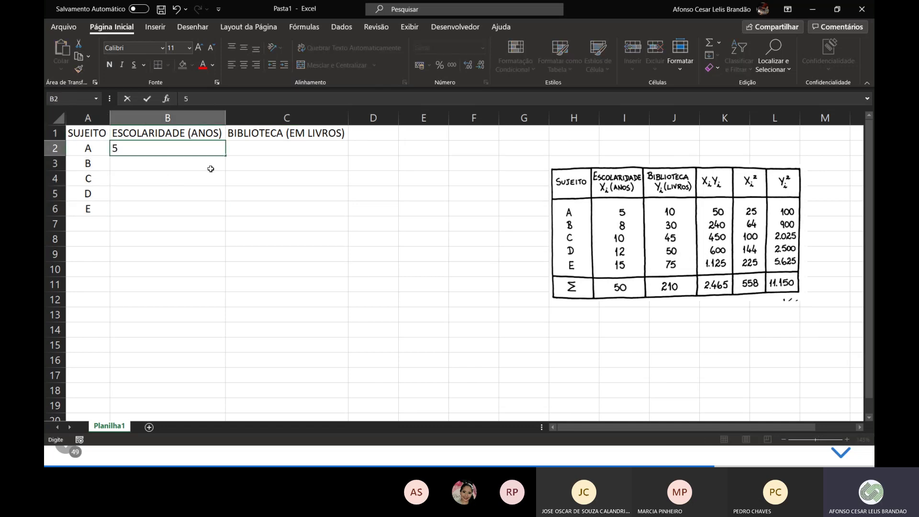
key(Return)
text(8)
key(Return)
text(1)
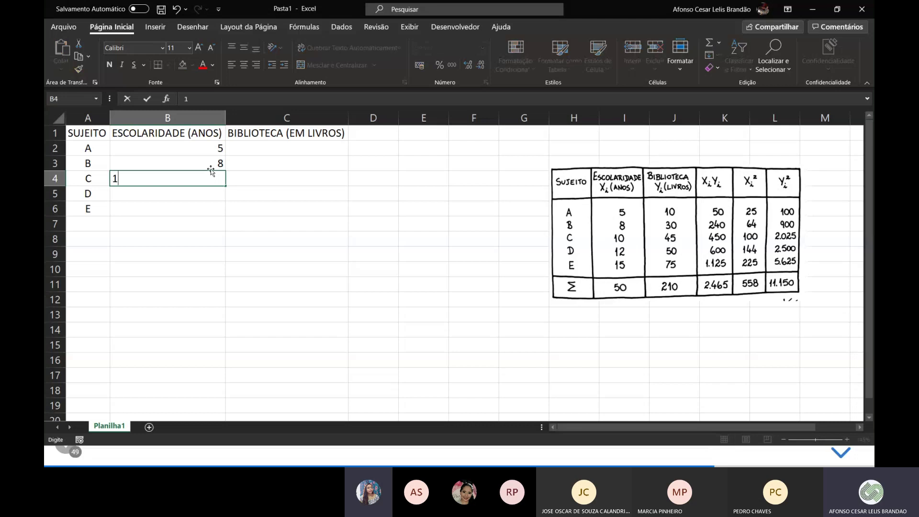
text(0)
key(Return)
text(12)
key(Return)
text(1)
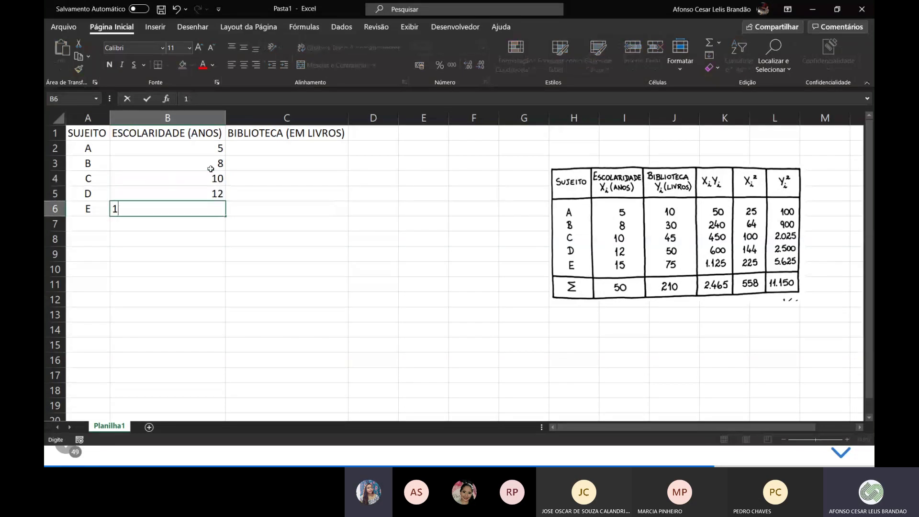
text(5)
key(Return)
Center the schooling values in B2:B6 horizontally.
drag(188, 149, 199, 206)
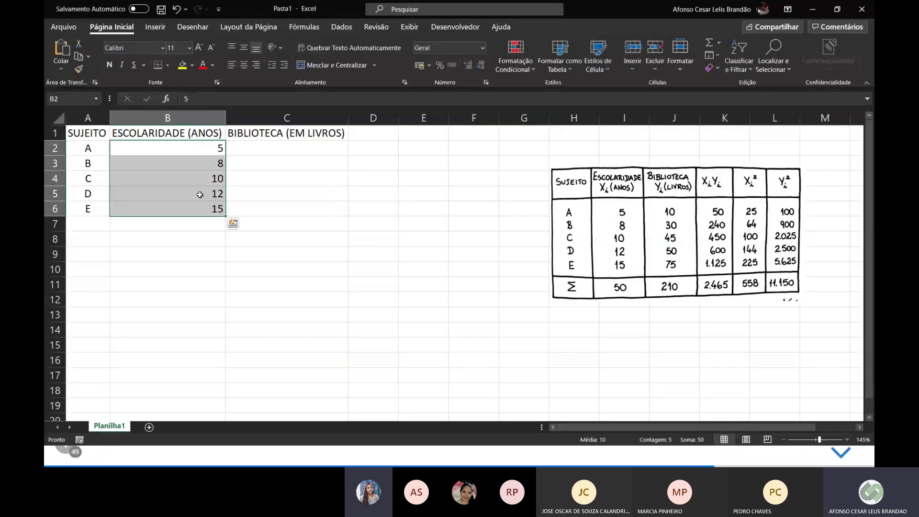
click(275, 209)
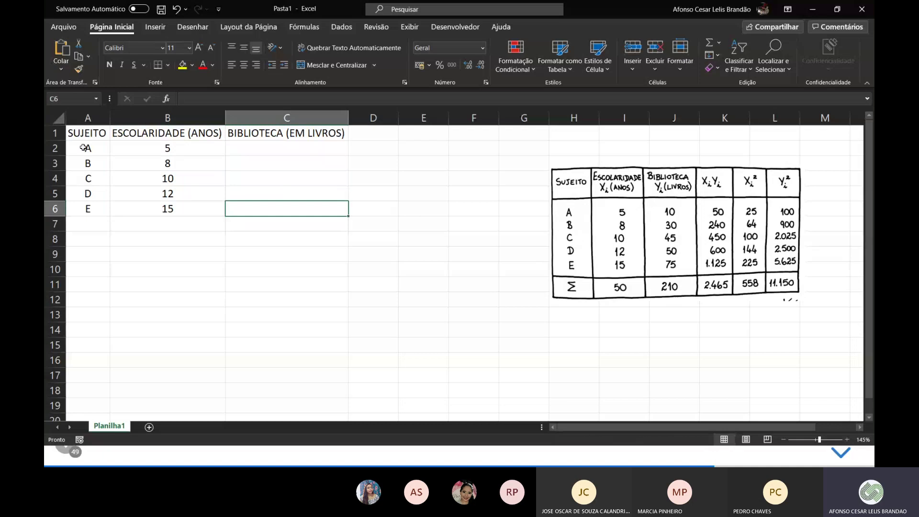
drag(83, 148, 101, 210)
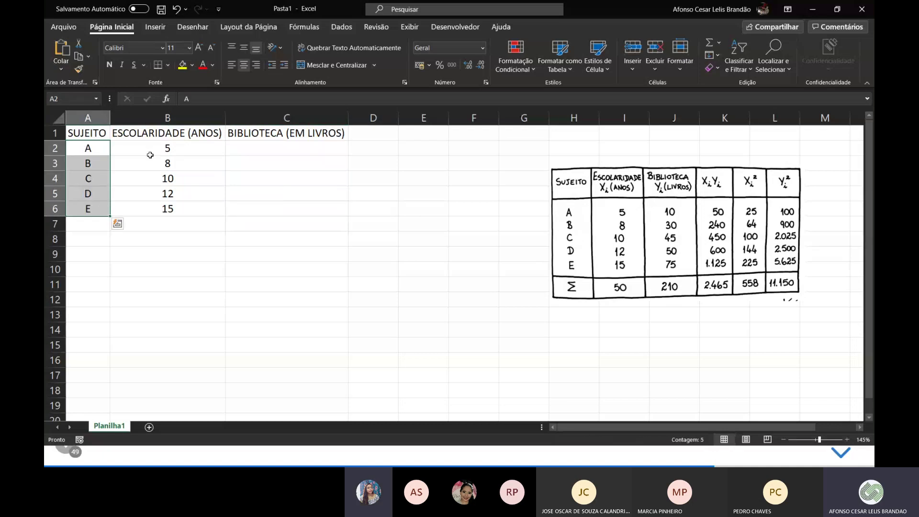
drag(152, 147, 163, 205)
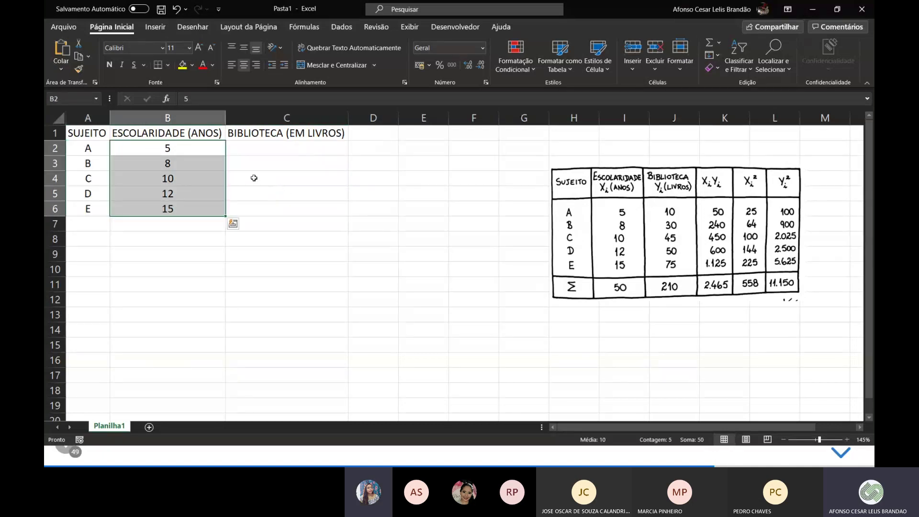
Fill the BIBLIOTECA (EM LIVROS) column with 10, 30, 45, 50 and 75 in cells C2 to C6.
click(311, 149)
text(10)
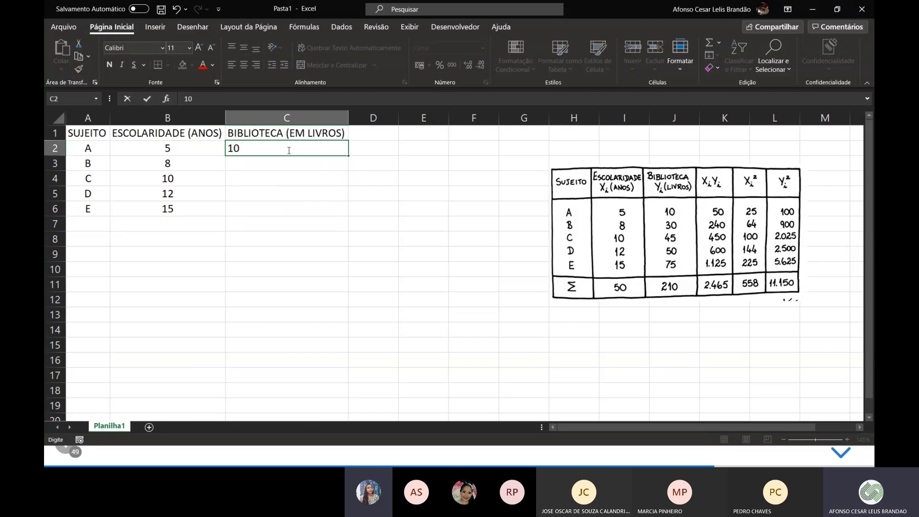
key(Return)
text(30)
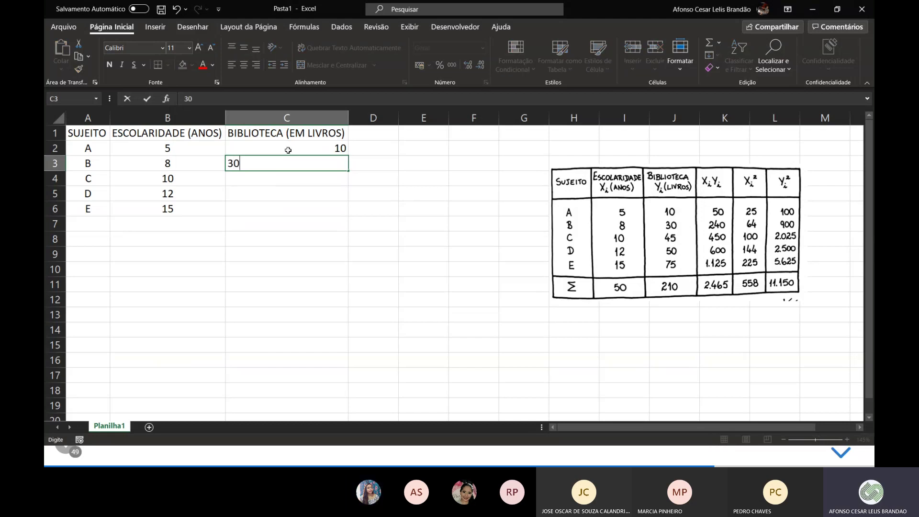
key(Return)
text(45)
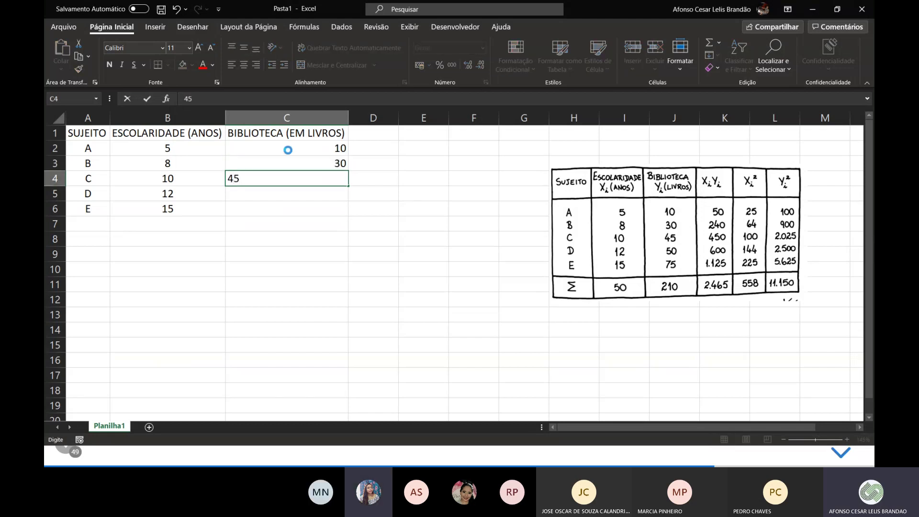
key(Return)
text(50)
key(Return)
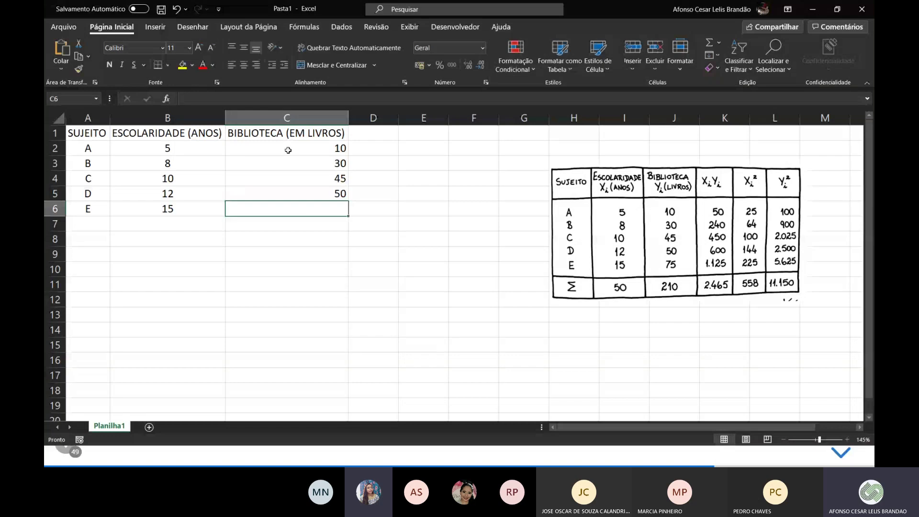
text(75)
key(Return)
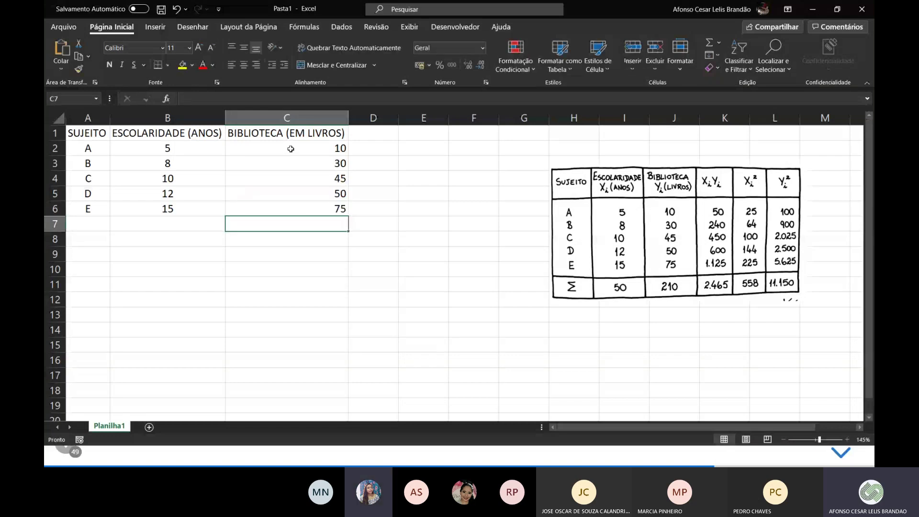
Switch to the Teams meeting, mute the participant whose microphone is open, and return to the Excel workbook.
key(alt+Tab)
click(694, 167)
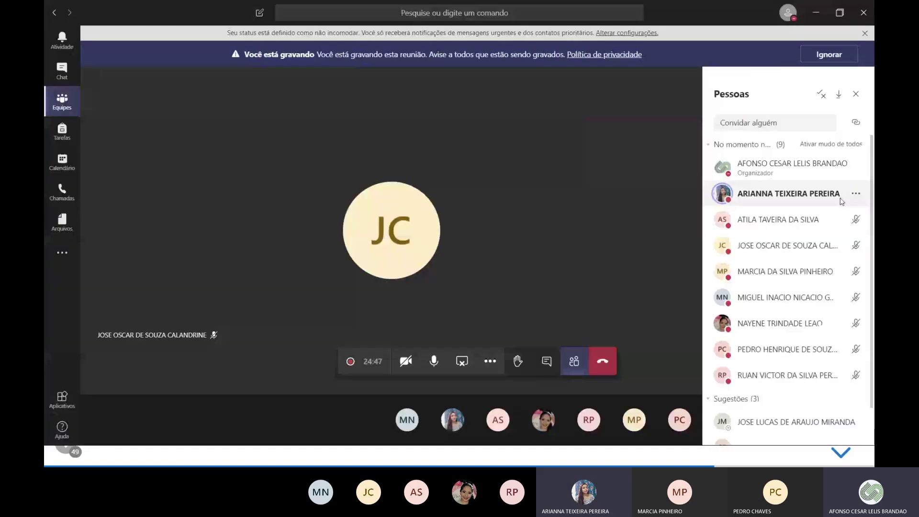
click(855, 194)
click(824, 217)
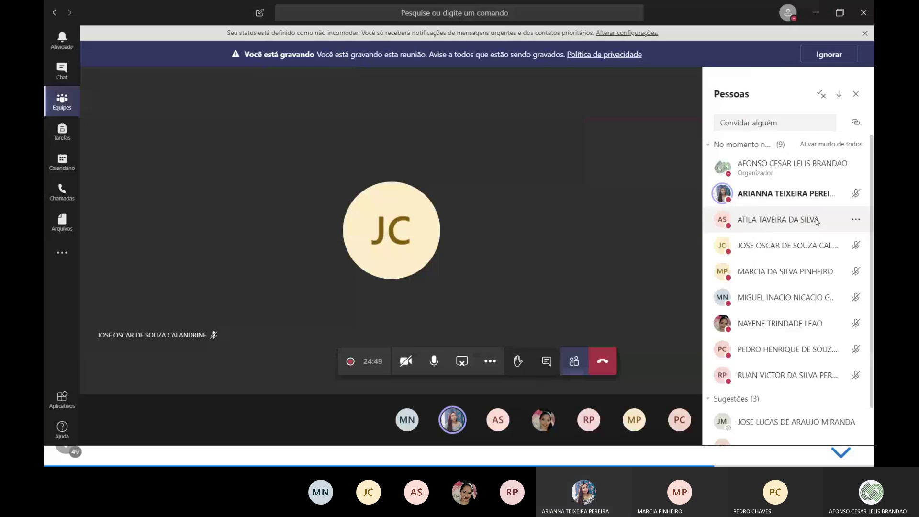
key(alt+Tab)
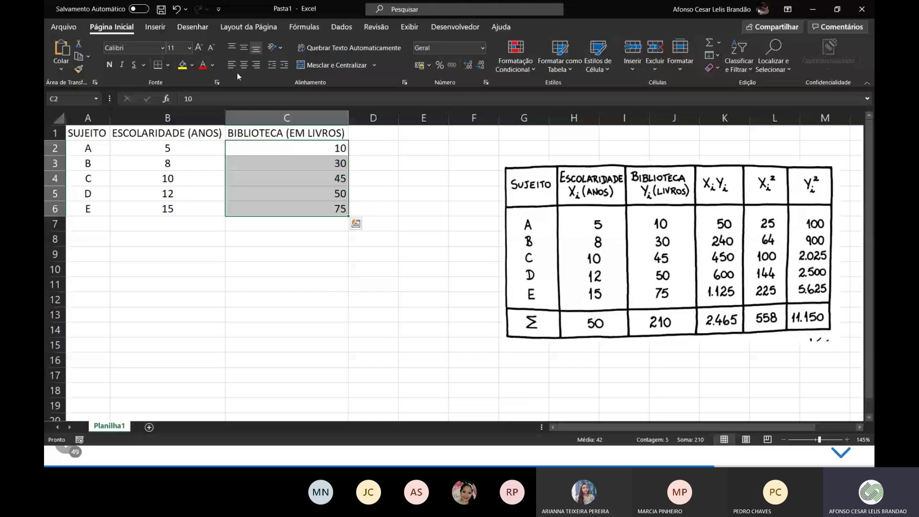
Center the book values in C2:C6 and move the handwritten table picture out of the way to about cell K16.
click(373, 268)
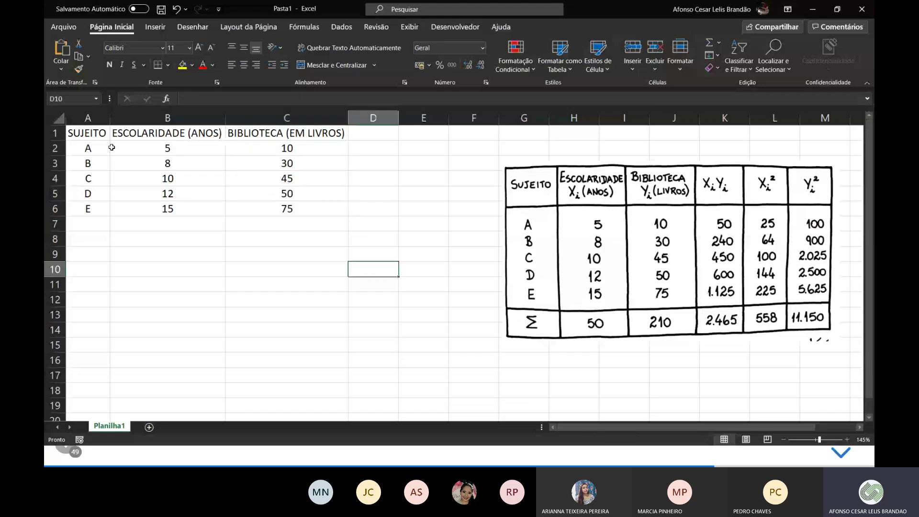
drag(85, 134, 338, 134)
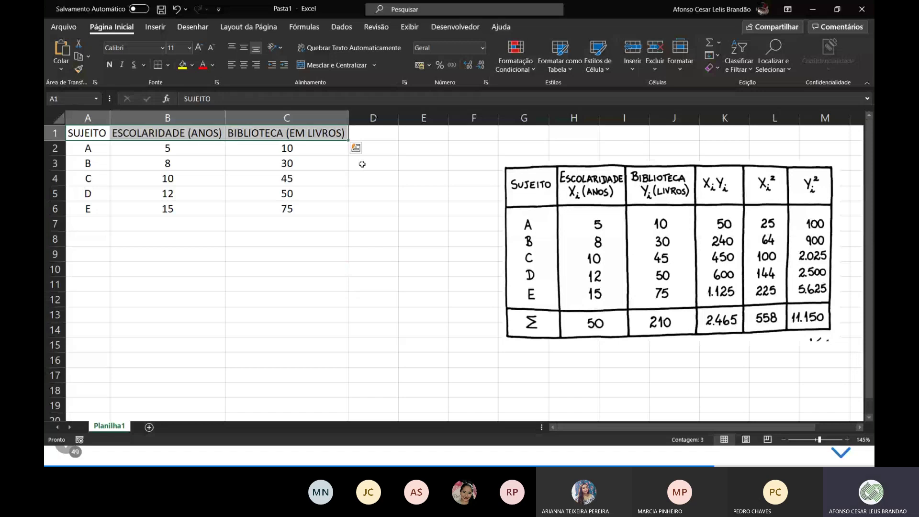
mouse_move(586, 259)
mouse_down()
mouse_move(576, 259)
mouse_move(815, 454)
mouse_up()
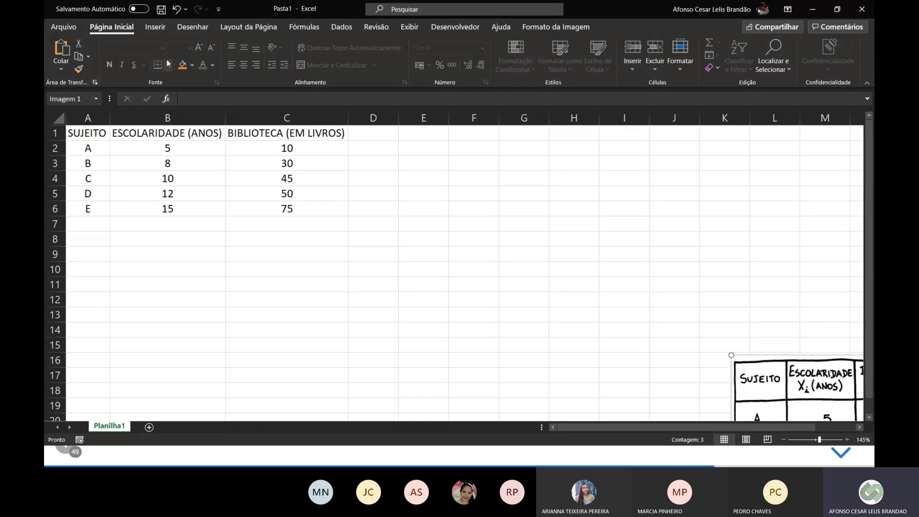
Apply all borders to every cell of the data table A1:C6.
click(162, 29)
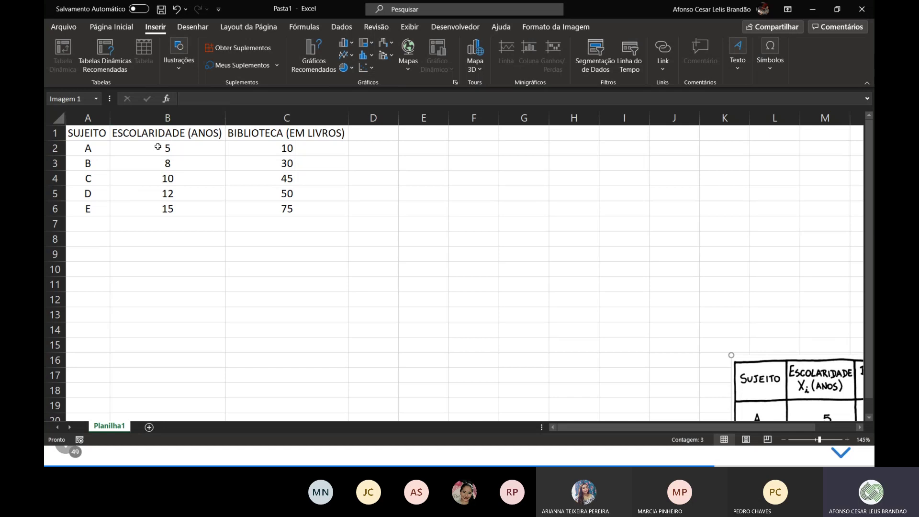
drag(97, 131, 287, 210)
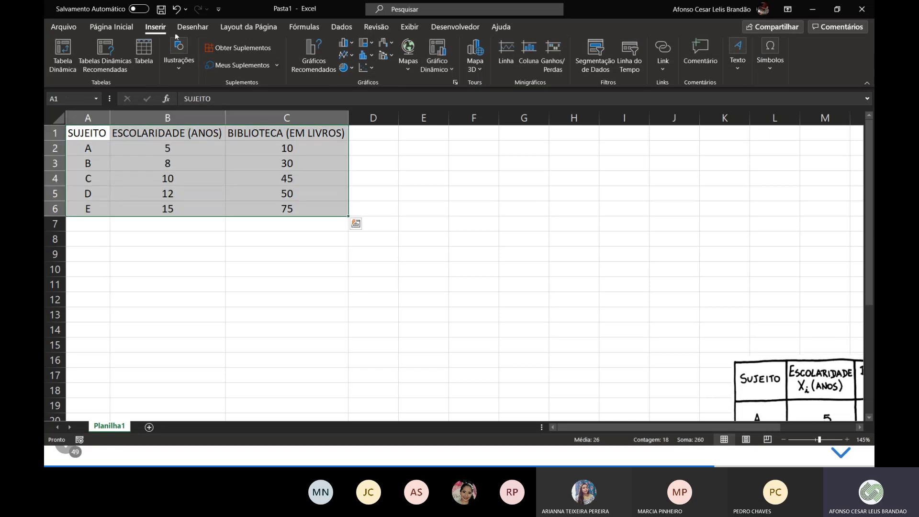
click(112, 28)
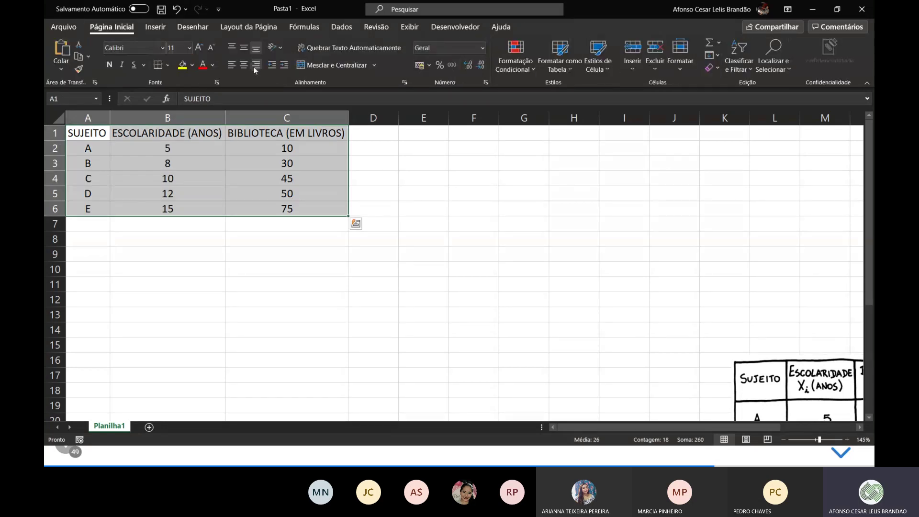
click(170, 65)
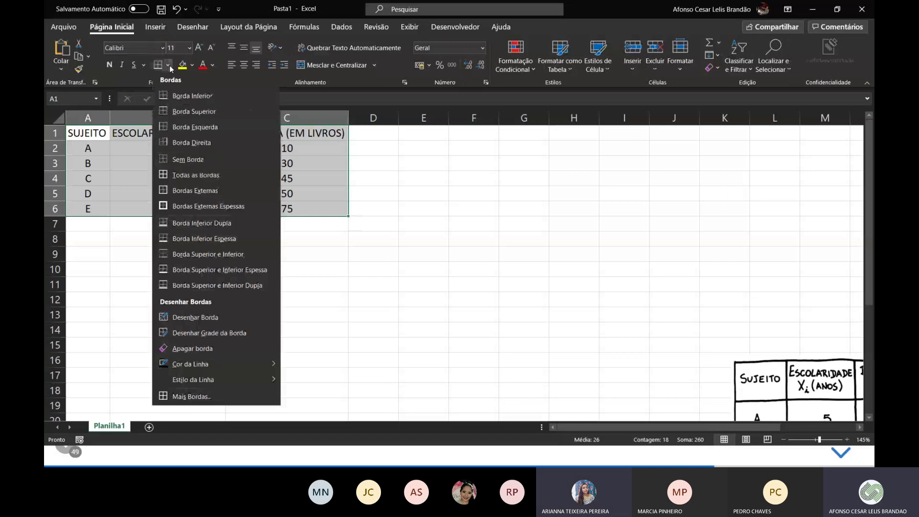
click(196, 175)
drag(168, 133, 168, 208)
drag(287, 134, 249, 213)
click(249, 224)
Insert a markers-only scatter chart from A1:C6 and move it beside the table so the data is uncovered.
click(156, 28)
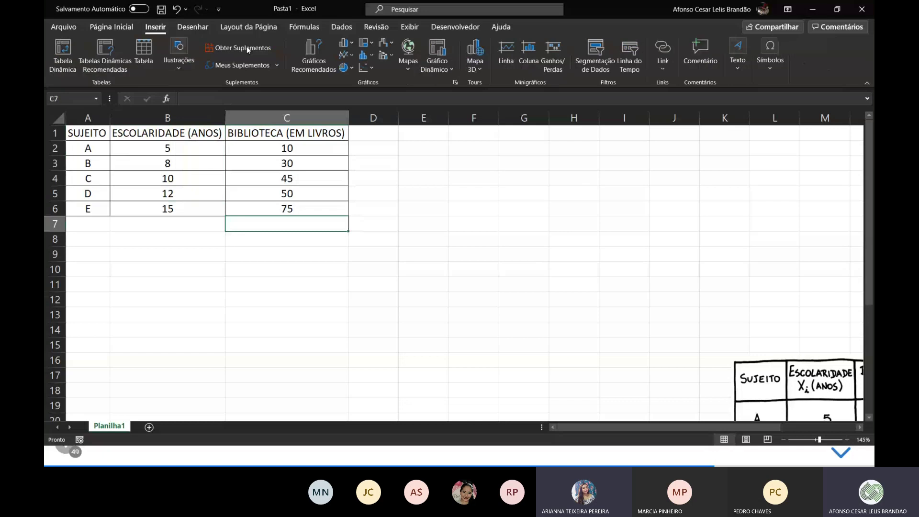
drag(88, 133, 268, 207)
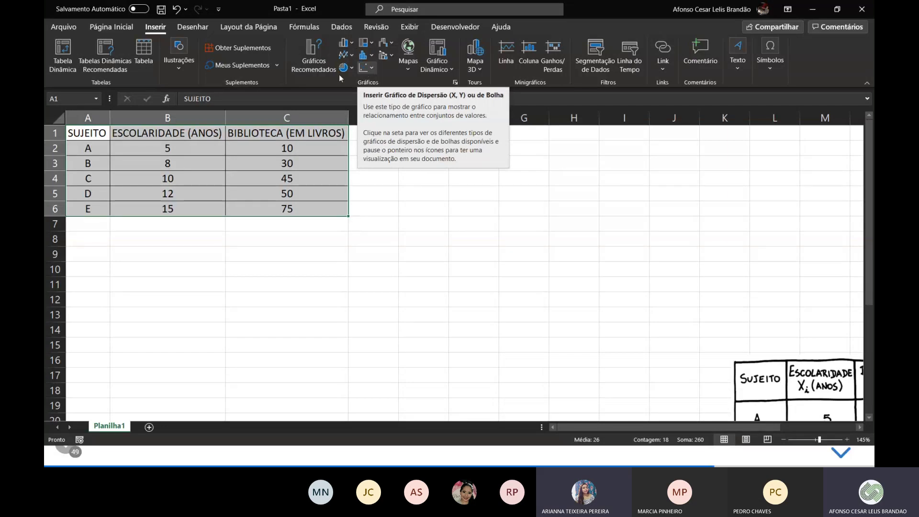
drag(88, 134, 288, 205)
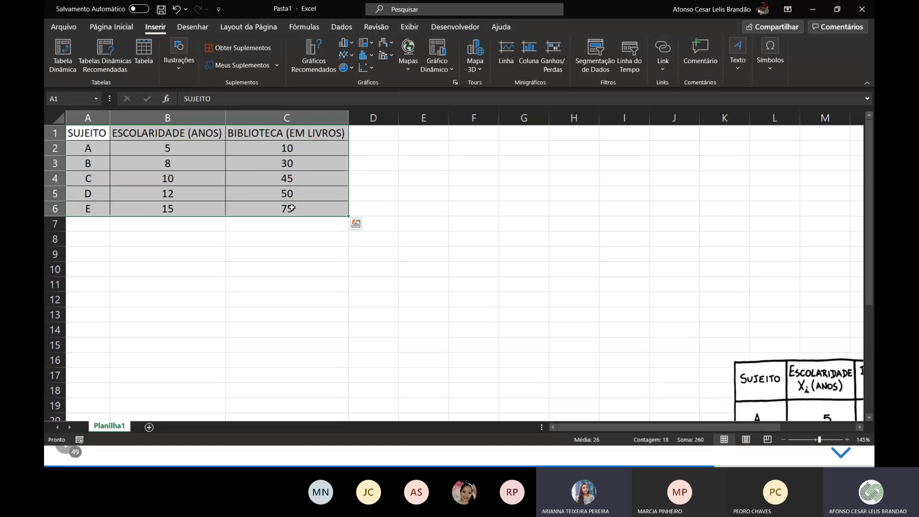
click(363, 71)
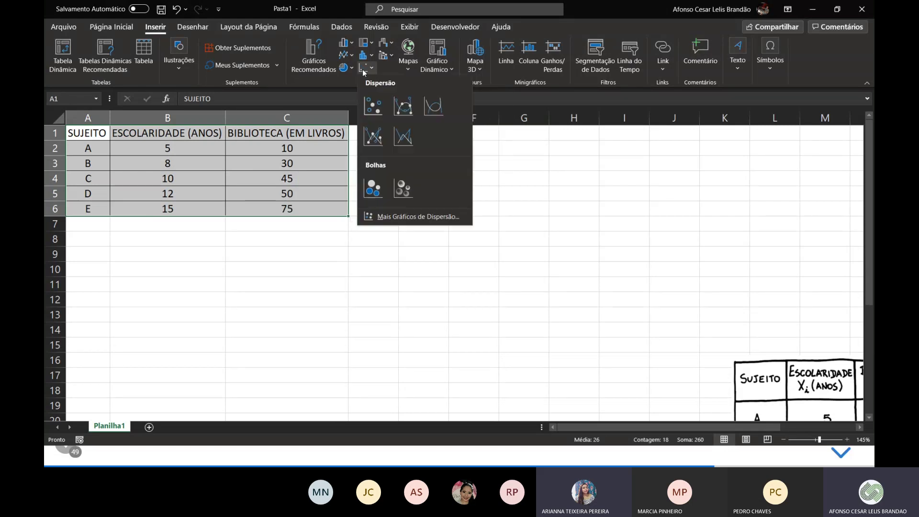
click(374, 107)
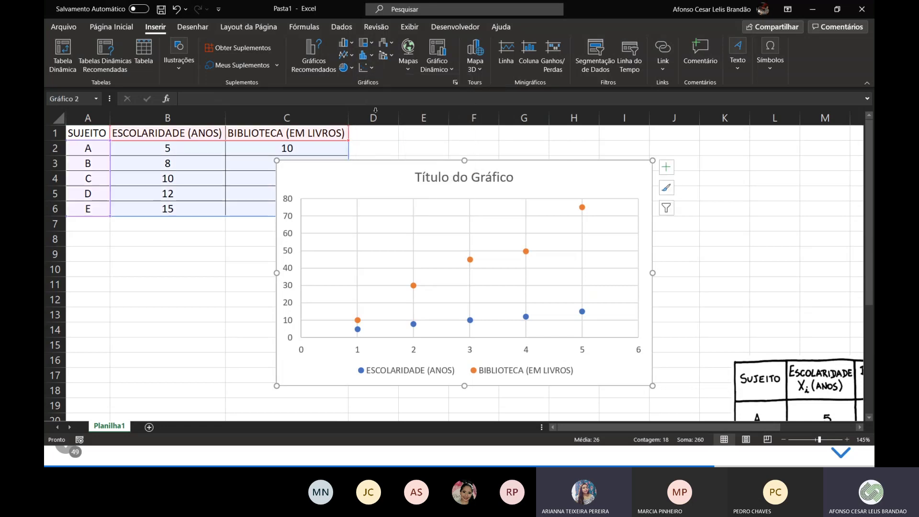
drag(565, 184, 662, 173)
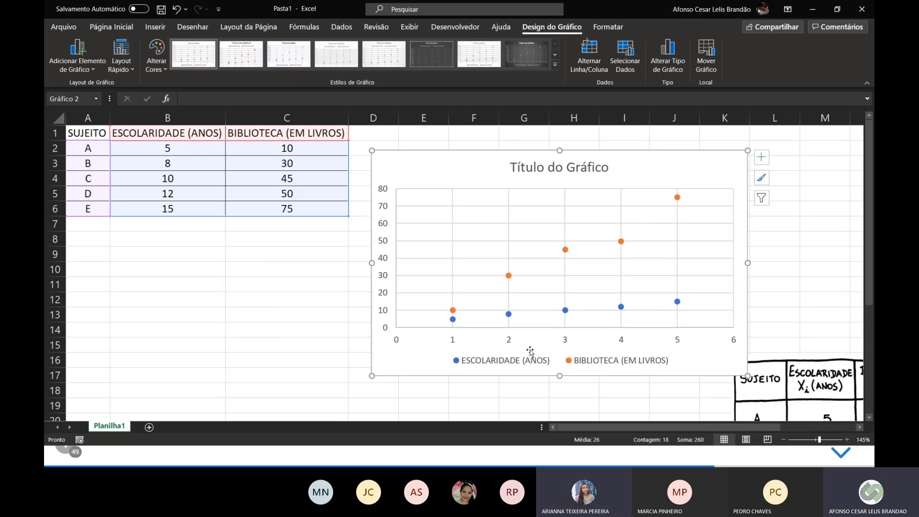
Delete the ESCOLARIDADE (ANOS) series from the scatter chart and nudge the chart slightly up and to the right.
click(509, 314)
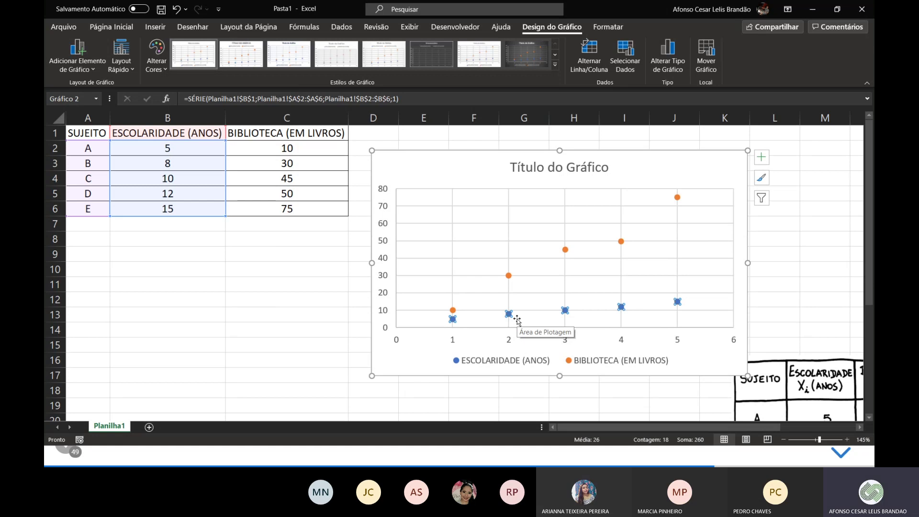
key(Delete)
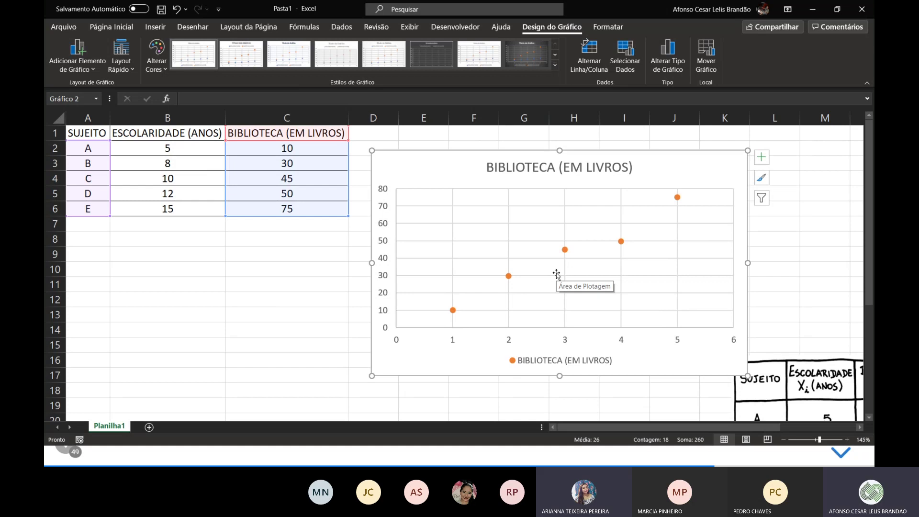
drag(445, 174, 453, 169)
Open the BIBLIOTECA (EM LIVROS) series for editing in the scatter chart's data source.
click(512, 334)
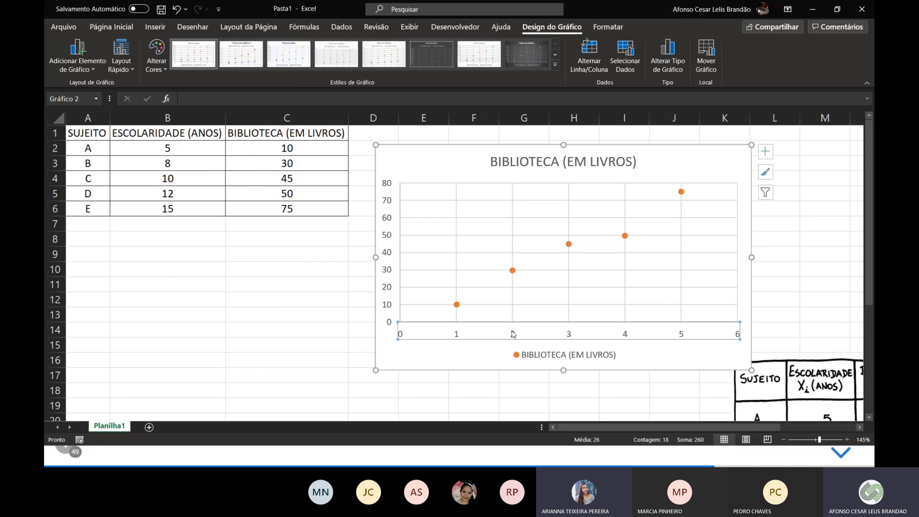
right_click(516, 334)
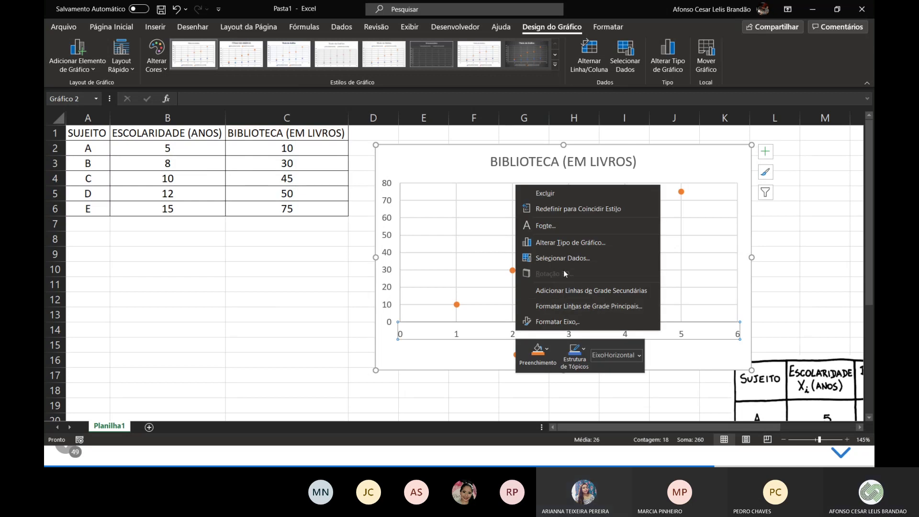
click(569, 260)
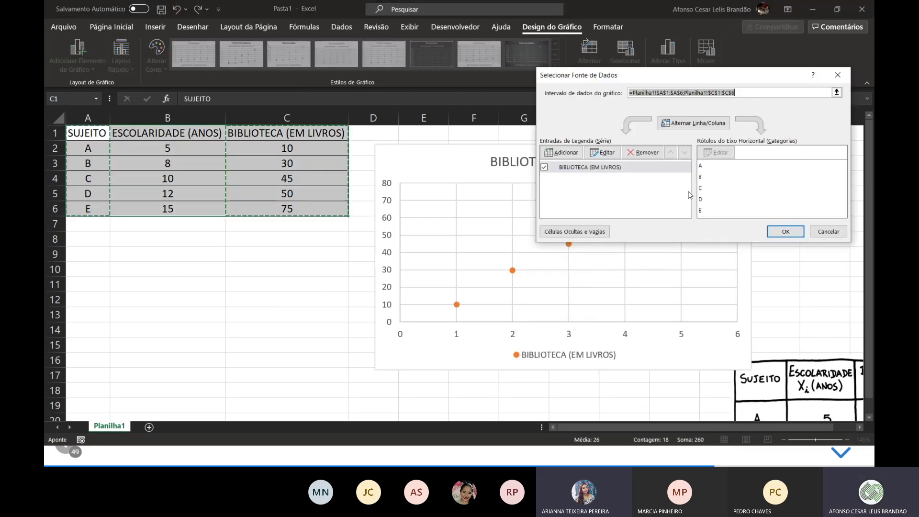
click(713, 166)
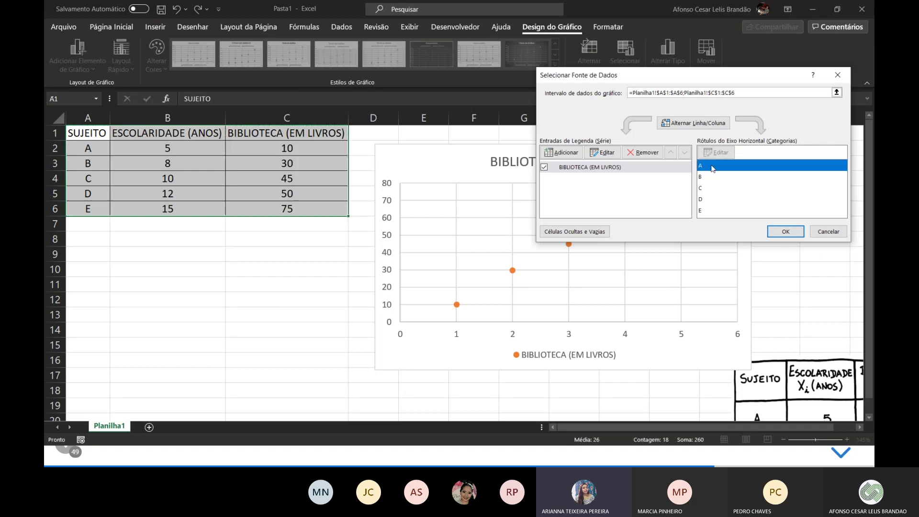
click(624, 168)
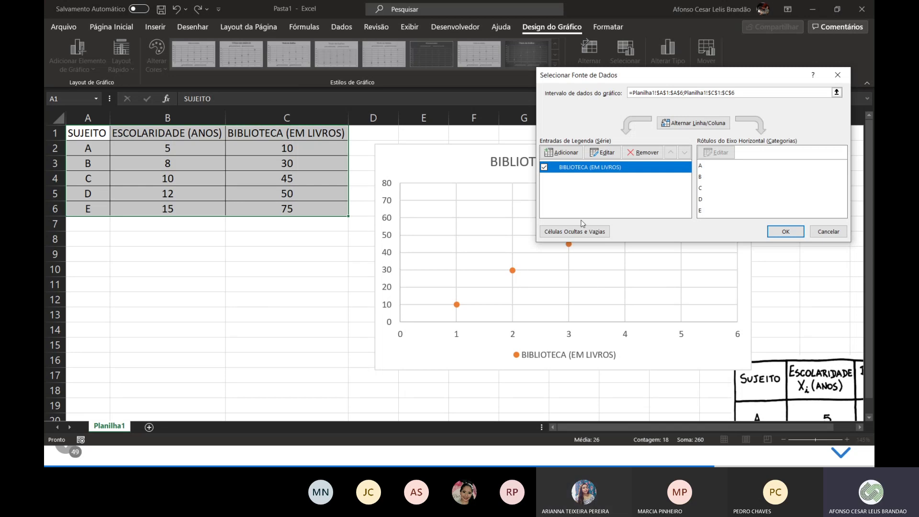
click(601, 153)
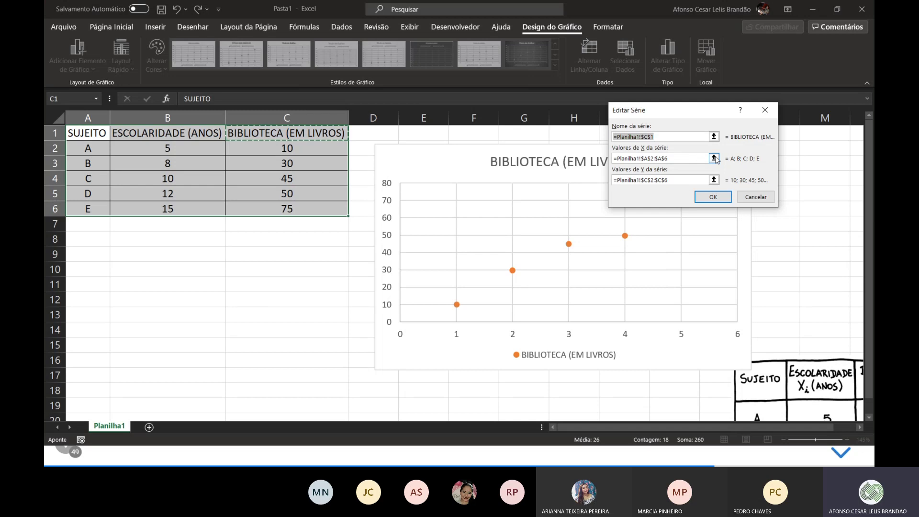
Try to set the series' X values to the range A2:A6 plus B2:B6.
click(674, 160)
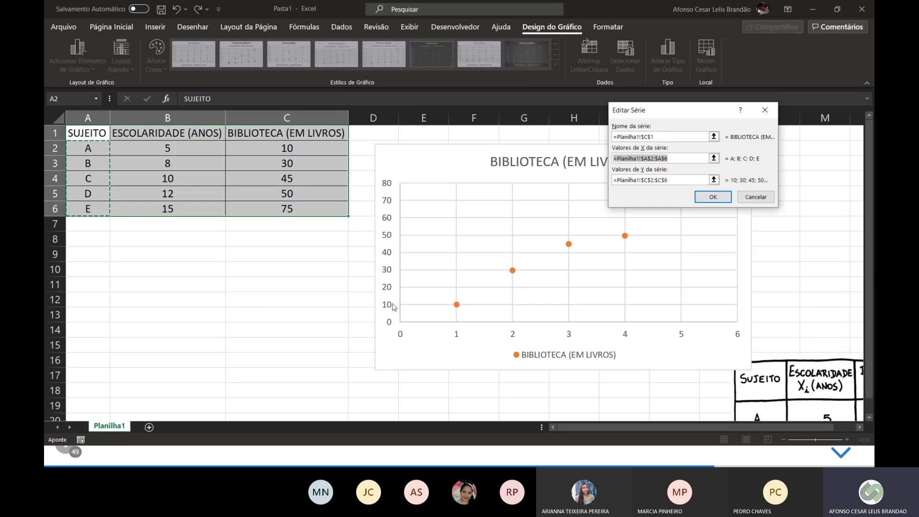
click(714, 159)
text(+)
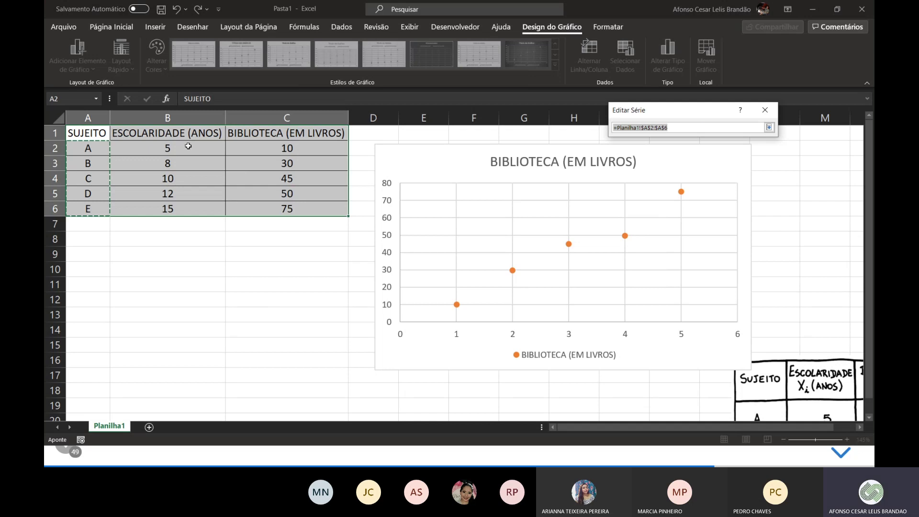
drag(187, 146, 191, 207)
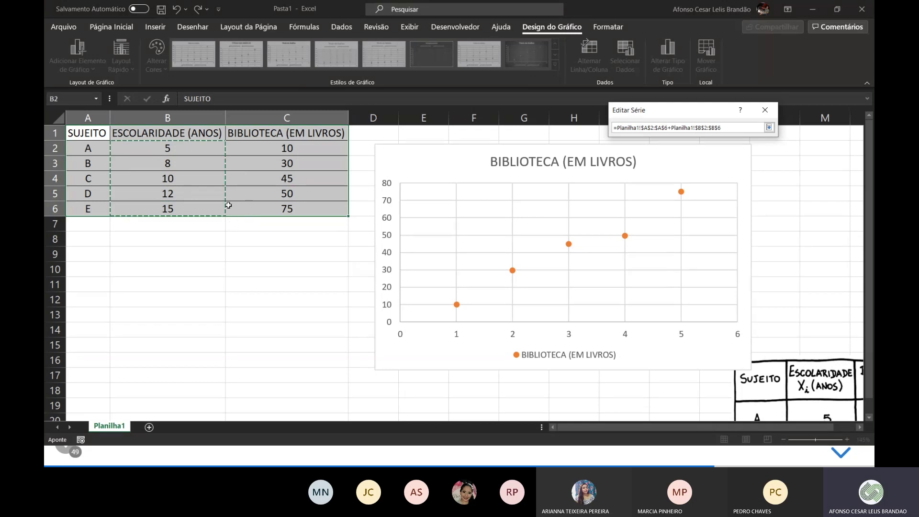
key(Return)
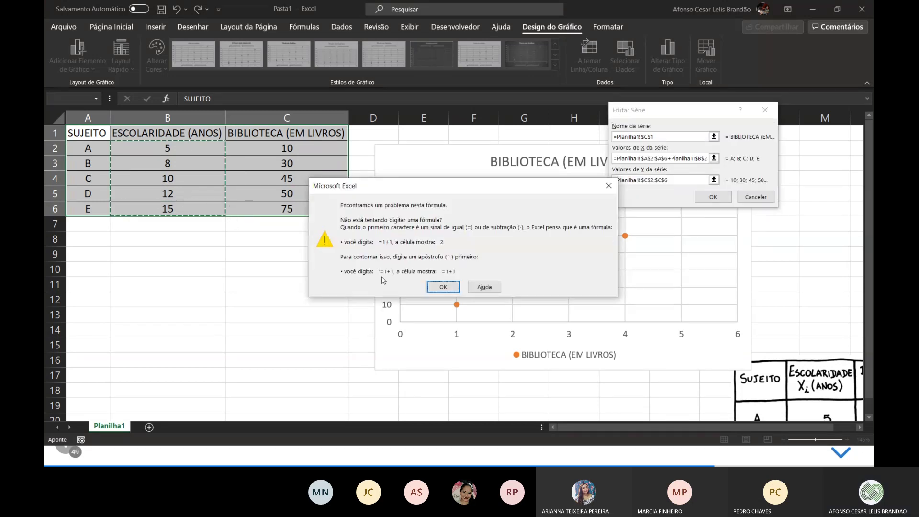
click(452, 287)
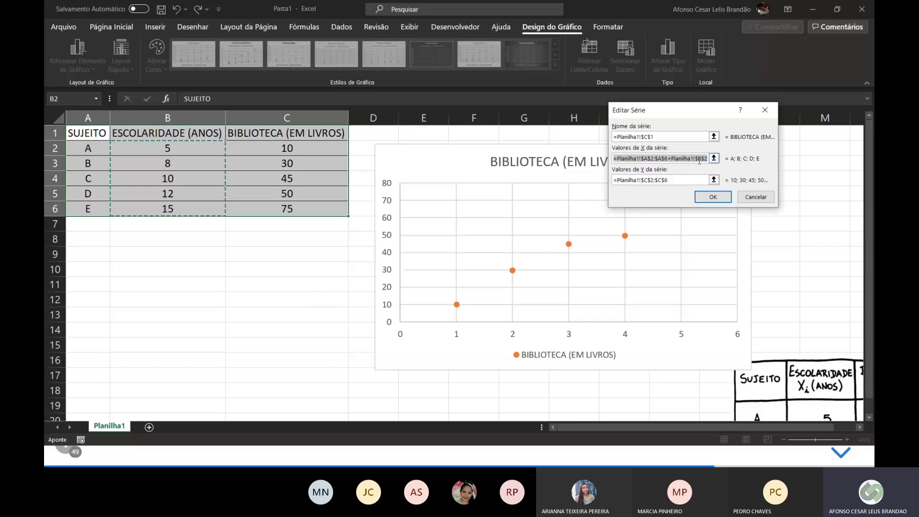
Replace the series' X values with the schooling range B2:B6 and apply the chart's data source changes.
key(BackSpace)
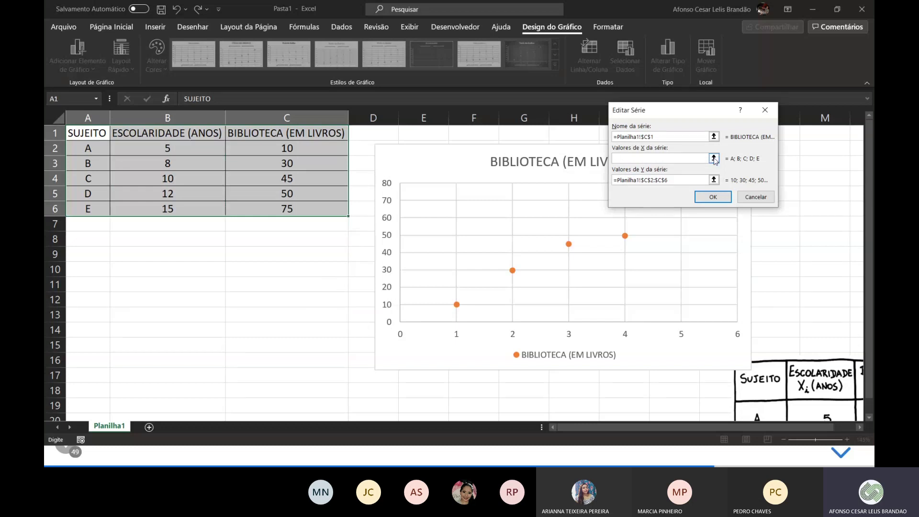
click(714, 159)
drag(181, 148, 186, 205)
key(Return)
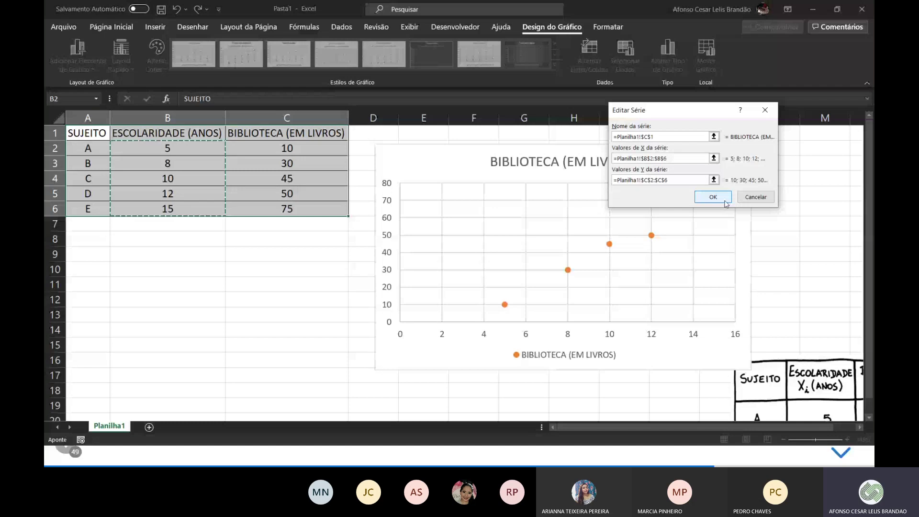
click(713, 197)
click(786, 230)
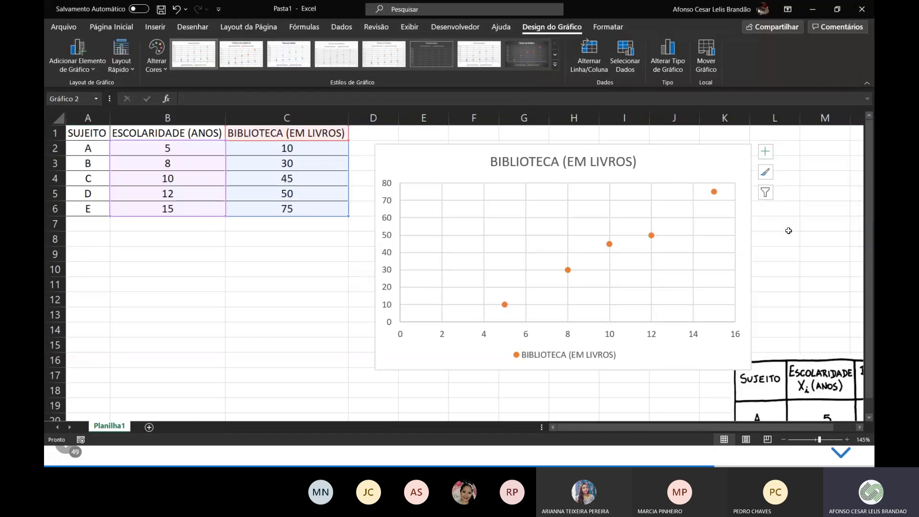
Change the chart title to CORRELAÇÃO (ESCOLARIDADE E LIVROS).
click(618, 161)
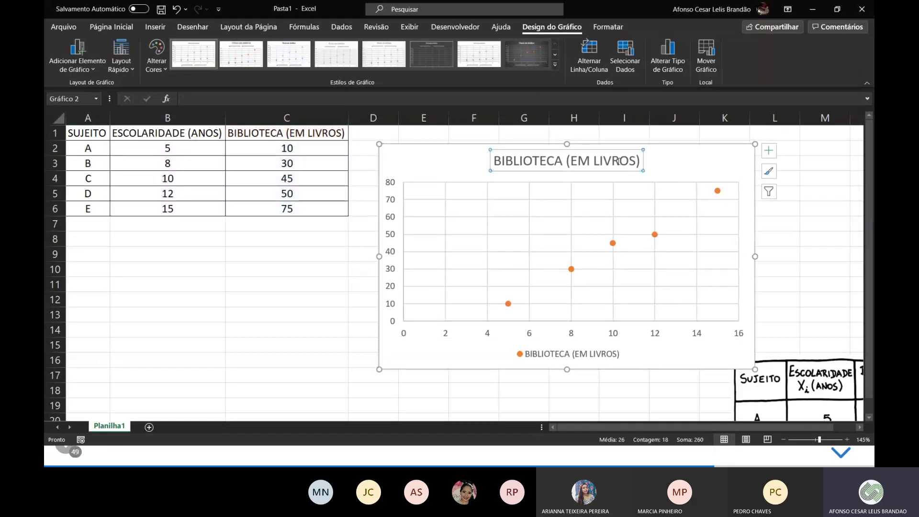
triple_click(619, 161)
text(CORRELAÇÃO)
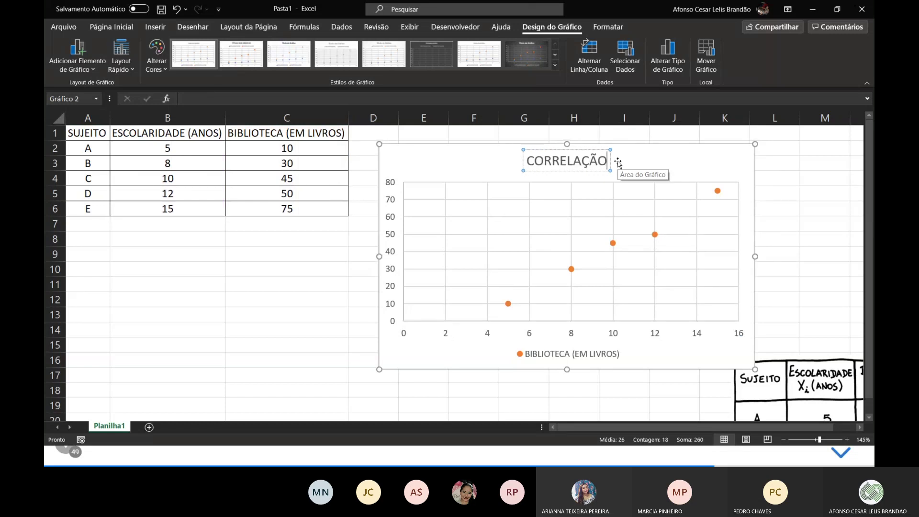
text( ()
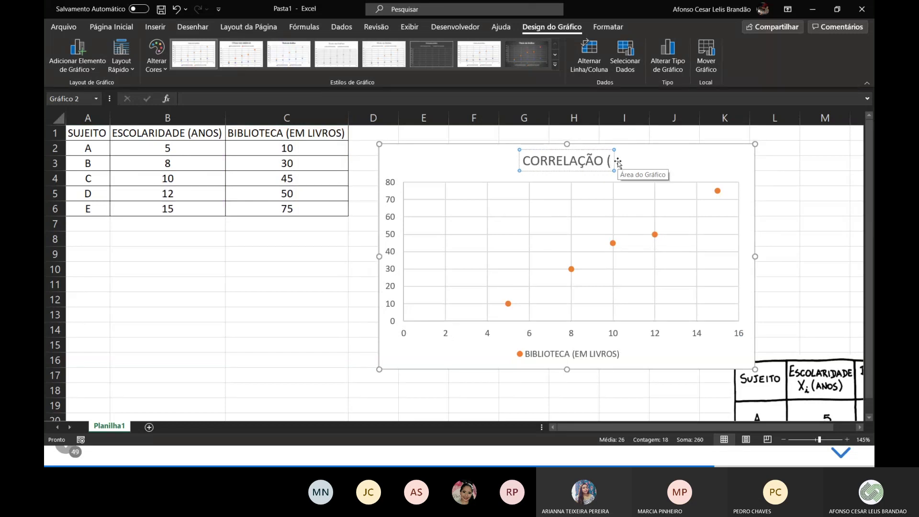
text(ESCOLARIDADE E)
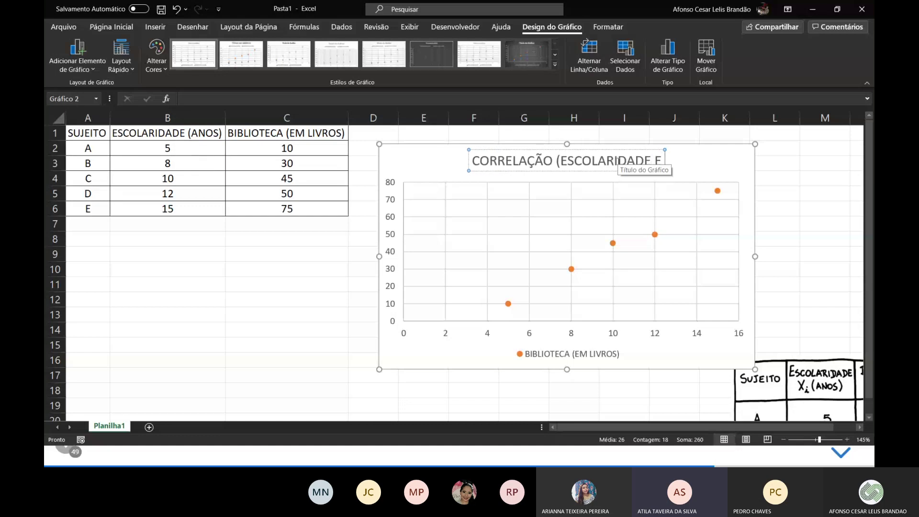
text(LIVROS))
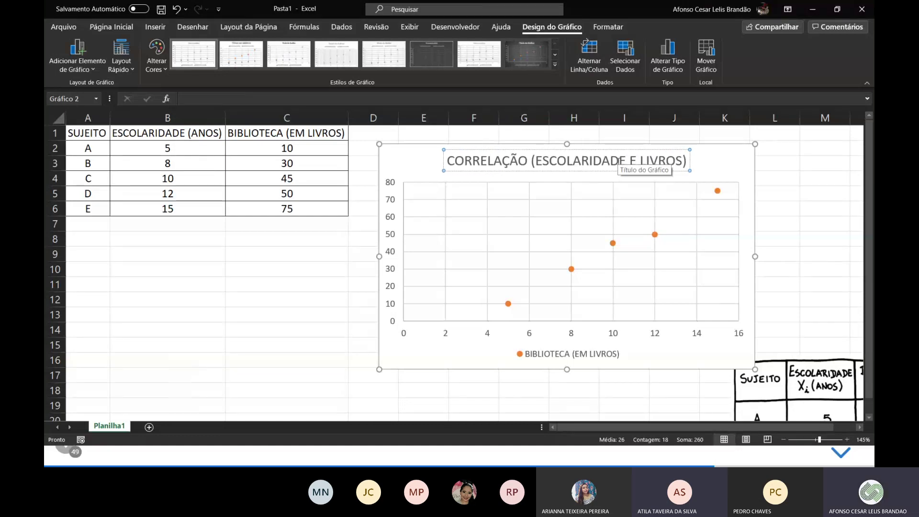
Reposition and enlarge the chart beside the table so it spans about columns D to L down to row 18.
drag(721, 167, 699, 160)
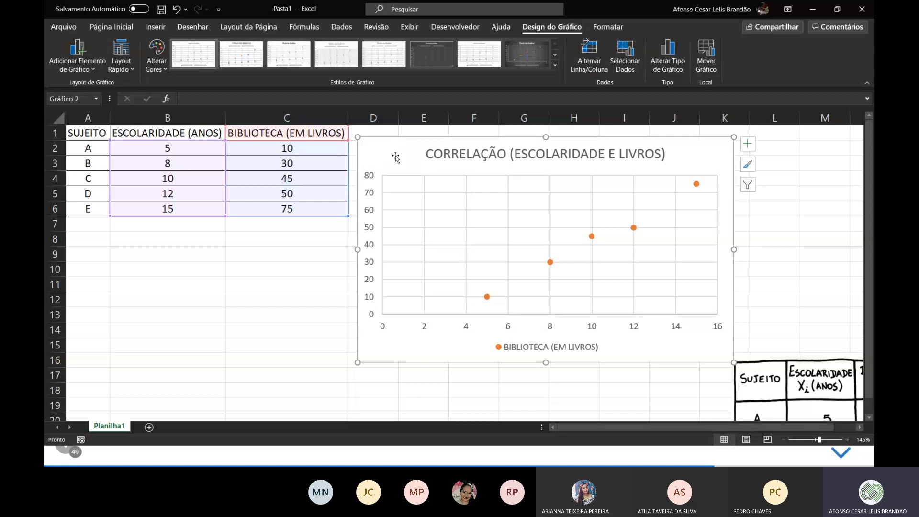
drag(396, 159, 468, 155)
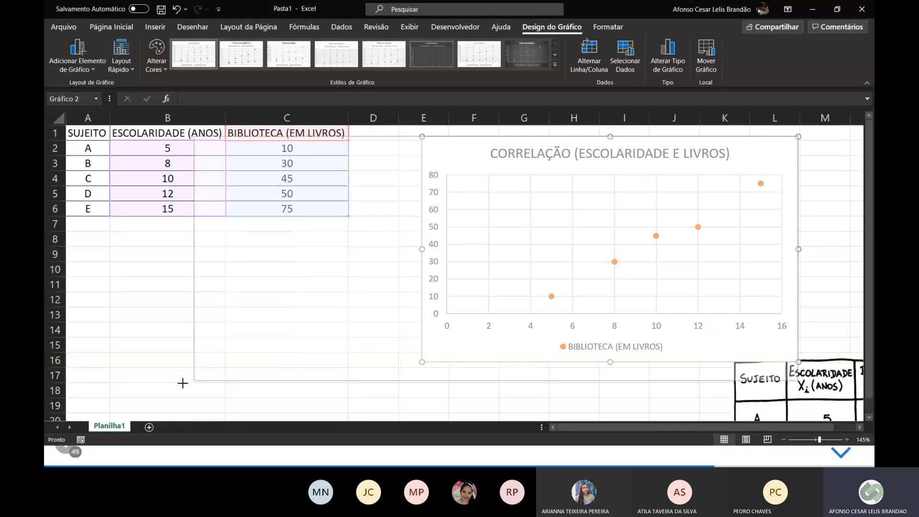
drag(146, 398, 146, 398)
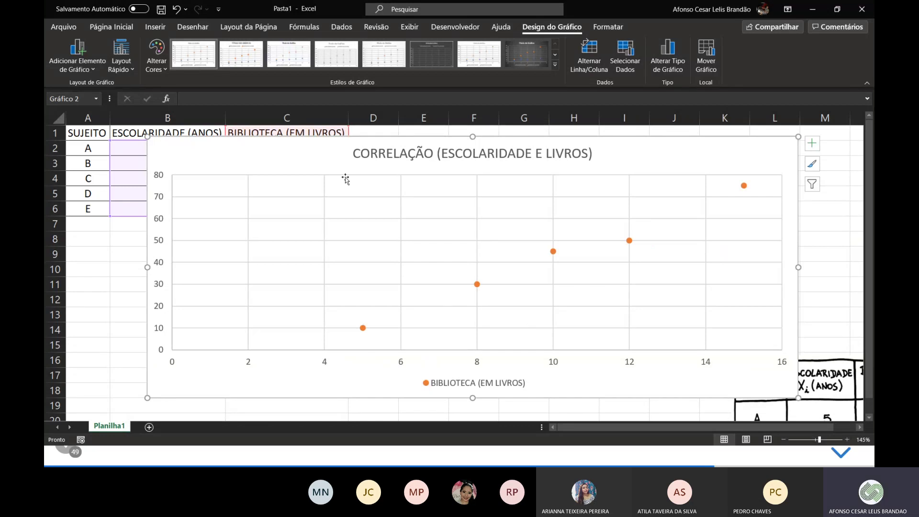
drag(147, 267, 365, 267)
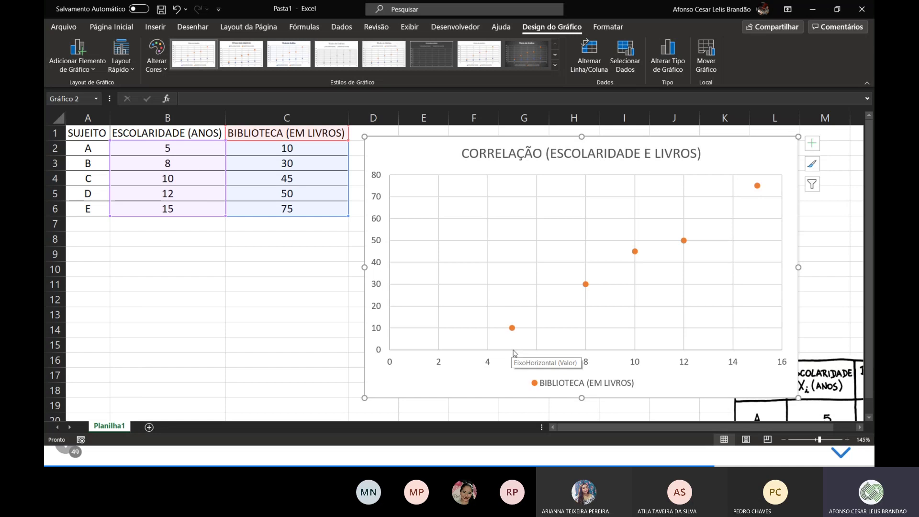
click(185, 149)
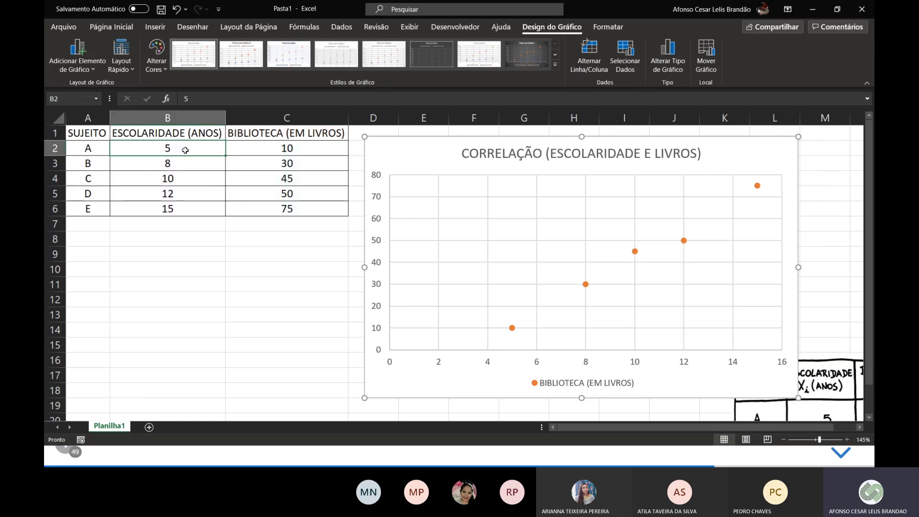
click(512, 355)
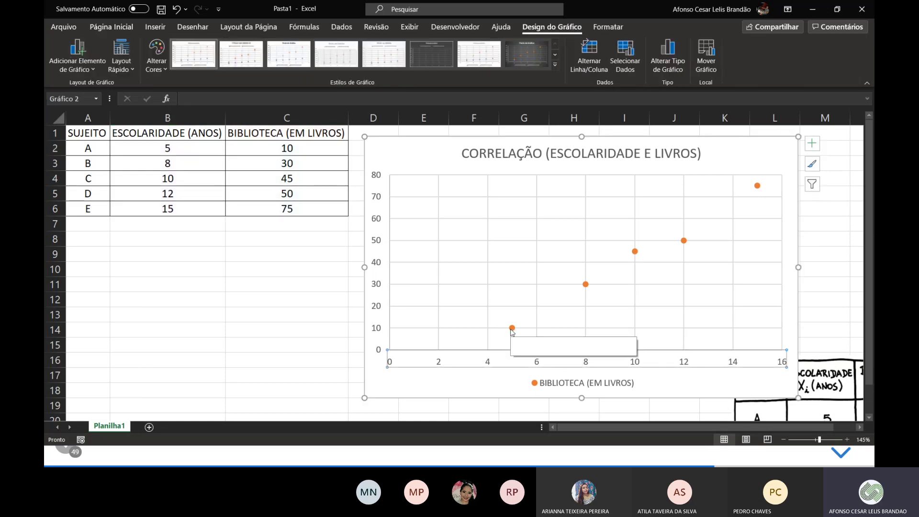
click(293, 150)
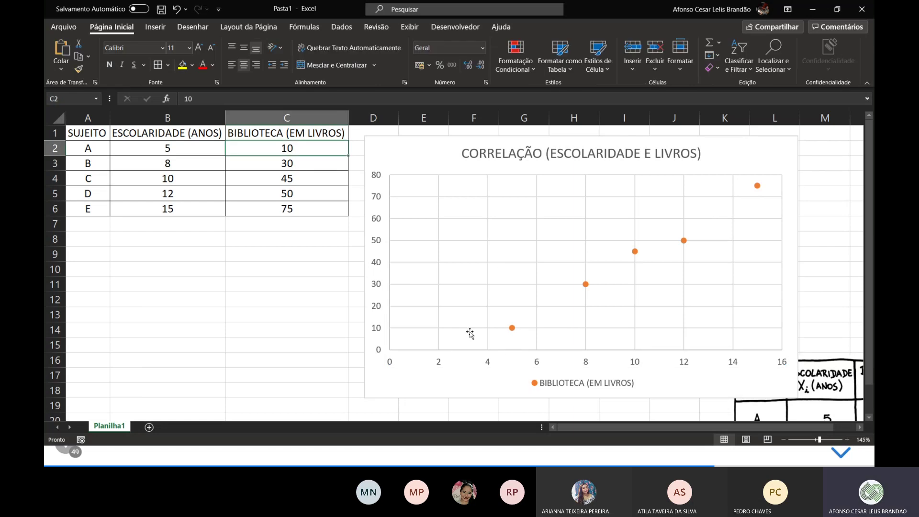
Apply the first quick layout with axis titles to the scatter chart and delete its legend.
click(566, 387)
key(Delete)
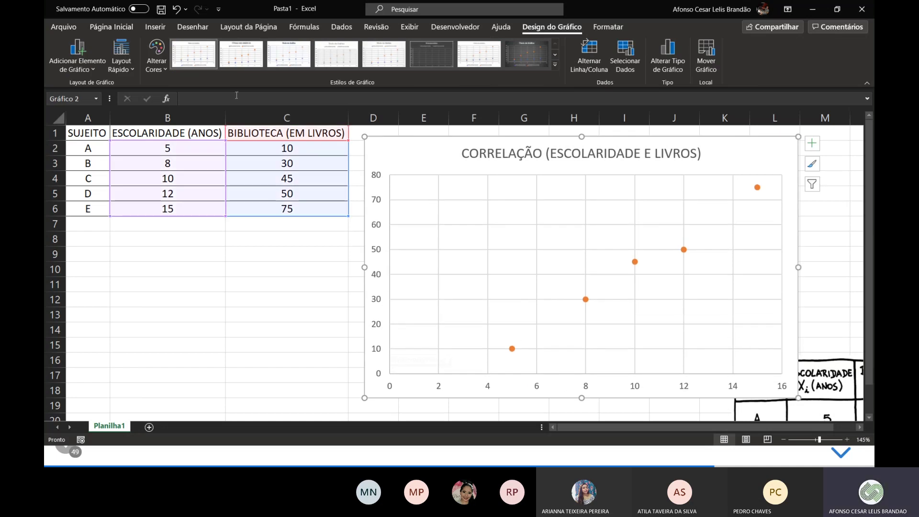
click(125, 52)
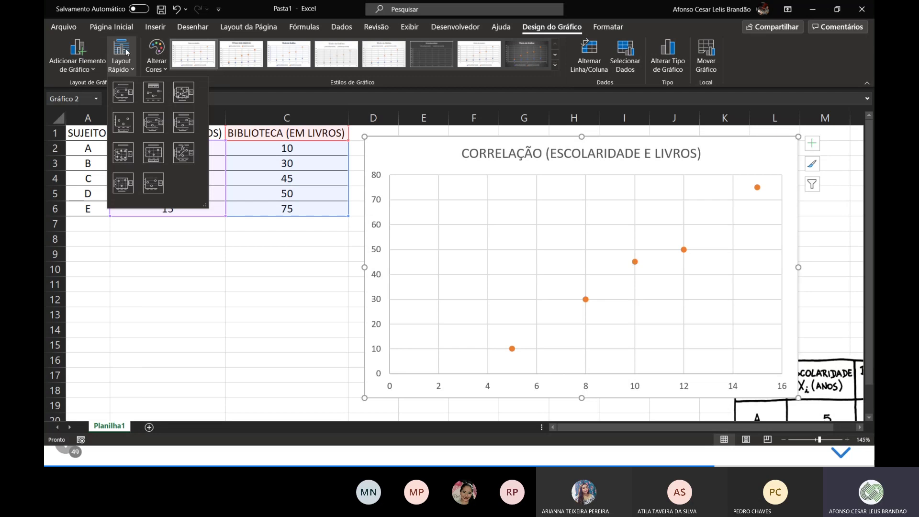
click(123, 92)
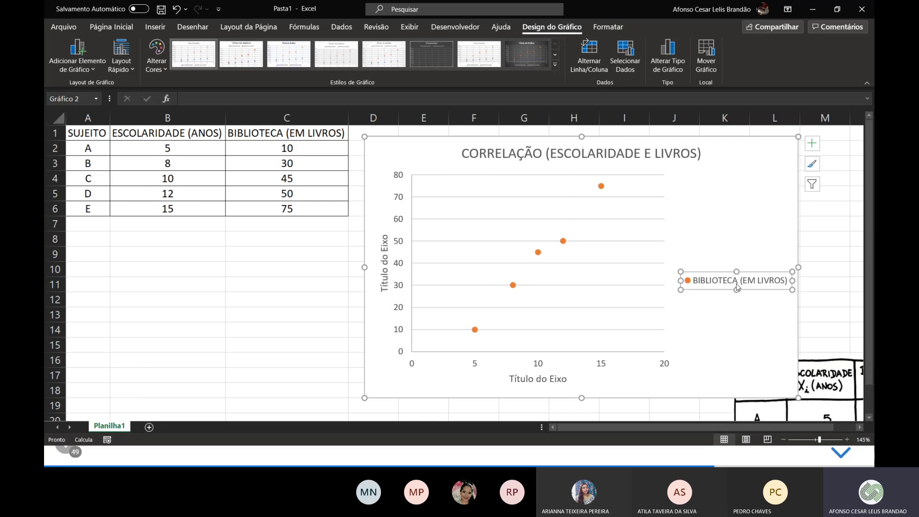
key(Delete)
Change the horizontal axis title of the chart to ESCOLARIDADE.
click(614, 380)
double_click(615, 382)
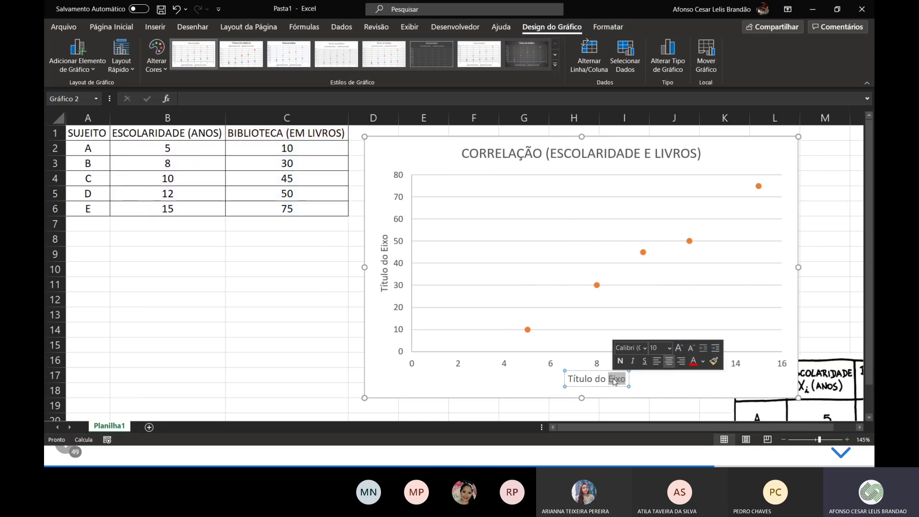
click(609, 378)
triple_click(610, 378)
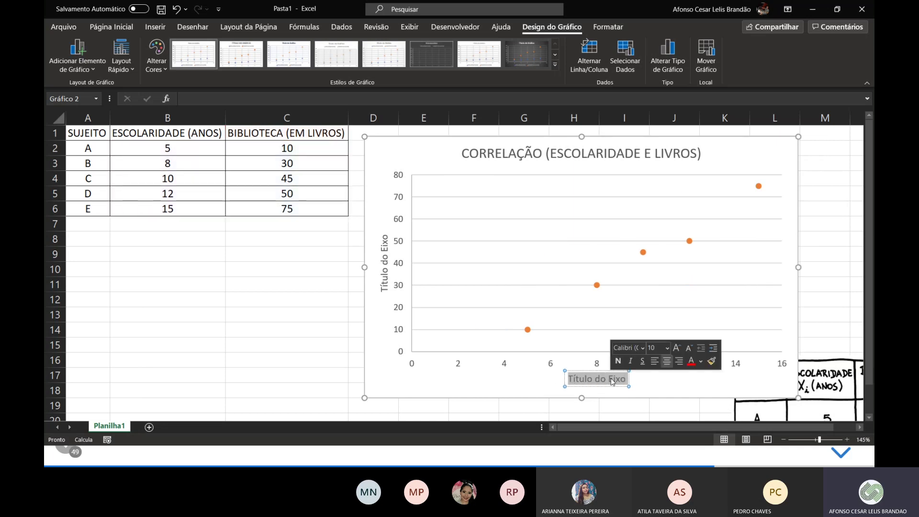
text(escolaridade)
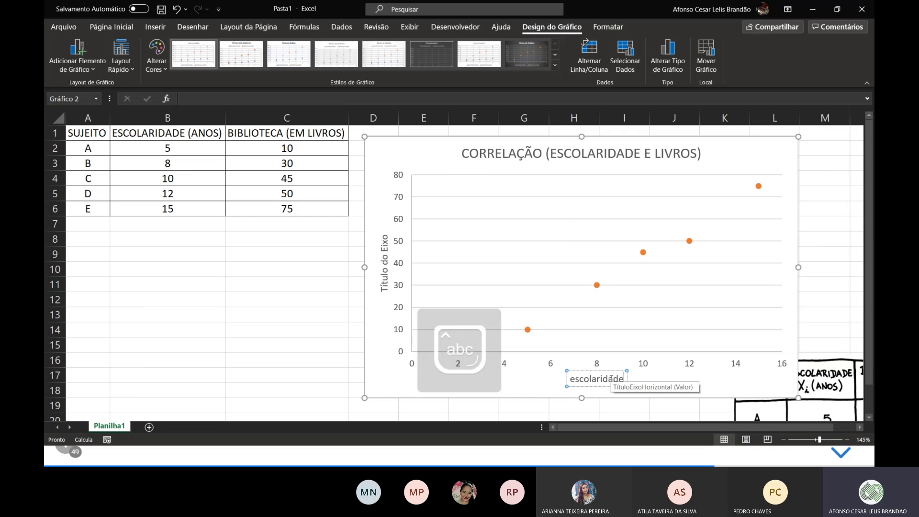
double_click(613, 381)
key(Caps_Lock)
text(ESCOLARIDADE)
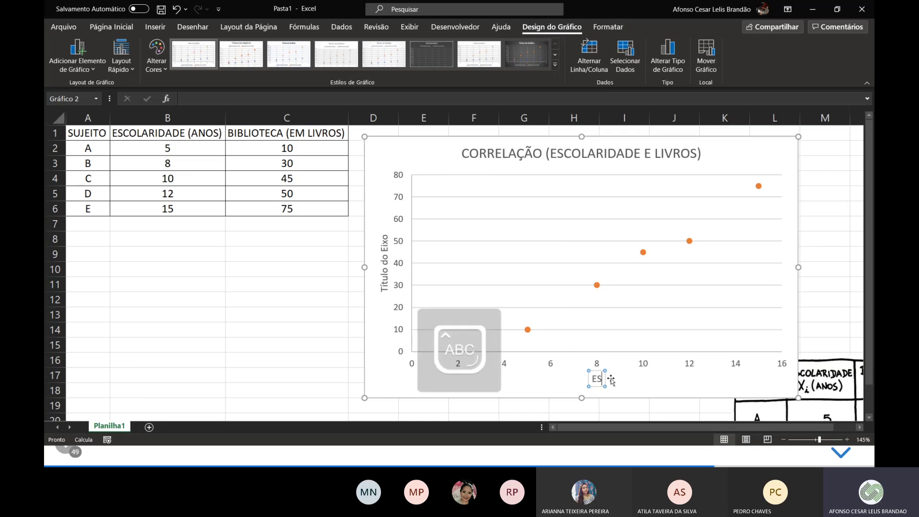
Change the vertical axis title of the chart to BIBLIOTECA.
triple_click(384, 273)
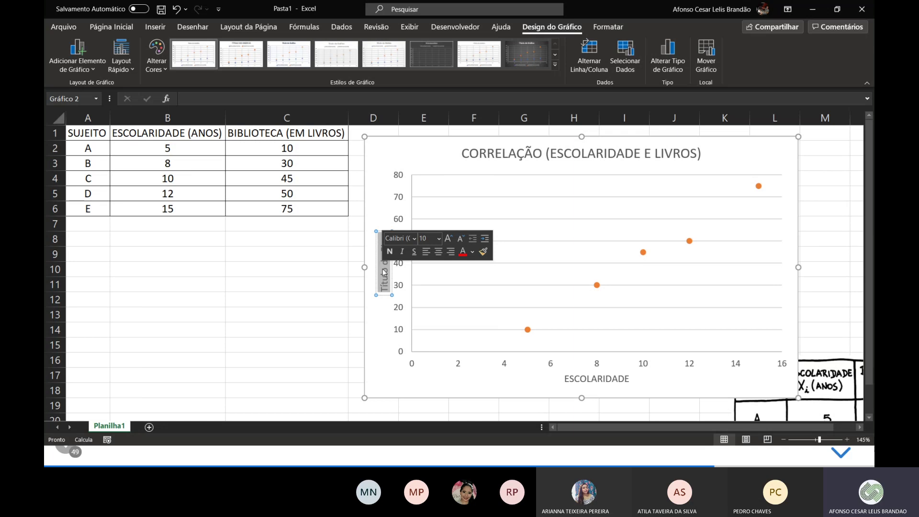
text(BIBLIOTECA)
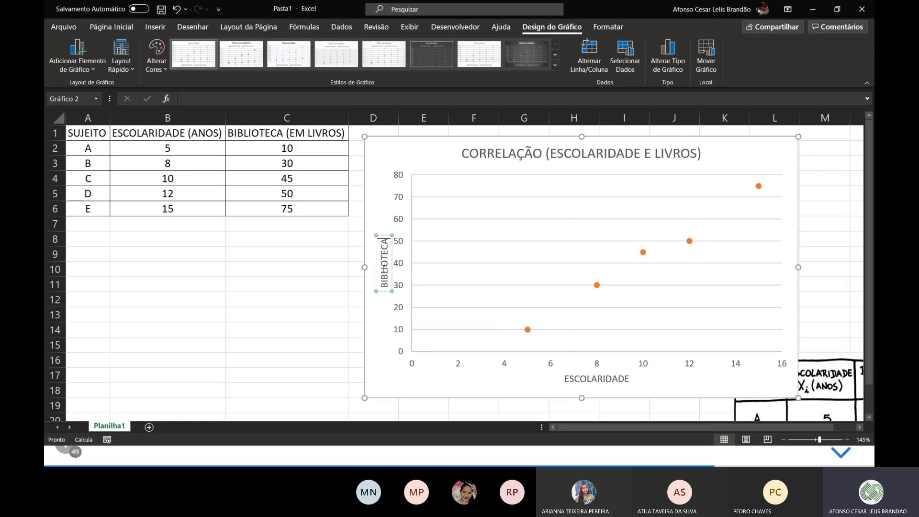
click(425, 158)
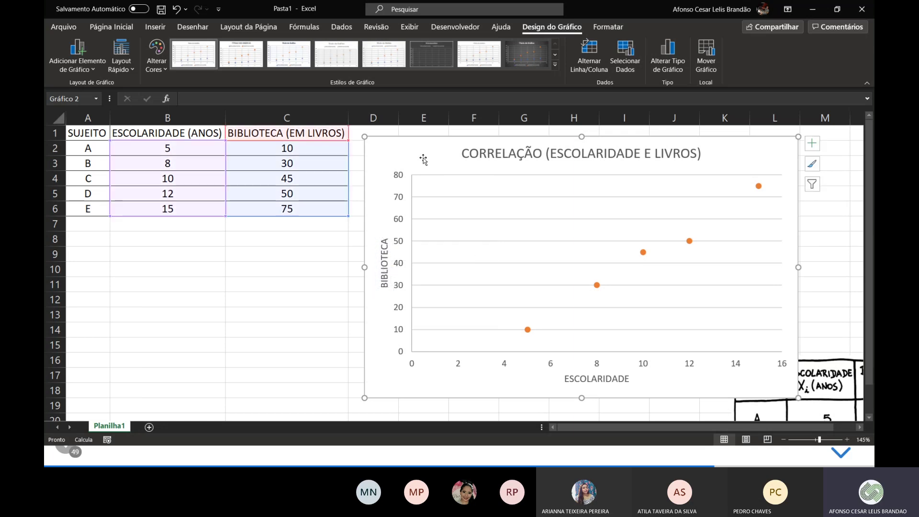
Move the finished chart out of the way, down to about column L and row 15.
drag(431, 179, 451, 179)
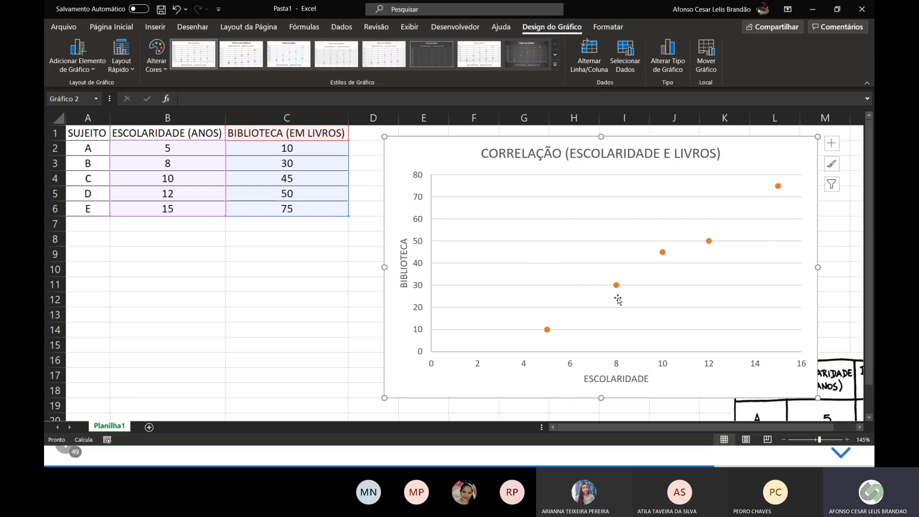
mouse_move(617, 287)
mouse_move(778, 184)
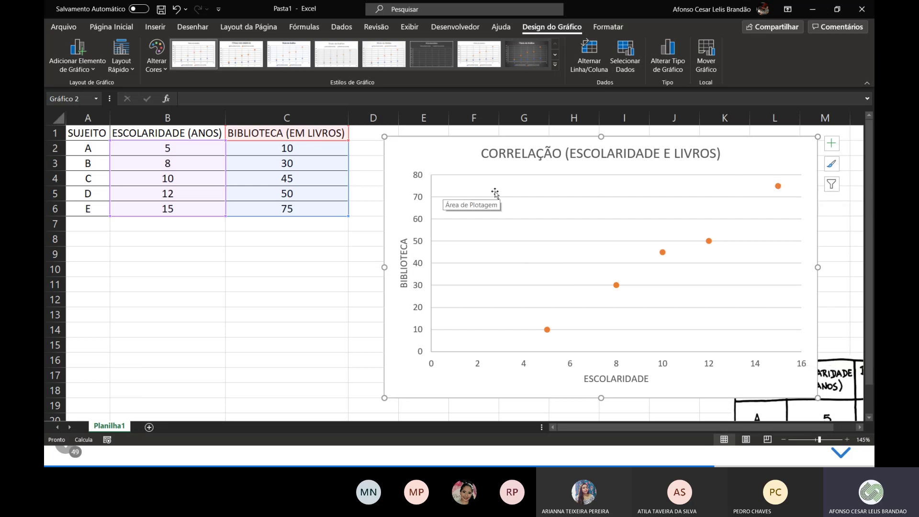
drag(750, 188, 750, 183)
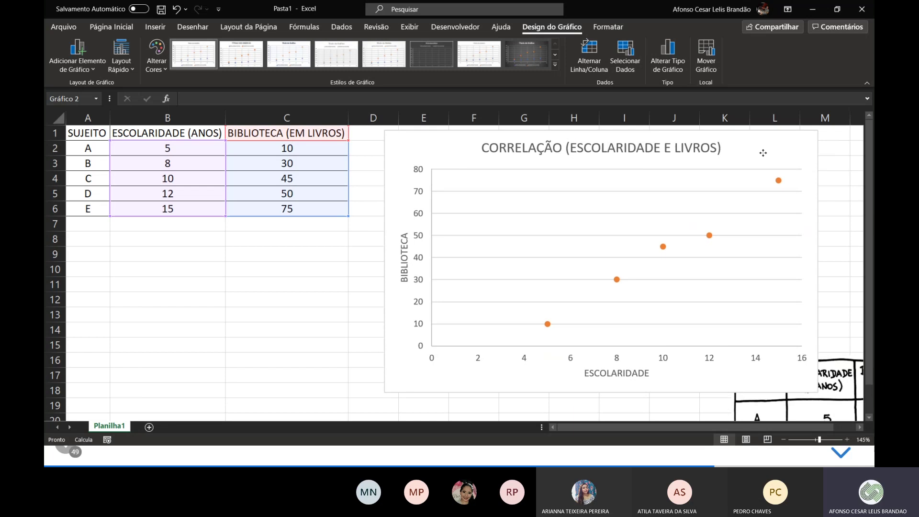
drag(413, 157, 804, 361)
click(255, 252)
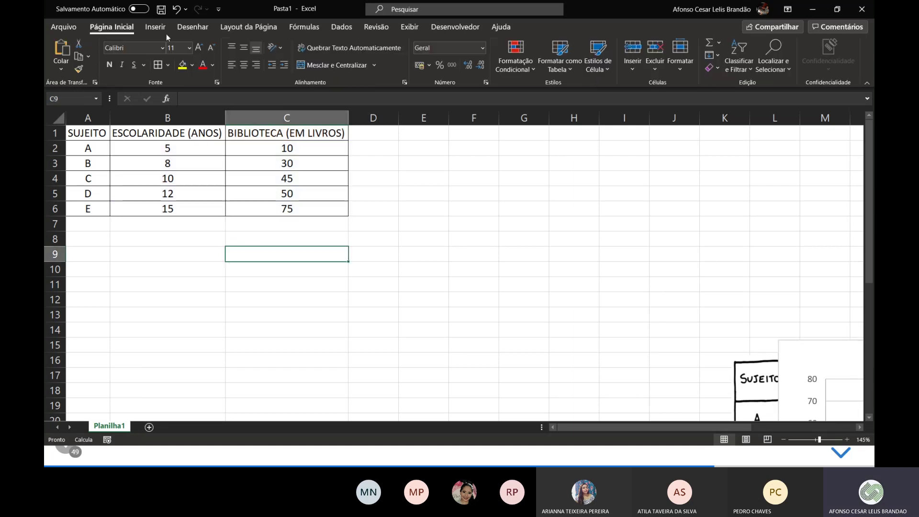
Insert a new scatter chart with markers only from the schooling and library columns, range B1:C6.
click(156, 27)
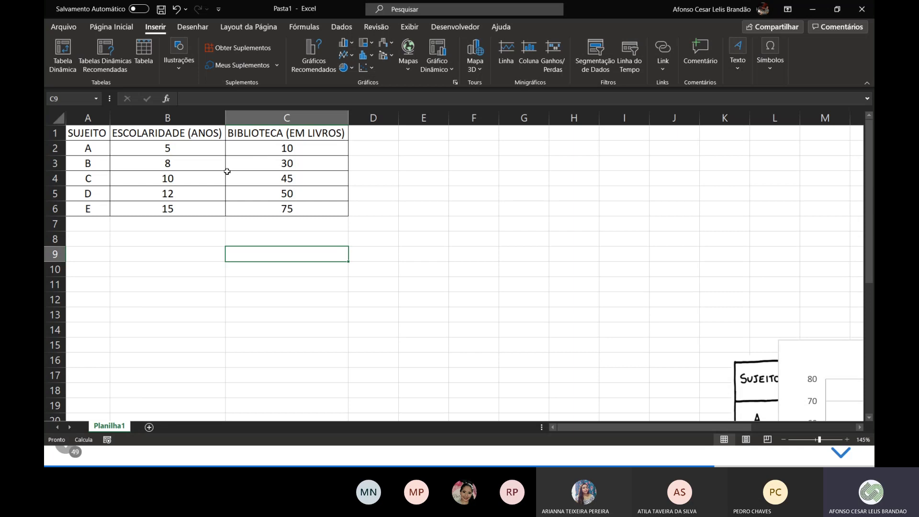
click(192, 134)
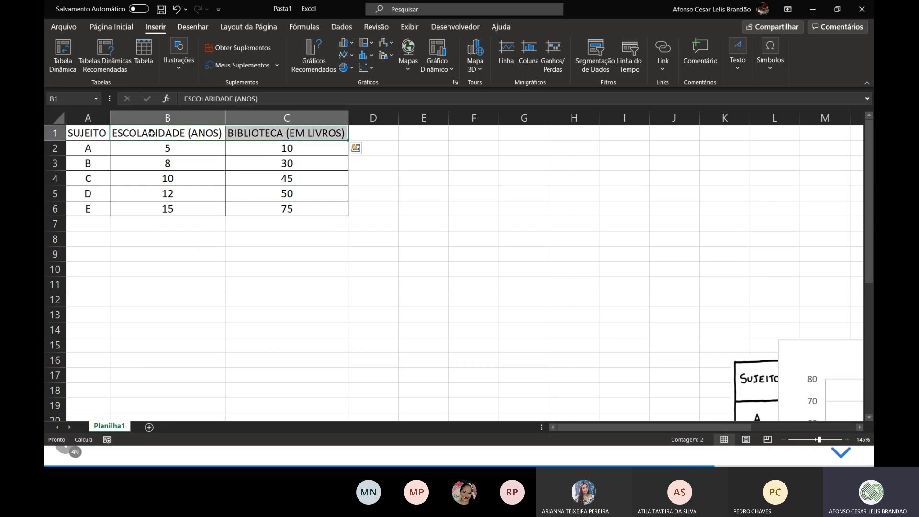
drag(83, 132, 88, 211)
click(162, 250)
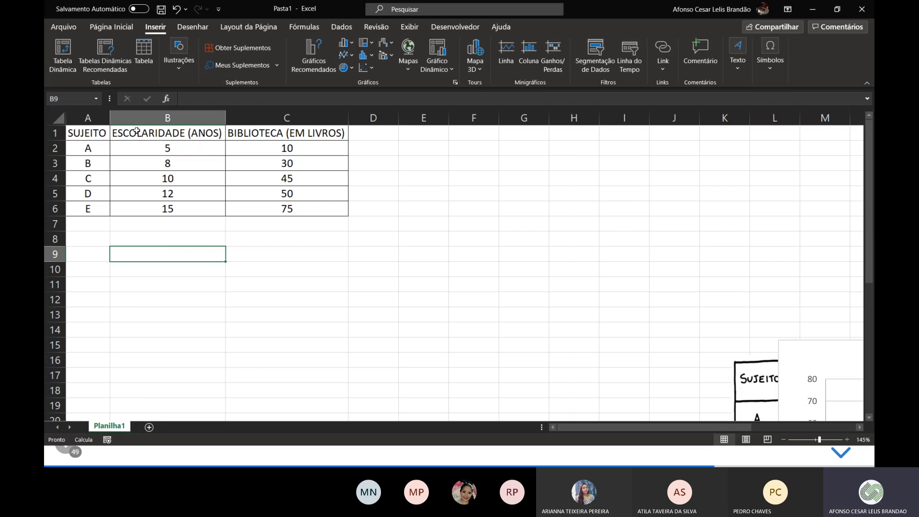
drag(165, 131, 265, 211)
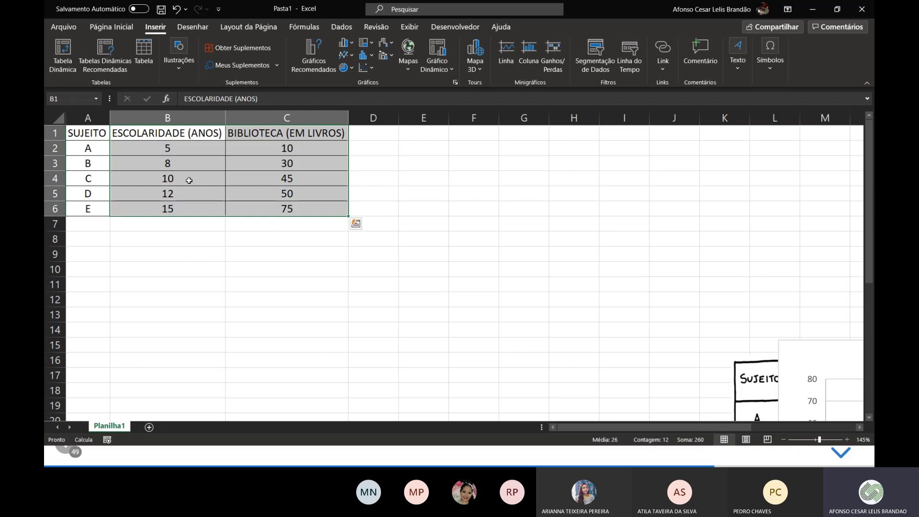
click(123, 28)
click(161, 28)
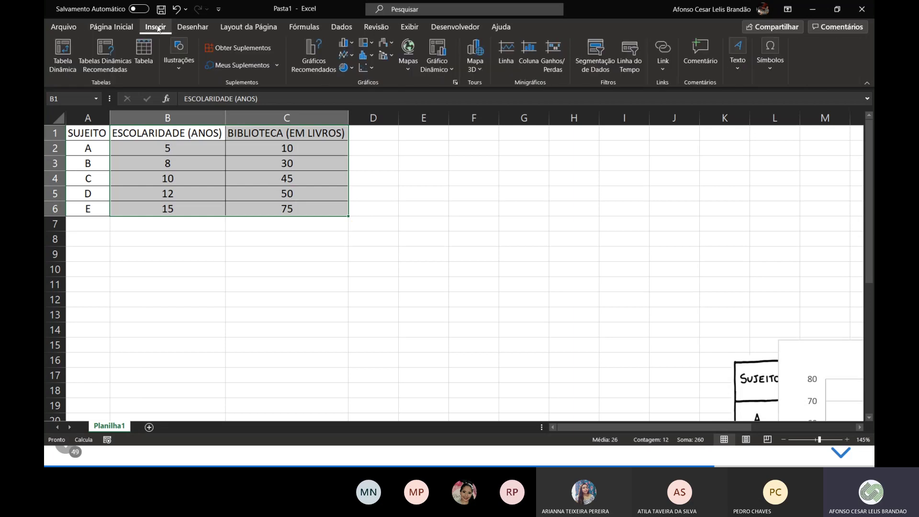
click(364, 70)
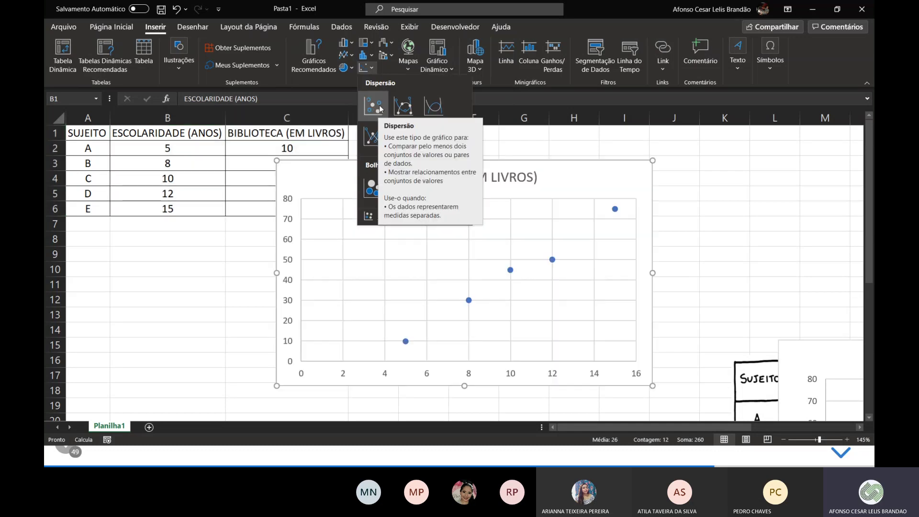
click(380, 108)
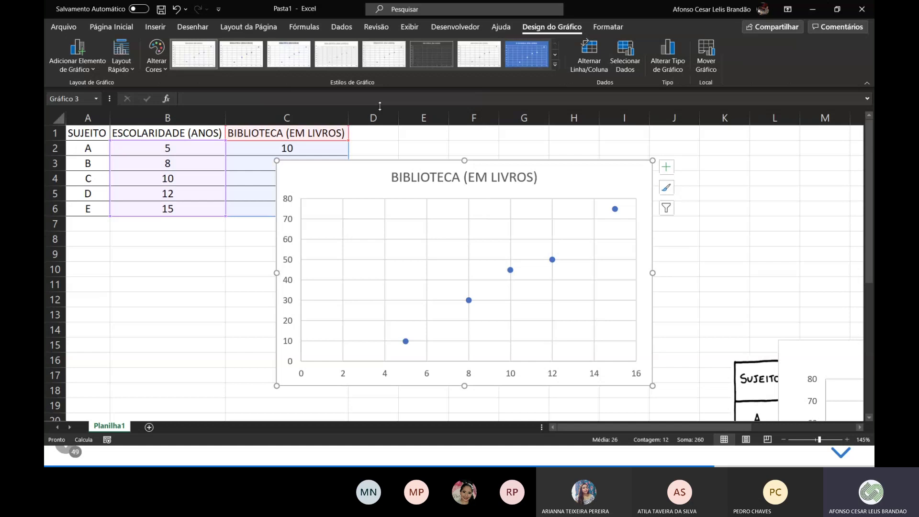
Move the new scatter chart beside the data table and apply the chart style with the solid blue background.
drag(350, 176, 449, 154)
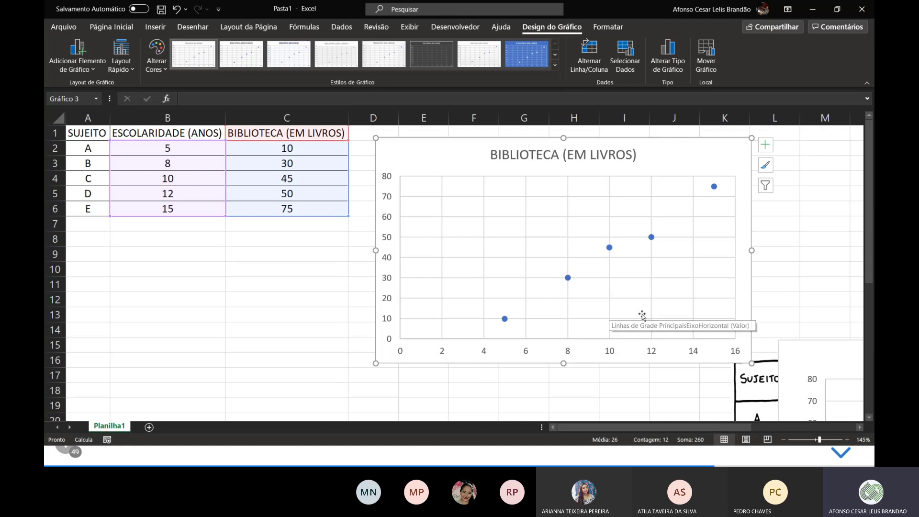
click(527, 52)
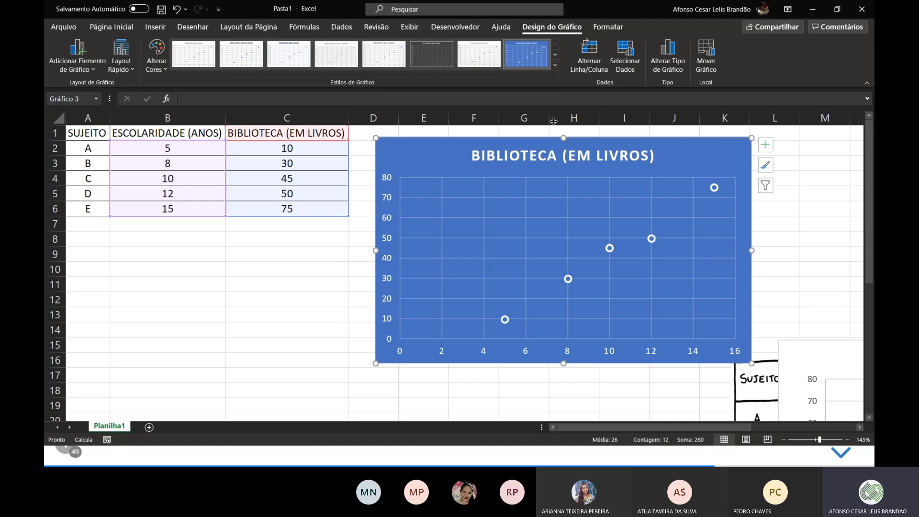
drag(449, 152, 438, 149)
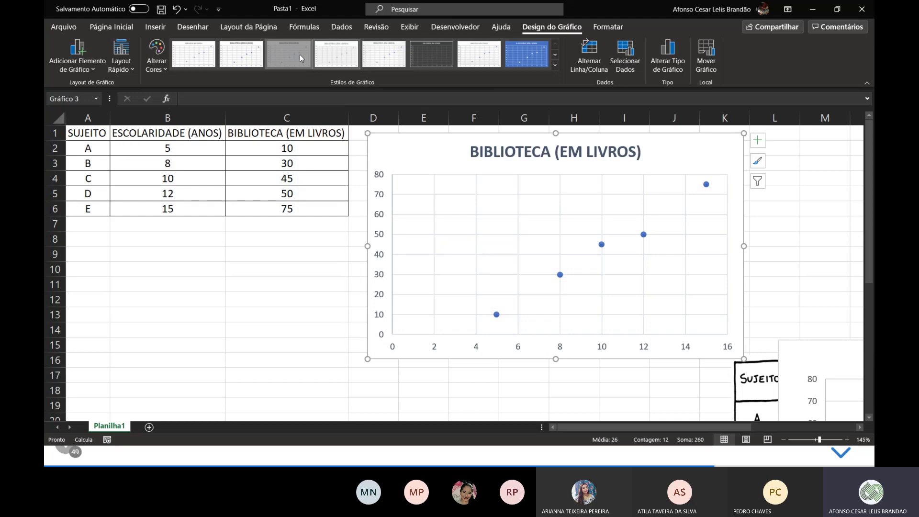
Shift the blue chart to about columns F to M and delete the older scatter chart.
drag(454, 152, 554, 157)
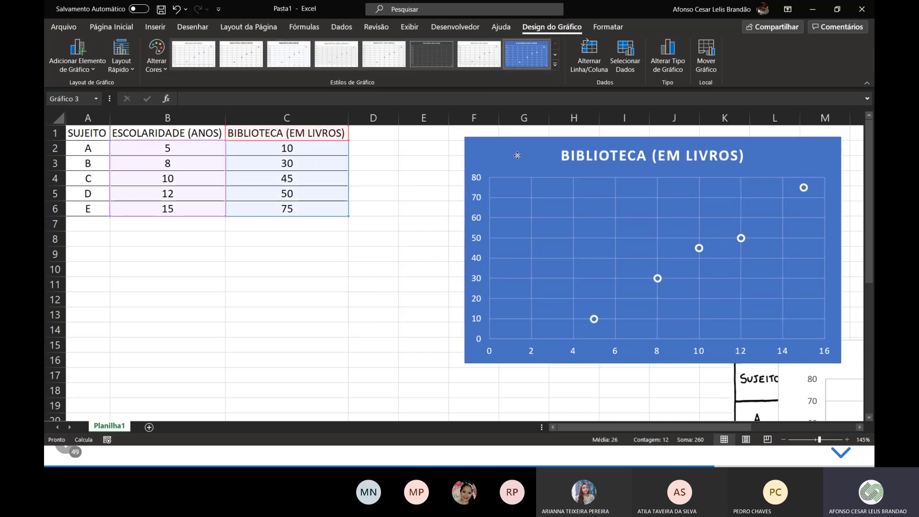
key(Escape)
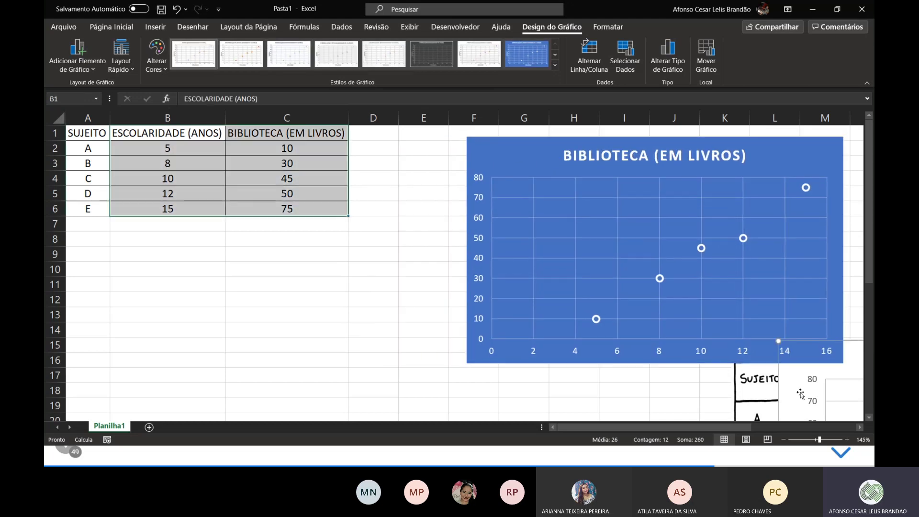
drag(788, 168, 759, 167)
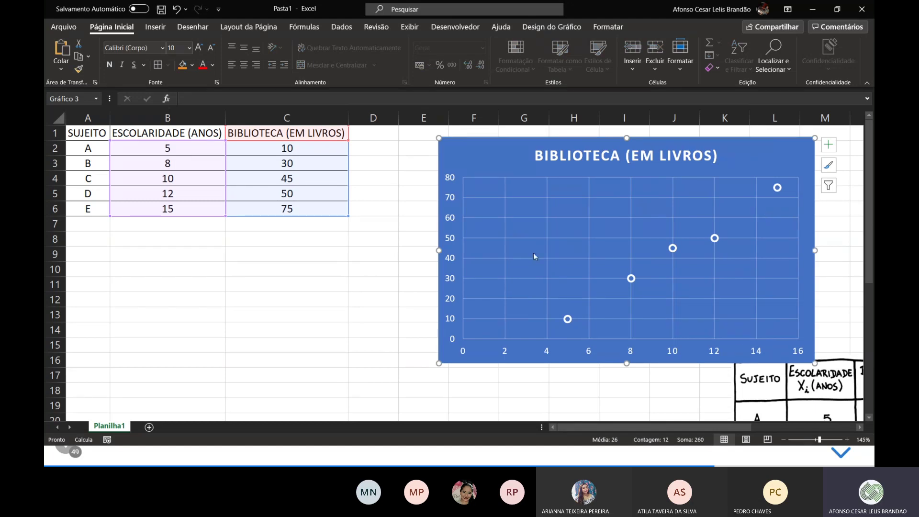
drag(477, 161, 510, 162)
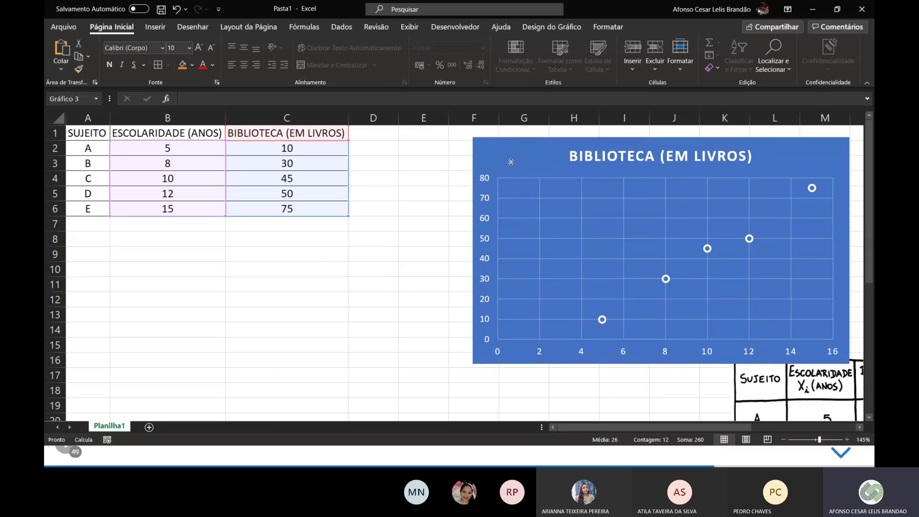
Bring the handwritten table image below the data table and move the blue chart aside to about column K, row 5.
click(805, 396)
drag(805, 395, 293, 256)
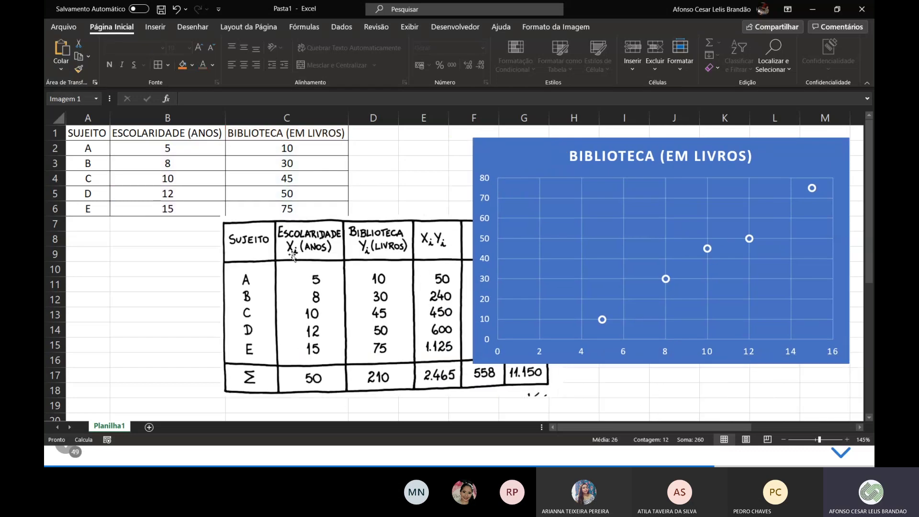
drag(521, 157, 762, 206)
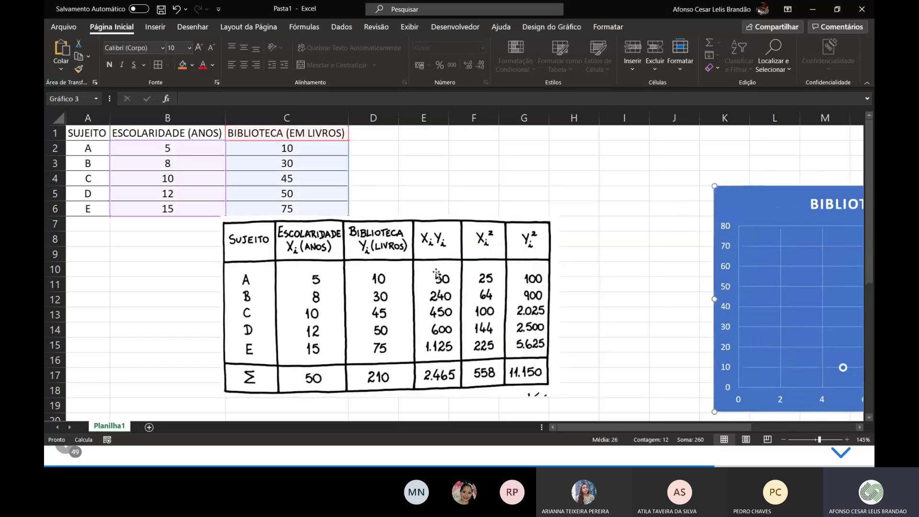
Place the handwritten table image beside the data table for comparison and delete it from the sheet.
drag(437, 267, 571, 196)
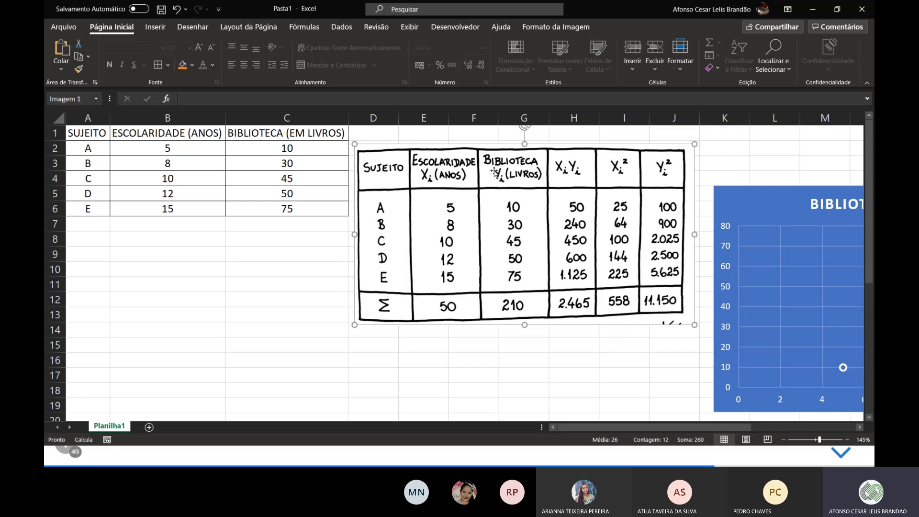
drag(446, 160, 445, 179)
key(Delete)
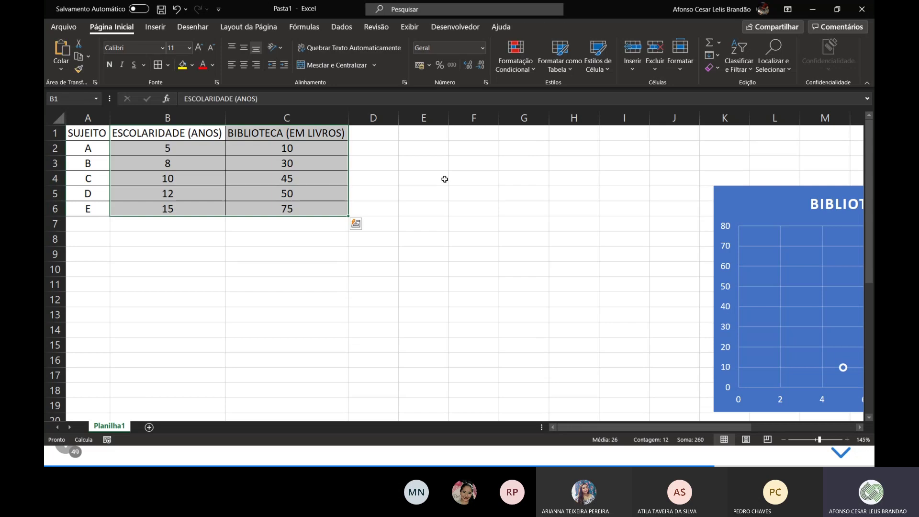
Move the blue scatter chart beside the data table and add a linear trendline to its data series.
drag(749, 204, 423, 160)
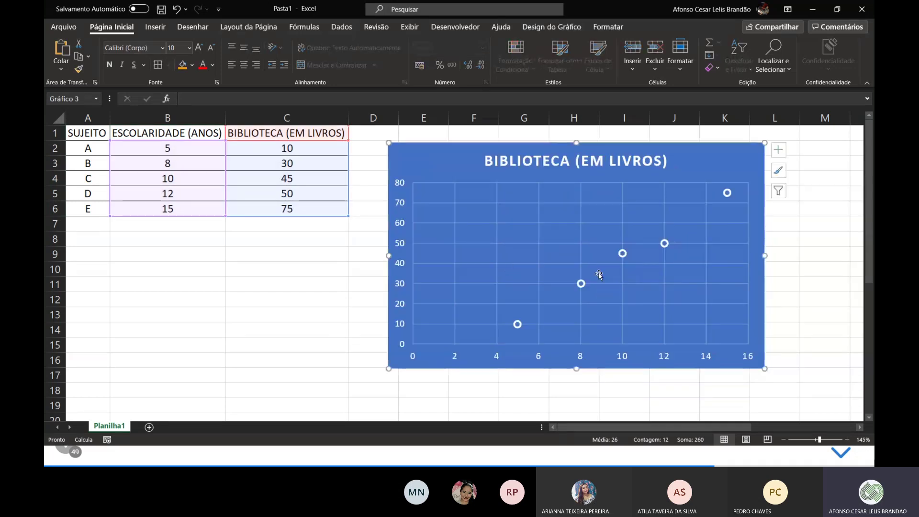
click(623, 254)
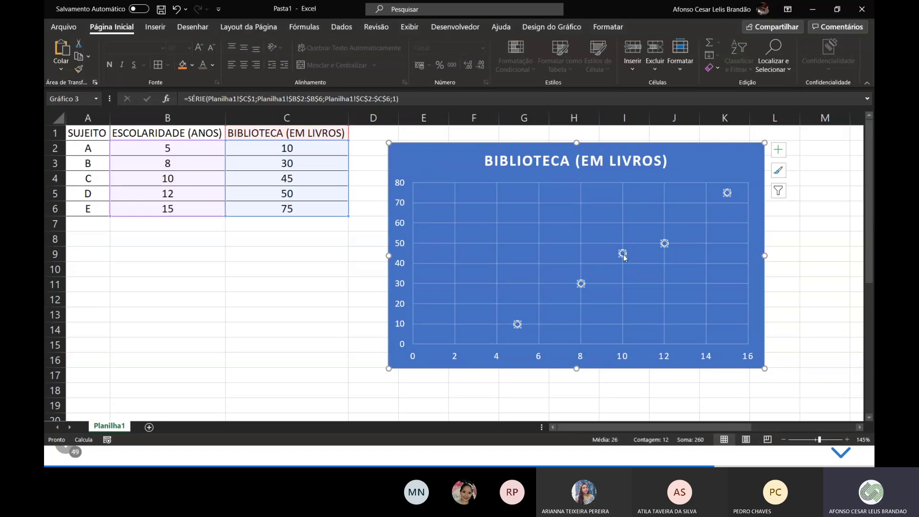
right_click(624, 256)
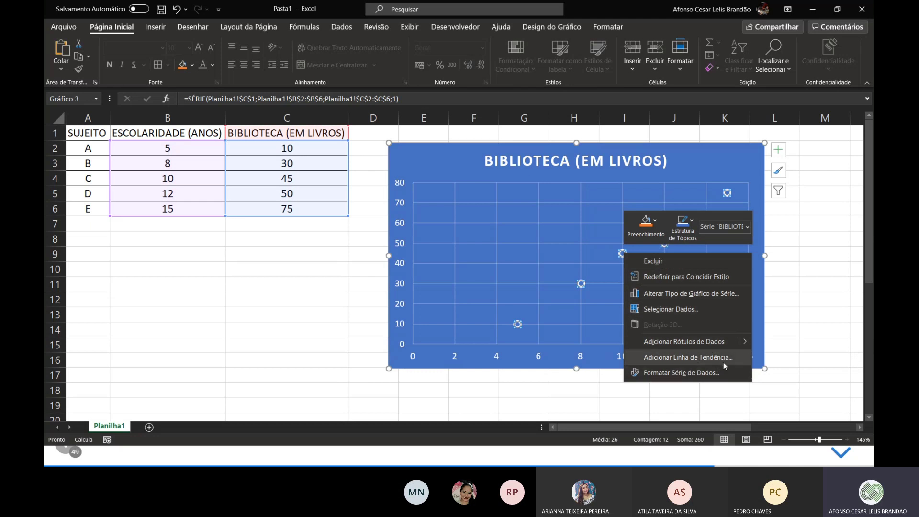
click(696, 357)
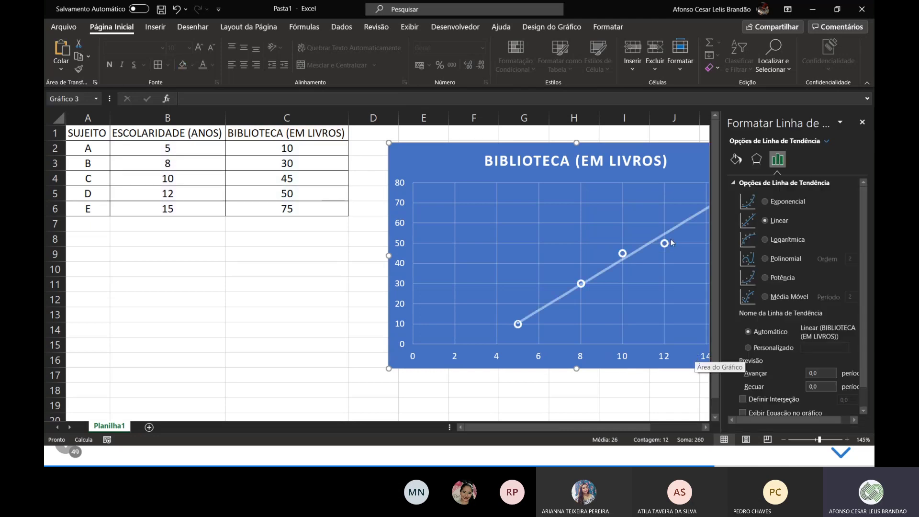
Reposition the chart so it fits entirely in the visible sheet area, spanning about columns C to J.
drag(452, 174, 355, 193)
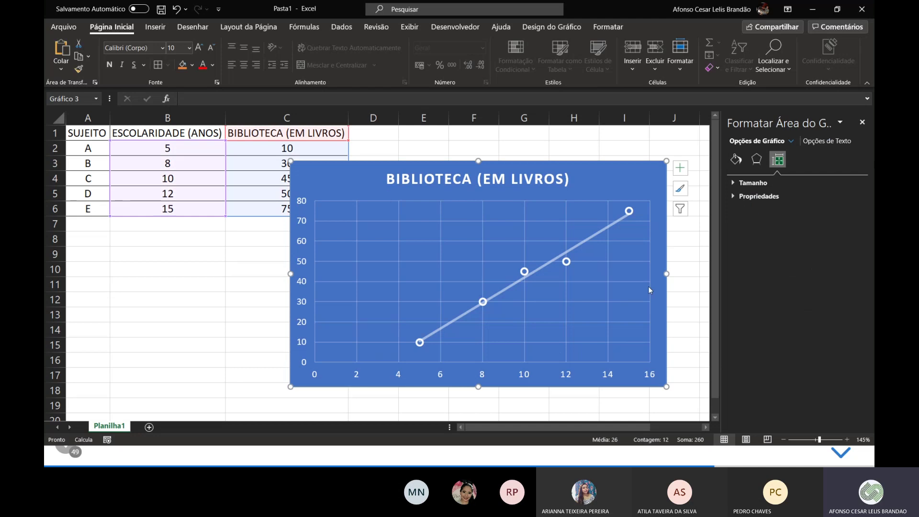
click(626, 219)
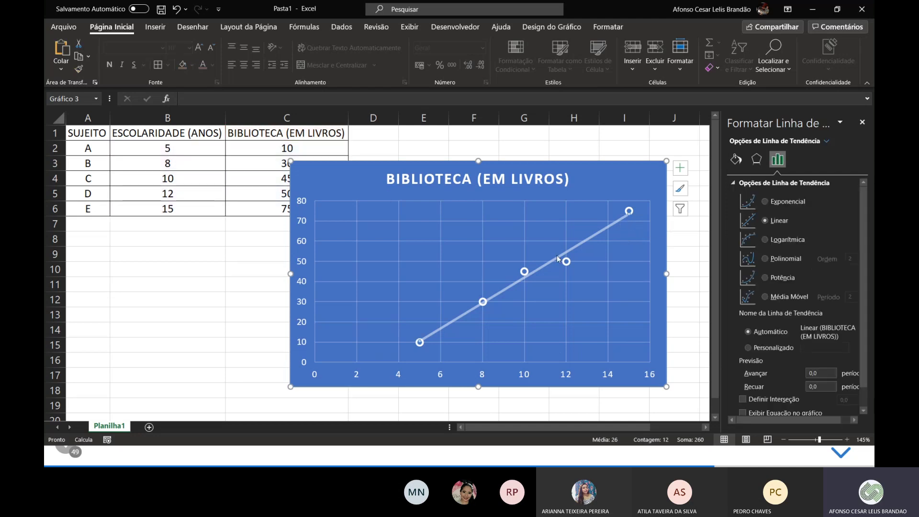
drag(603, 179, 621, 172)
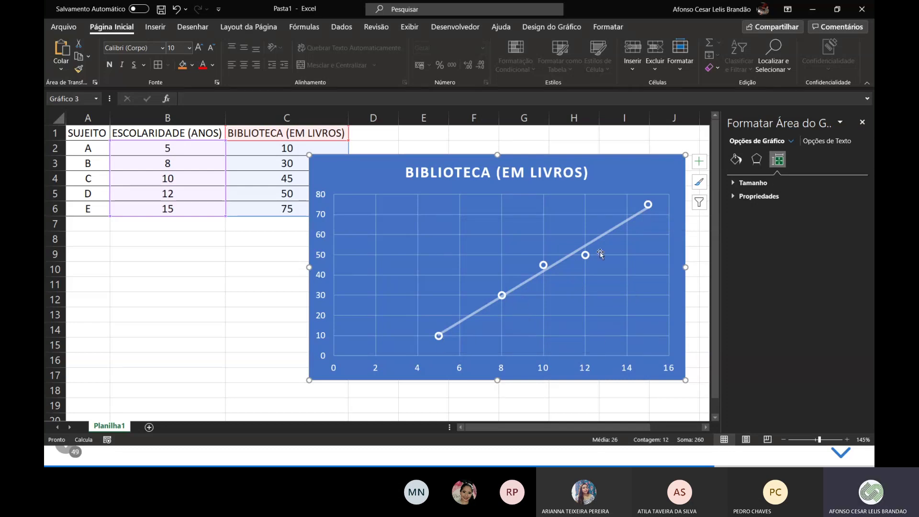
click(635, 216)
drag(625, 181, 633, 184)
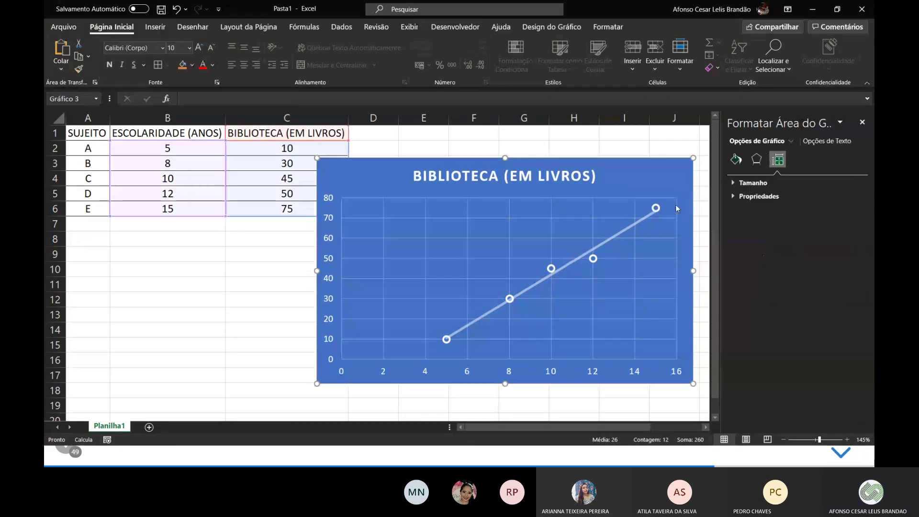
Display the trendline's equation on the chart and place its label beside the start of the chart title.
click(642, 221)
scroll(850, 274, down, 2)
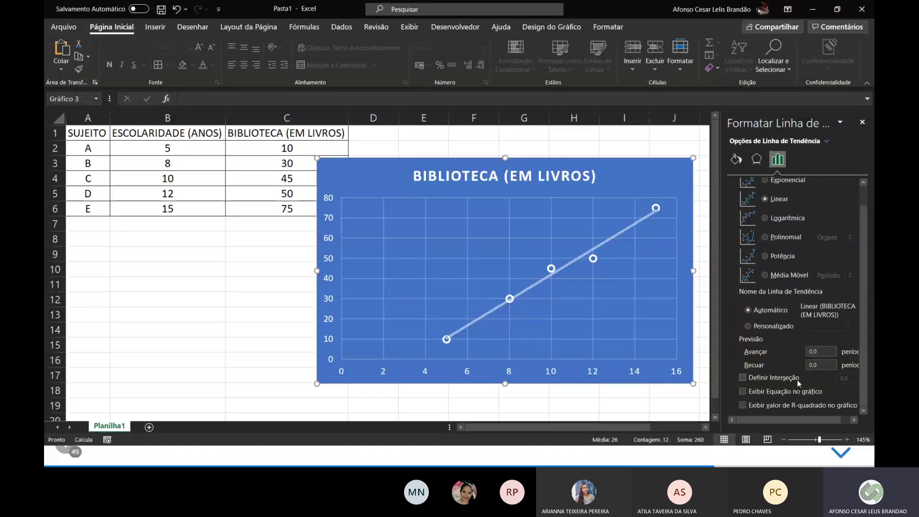
click(743, 391)
click(605, 211)
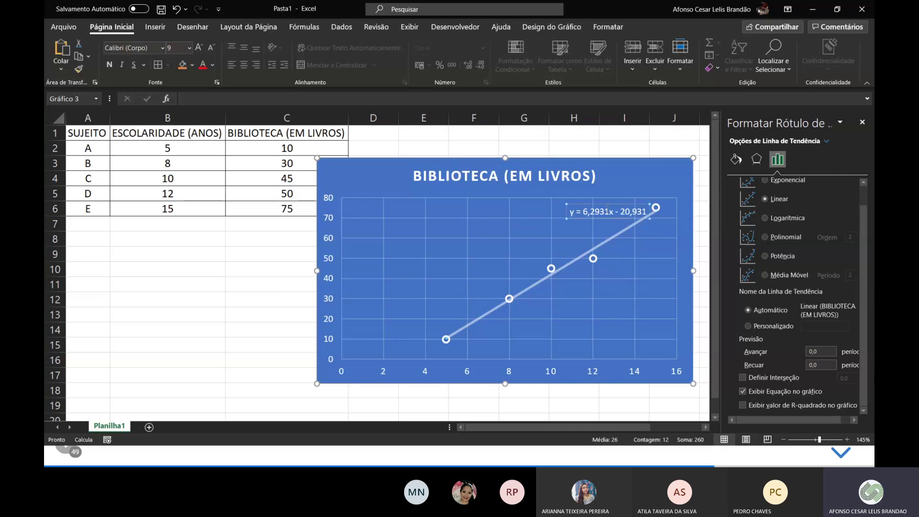
drag(610, 205, 440, 172)
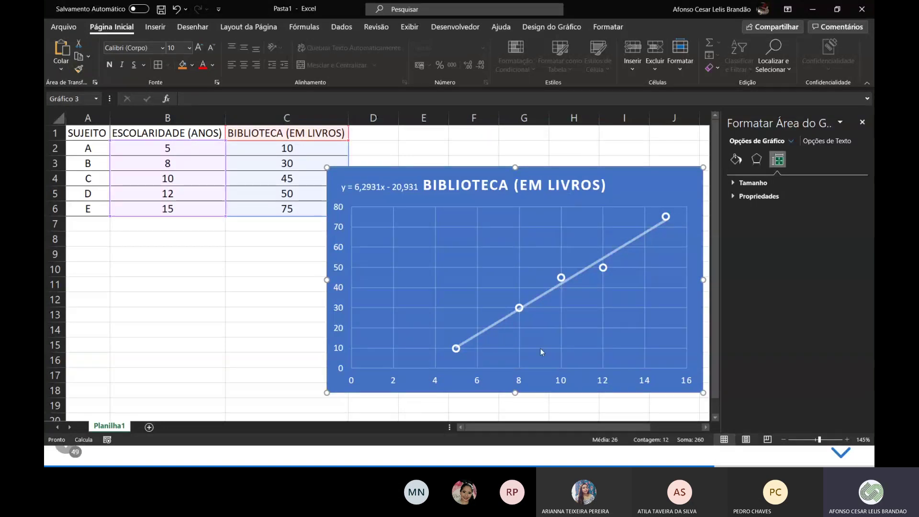
Shrink the chart to about columns D to J and move it up to row 1, clear of the data table.
drag(624, 196, 619, 173)
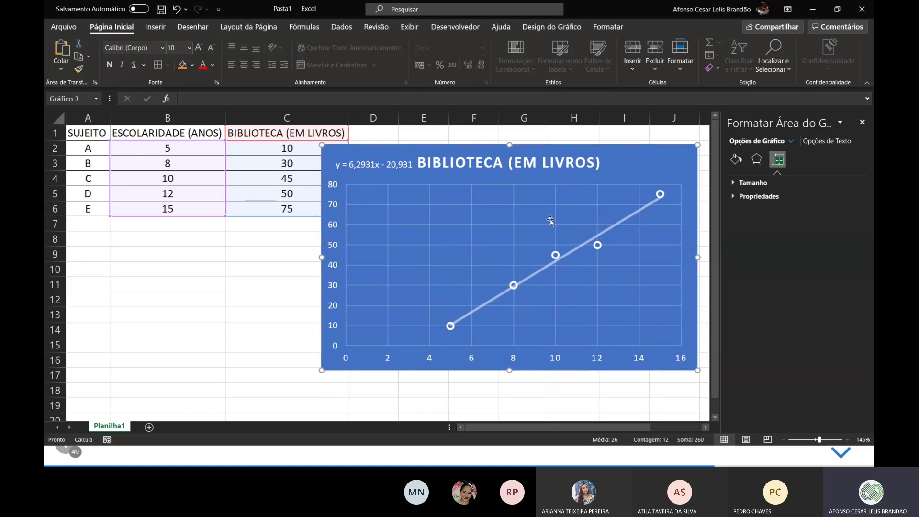
drag(400, 154, 398, 150)
drag(319, 367, 351, 348)
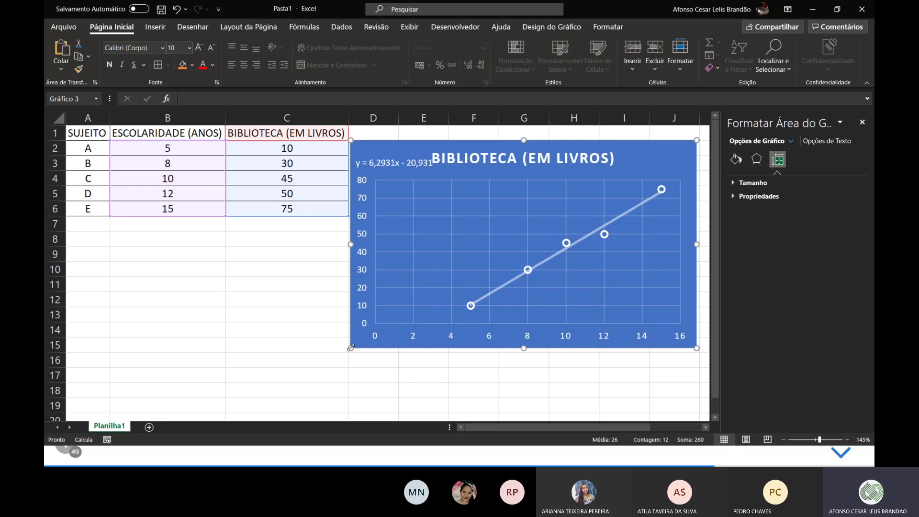
click(382, 164)
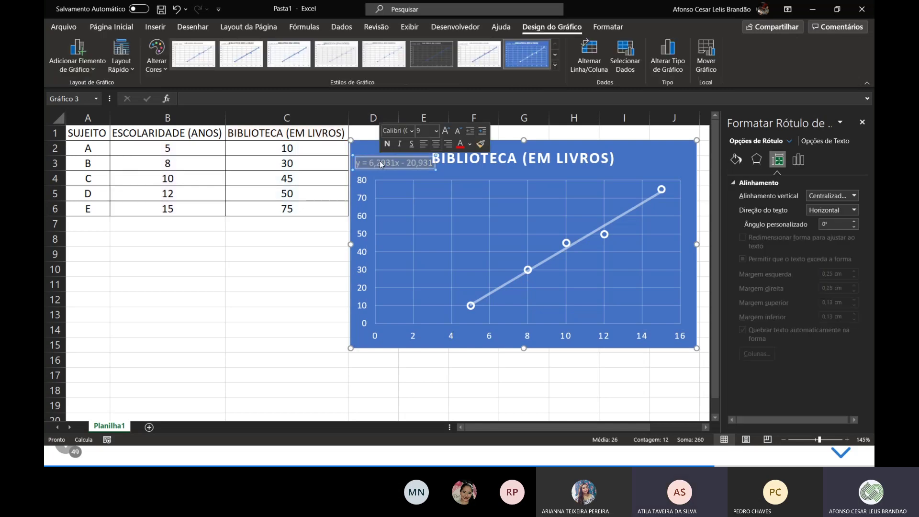
key(Caps_Lock)
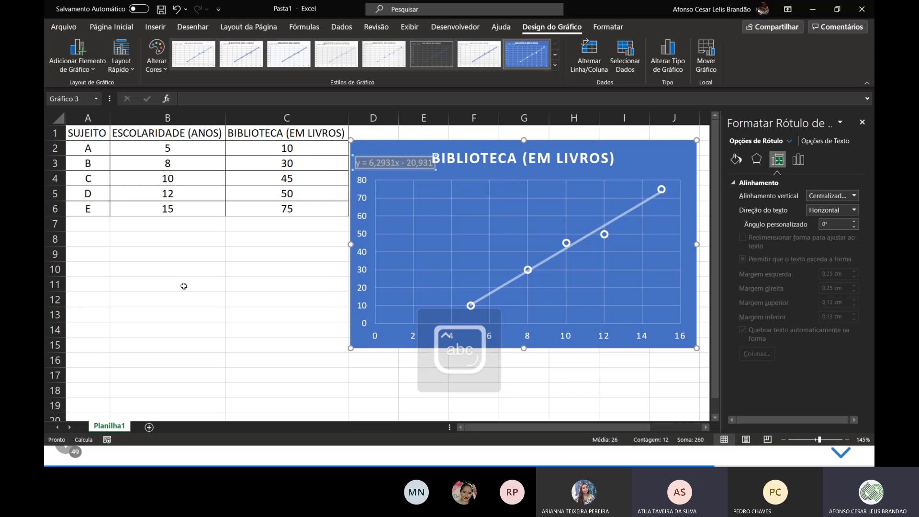
click(381, 152)
drag(381, 152, 384, 142)
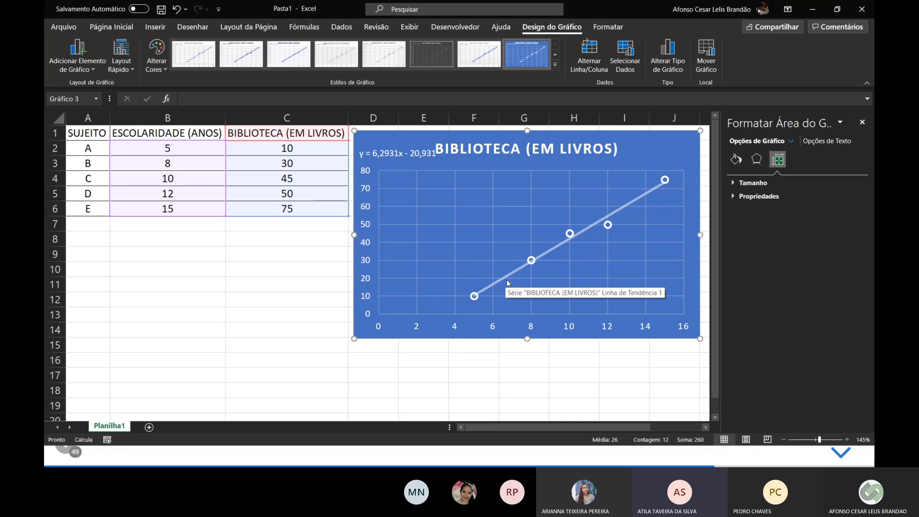
click(571, 234)
click(570, 235)
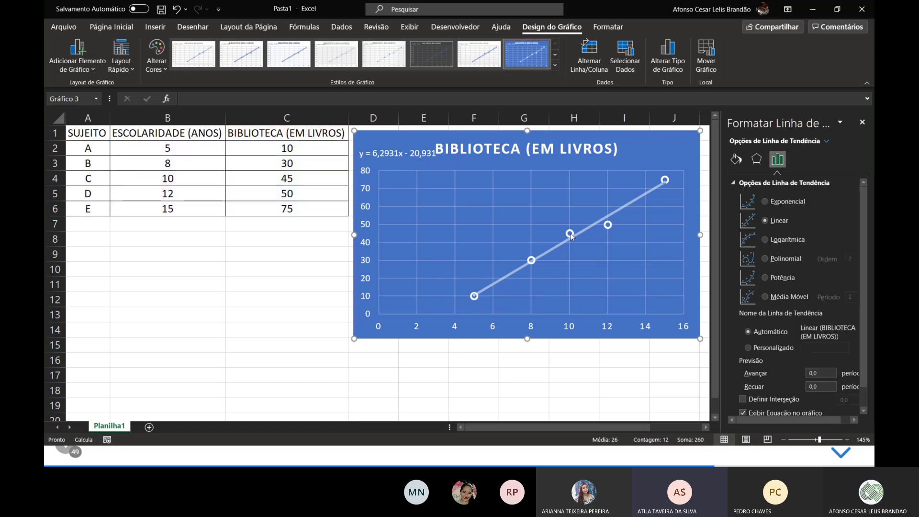
click(608, 227)
right_click(608, 227)
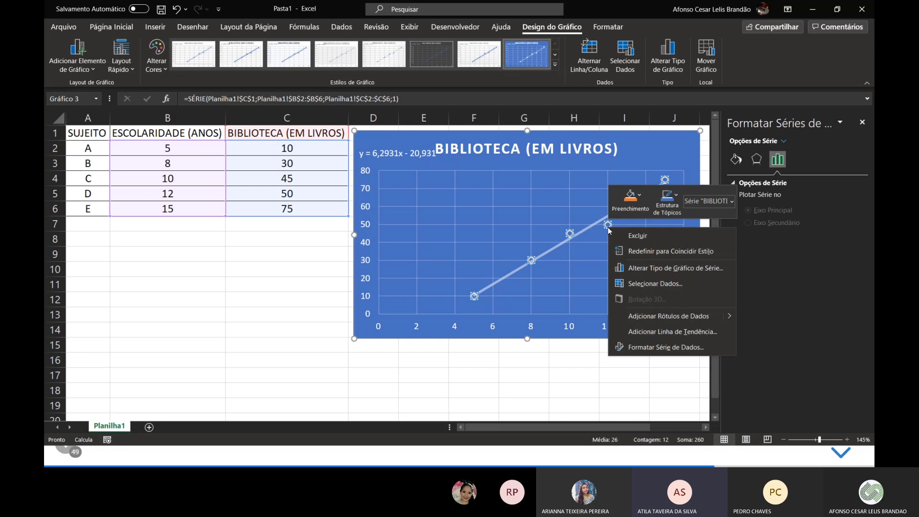
key(Escape)
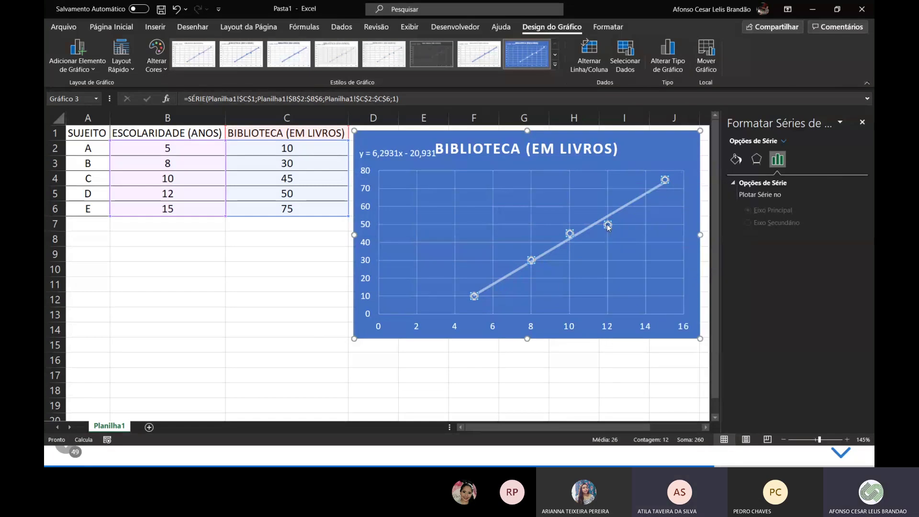
right_click(610, 228)
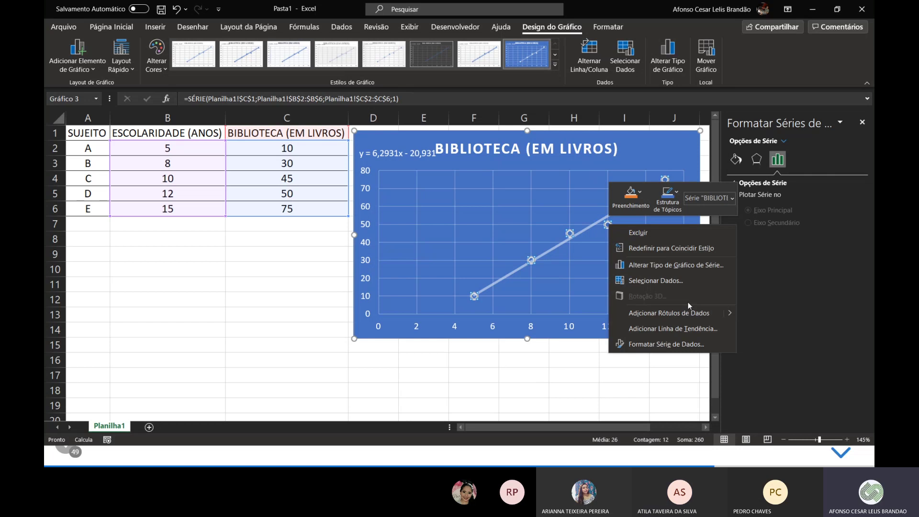
click(568, 234)
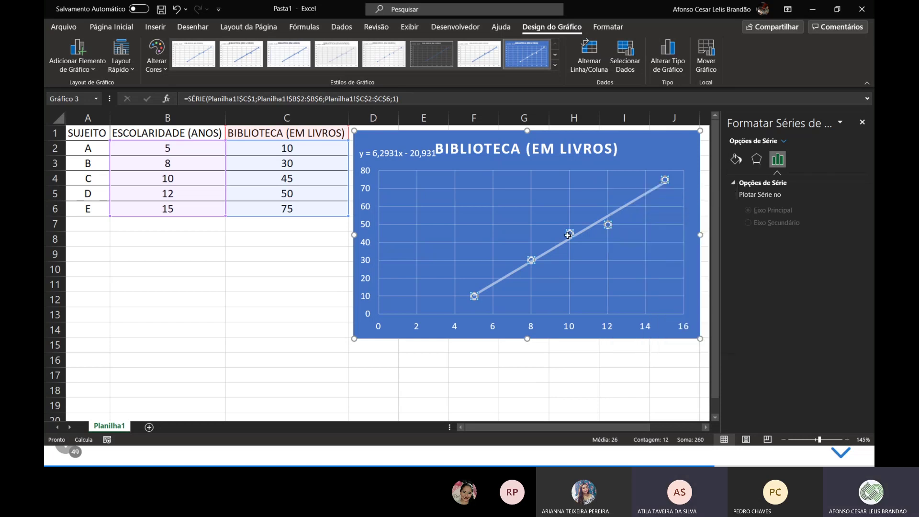
click(568, 235)
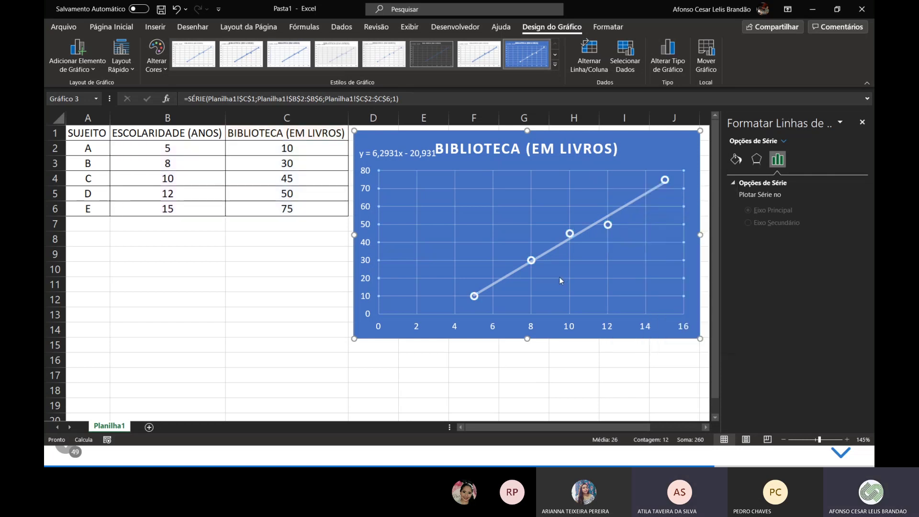
right_click(570, 233)
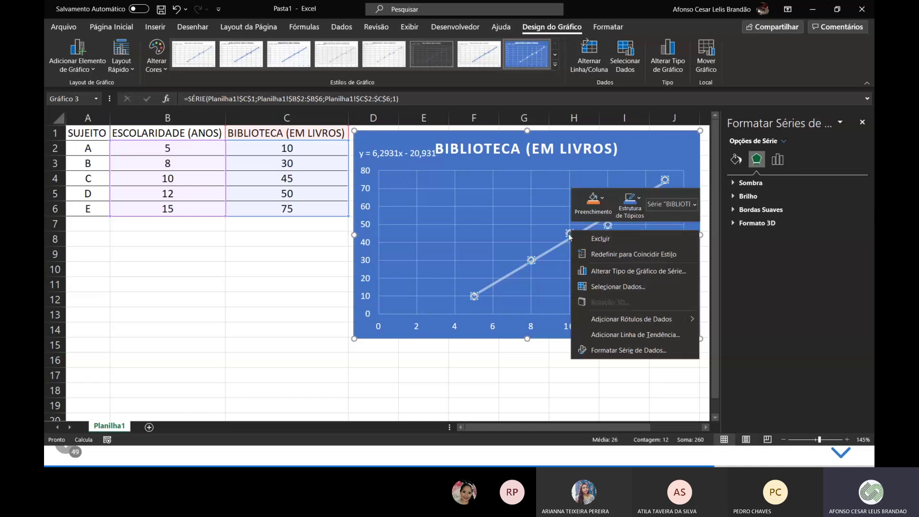
Nudge the chart slightly further away from the data table.
click(428, 145)
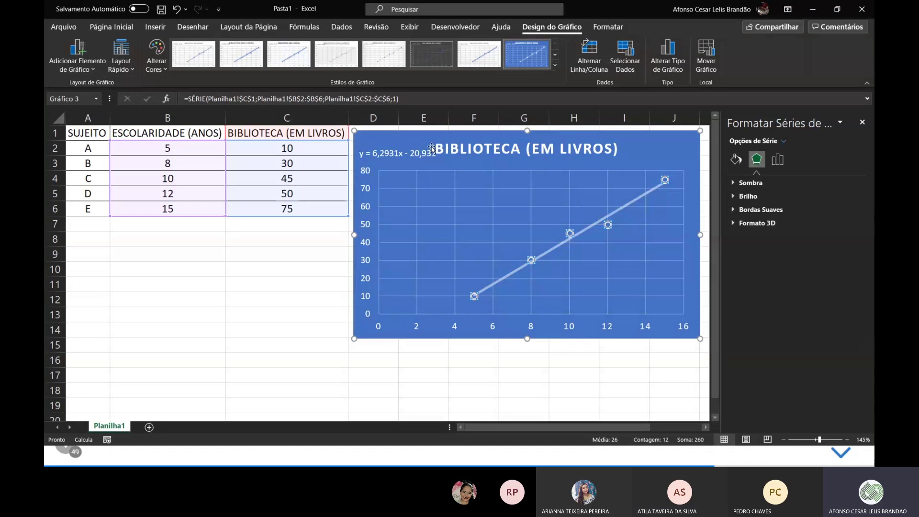
drag(413, 137, 417, 136)
click(417, 136)
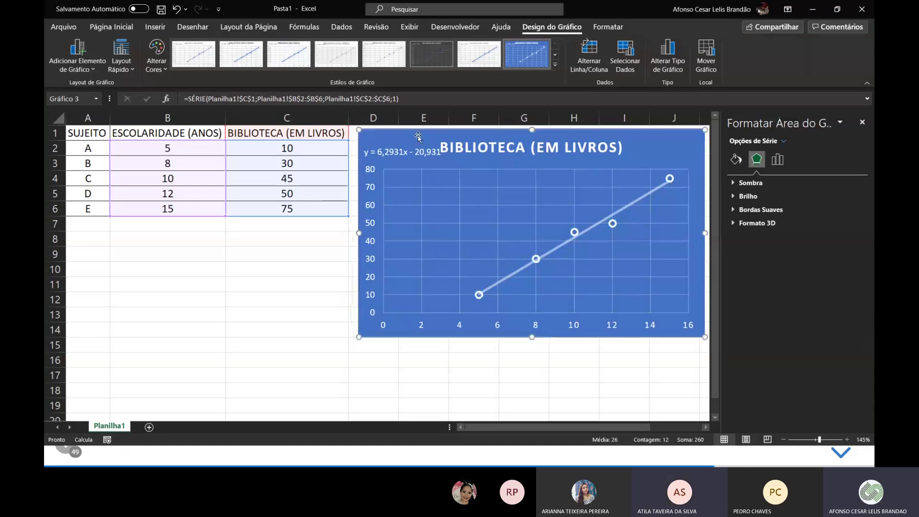
Copy "= 6,2931x - 20,931" from the trendline equation label and paste it into cell A9.
click(391, 152)
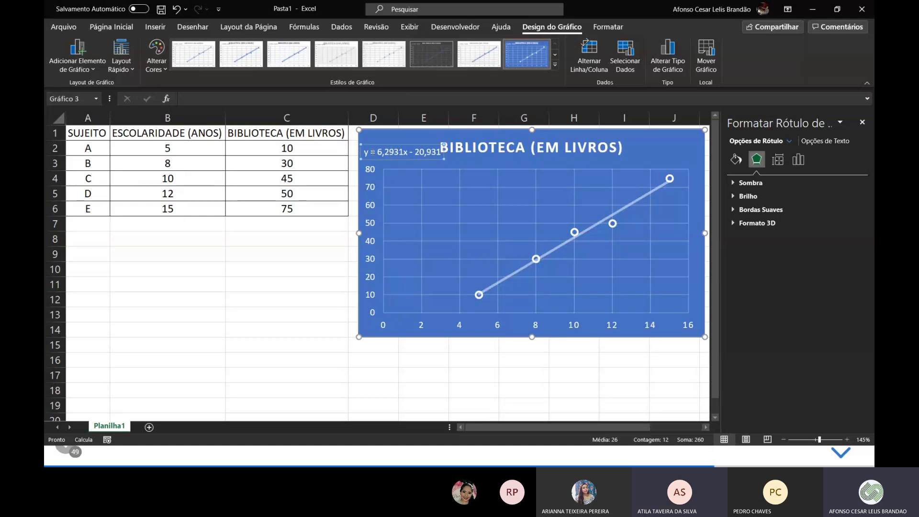
drag(370, 152, 441, 152)
key(ctrl+c)
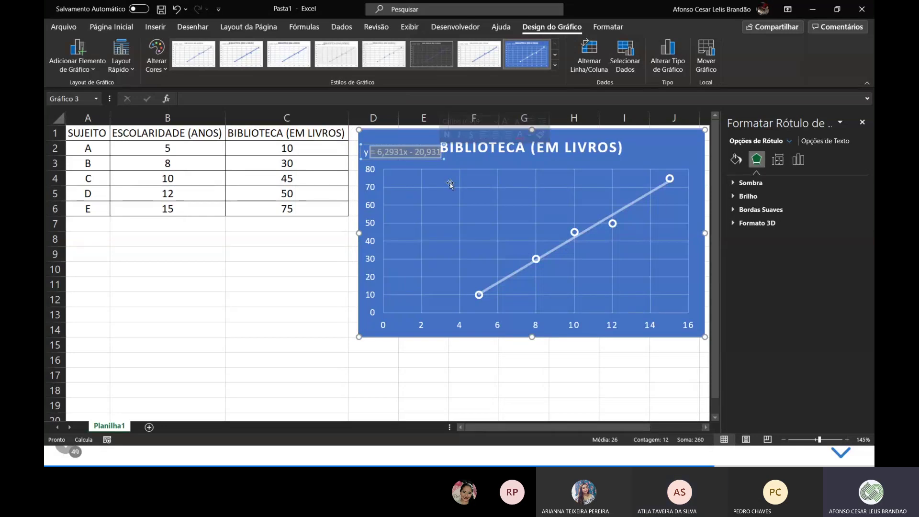
click(263, 273)
click(87, 256)
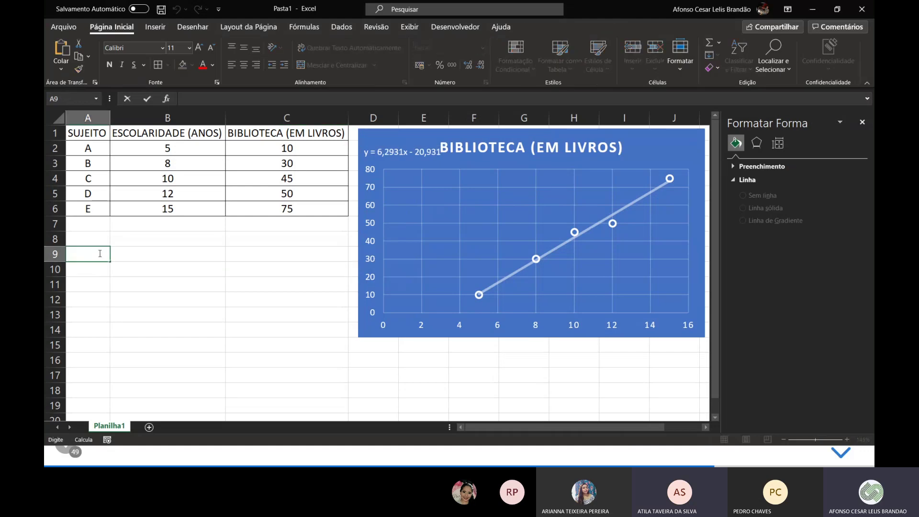
key(ctrl+v)
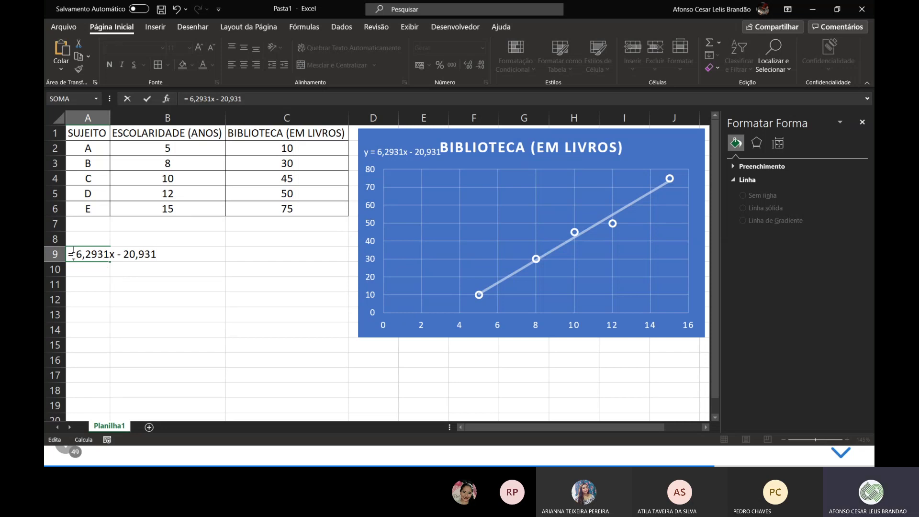
Try replacing the x in A9's equation with *C9 and the constant 20,931 with C9, and cancel the cell entry.
click(117, 257)
key(BackSpace)
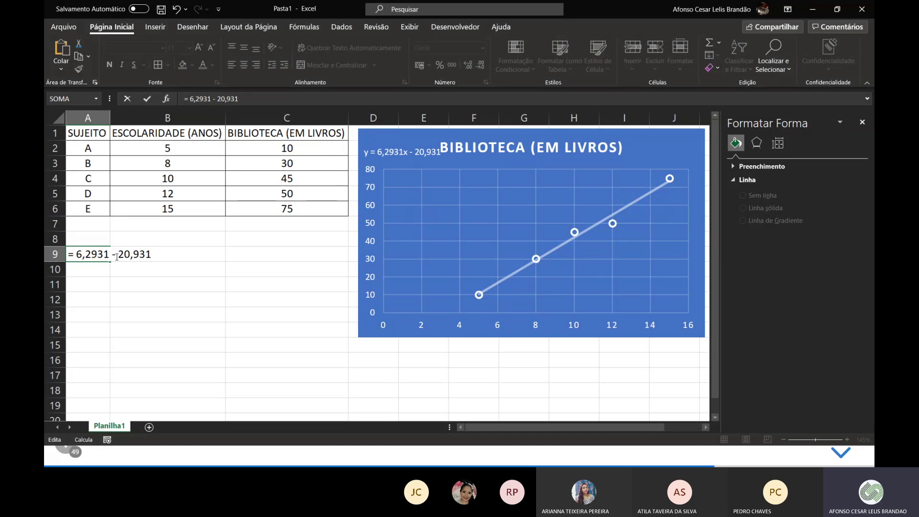
text(*)
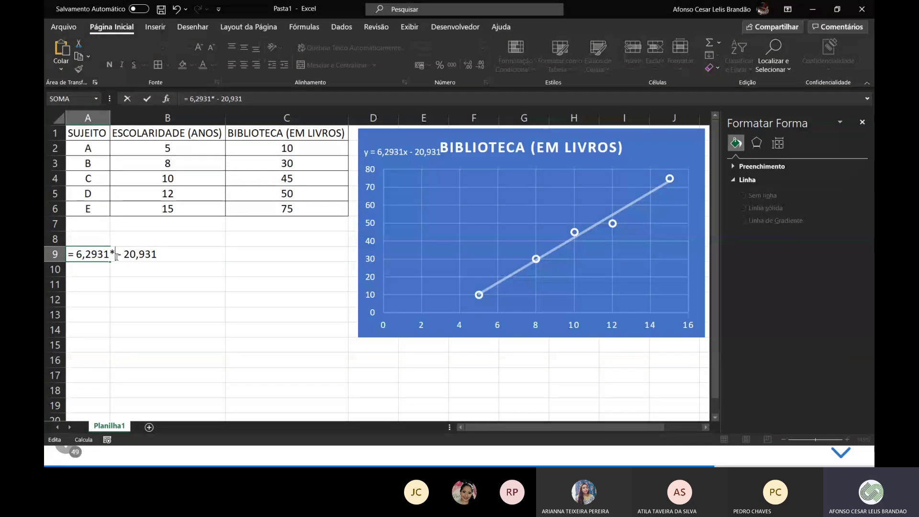
click(264, 257)
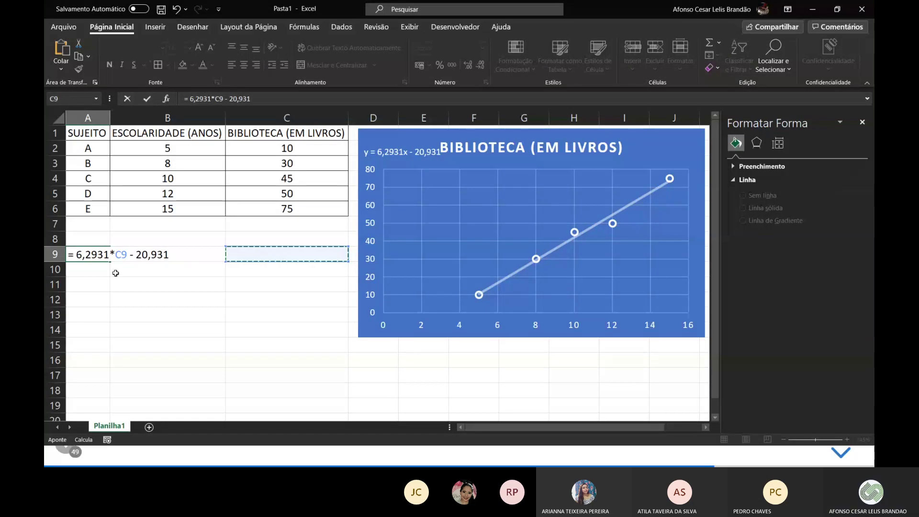
drag(76, 256, 107, 256)
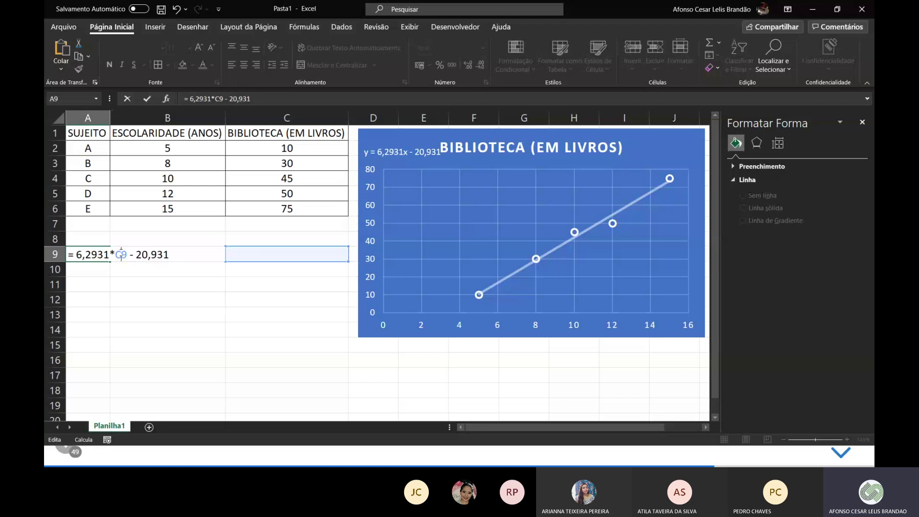
double_click(120, 254)
drag(136, 254, 170, 255)
click(254, 255)
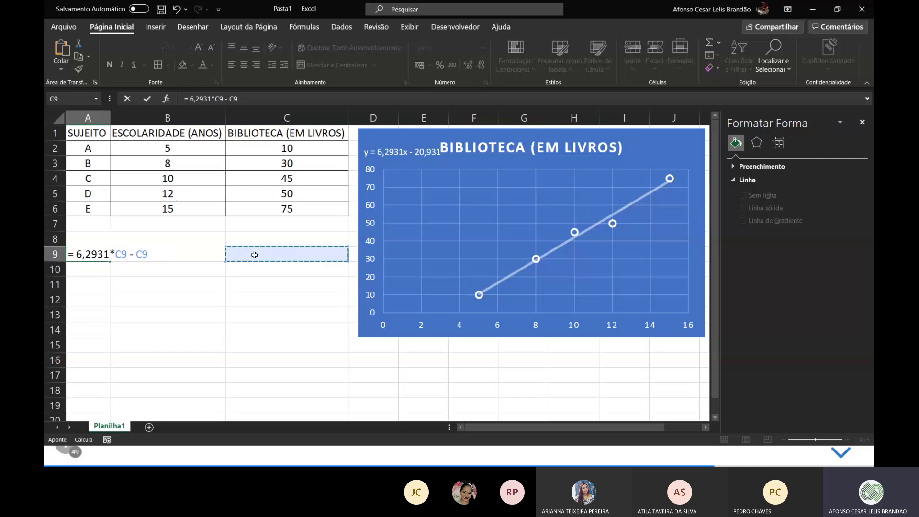
key(Escape)
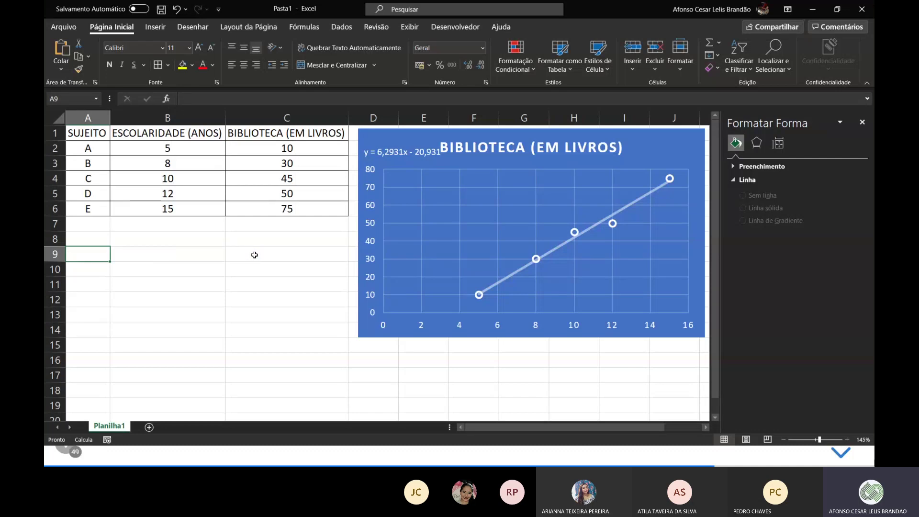
Paste the trendline equation into A9 and turn it into the formula = 6,2931*C9 - 20,931.
double_click(93, 255)
key(ctrl+v)
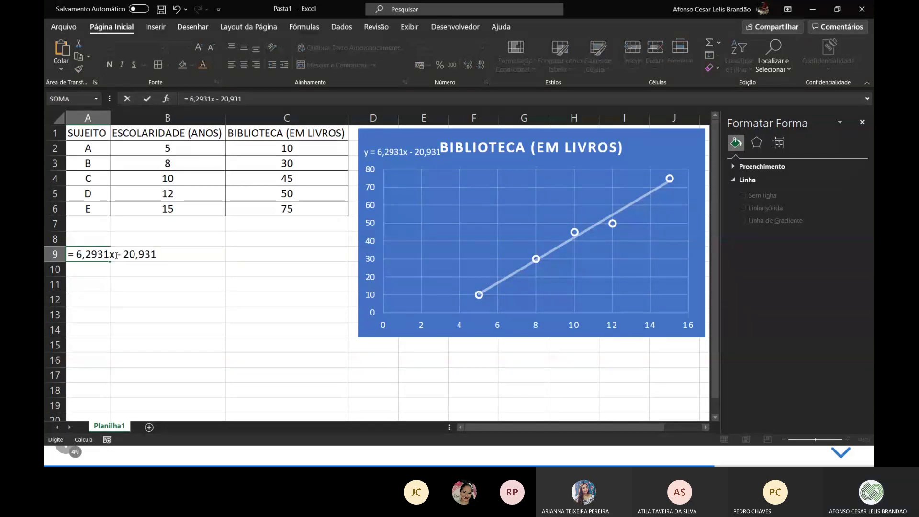
click(116, 255)
text(*)
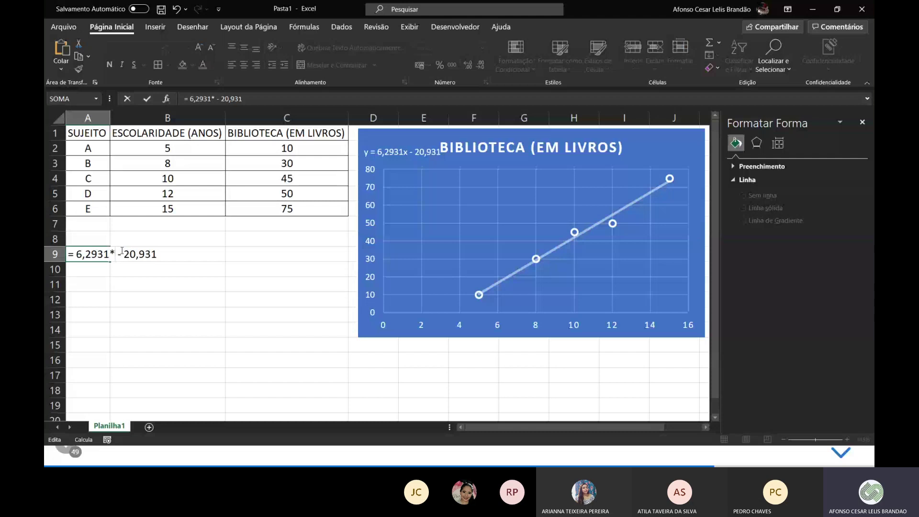
click(270, 255)
key(Return)
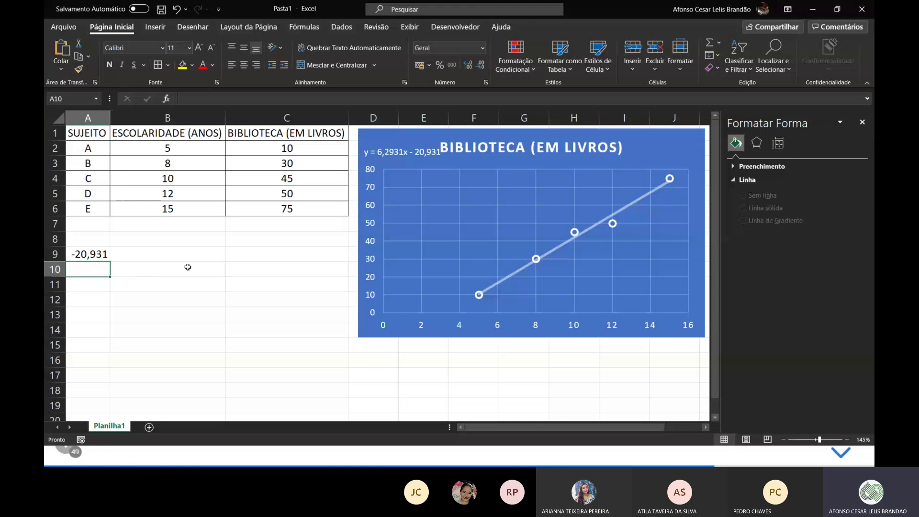
Enter 1 in C9 as the x value used by the formula in A9.
click(265, 257)
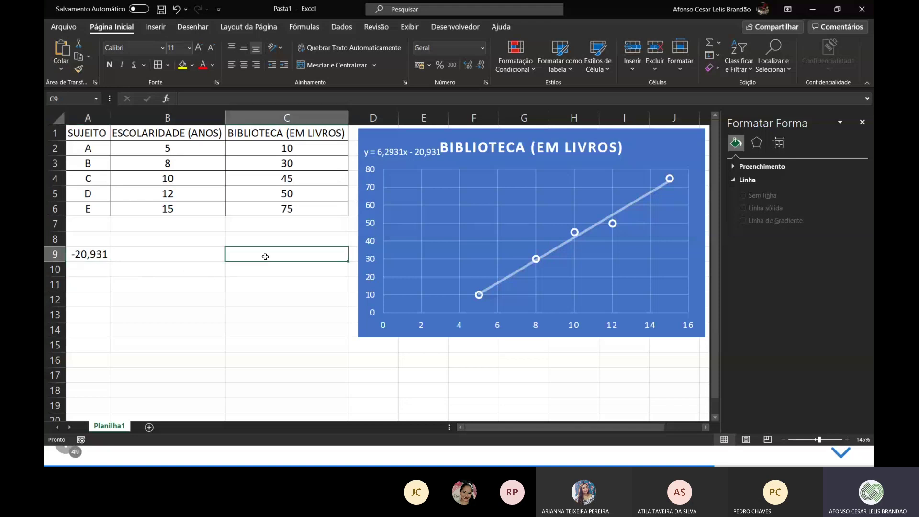
text(1)
key(Return)
click(265, 257)
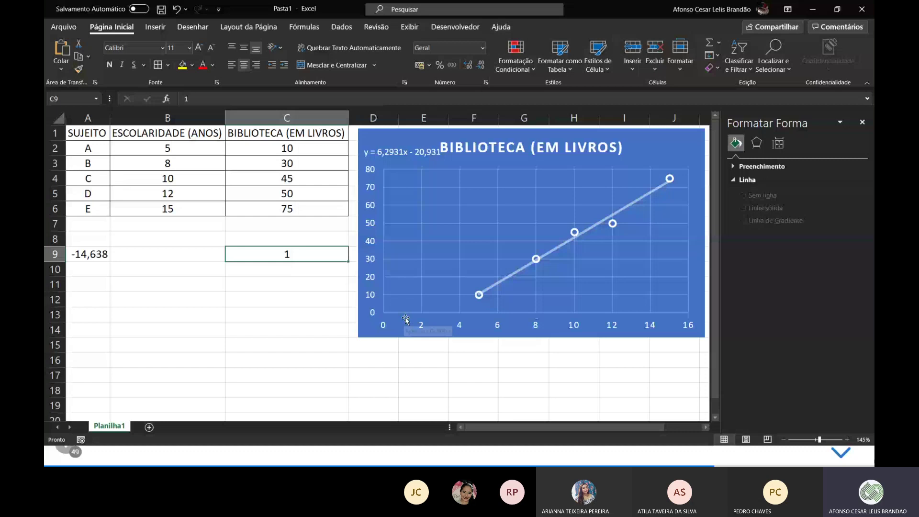
Replace the value in C9 with 2, 3 and 4 in turn to test the prediction formula.
double_click(302, 256)
key(BackSpace)
text(2)
key(ctrl+Return)
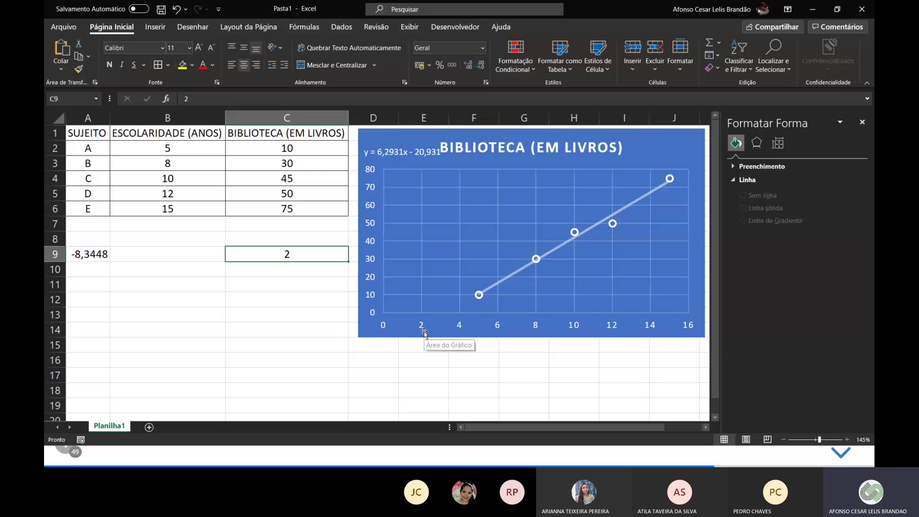
text(3)
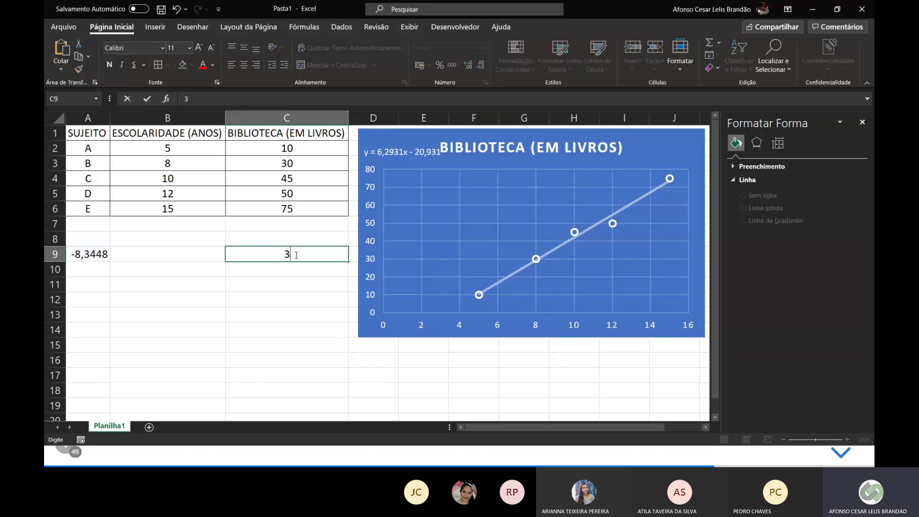
key(ctrl+Return)
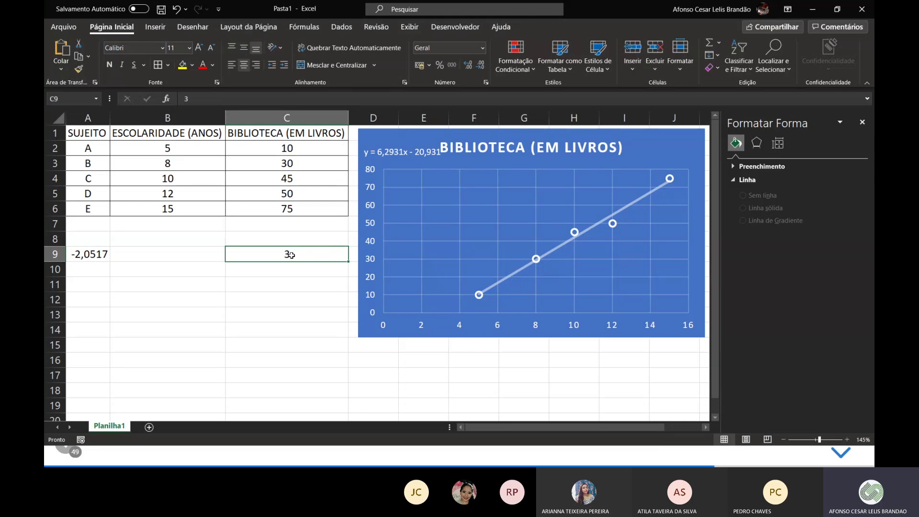
text(4)
key(Return)
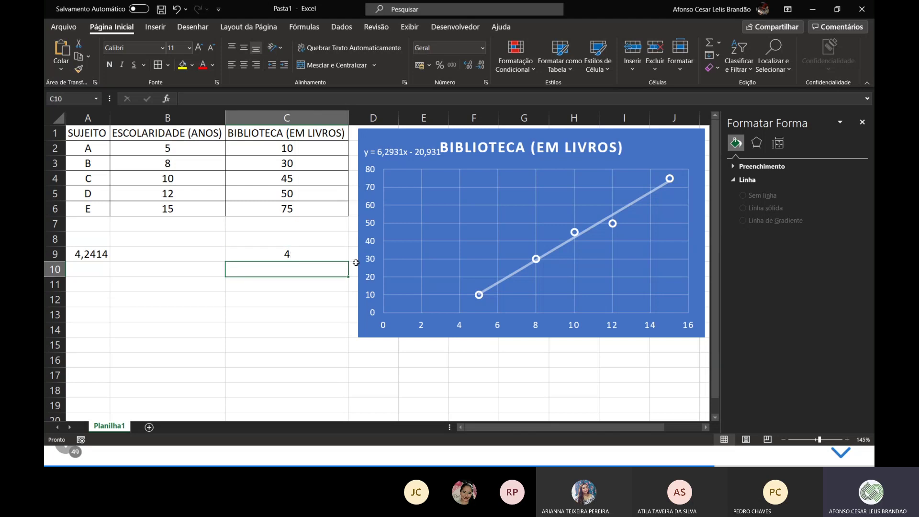
click(158, 148)
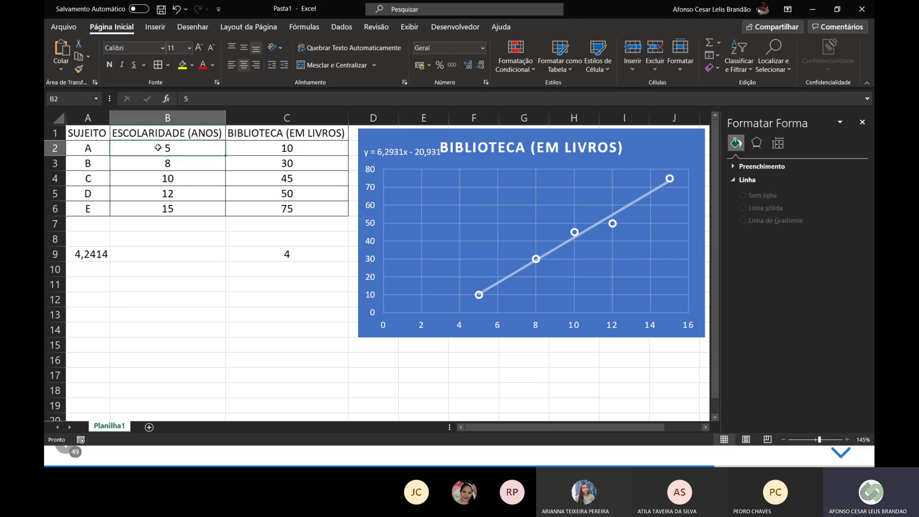
click(271, 258)
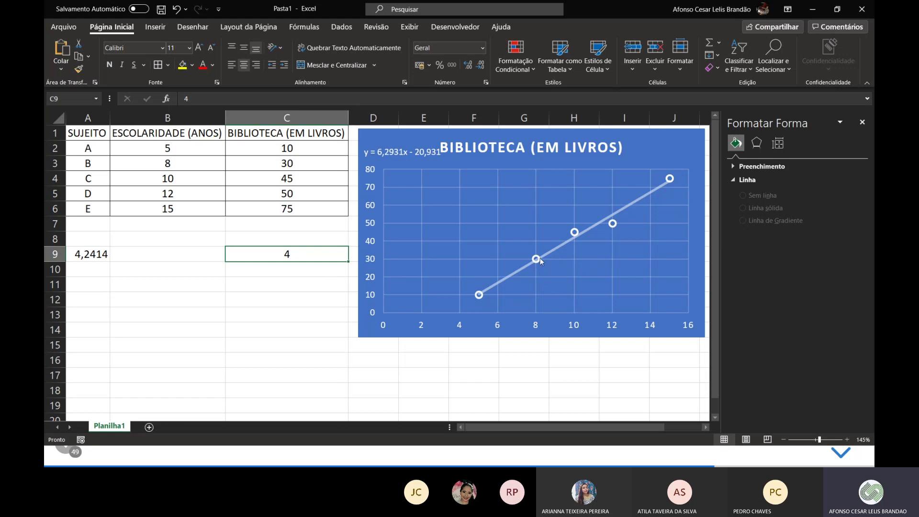
Move the chart title to the right and shift the equation label slightly right so they no longer overlap.
click(438, 150)
drag(488, 137, 527, 137)
drag(423, 158, 438, 154)
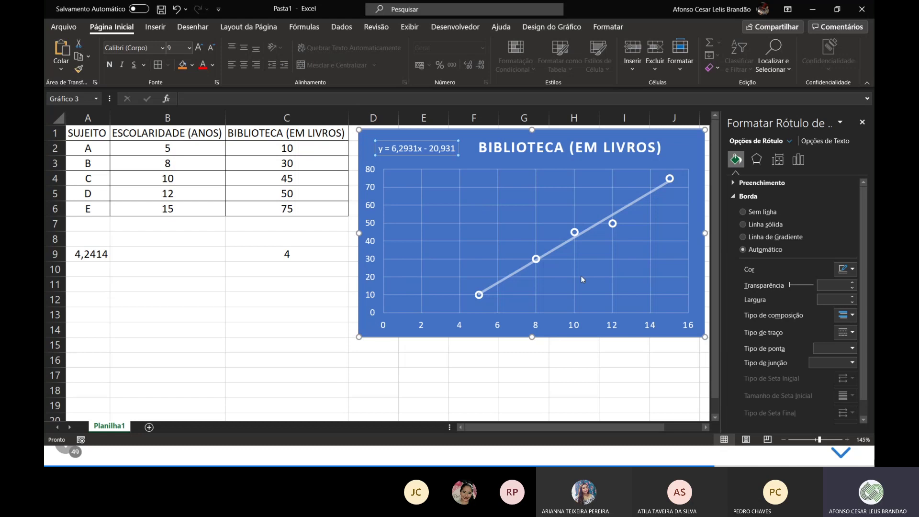
Display the trendline's R-squared value on the chart.
click(632, 205)
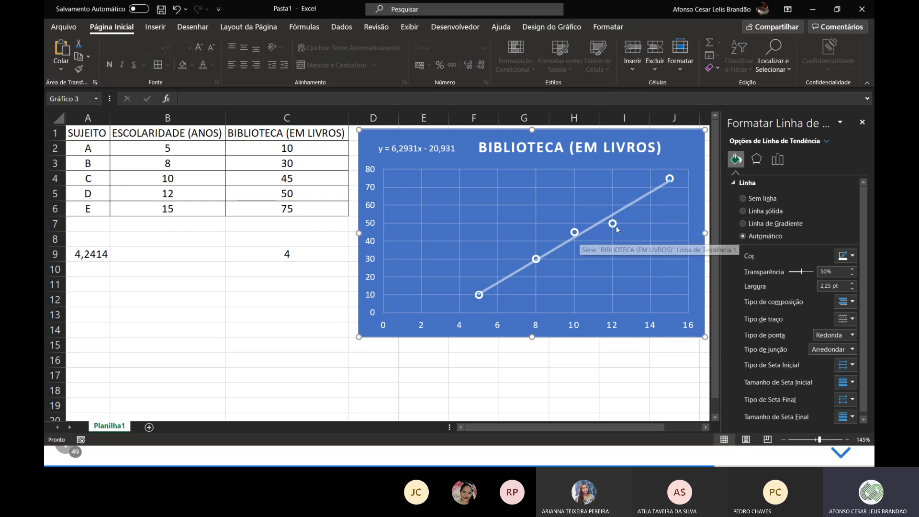
mouse_move(615, 230)
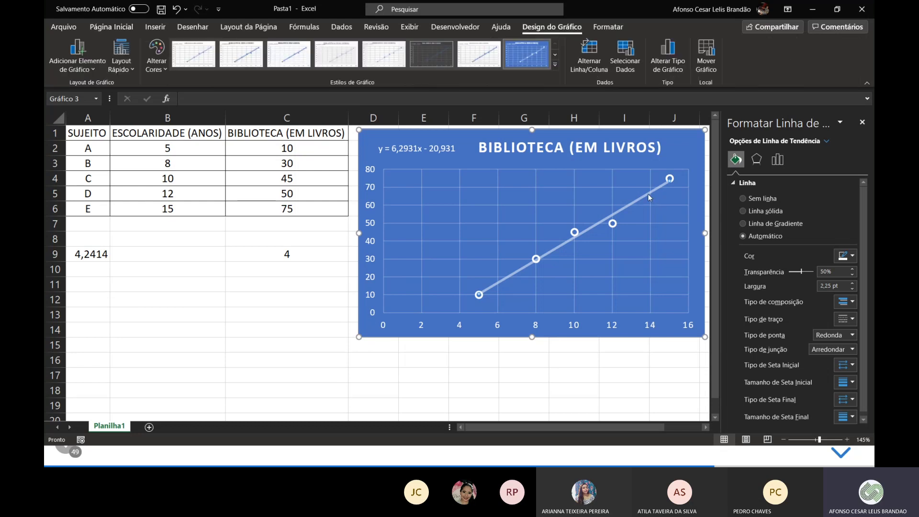
right_click(649, 193)
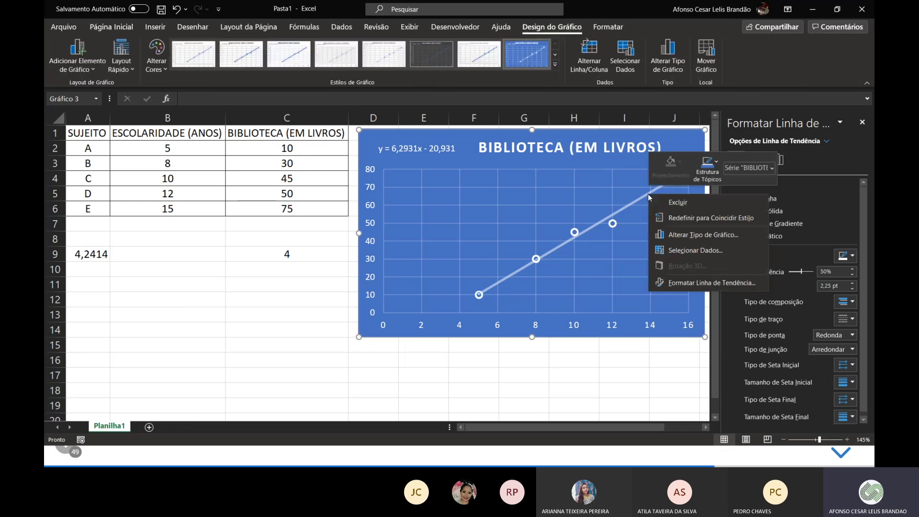
click(712, 283)
scroll(800, 279, down, 1)
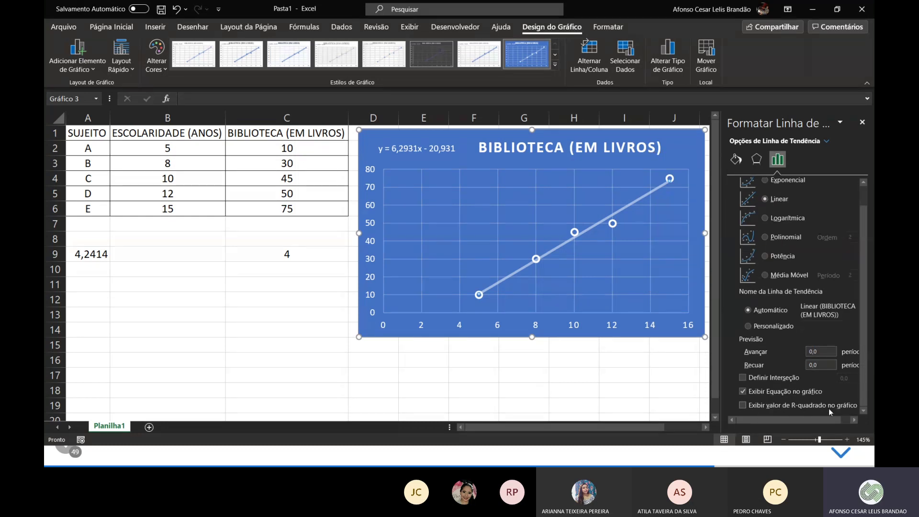
click(743, 405)
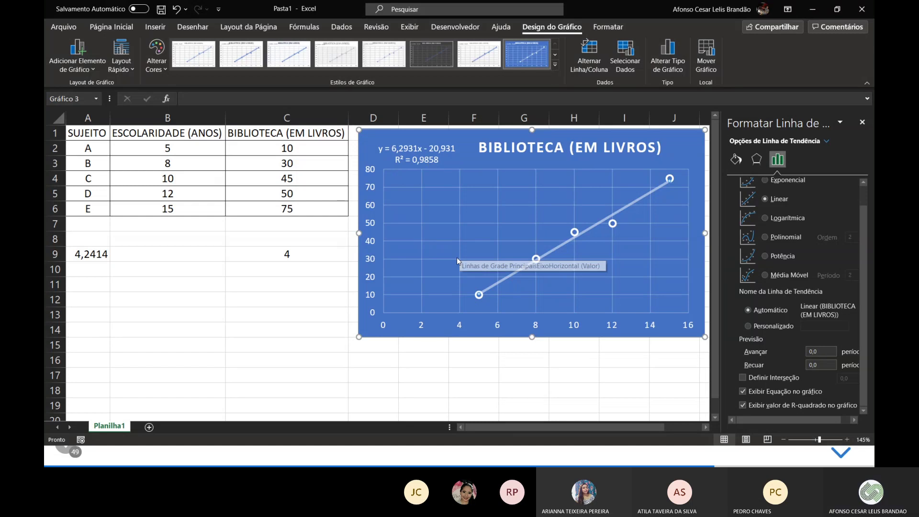
Return to the Correlação e Regressão Linear presentation and advance past the calculation table slide.
click(436, 457)
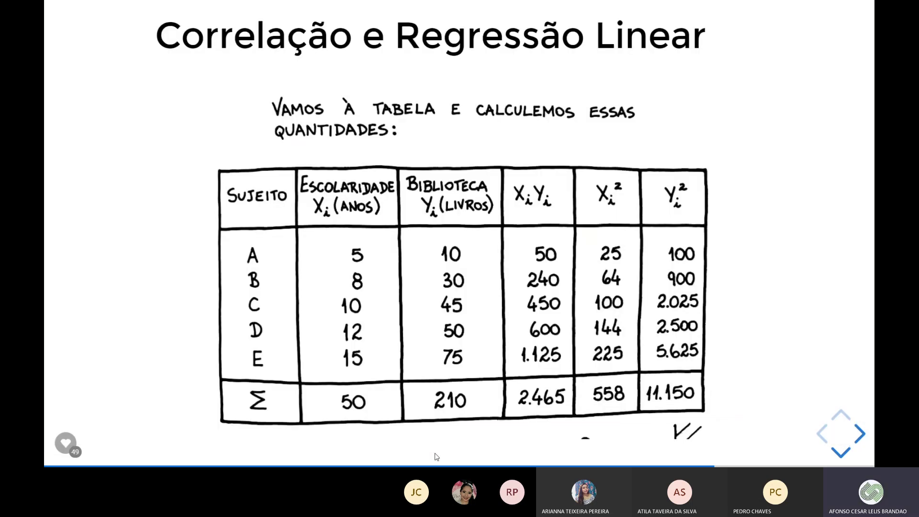
click(683, 293)
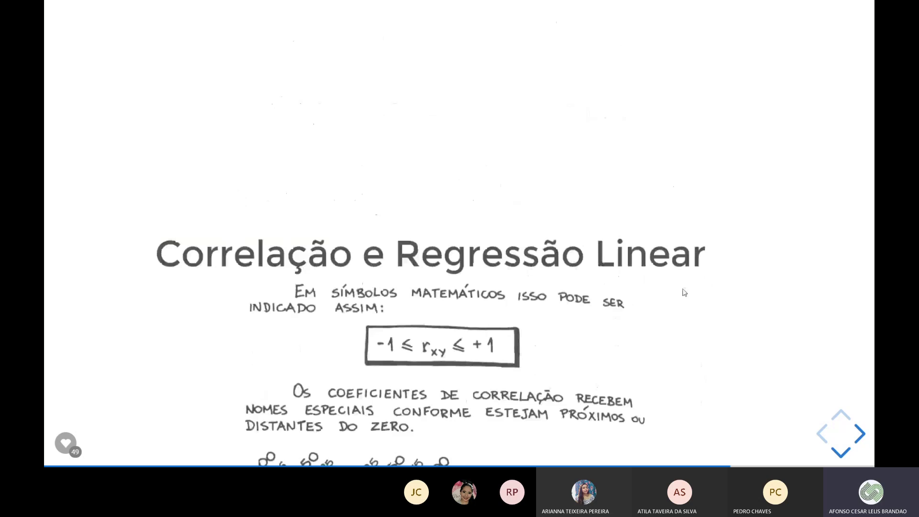
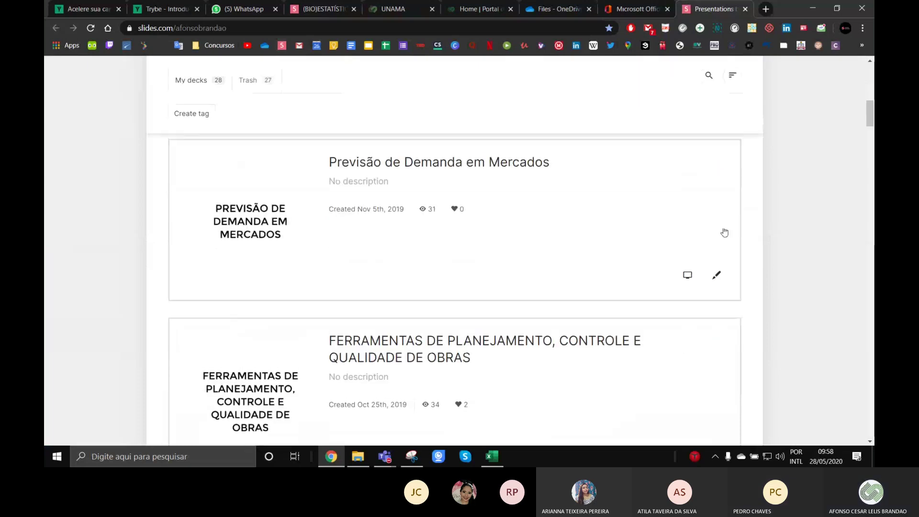
Open the deck "Previsão de Demanda em Mercados" and advance through it to the last Planejamento Agregado slide.
click(543, 201)
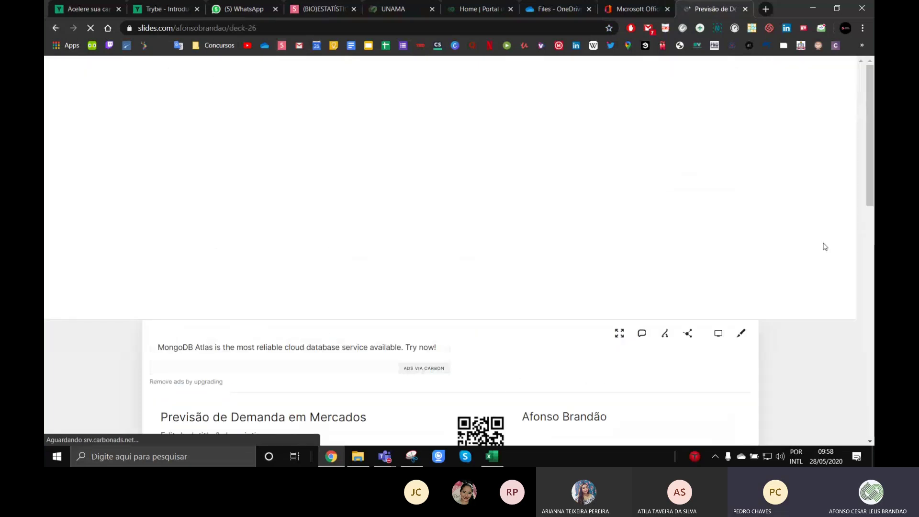
key(Down)
key(Down)
key(Down)
key(Down)
key(Down)
key(Down)
key(Down)
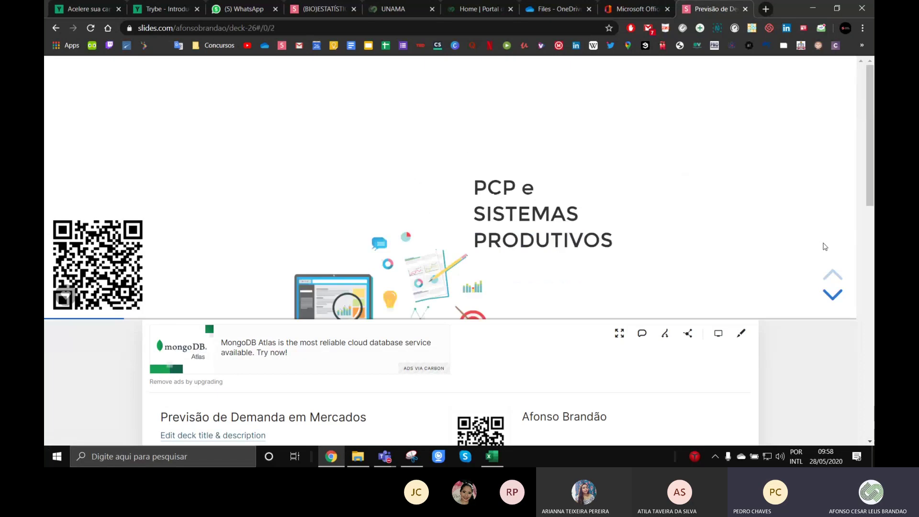
key(Down)
key(Down)
key(Down)
key(Down)
key(Down)
key(Down)
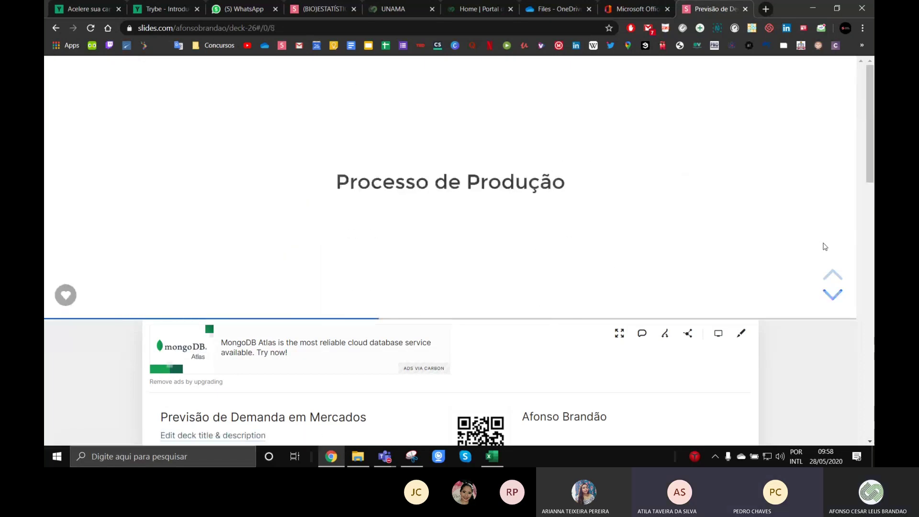
key(Down)
key(Down)
key(Down)
key(Down)
key(Down)
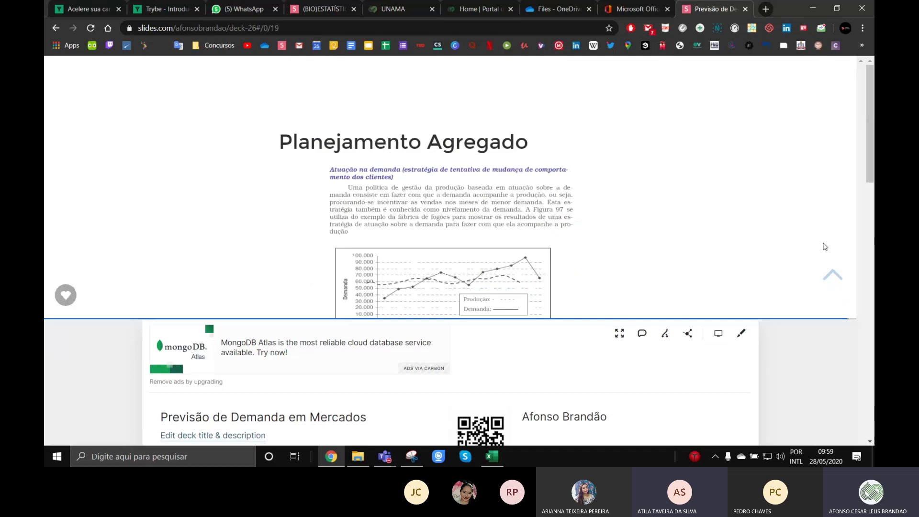
Go back to the Planejamento Agregado slide with the table of Fogobrás's monthly seasonal demand.
key(Up)
key(Down)
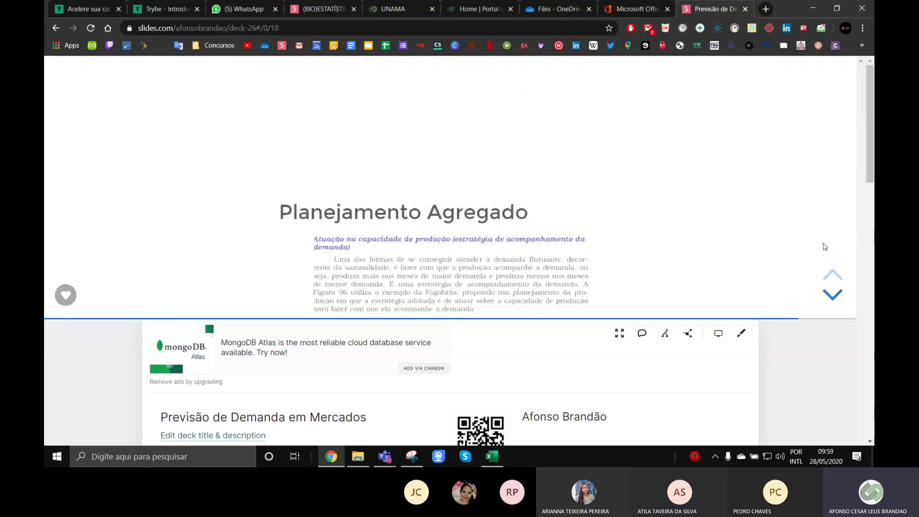
key(Down)
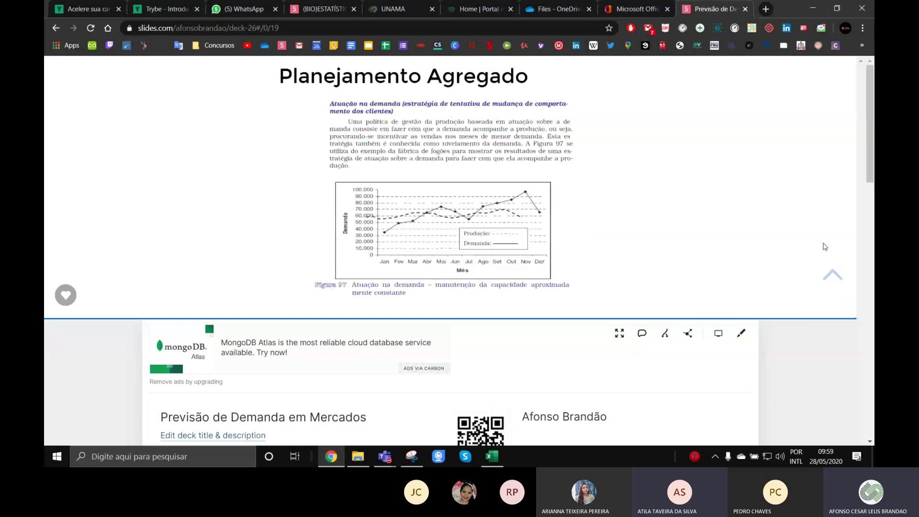
key(Up)
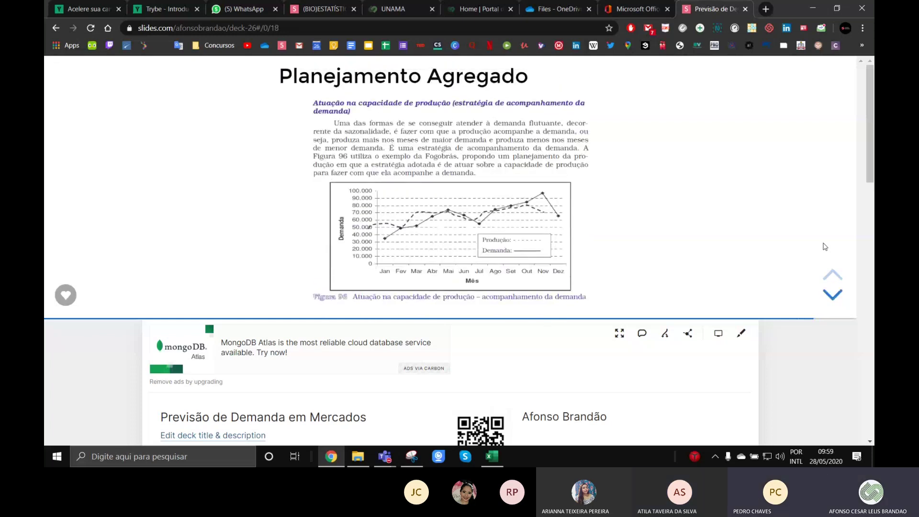
key(Up)
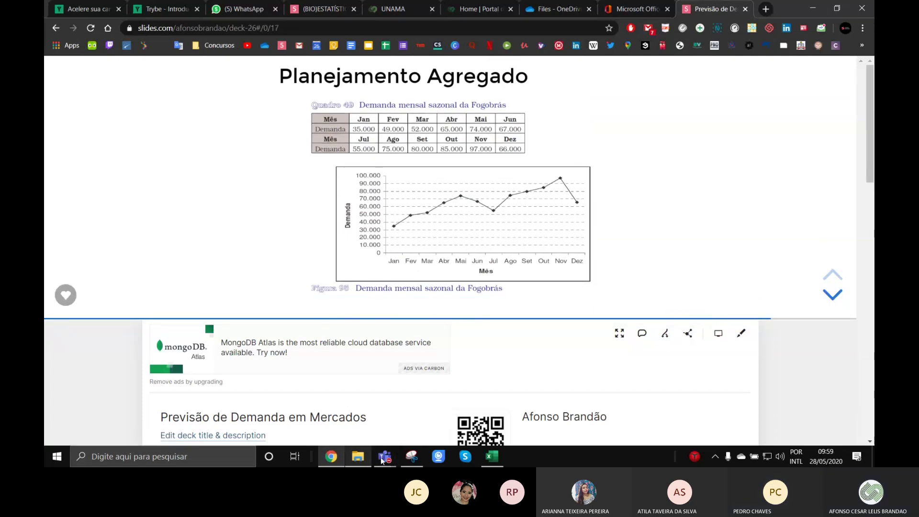
Capture a new snip of the Fogobrás monthly demand table with the Snipping Tool.
click(416, 461)
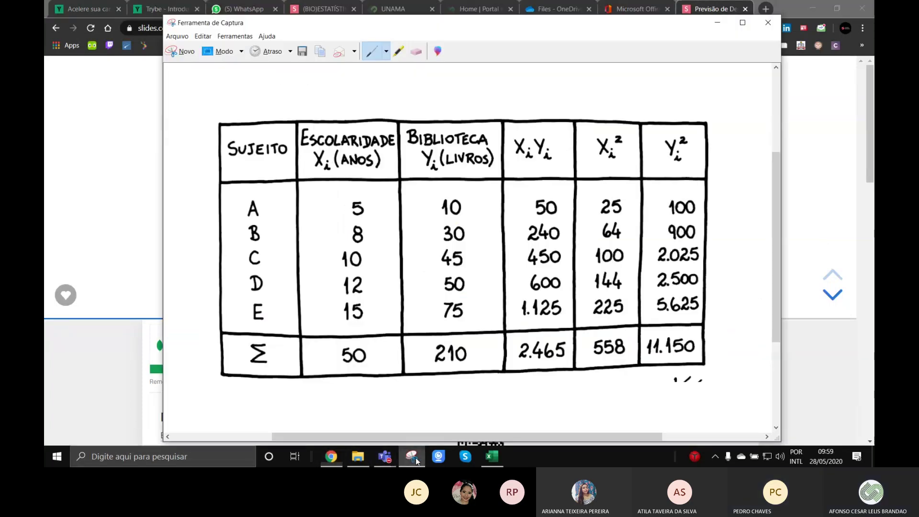
click(183, 50)
drag(307, 111, 531, 158)
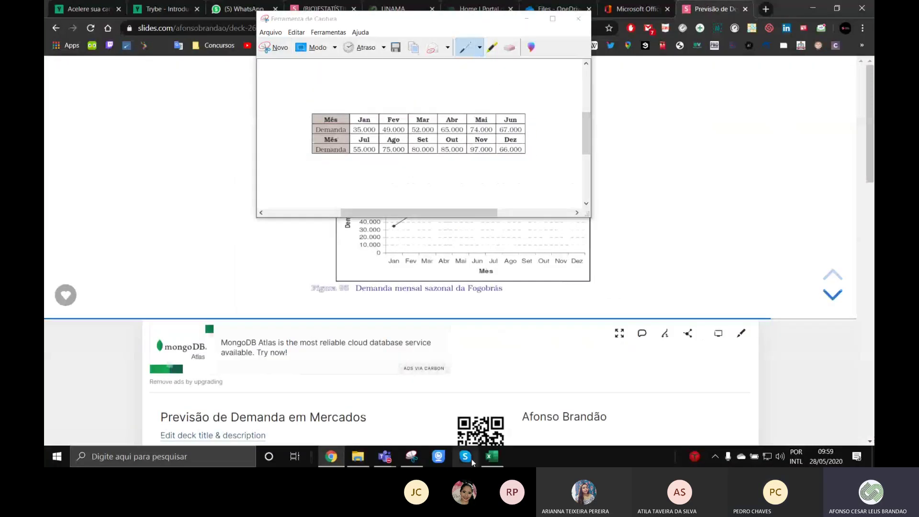
Switch to Excel, add a new sheet, paste the captured table and place it around columns J to R, rows 8 to 14.
click(490, 460)
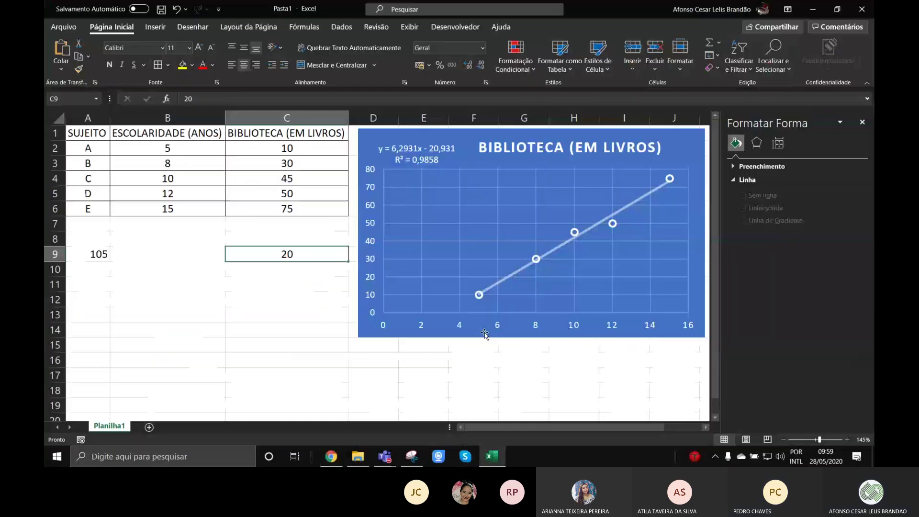
click(151, 427)
key(ctrl+v)
drag(196, 165, 523, 244)
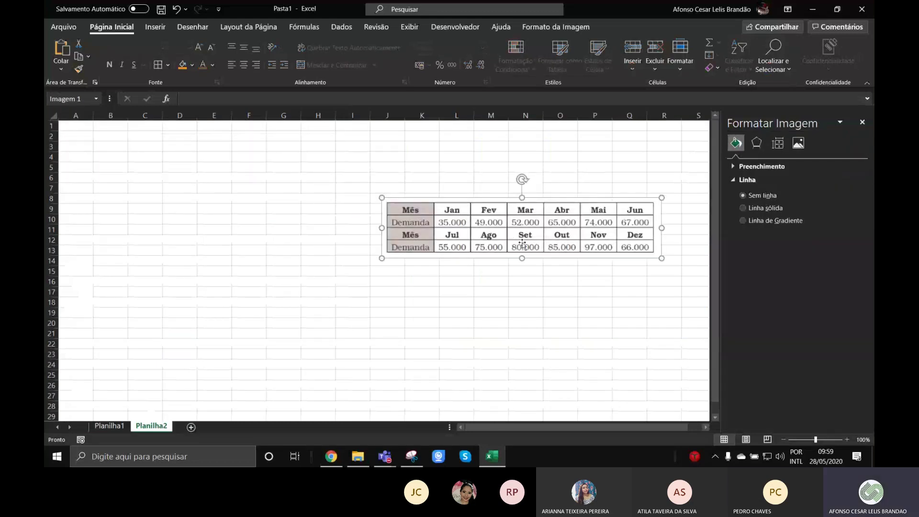
Enter the header X in cell A1.
click(75, 127)
text(Mês)
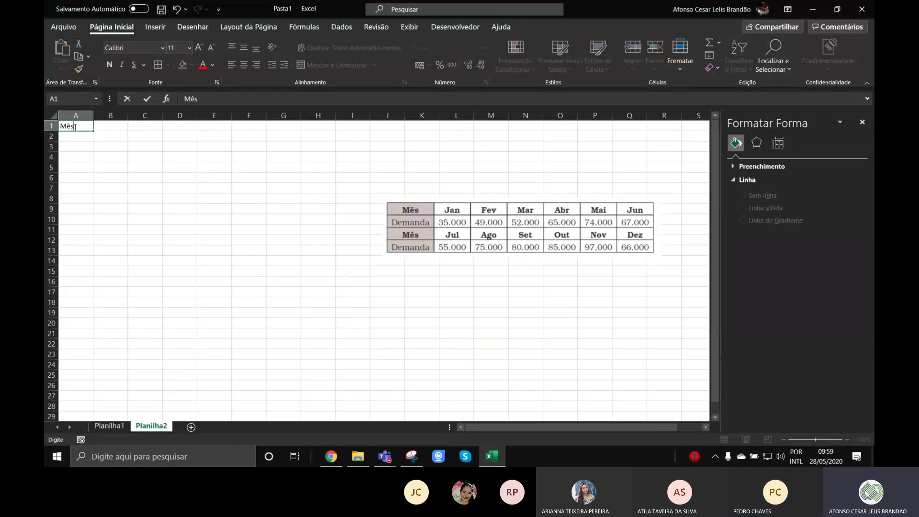
text(X)
key(Return)
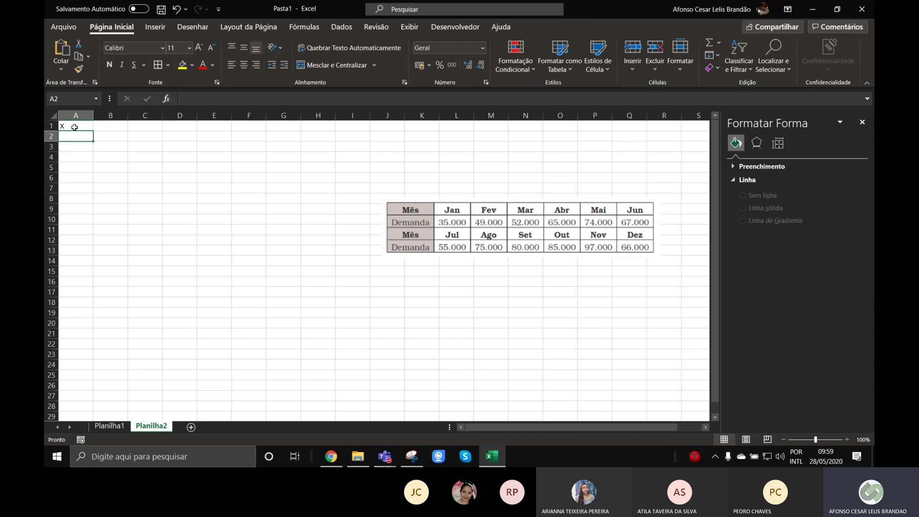
Number the months 1 to 12 in cells A2 to A13.
text(1)
key(Return)
text(2)
key(Return)
text(3)
key(Return)
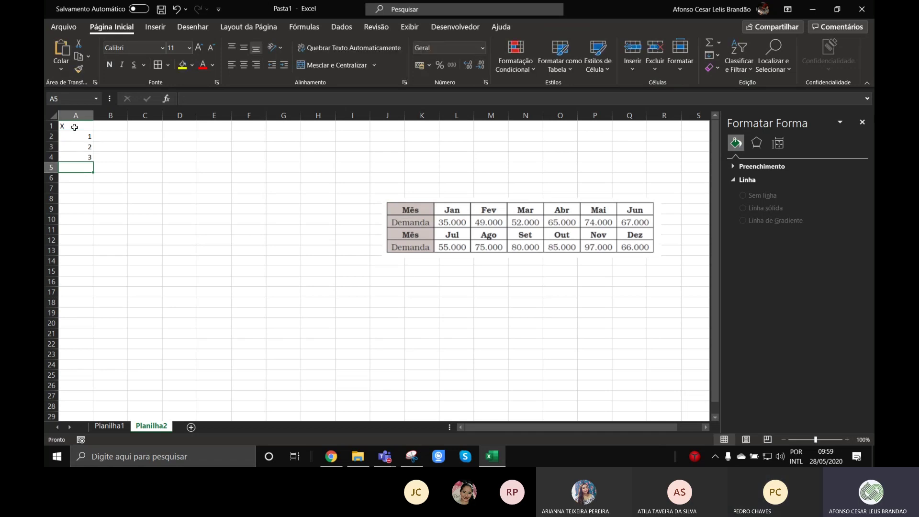
text(4)
key(ctrl+Return)
drag(85, 137, 106, 250)
Center the month numbers and the header of column A.
click(246, 66)
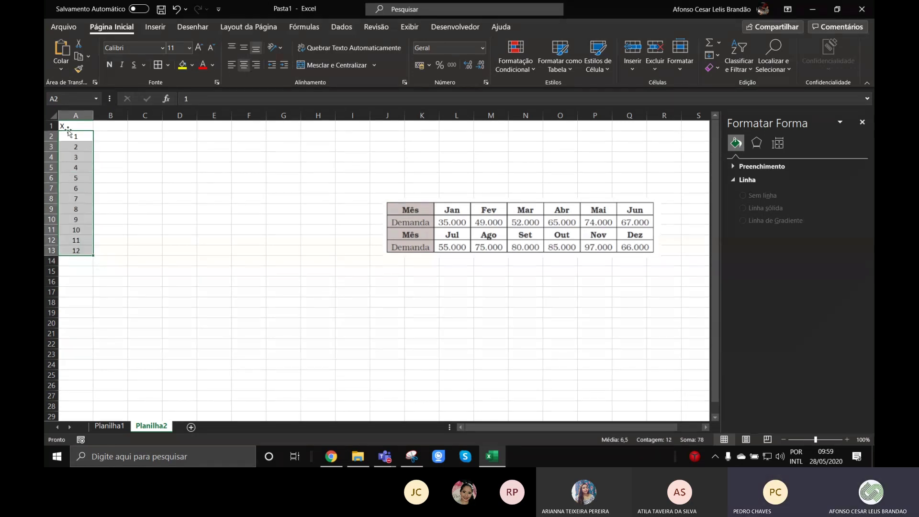
click(68, 127)
click(243, 64)
click(179, 167)
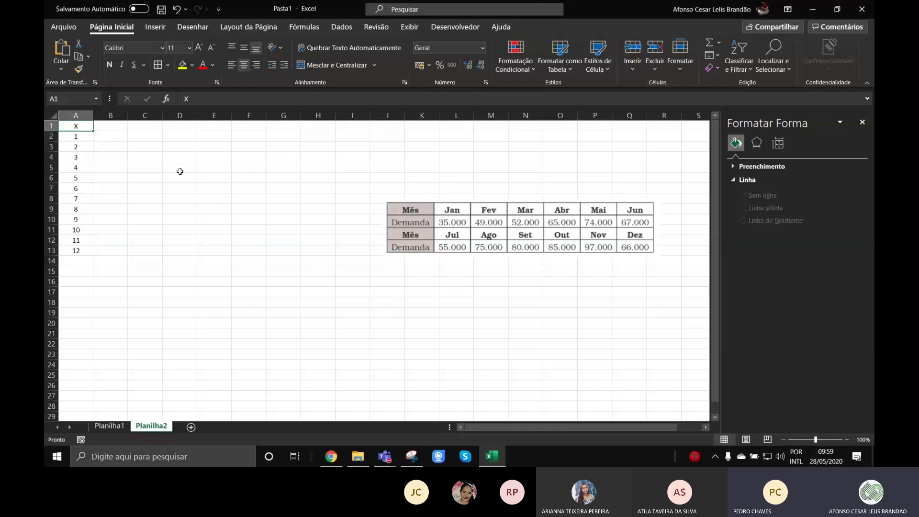
Enter the header "Demanda" in cell B1 and change the header in A1 to "Mês (X)".
click(111, 125)
text(Demanda)
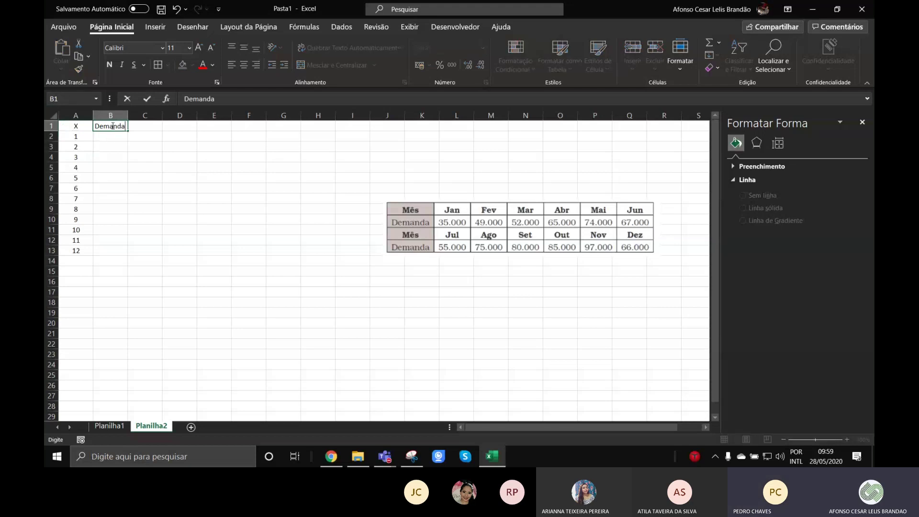
key(Left)
text(M)
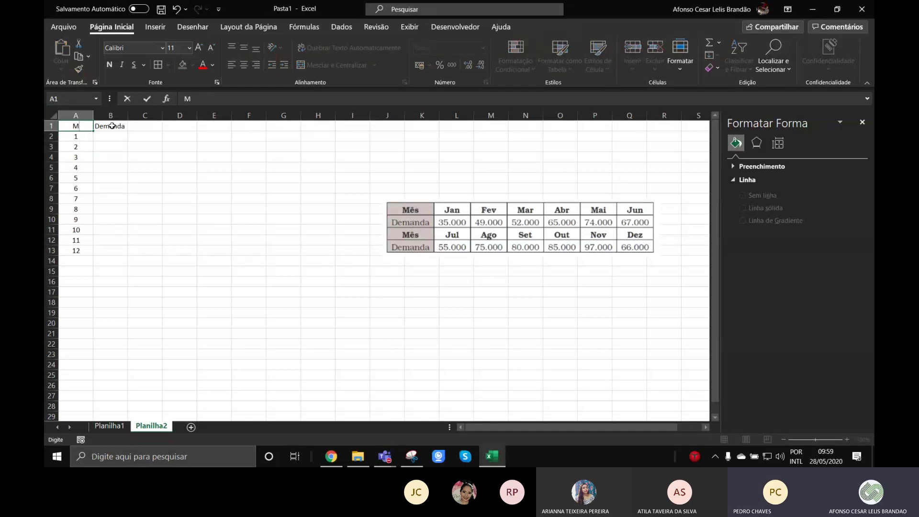
text(ês (X))
Change the header in B1 to "Demanda (Y)" and fit column B's width to the text.
click(130, 115)
drag(128, 115, 146, 125)
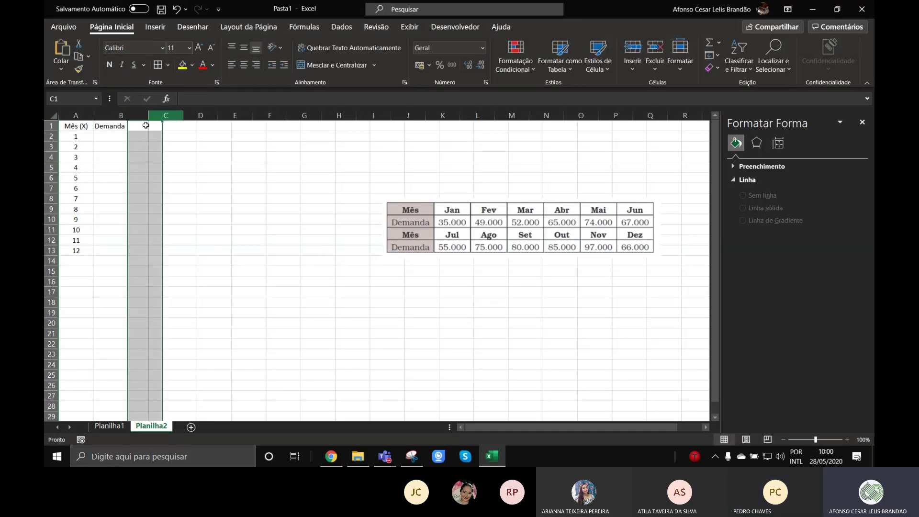
double_click(135, 126)
text((y)
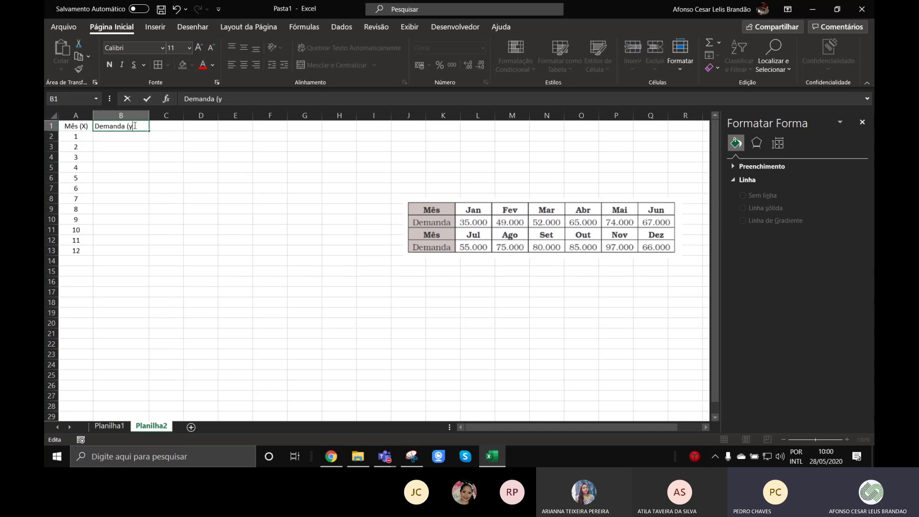
key(BackSpace)
key(BackSpace)
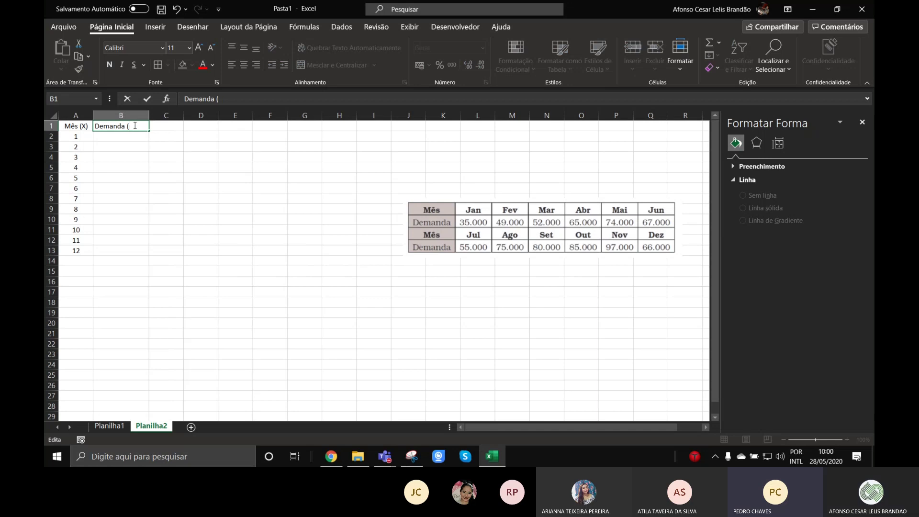
key(Return)
double_click(149, 115)
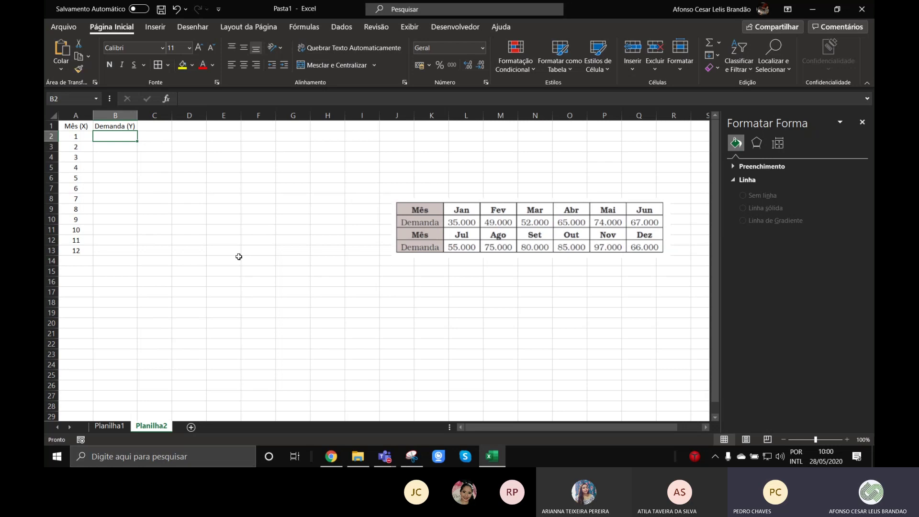
Enter the January to June demand in B2:B7: 35000, 49000, 52000, 65000, 74000 and 67000.
text(35000)
key(Return)
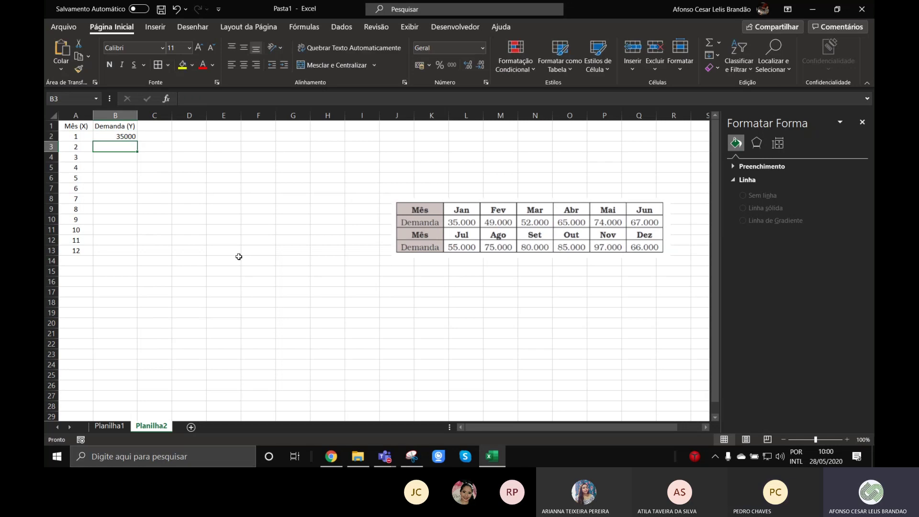
text(49000)
key(Return)
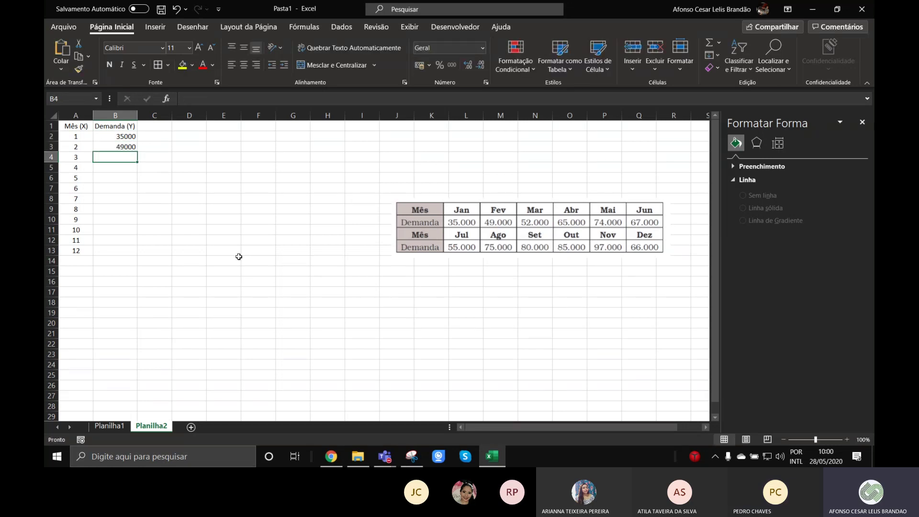
text(52000)
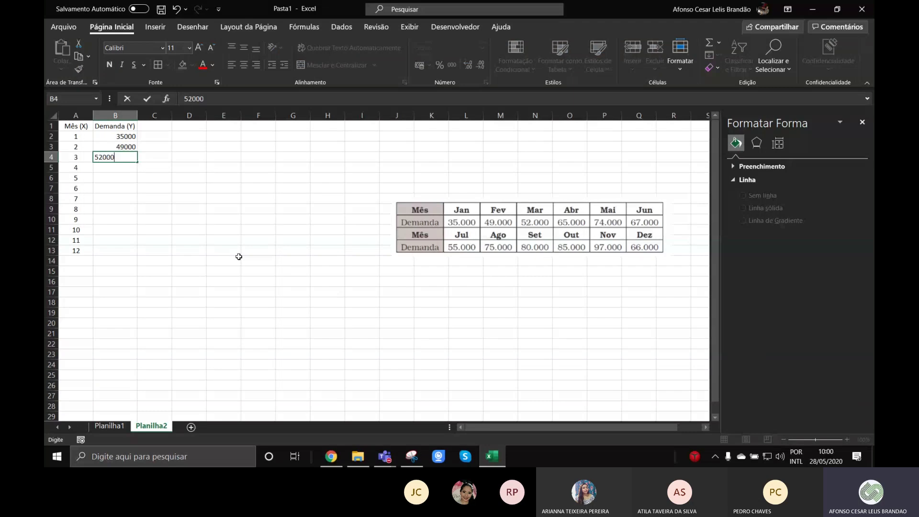
key(Return)
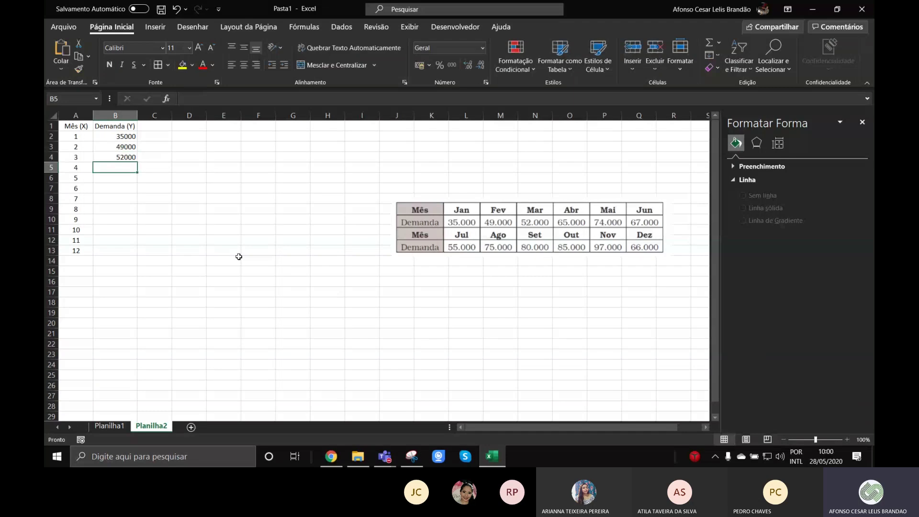
text(65000)
key(Return)
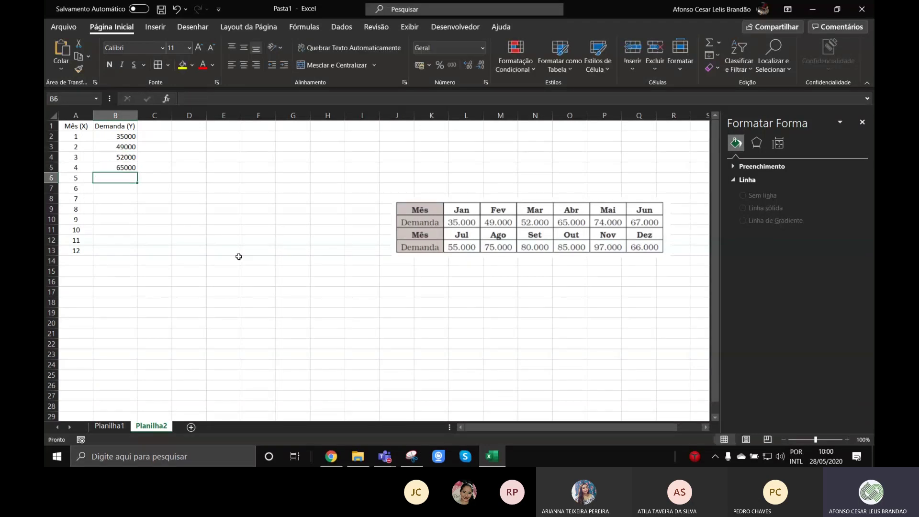
text(74)
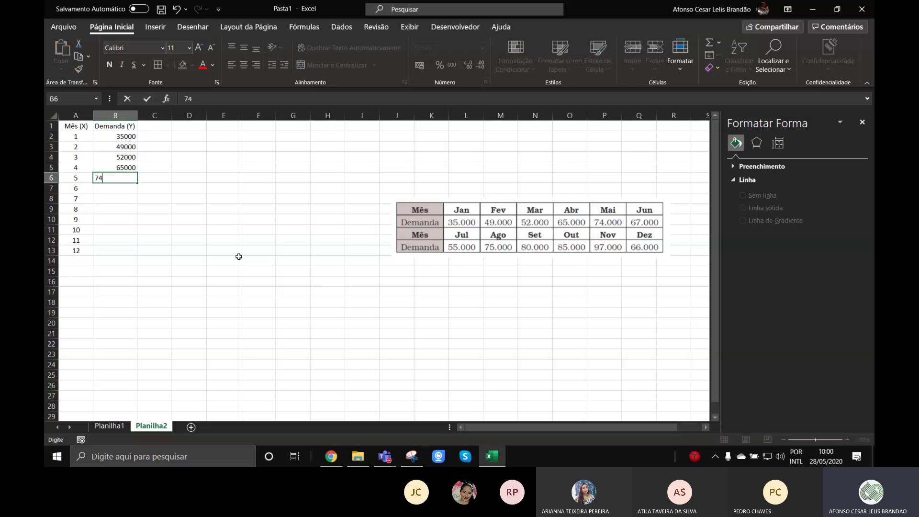
text(000)
key(Return)
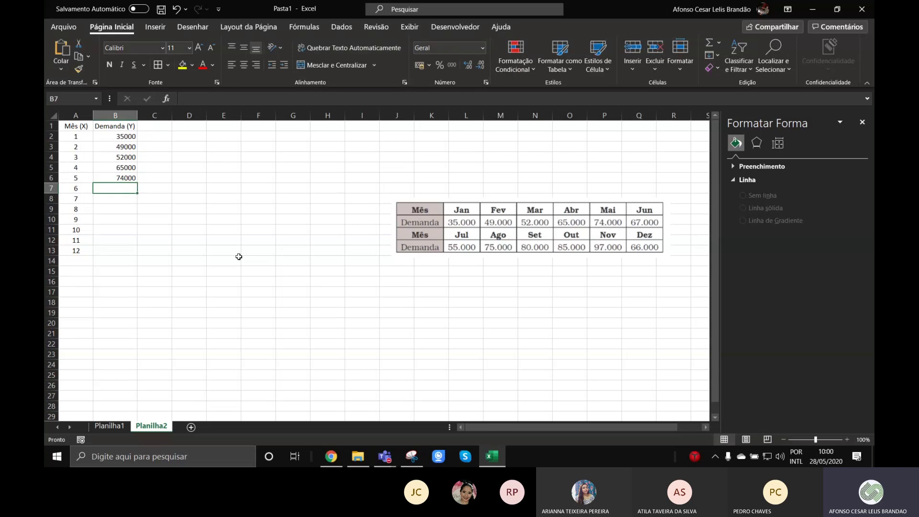
text(67000)
key(Return)
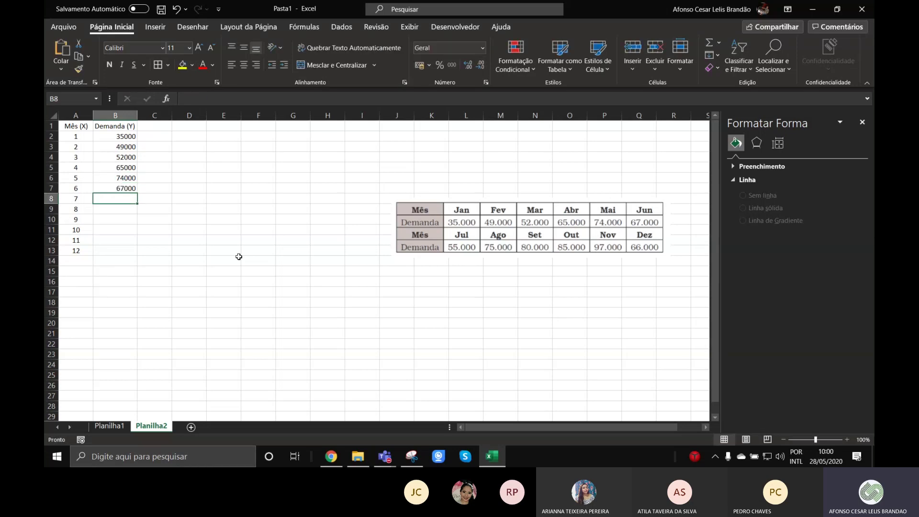
Enter the July to December demand in B8:B13: 55000, 75000, 80000, 85000, 97000 and 66000.
text(55000)
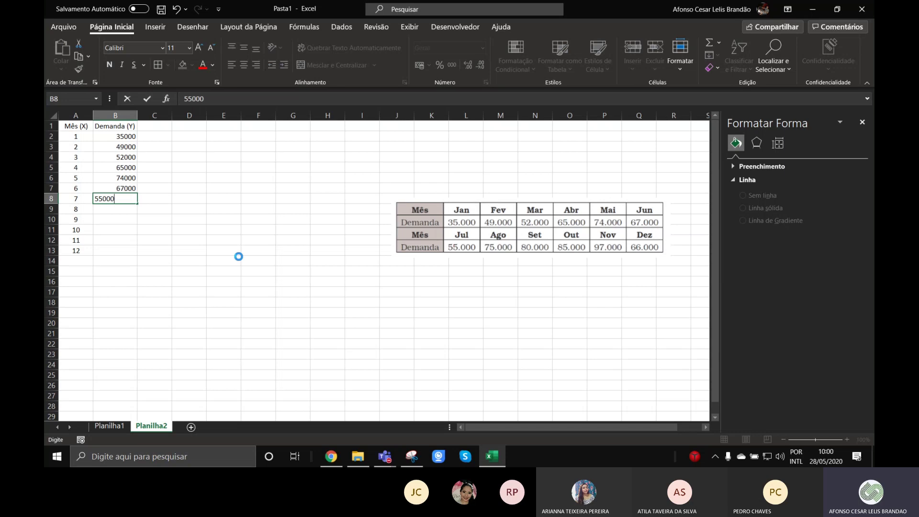
key(Return)
text(75)
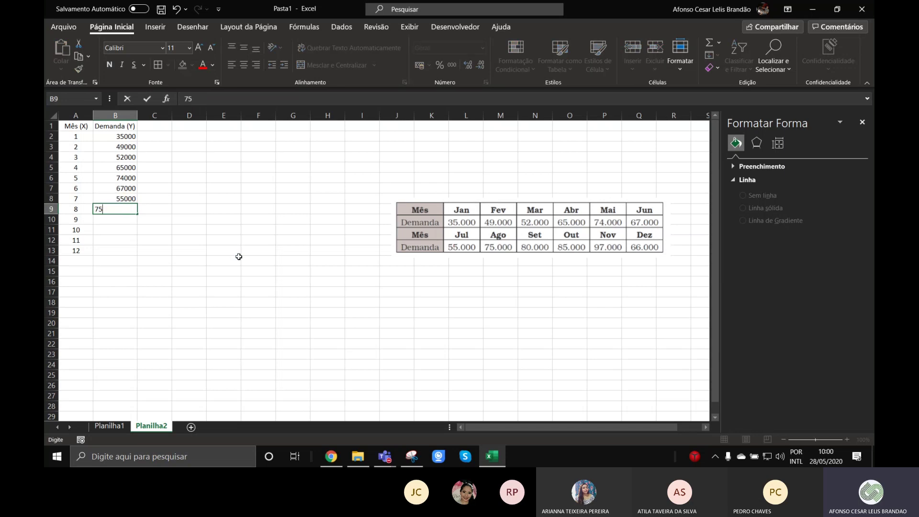
text(000)
key(Return)
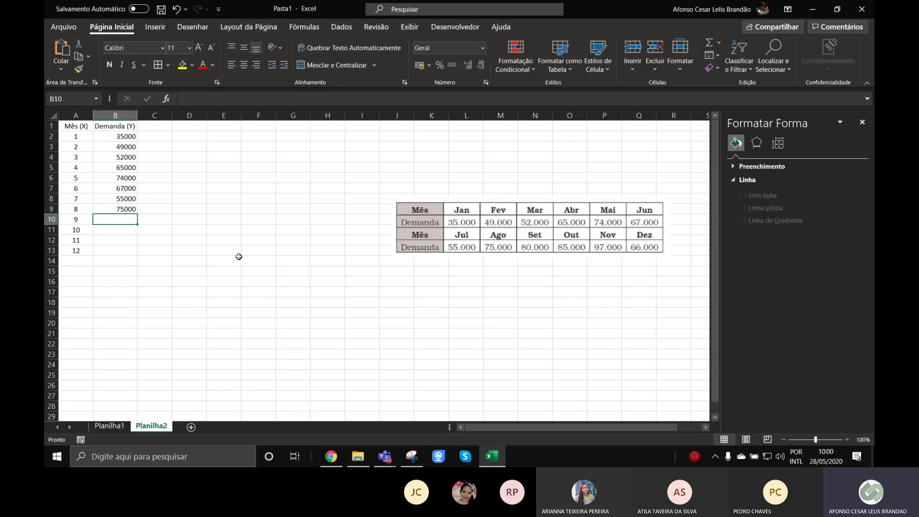
text(80000)
key(Return)
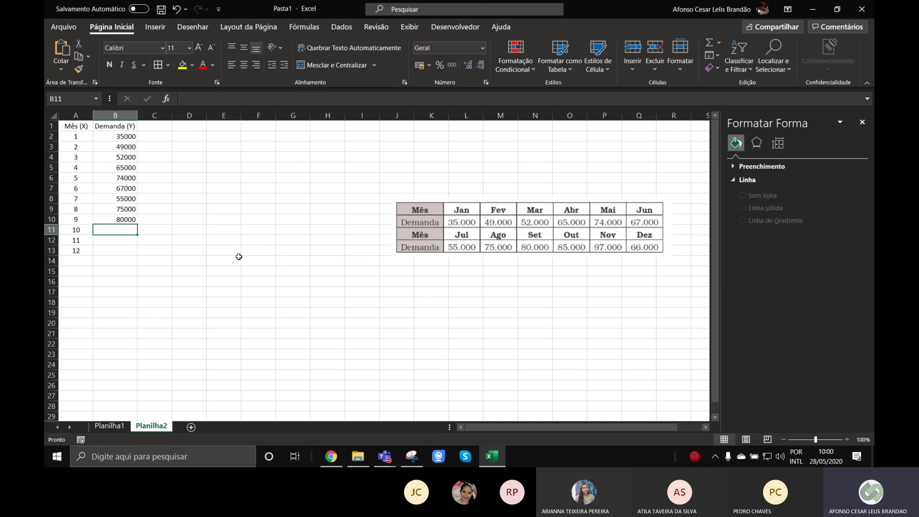
text(85000)
key(Return)
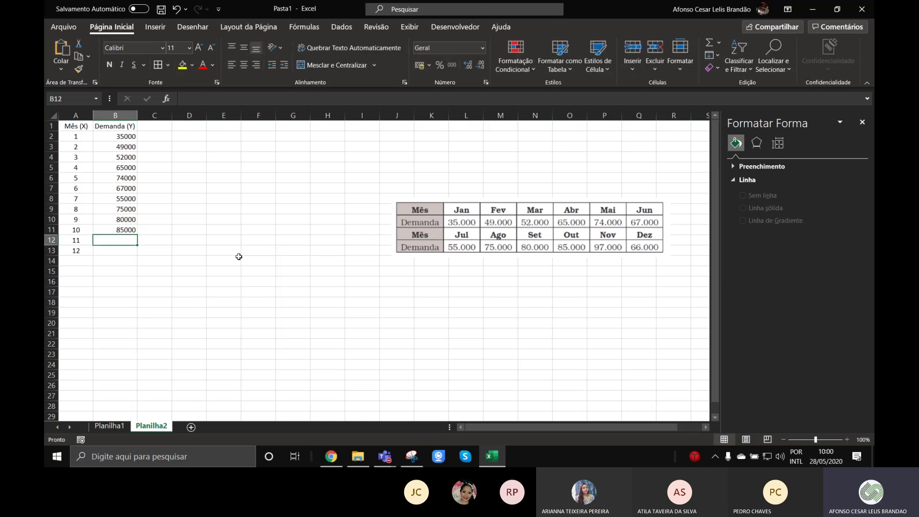
text(97000)
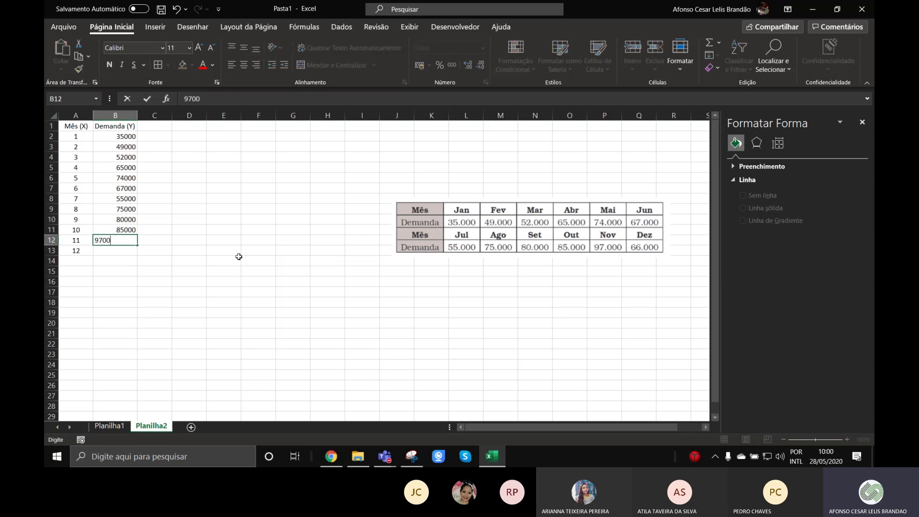
key(Return)
text(66000)
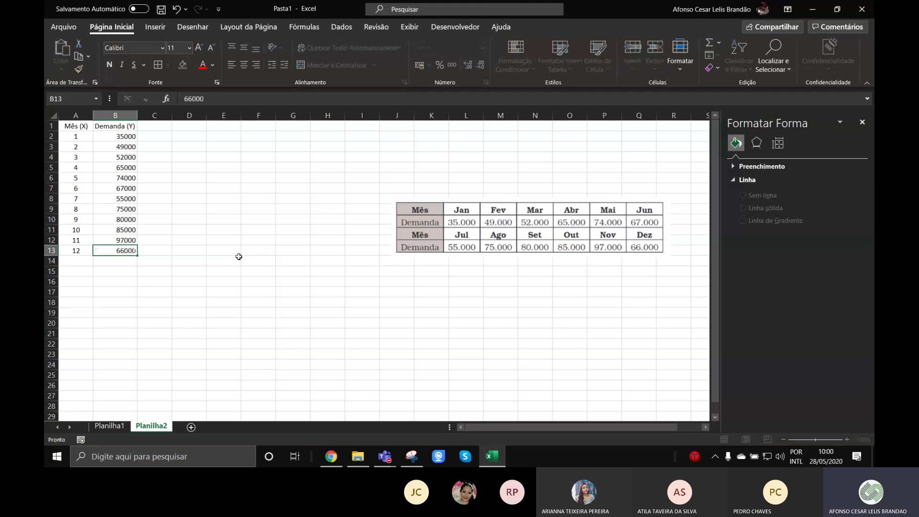
key(Return)
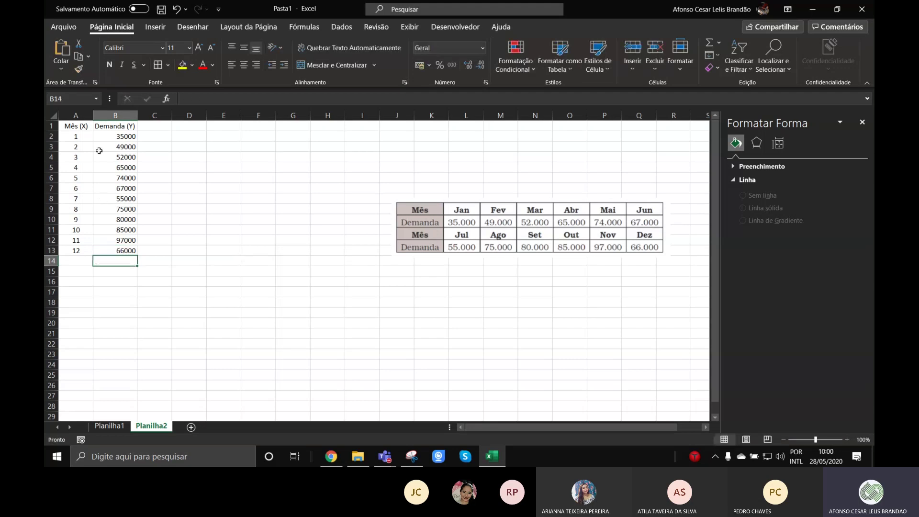
Format the demand values in B2:B13 with a thousands separator, no decimals and centered alignment.
drag(106, 137, 131, 249)
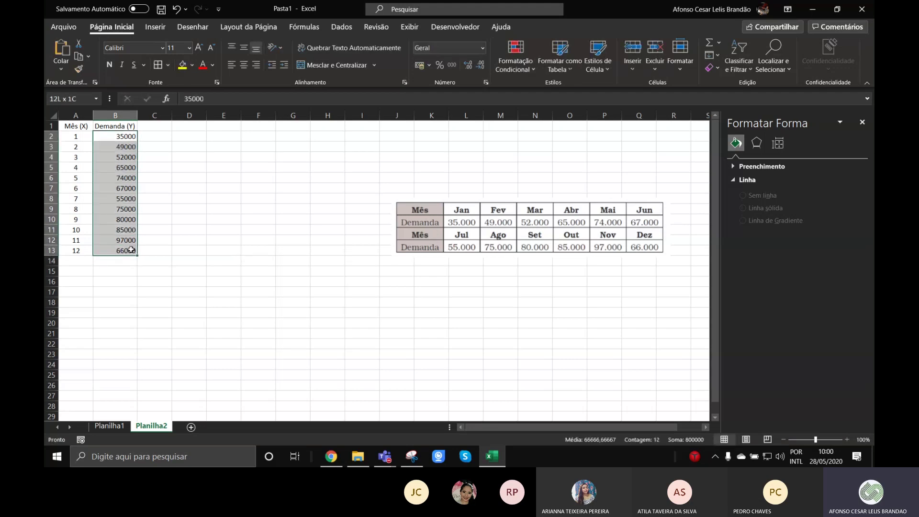
click(453, 66)
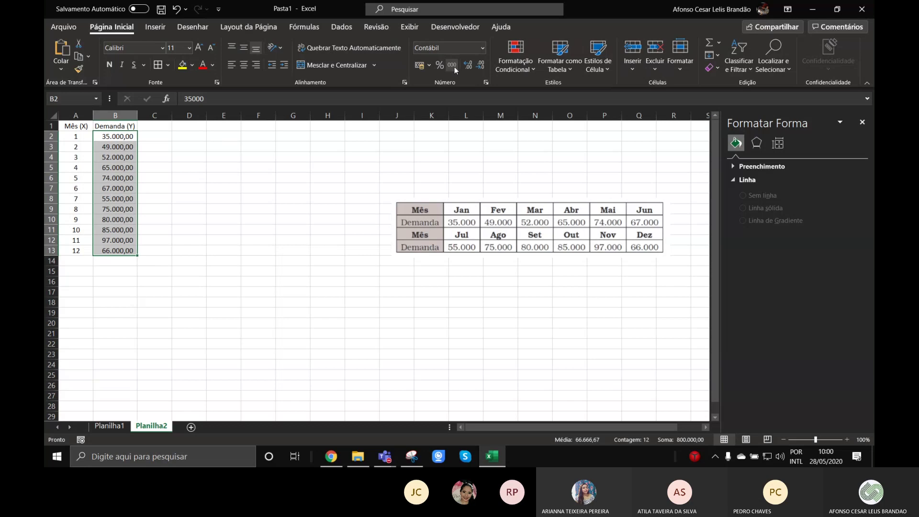
click(481, 65)
click(480, 65)
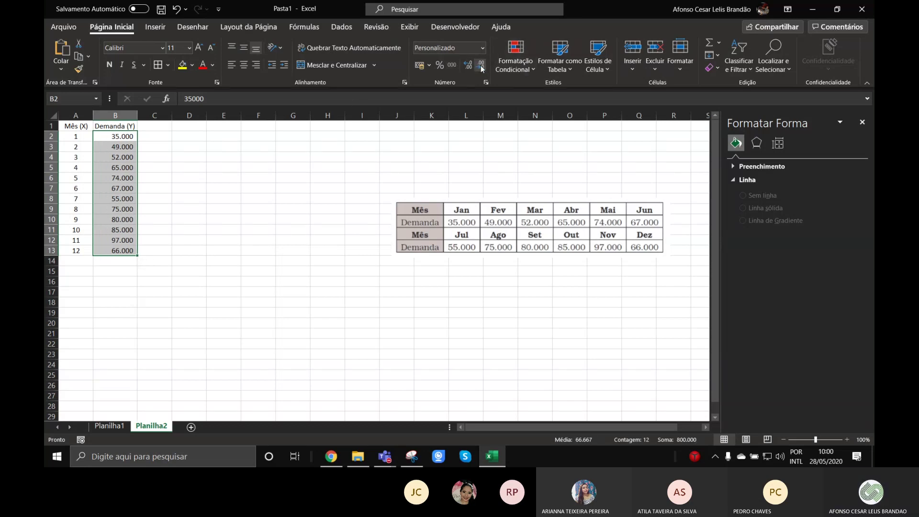
click(243, 65)
Delete the pasted picture of the demand table from the sheet.
drag(446, 218, 372, 218)
key(Delete)
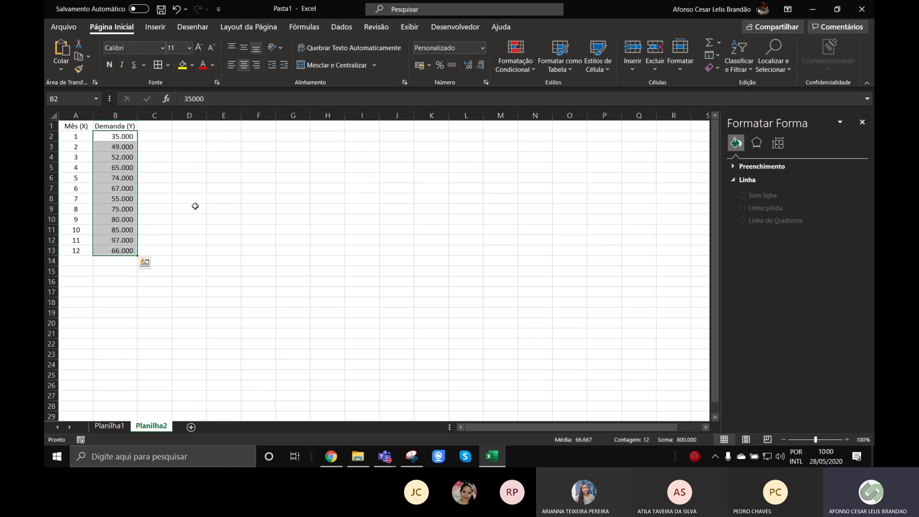
Add a centered XY header in C1 beside Demanda (Y) and close the shape formatting pane.
scroll(132, 206, up, 4)
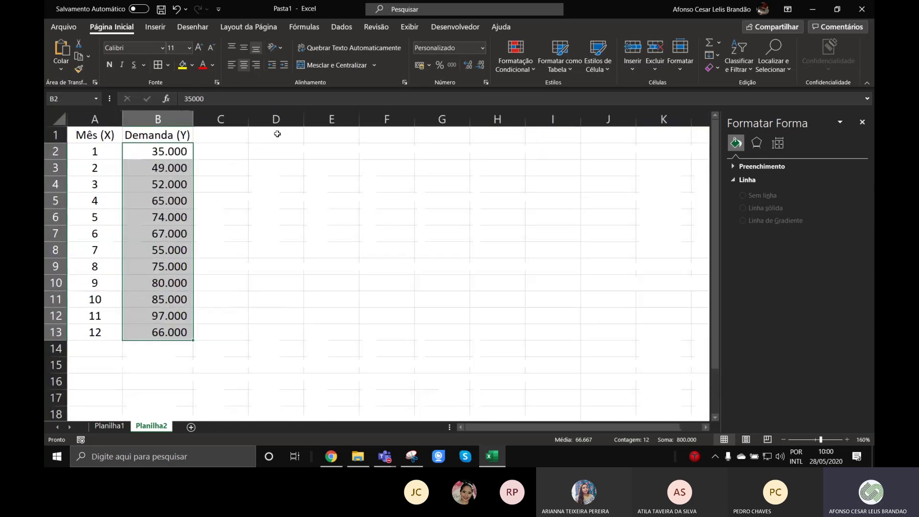
click(264, 188)
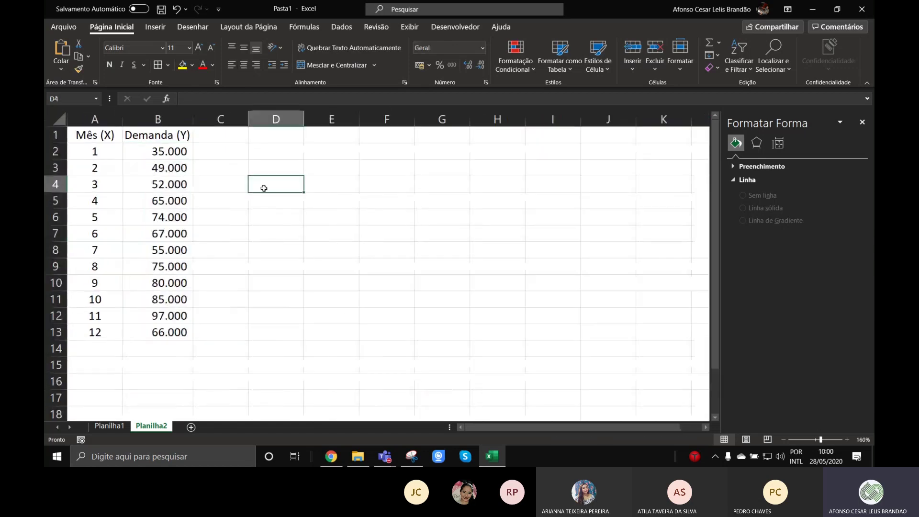
click(227, 131)
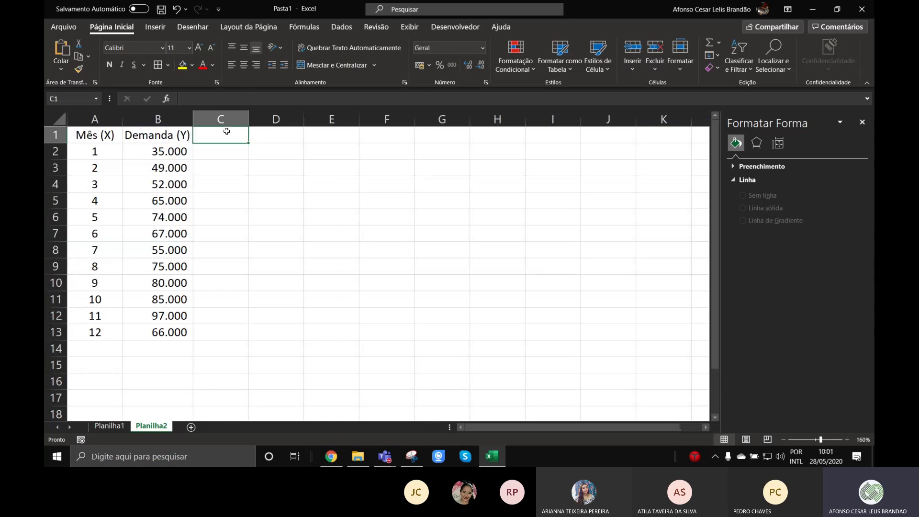
text(XY)
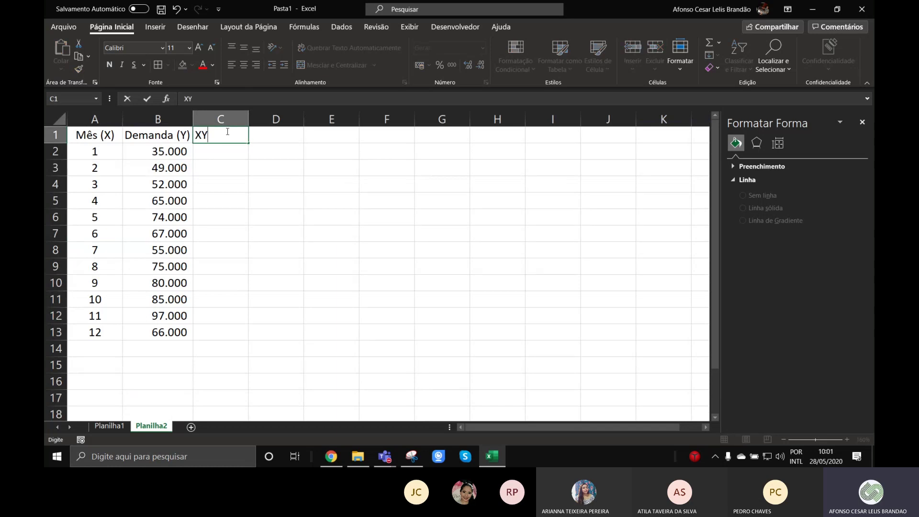
key(ctrl+Return)
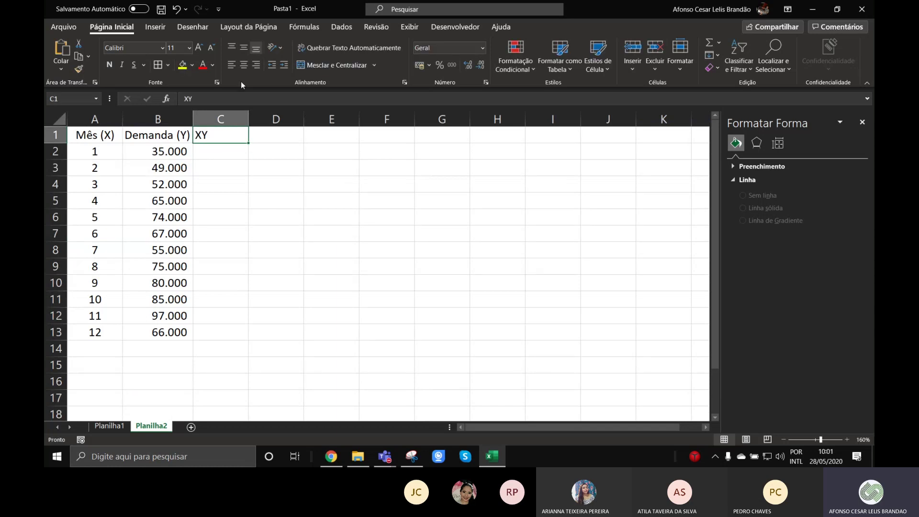
click(243, 64)
click(862, 123)
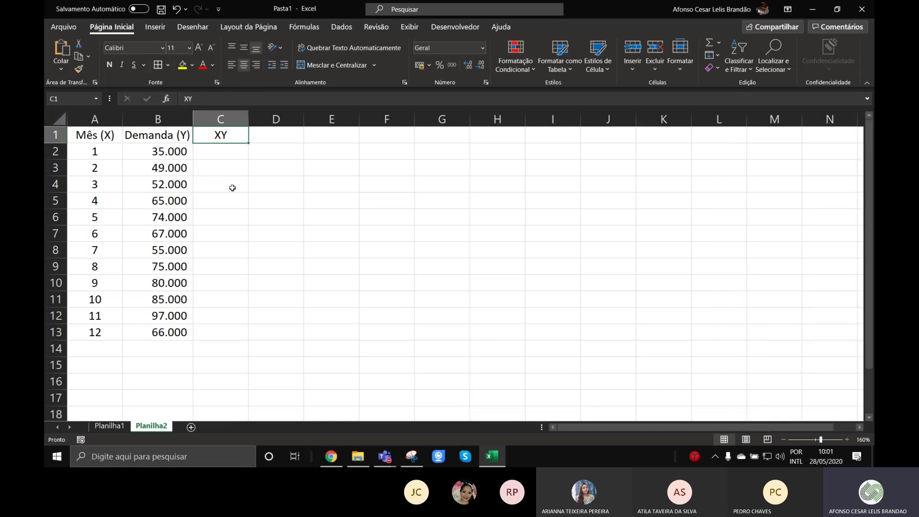
Enter the formula =A2*B2 in C2 to multiply the first month by its demand.
click(220, 152)
text(=)
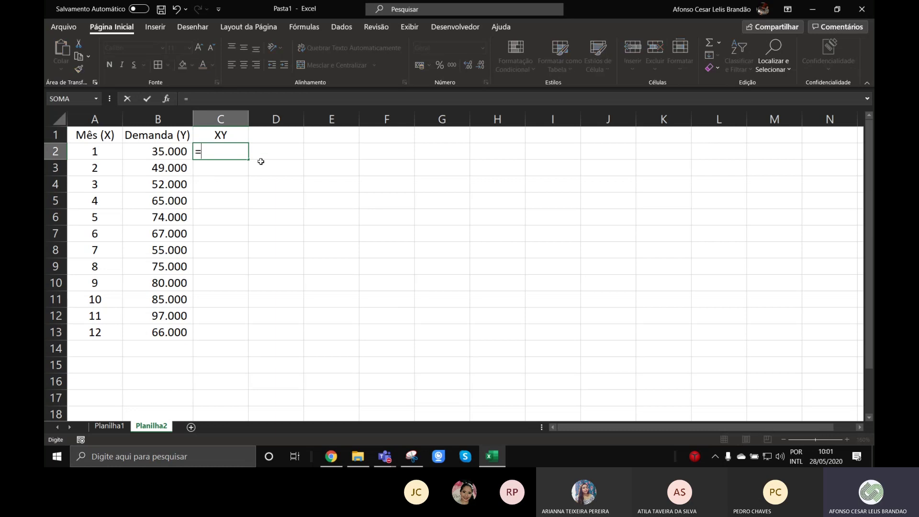
click(95, 151)
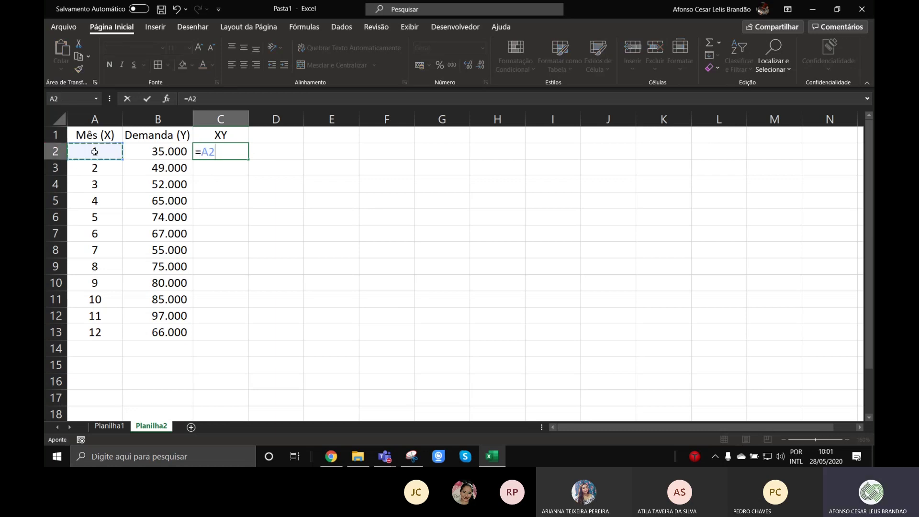
text(*)
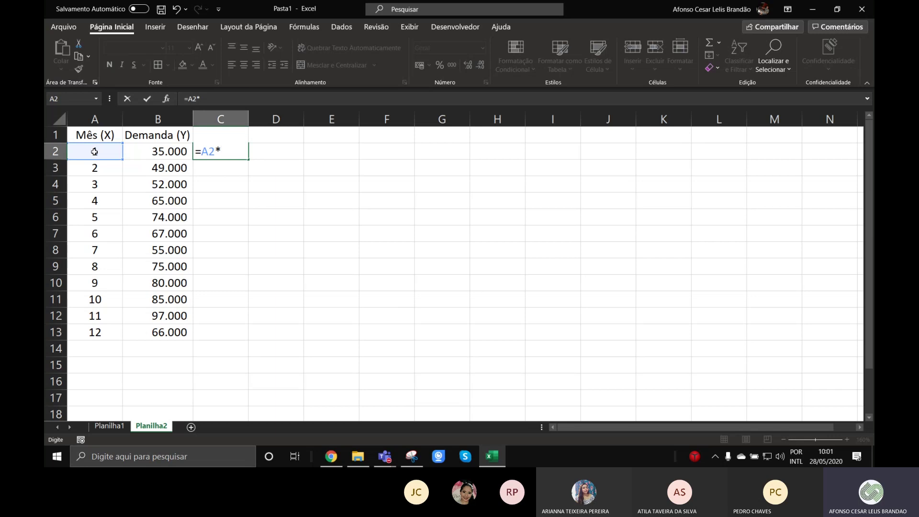
click(163, 151)
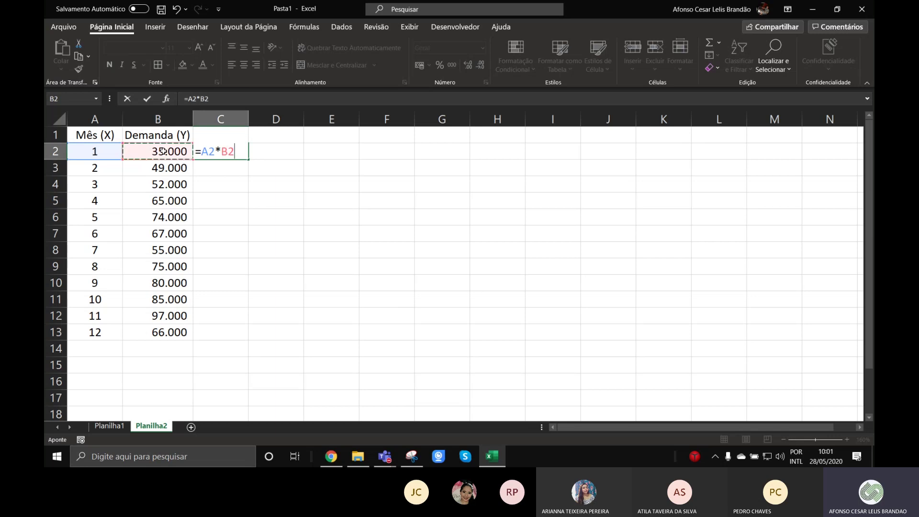
key(Return)
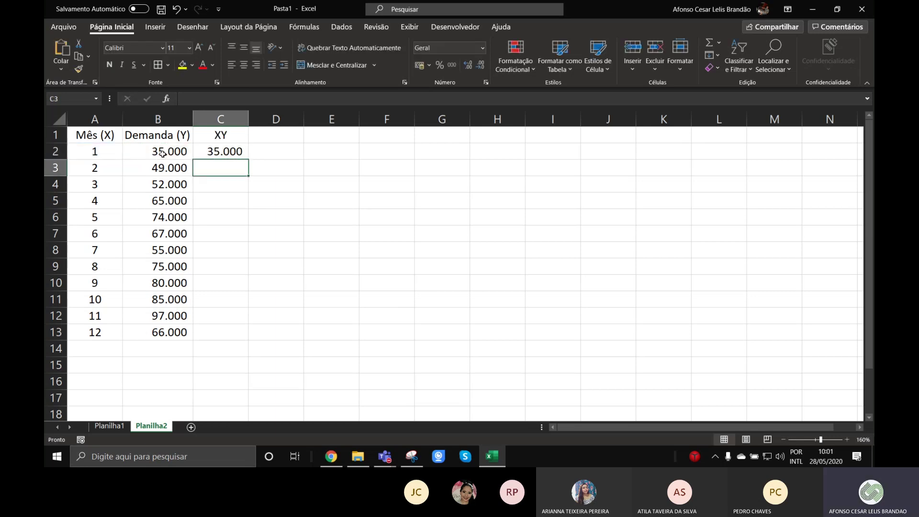
Fill the XY formula from C2 down to C13 and fit column C's width to its contents.
click(220, 152)
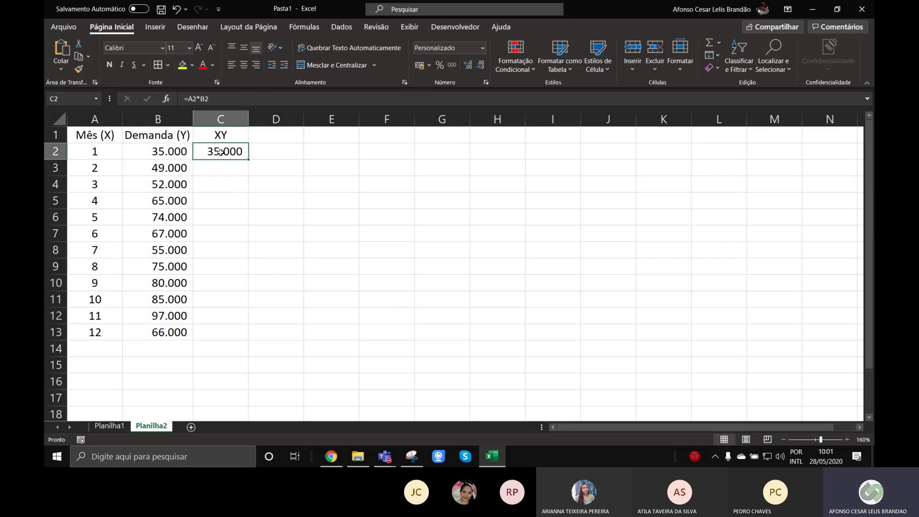
drag(248, 162, 246, 336)
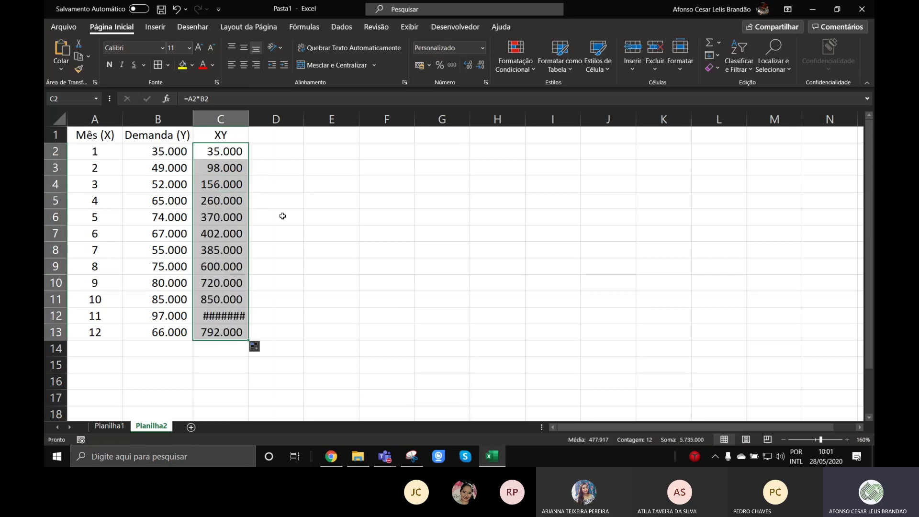
double_click(249, 115)
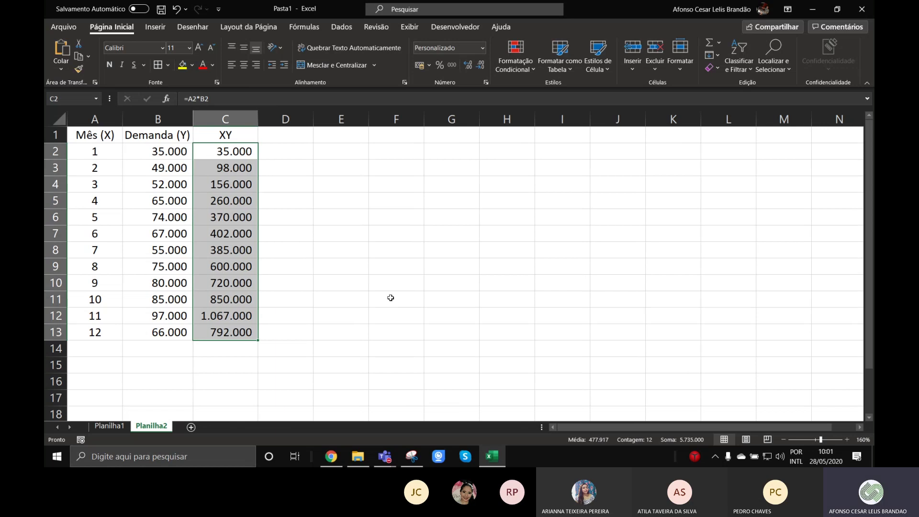
drag(246, 151, 263, 344)
click(290, 324)
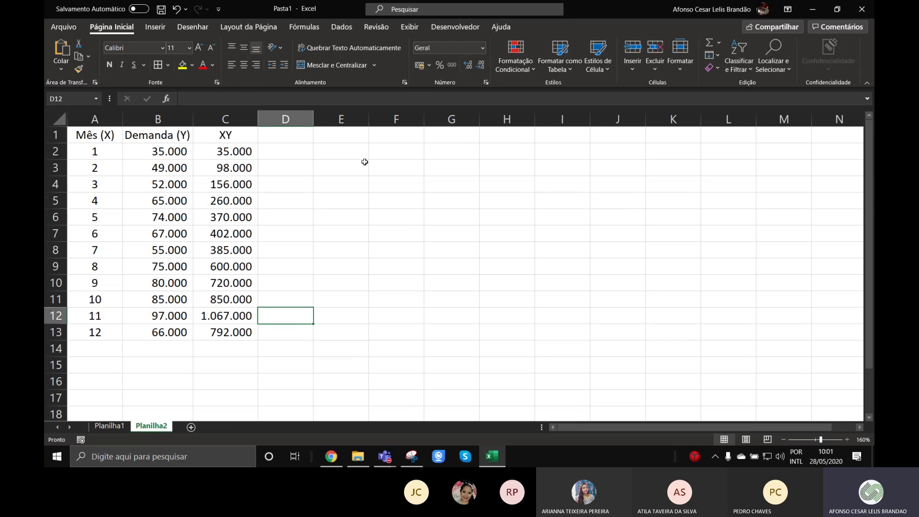
Enter the headers X² in D1 and y² in E1 and center both.
click(290, 136)
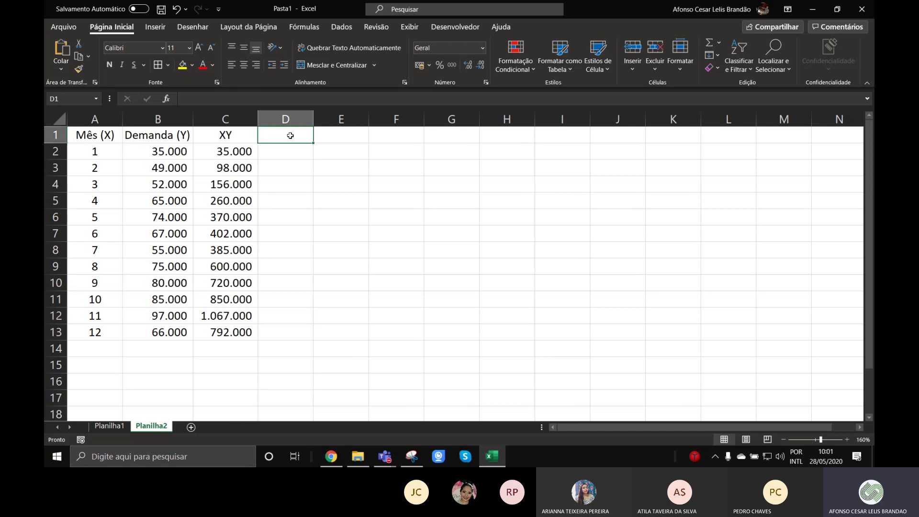
text(X²)
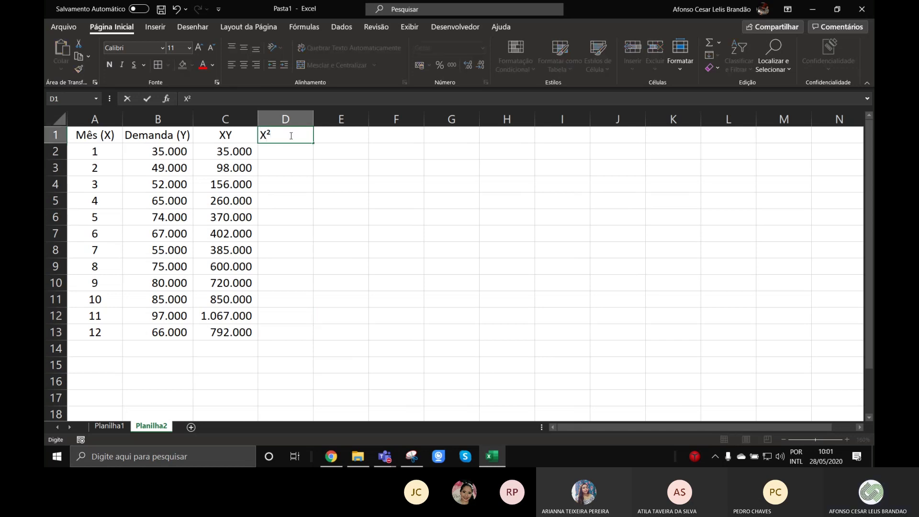
key(Tab)
text(y)
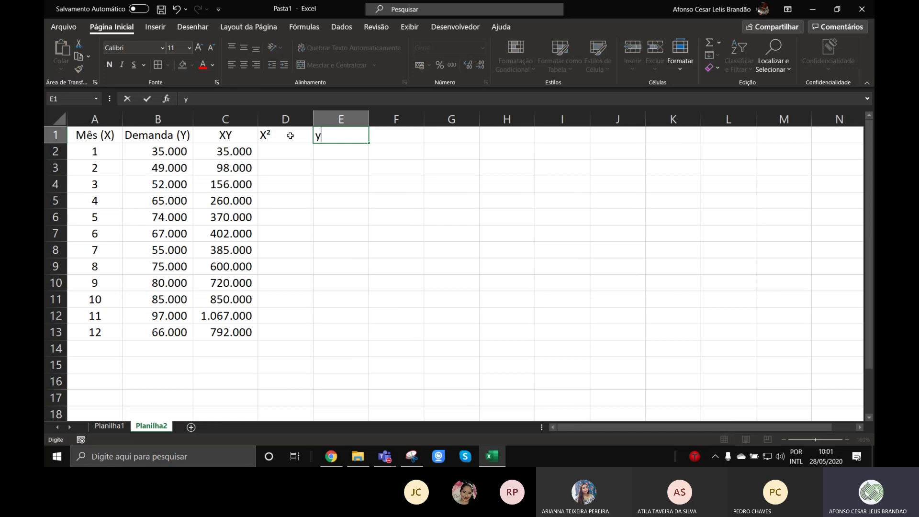
text(²)
key(Return)
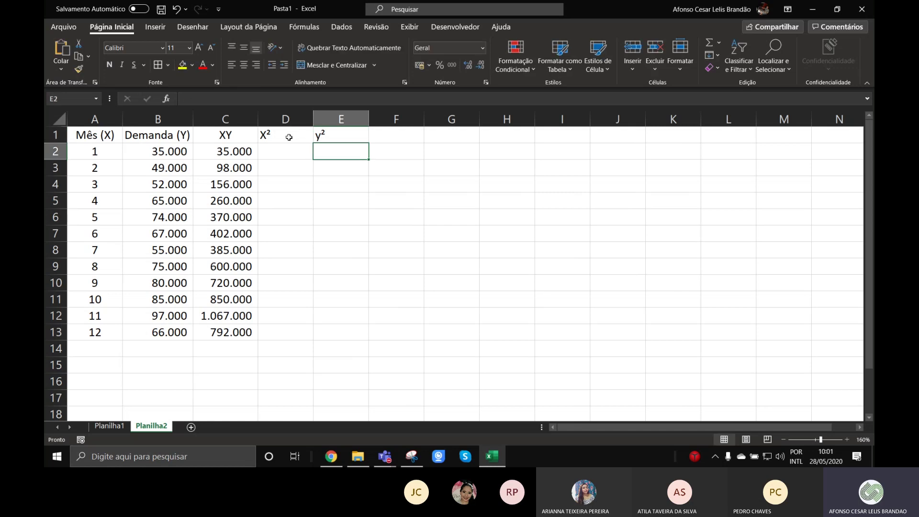
drag(290, 136, 335, 135)
click(247, 67)
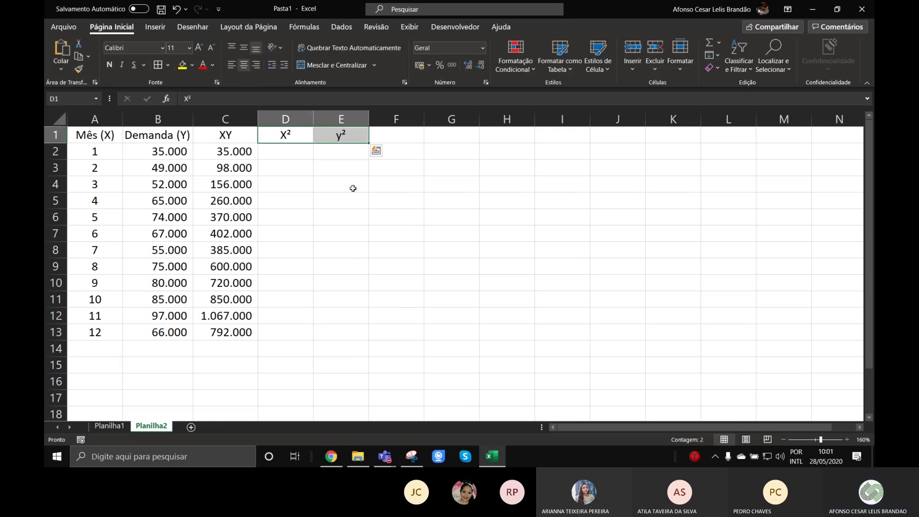
click(353, 189)
Enter the formula =A2^2 in D2 to square the first month value.
click(299, 152)
text(=)
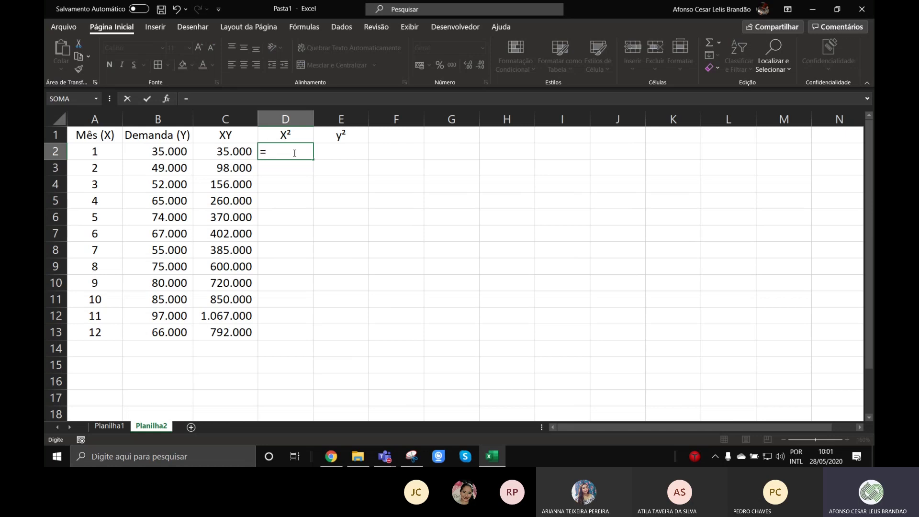
click(107, 152)
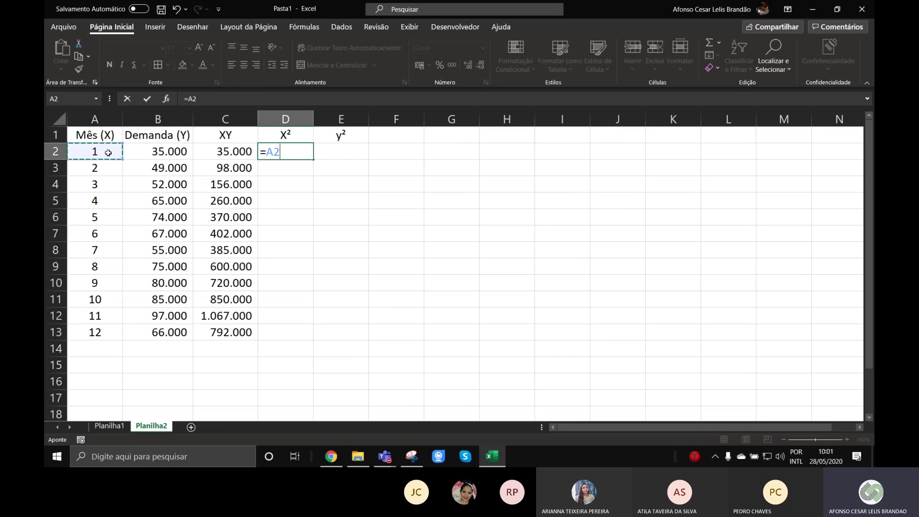
text(^2)
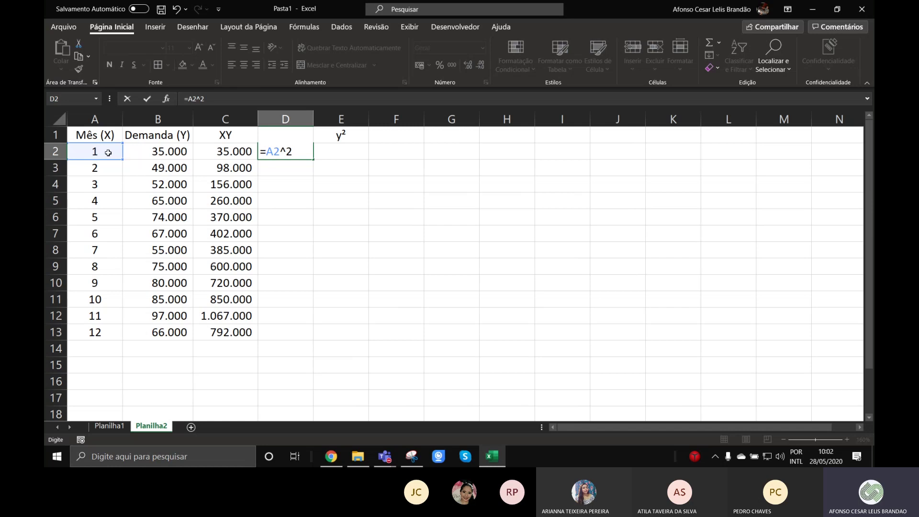
key(Return)
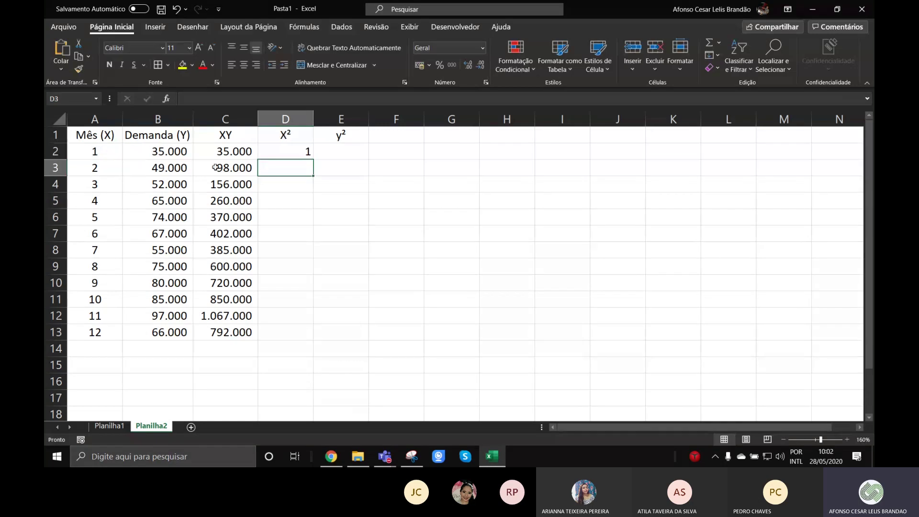
Center cell D2 and fill its squaring formula down to D13.
click(294, 153)
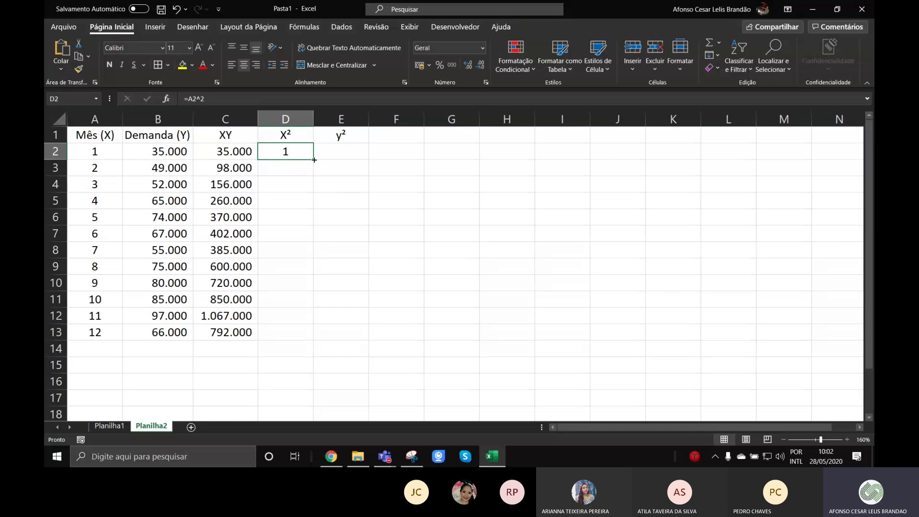
drag(314, 160, 314, 177)
drag(314, 177, 305, 336)
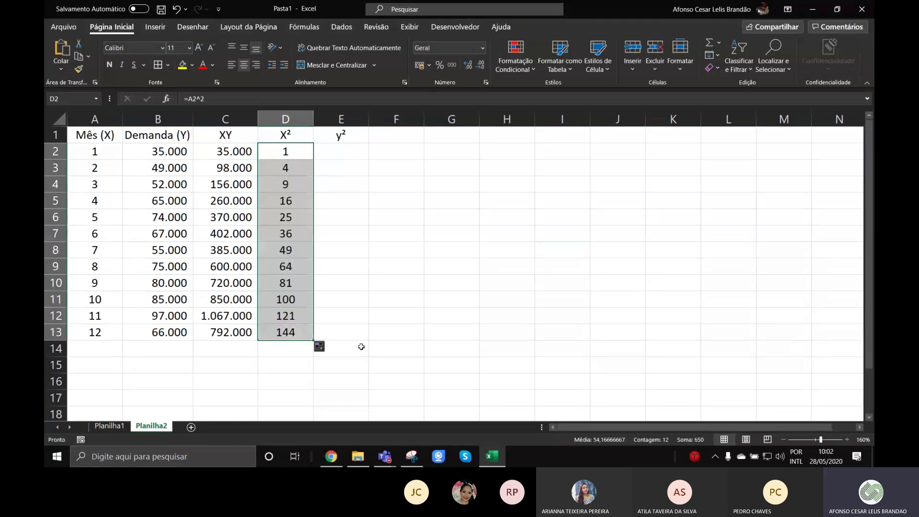
Extend the squaring formula from D2 to E2 as =B2^2 and fill it down to E13, fitting column E's width.
click(302, 153)
drag(313, 159, 351, 162)
double_click(350, 157)
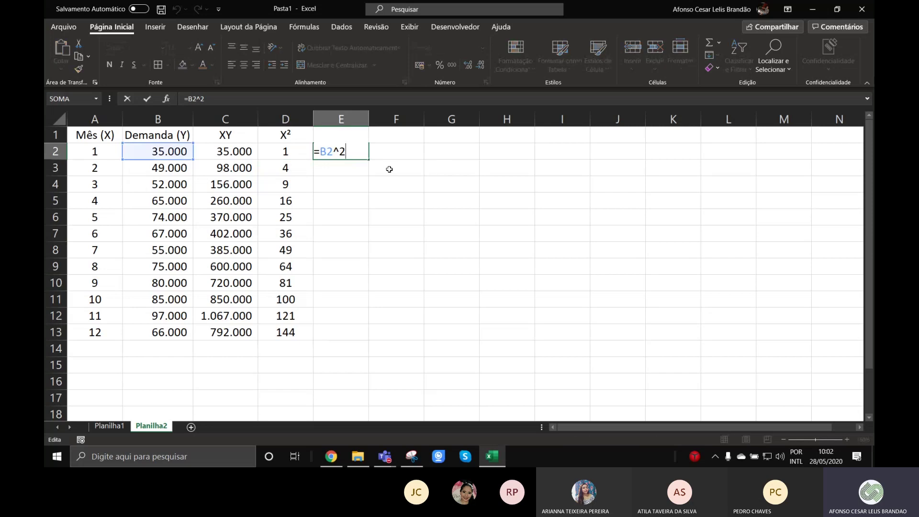
key(Escape)
double_click(368, 119)
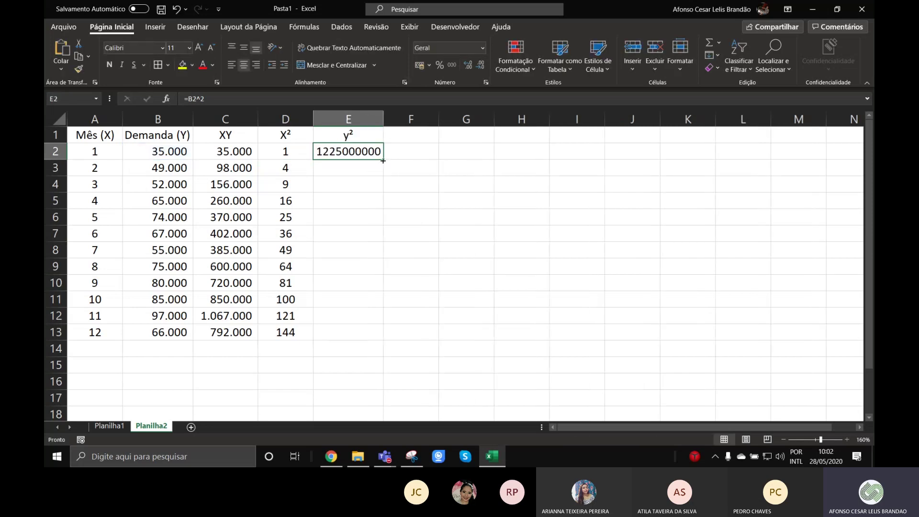
drag(383, 161, 381, 339)
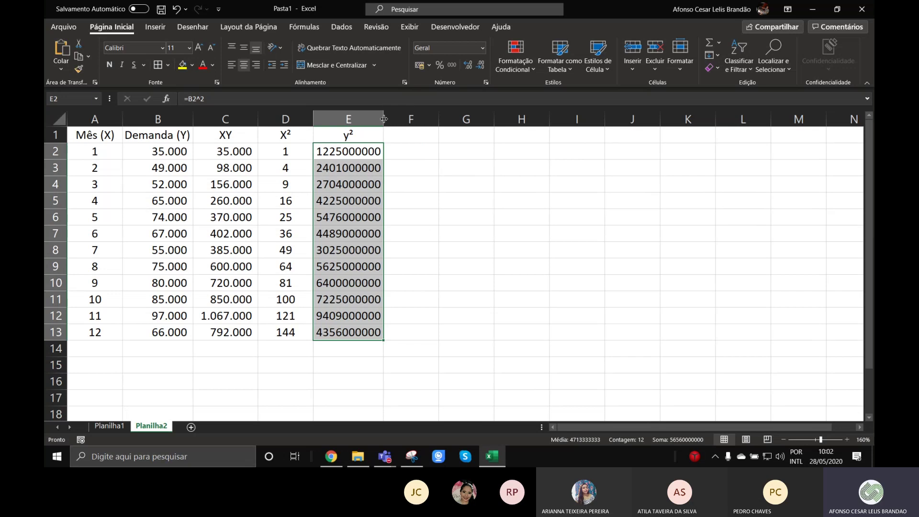
Format E2:E13 with thousands separators and no decimals, and refit column E's width.
click(451, 65)
click(479, 67)
click(479, 67)
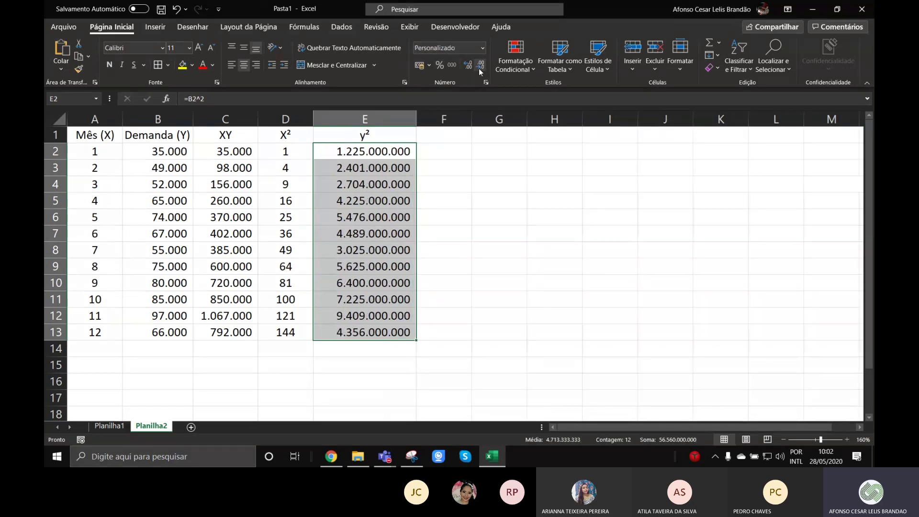
double_click(416, 119)
click(484, 217)
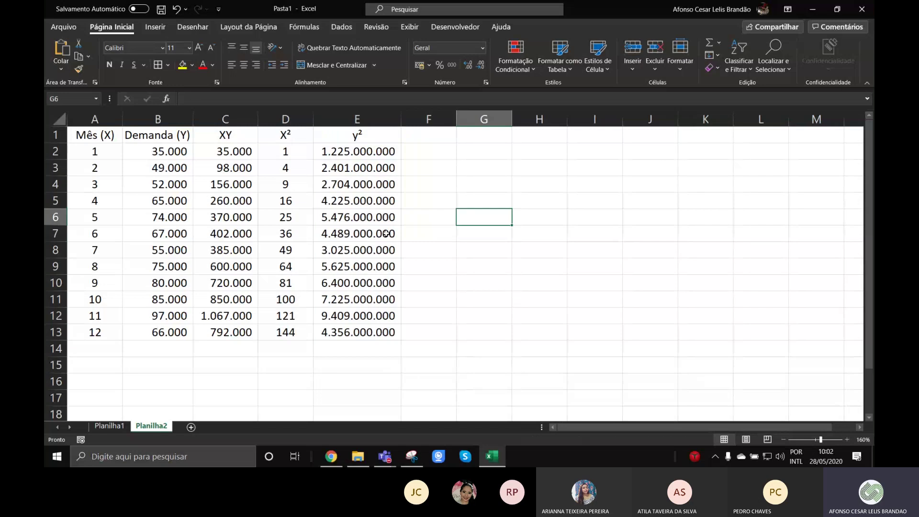
Apply all borders to the table range A1:E13.
key(ctrl+Home)
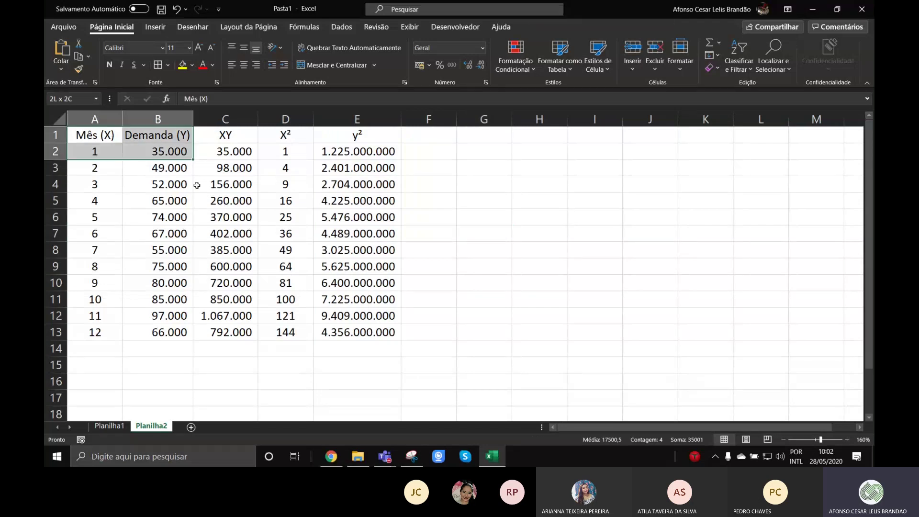
key(ctrl+a)
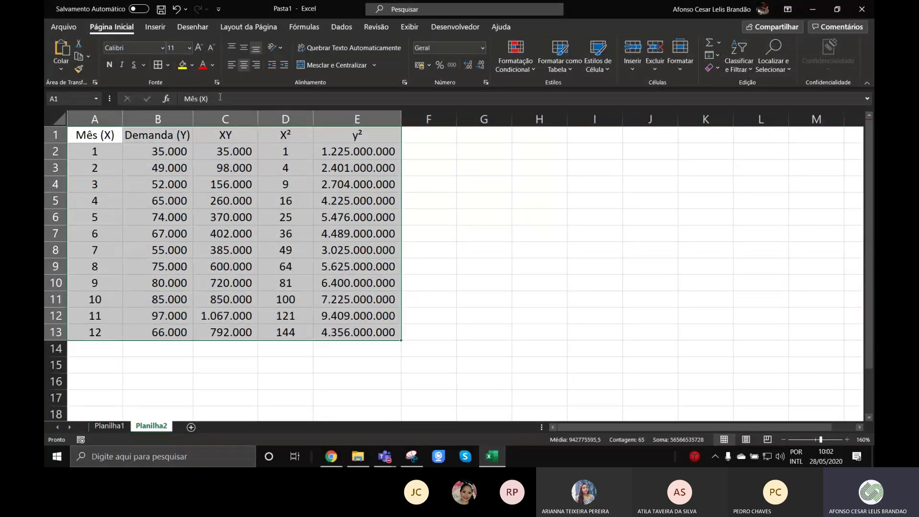
click(484, 234)
Enter a SOMA formula in A14 that totals the month values A2:A13.
click(110, 350)
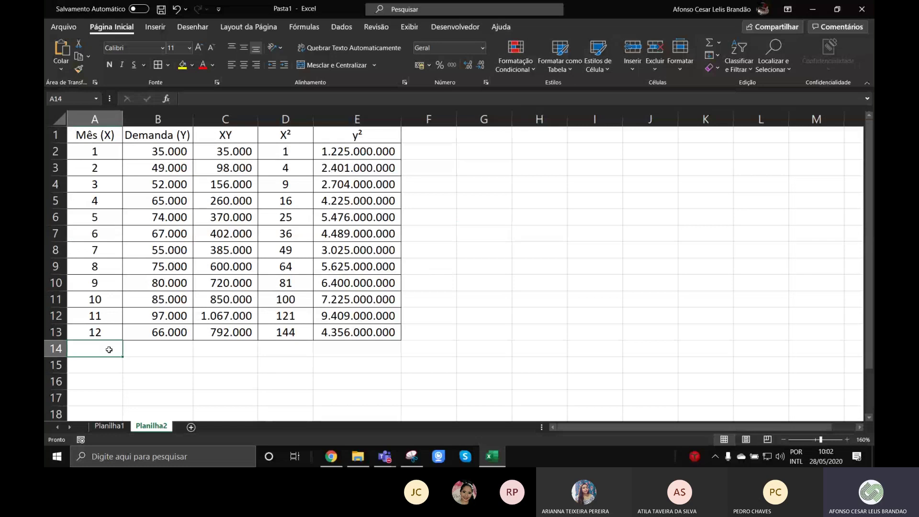
text(=soma()
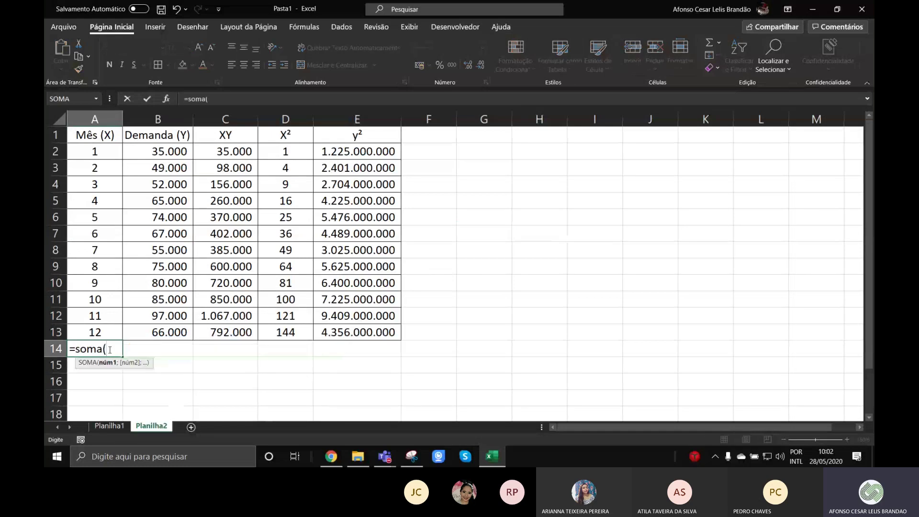
drag(95, 151, 114, 327)
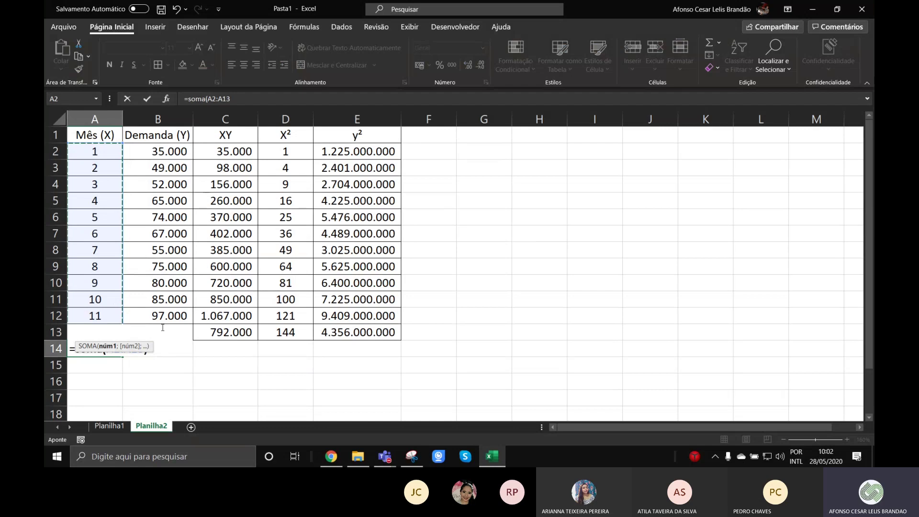
key(Return)
Center the total in A14 and fill its formula across to E14.
click(113, 348)
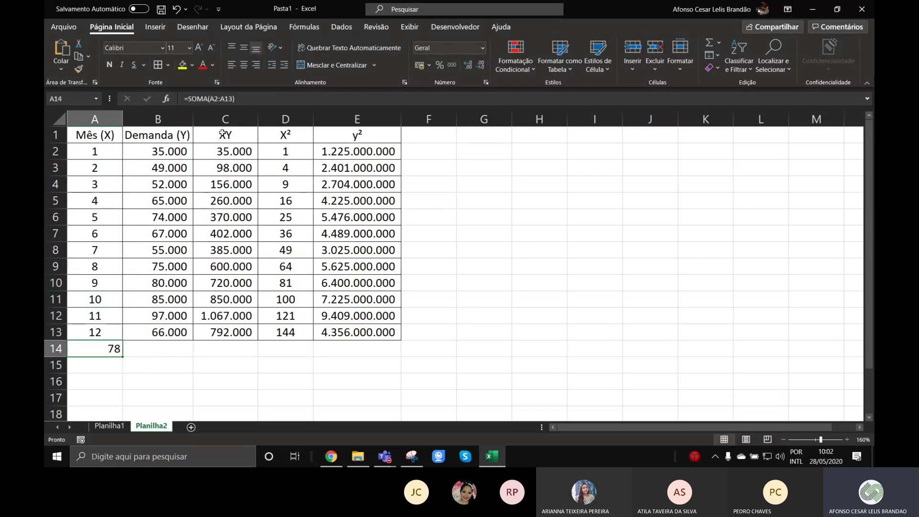
click(243, 65)
drag(123, 357, 297, 355)
drag(365, 353, 378, 377)
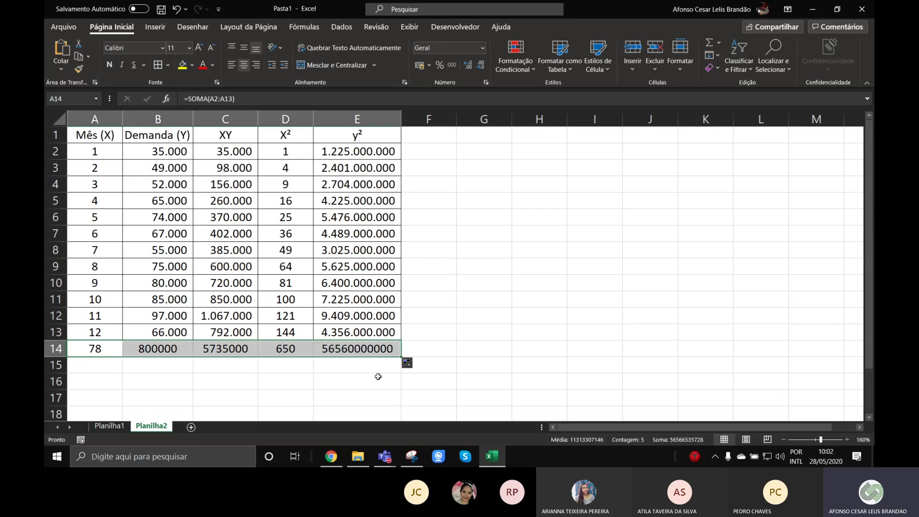
Format the totals in A14:E14 with thousands separators and no decimals.
click(455, 65)
click(480, 65)
click(480, 64)
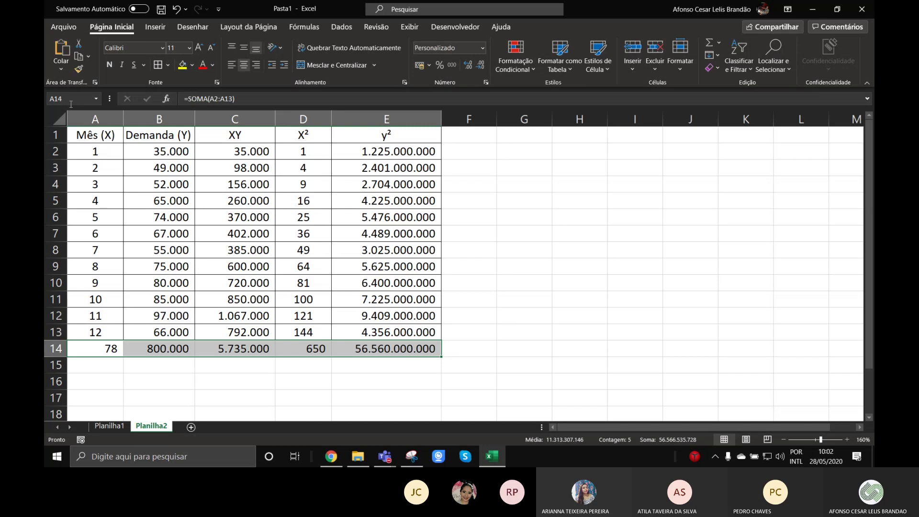
Apply all borders to the table range A1:E14, including the totals row.
click(59, 114)
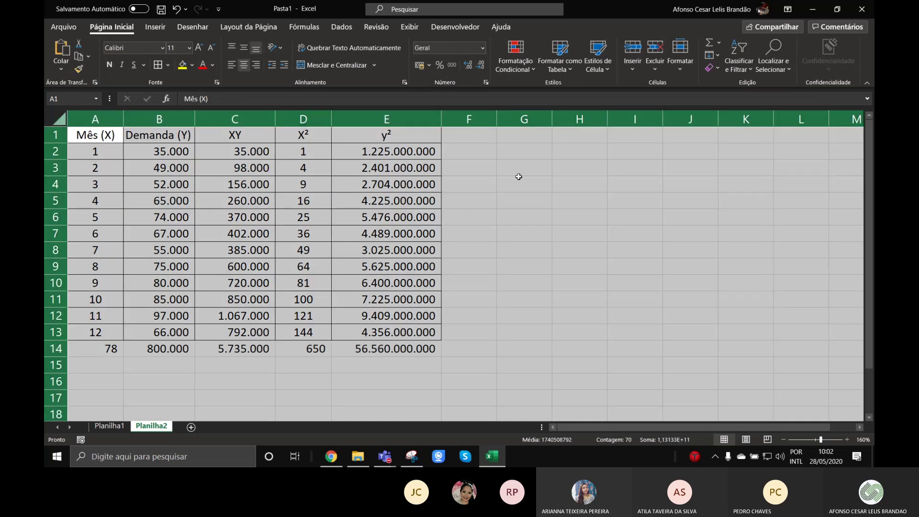
click(517, 182)
drag(89, 135, 378, 352)
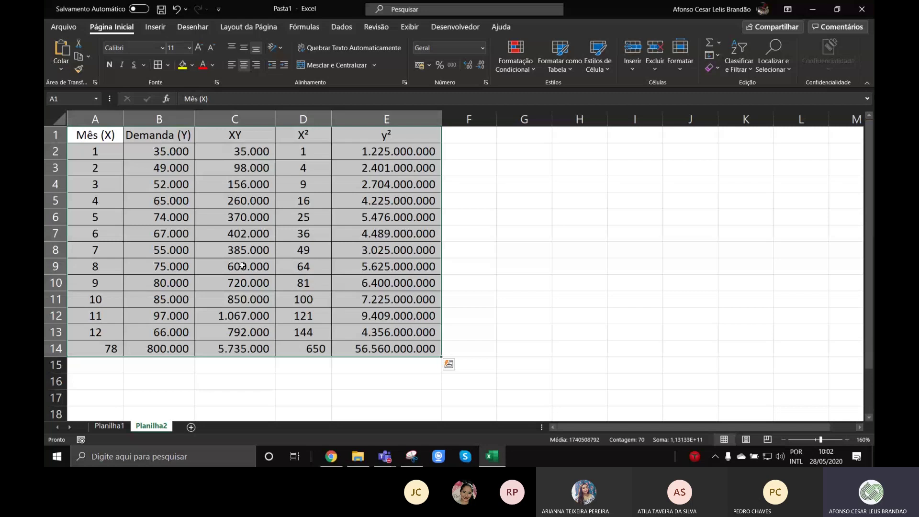
Make the totals row A14:E14 bold and give it a gray fill.
drag(95, 349, 386, 348)
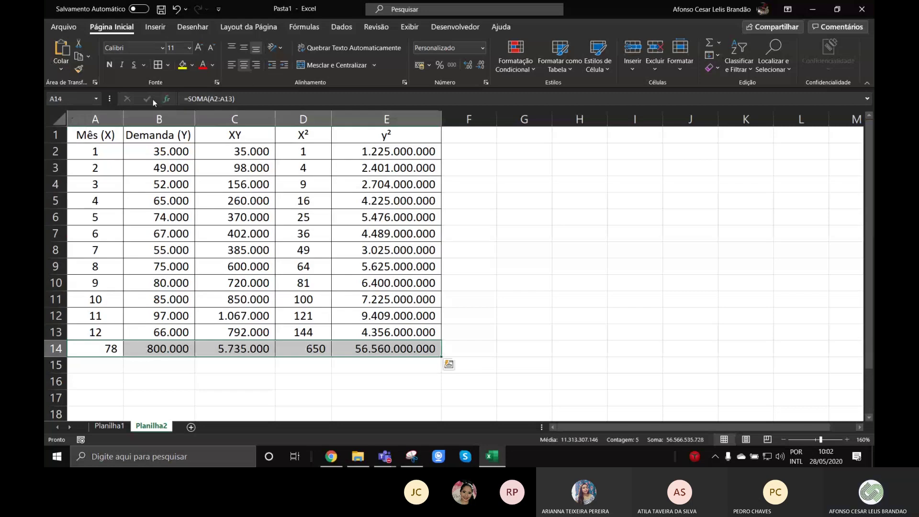
click(110, 64)
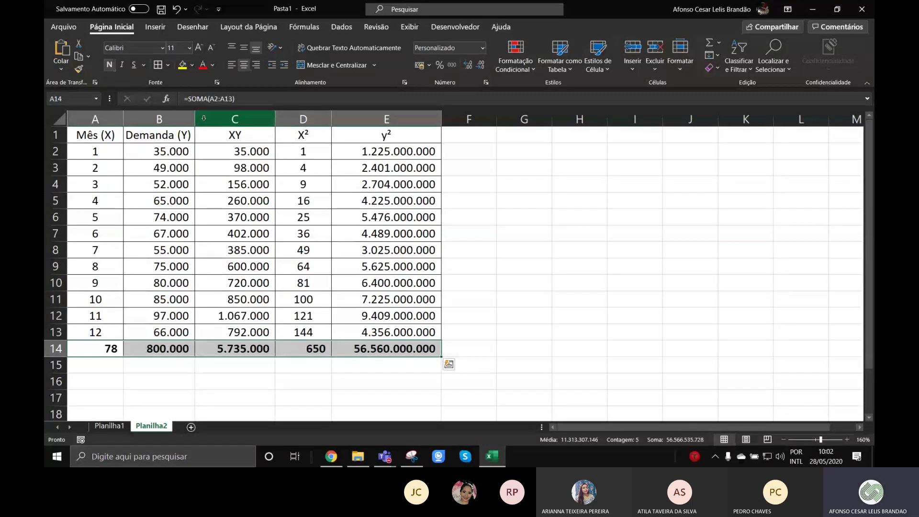
click(191, 66)
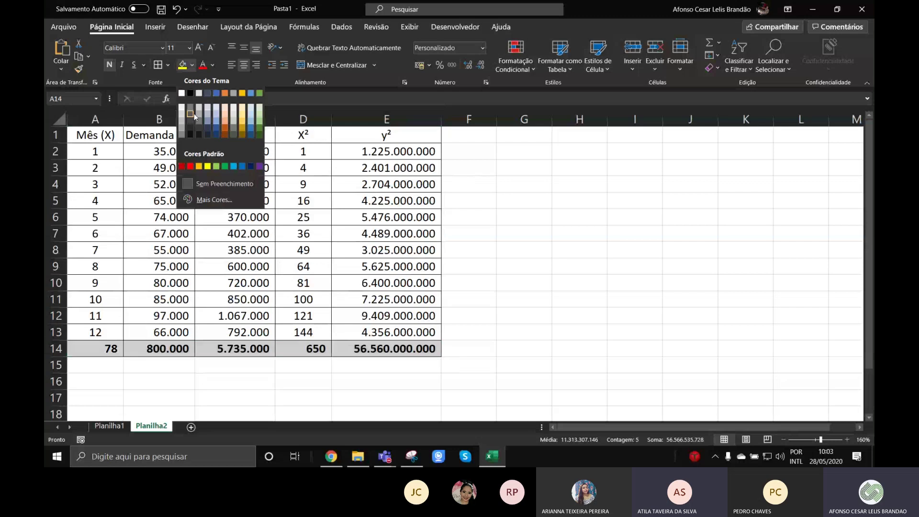
click(184, 119)
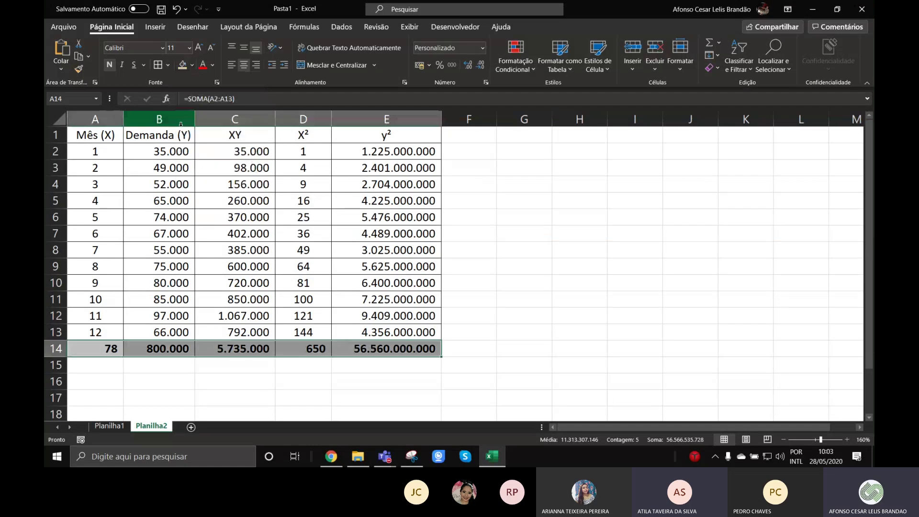
Give the header row A1:E1 a gray fill to match the totals row.
drag(99, 135, 386, 135)
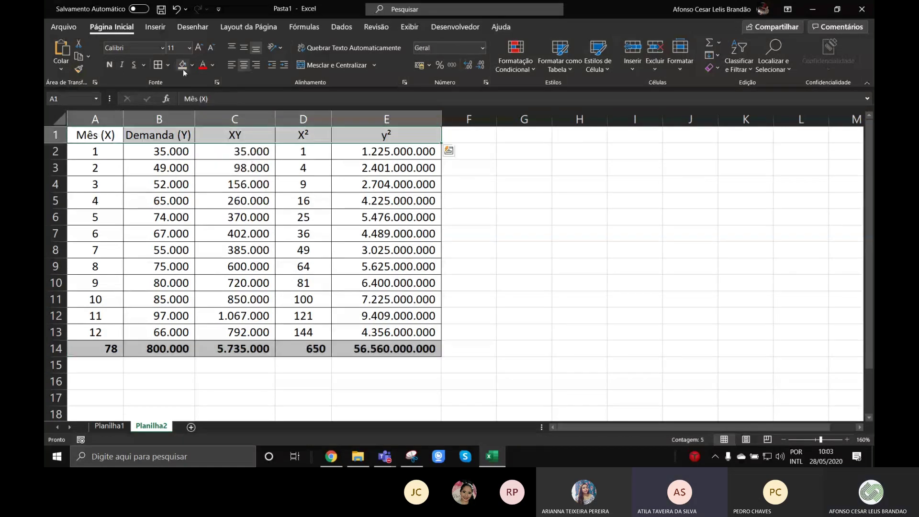
click(183, 65)
click(524, 233)
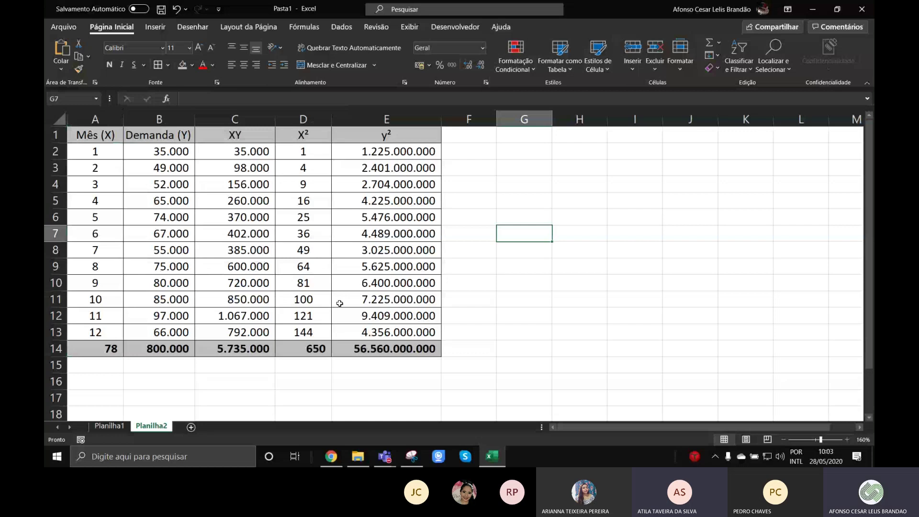
Review the finished table A1:E14 and examine the total formulas in row 14.
ctrl+scroll(305, 300, up, 1)
ctrl+scroll(305, 301, up, 1)
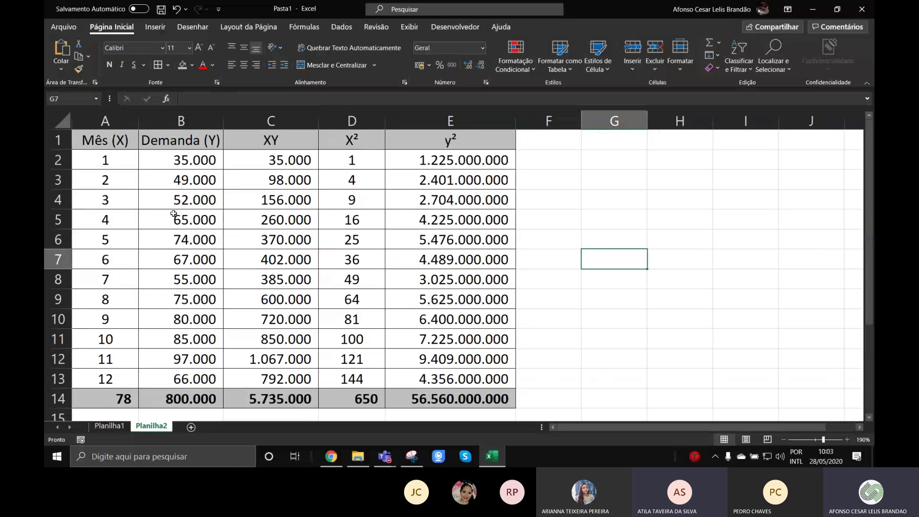
drag(120, 144, 448, 400)
click(448, 382)
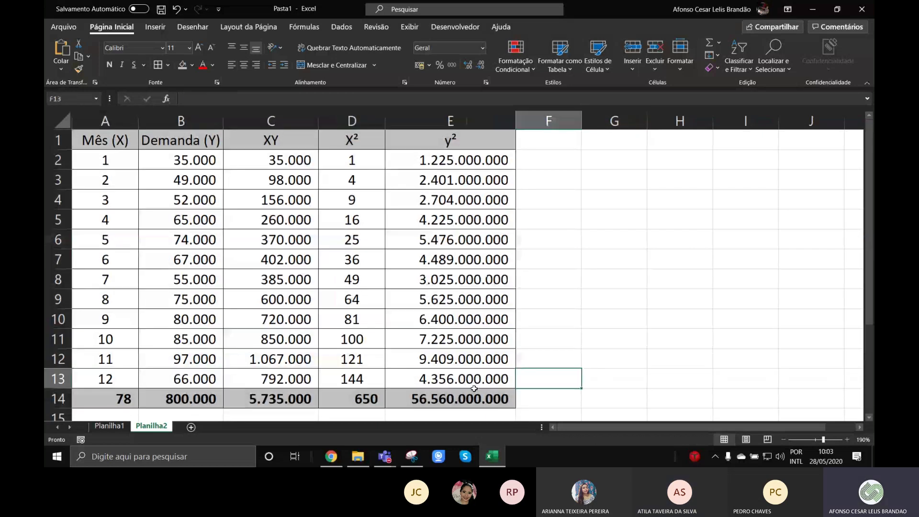
click(453, 399)
click(364, 396)
click(420, 395)
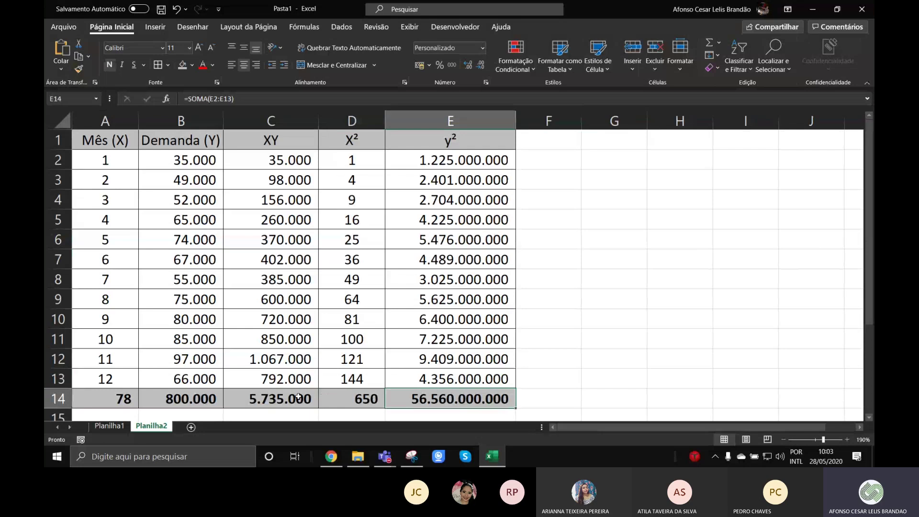
click(284, 394)
click(173, 401)
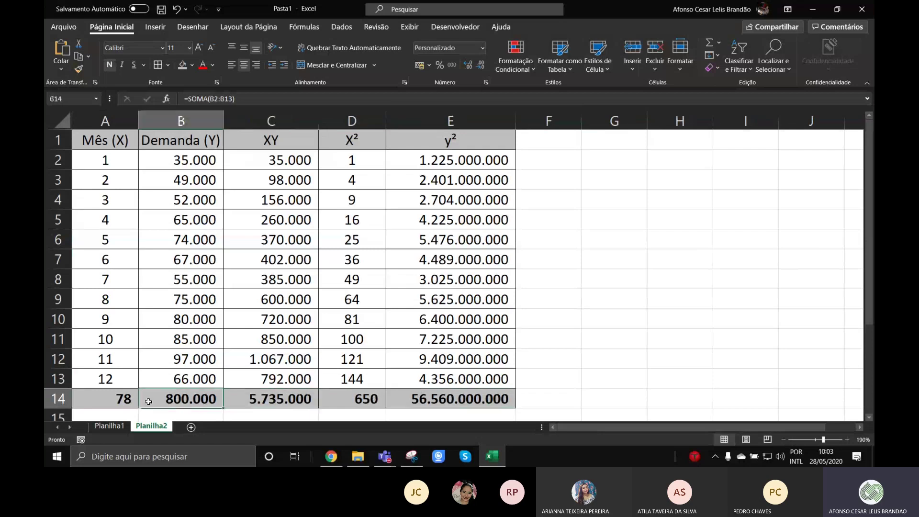
click(119, 401)
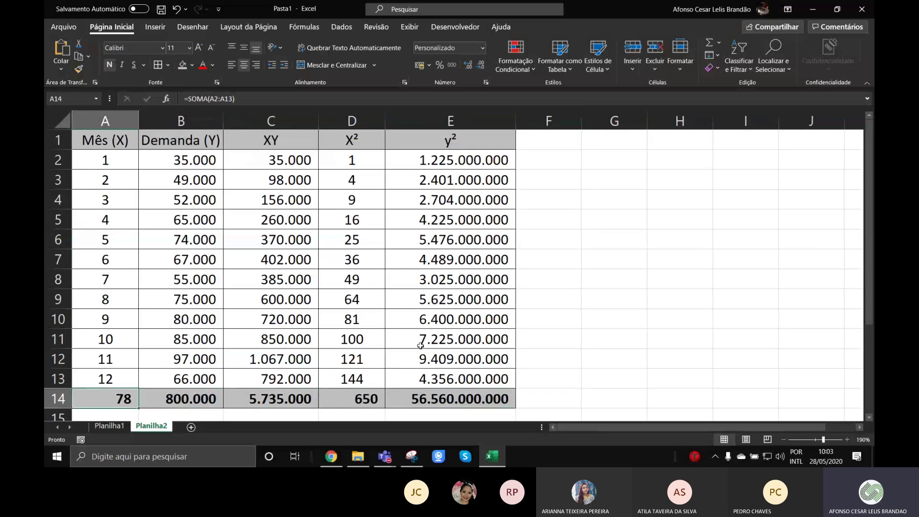
Switch to the slides in the browser and show the slide with the b, a and Y regression formulas in full screen.
key(alt+Tab)
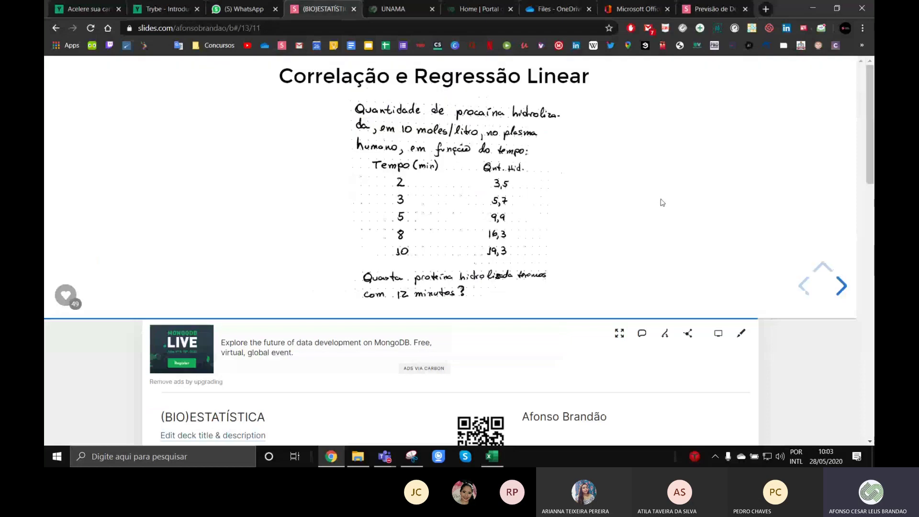
key(Up)
key(Up)
key(Up)
key(Up)
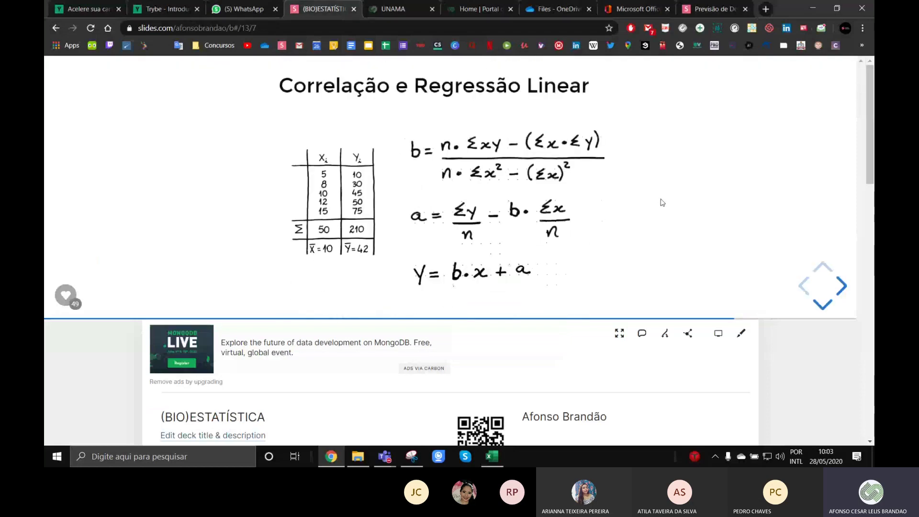
click(619, 333)
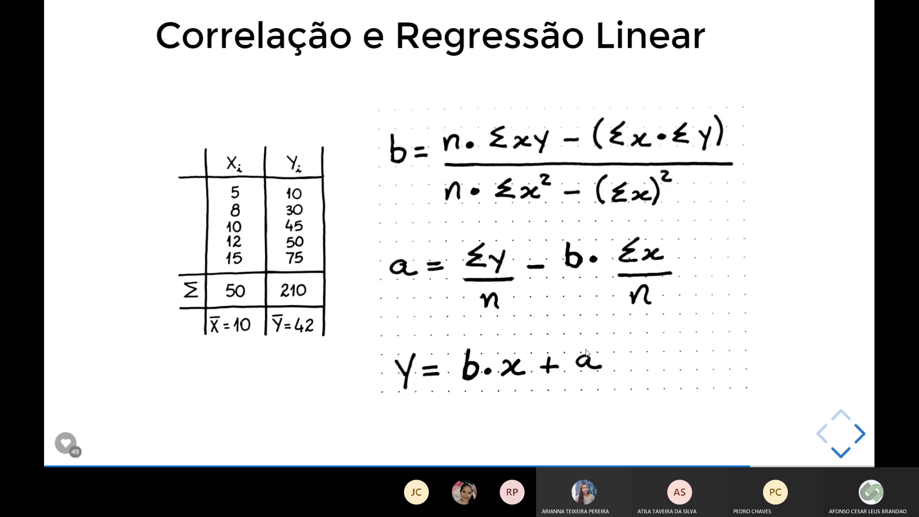
Switch to the Snipping Tool and capture the b, a and Y formulas from the slide.
key(super)
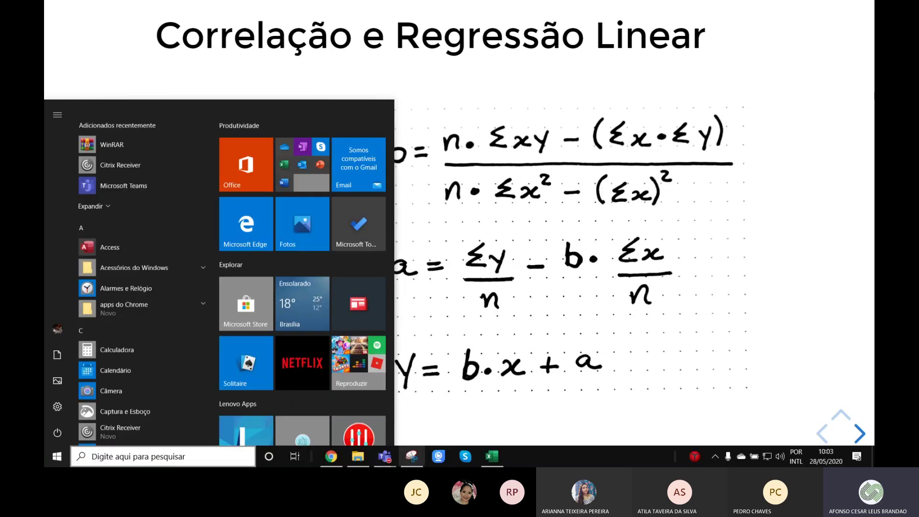
click(411, 457)
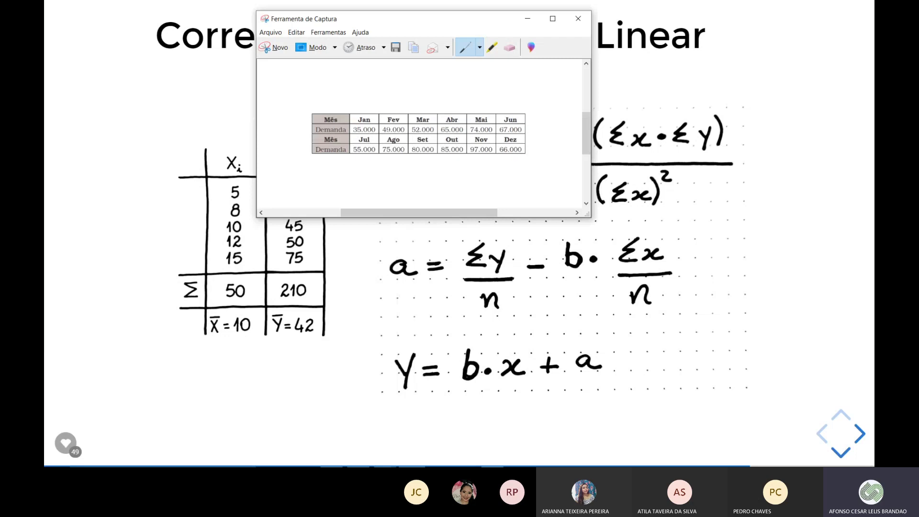
click(273, 47)
drag(746, 102, 378, 402)
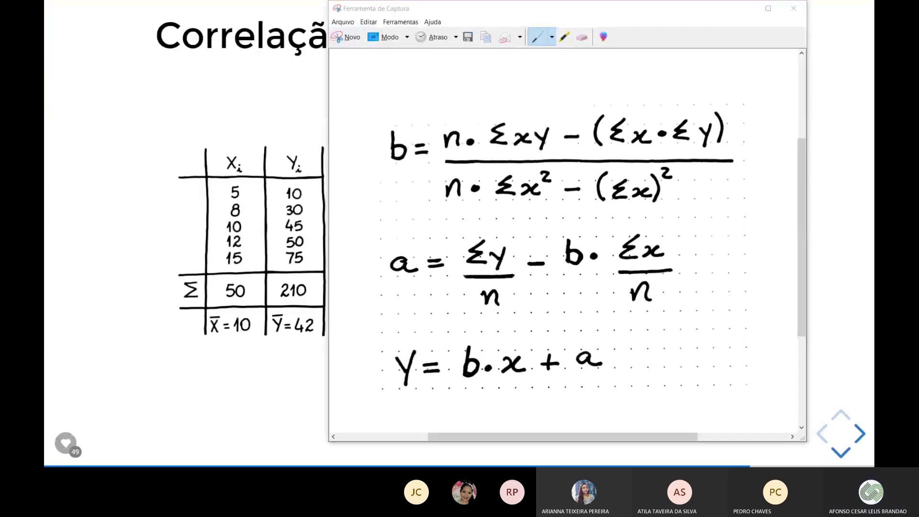
Switch to Excel and paste the captured formulas image into the Planilha2 sheet.
key(super)
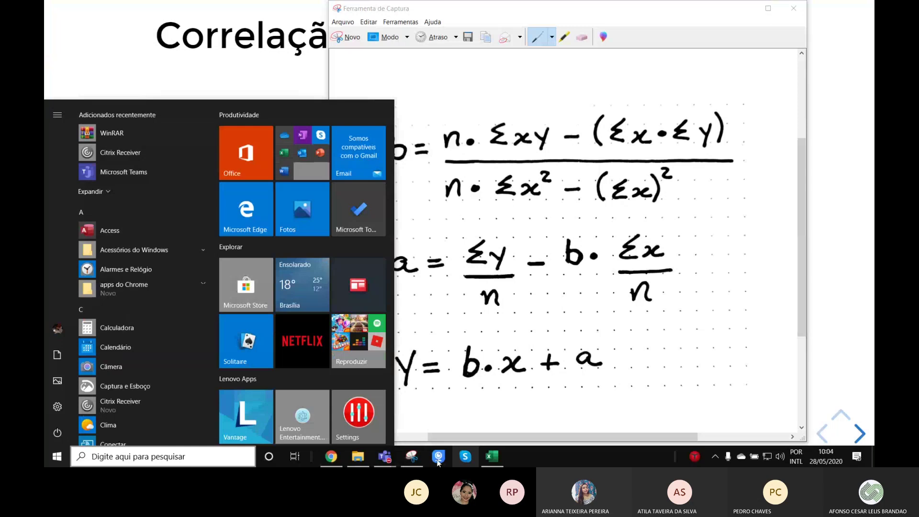
click(491, 457)
key(ctrl+v)
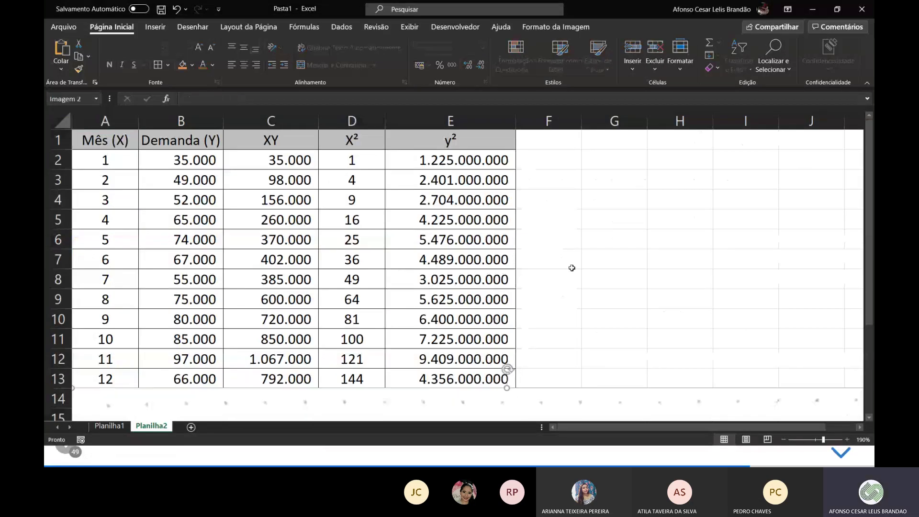
Shrink the pasted formulas image and place it beside the table, over columns J to L.
drag(423, 405, 445, 237)
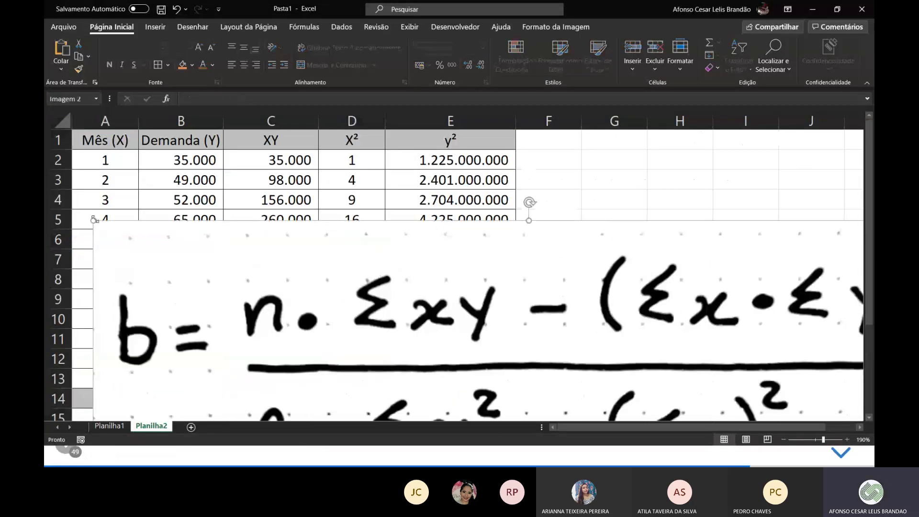
ctrl+scroll(397, 274, down, 4)
scroll(396, 274, down, 2)
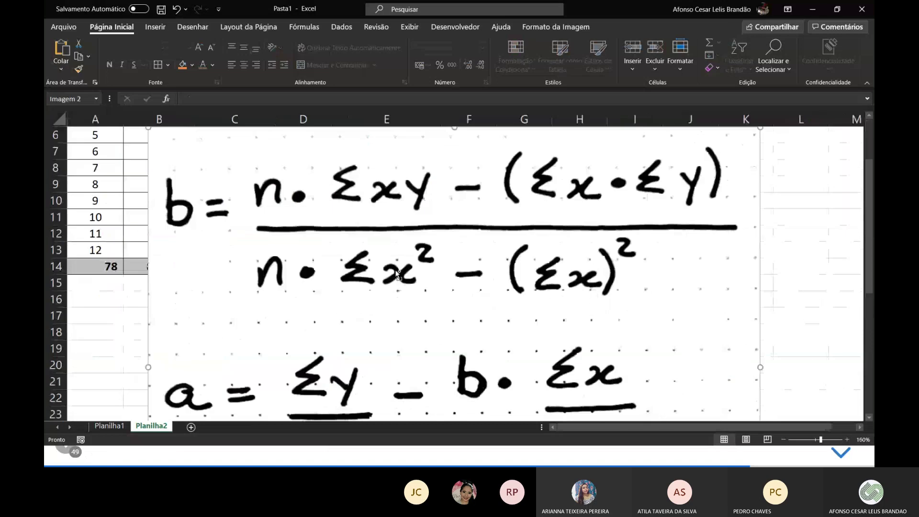
ctrl+scroll(396, 274, down, 2)
ctrl+scroll(423, 405, down, 2)
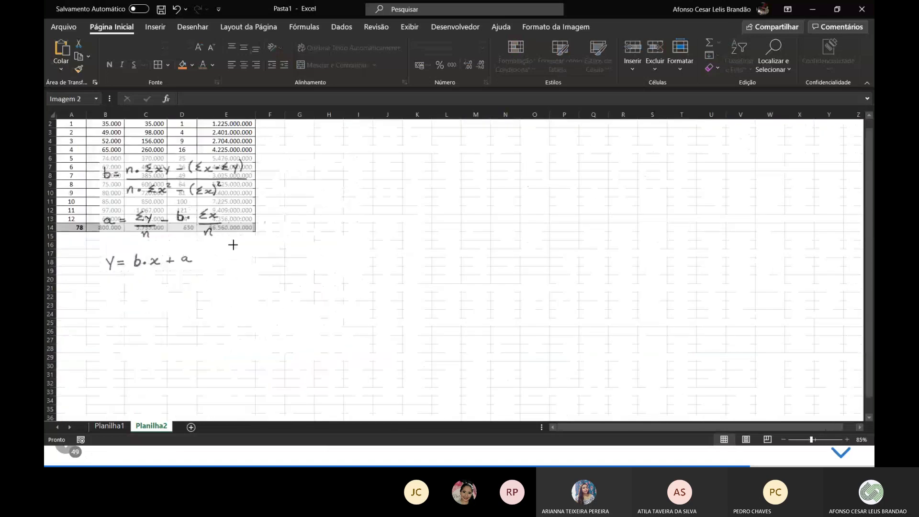
drag(192, 215, 461, 181)
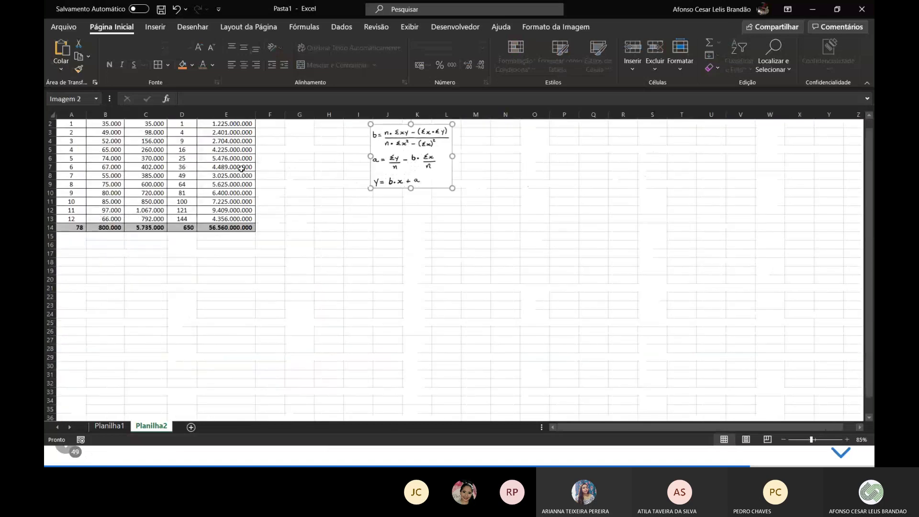
ctrl+scroll(238, 169, up, 4)
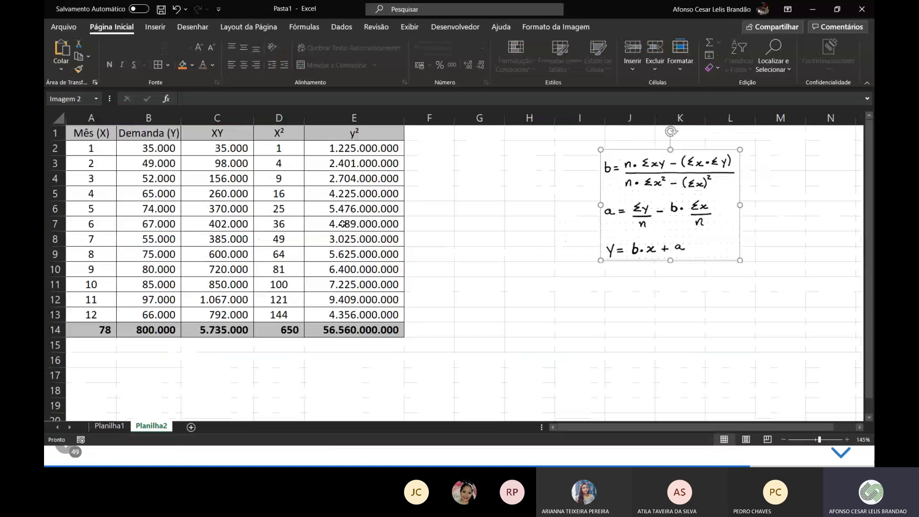
ctrl+scroll(640, 265, up, 1)
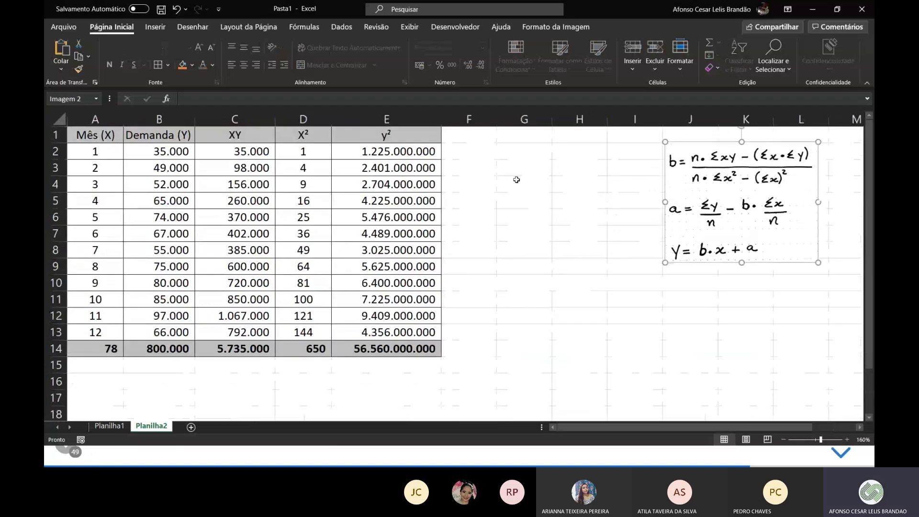
Enter the label b in G2 and shift the formulas image slightly farther away from the table.
click(510, 155)
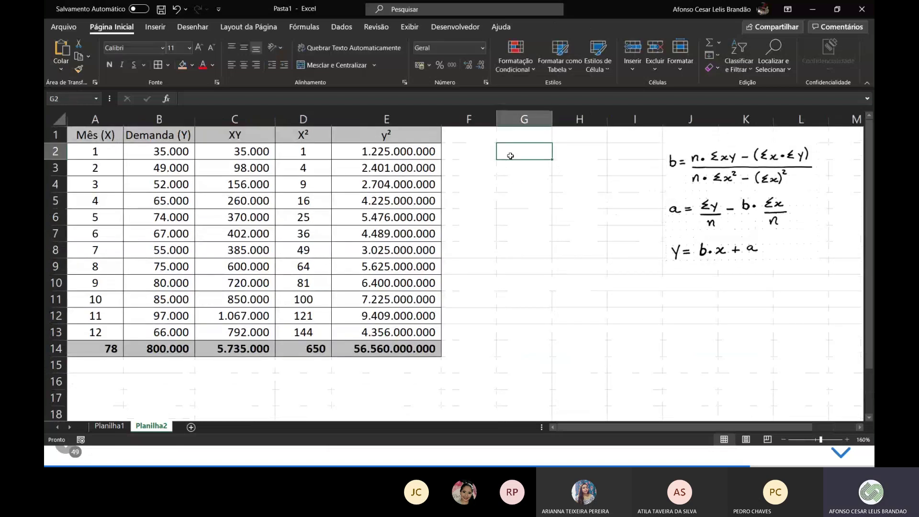
text(B)
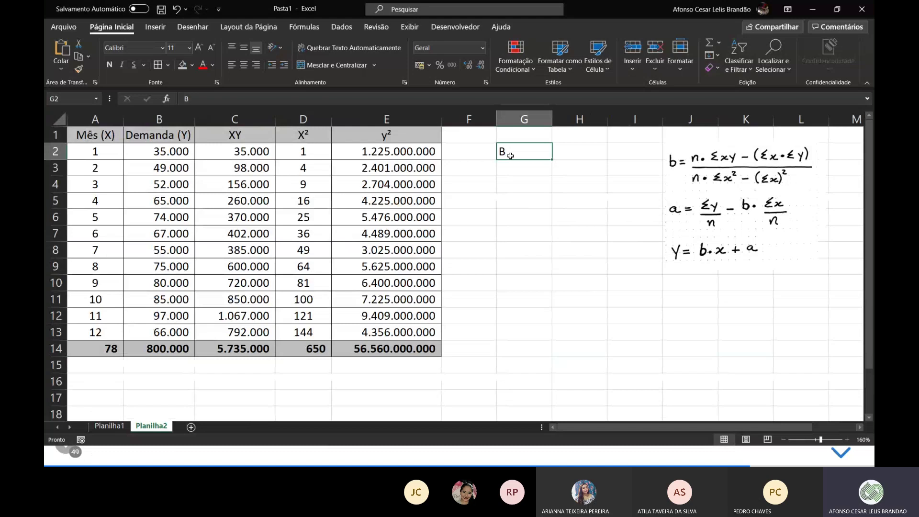
key(BackSpace)
text(b)
key(Tab)
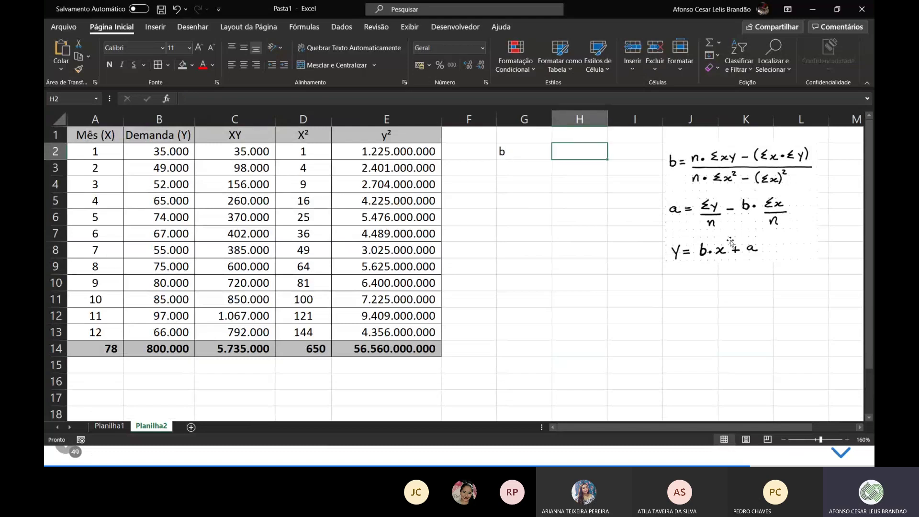
drag(705, 208, 742, 205)
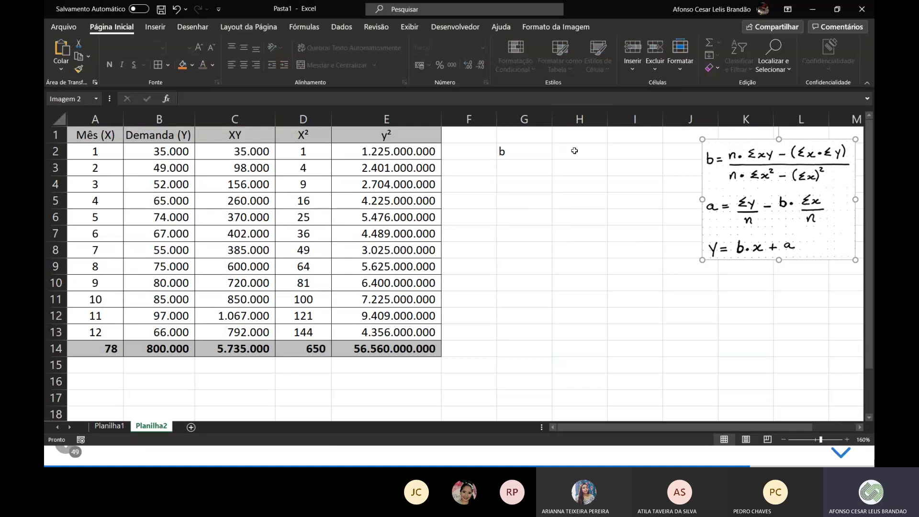
Calculate the numerator of b in H2 with the formula =A13*C14-(A14*B14).
click(575, 151)
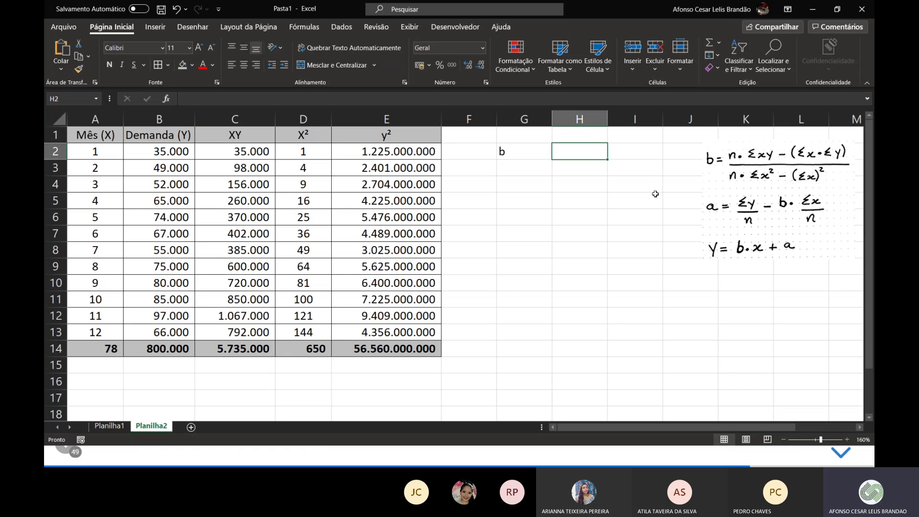
text(=)
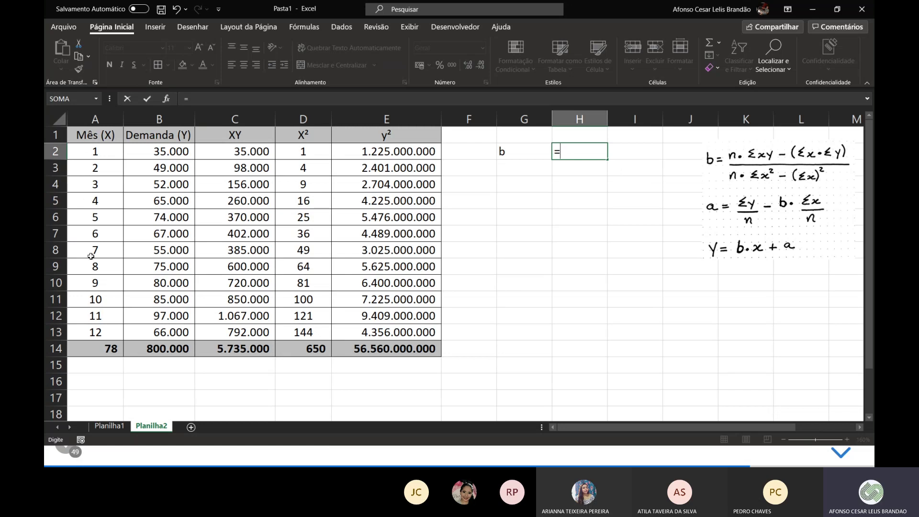
click(96, 333)
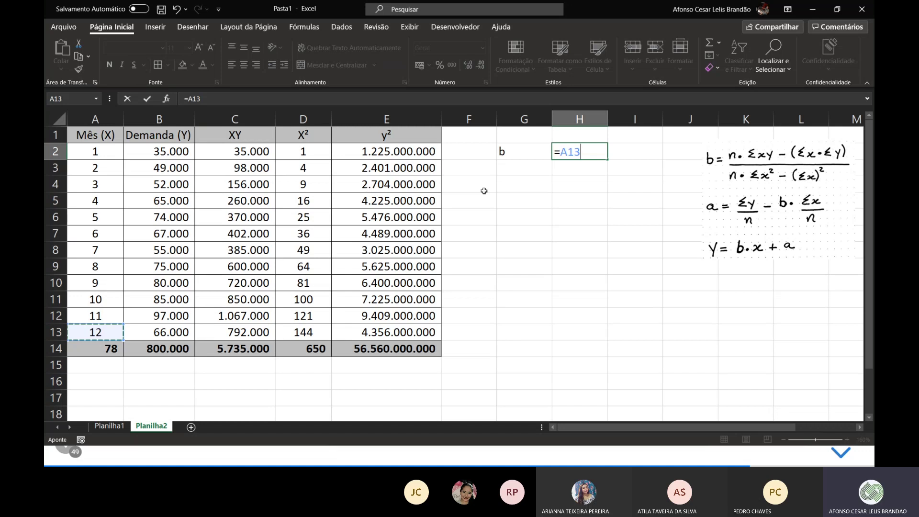
text(*)
click(246, 352)
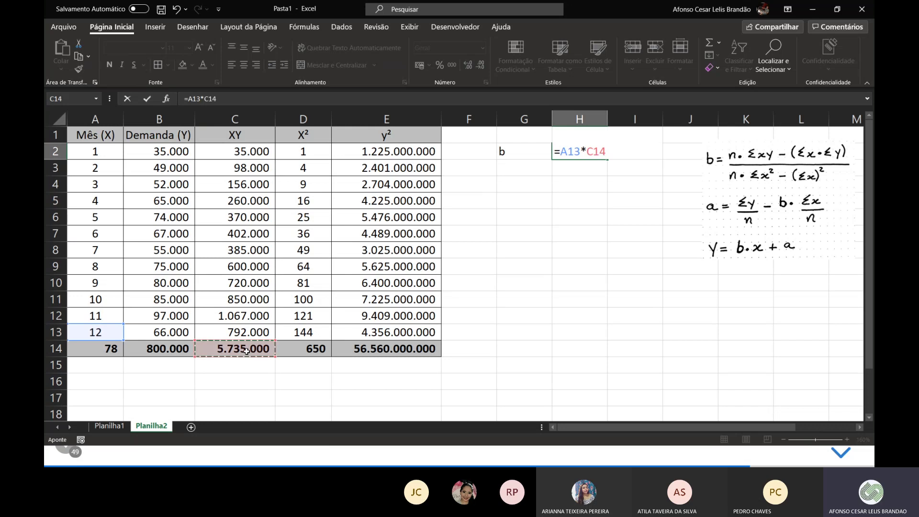
text(-)
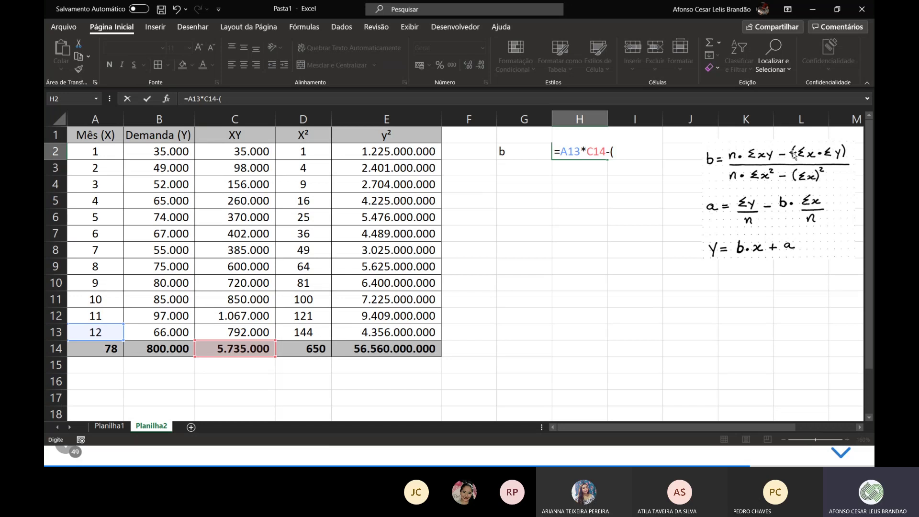
text(()
click(108, 349)
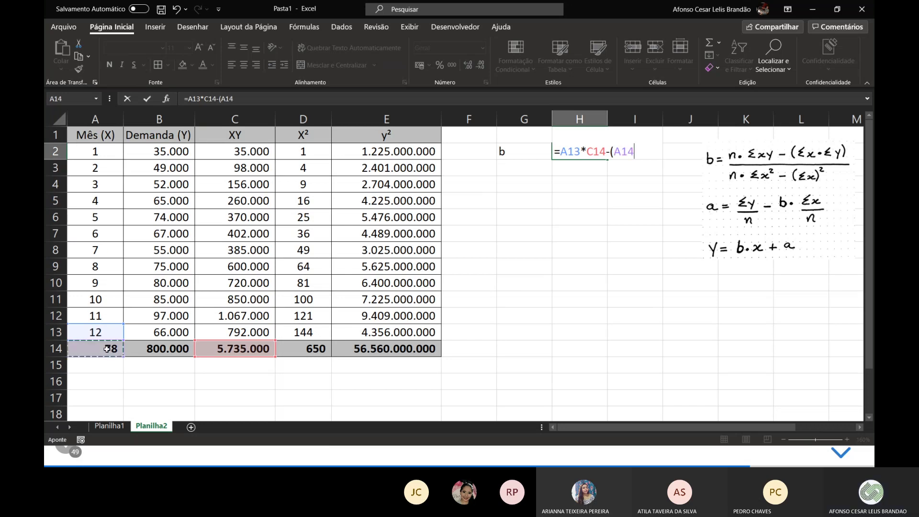
text(*)
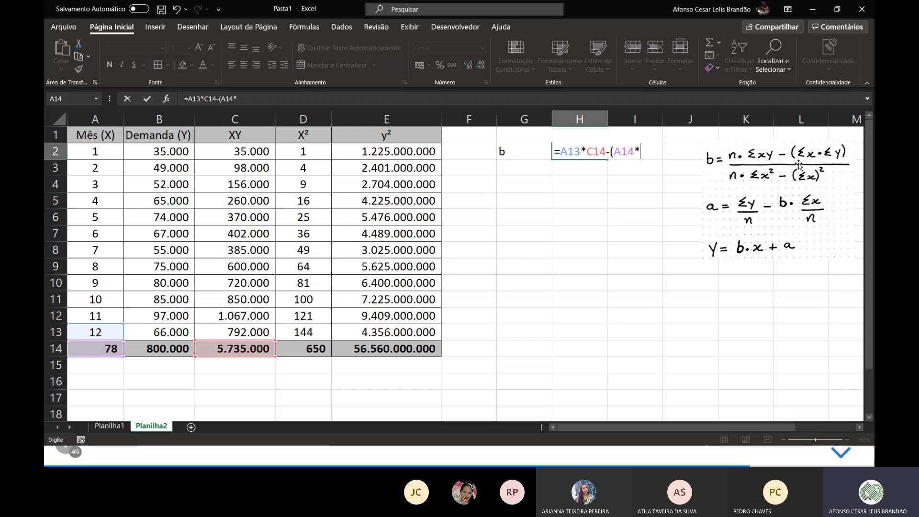
click(152, 349)
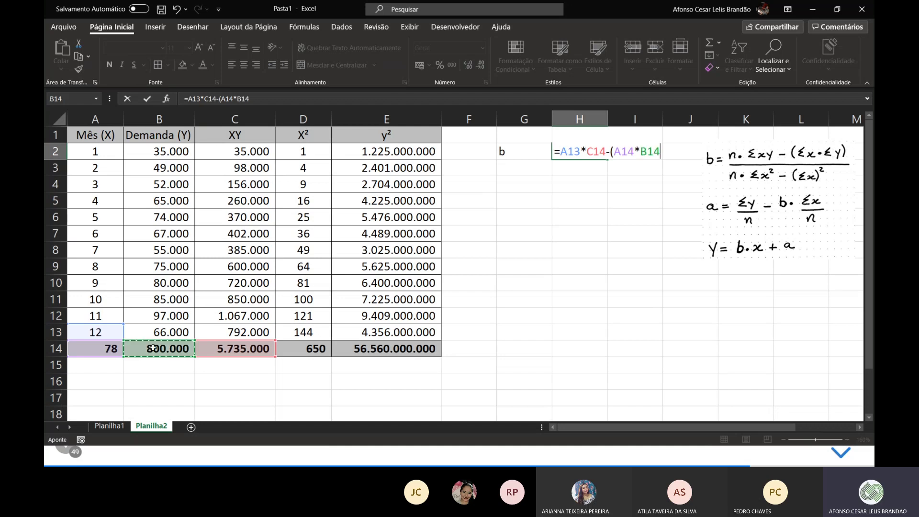
text())
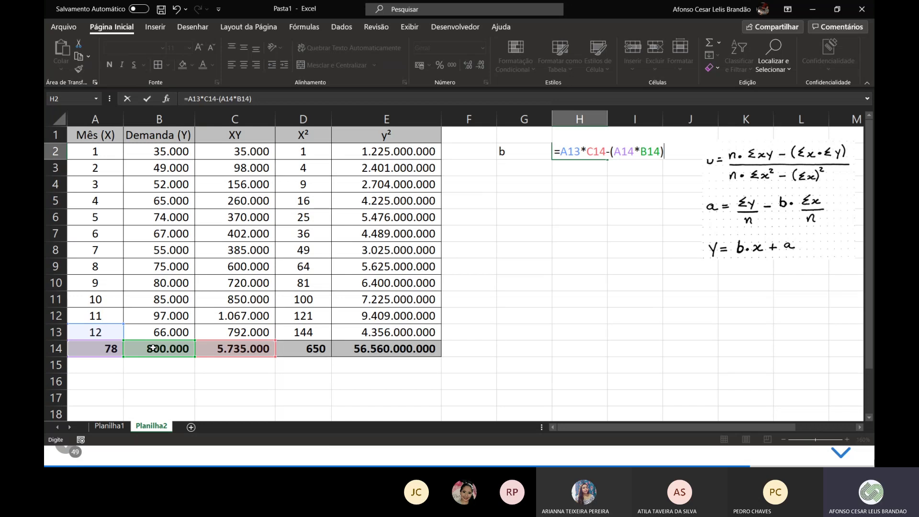
key(Return)
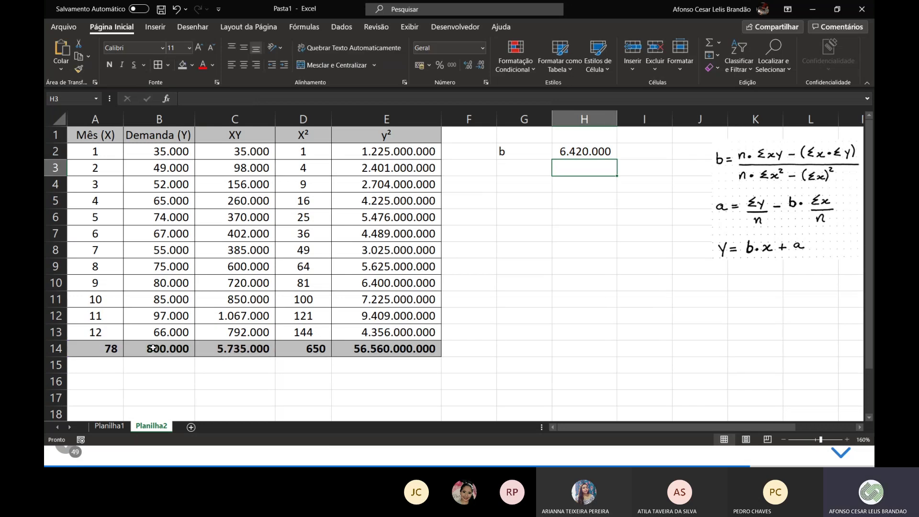
Move the formulas image slightly closer to the table and add a bottom border to the numerator cell H2.
drag(741, 238, 708, 239)
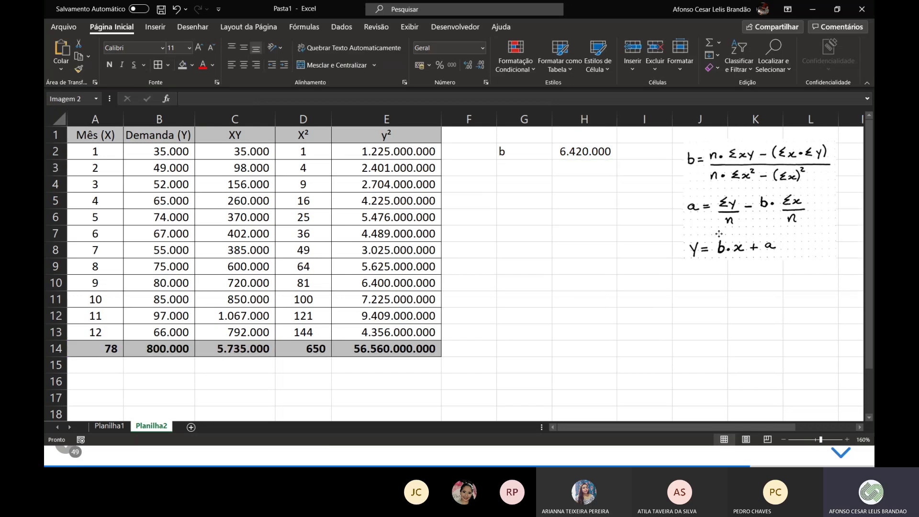
click(568, 170)
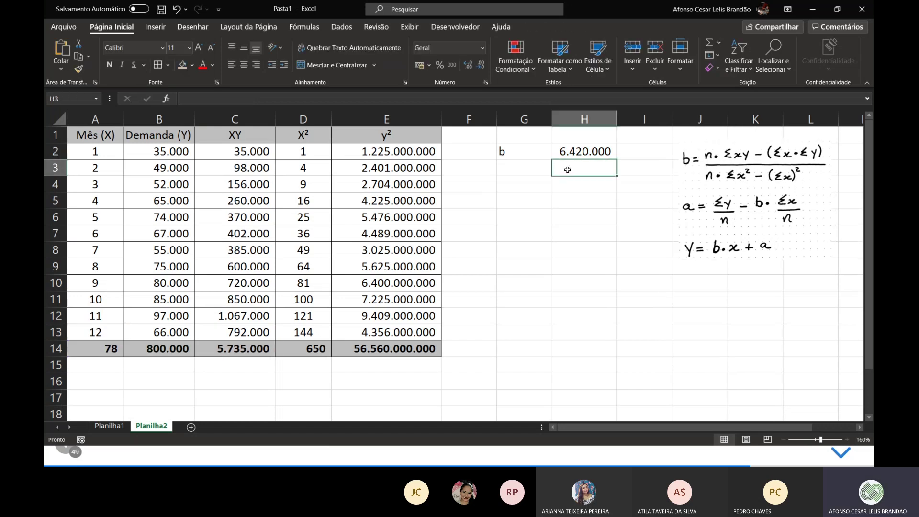
click(588, 147)
click(169, 66)
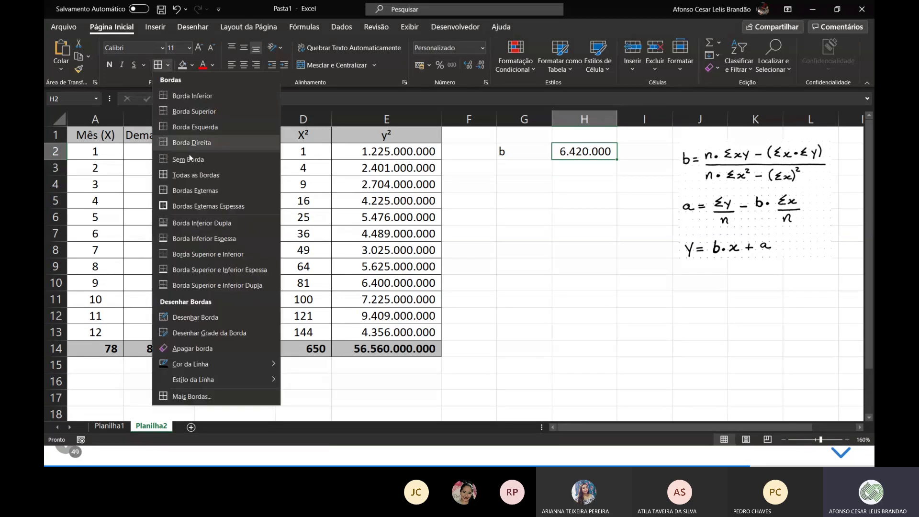
click(194, 98)
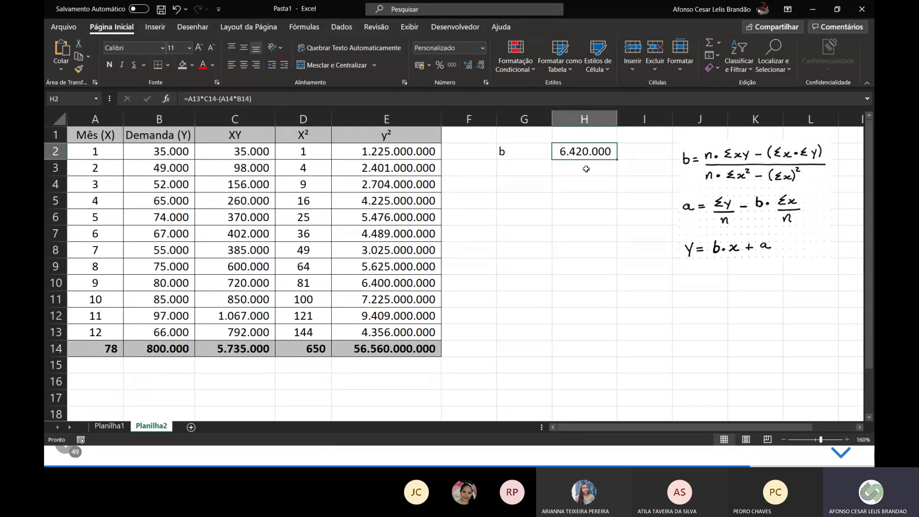
Calculate the denominator of b in H3 with the formula =A13*D14-(A14^2).
click(558, 167)
text(=)
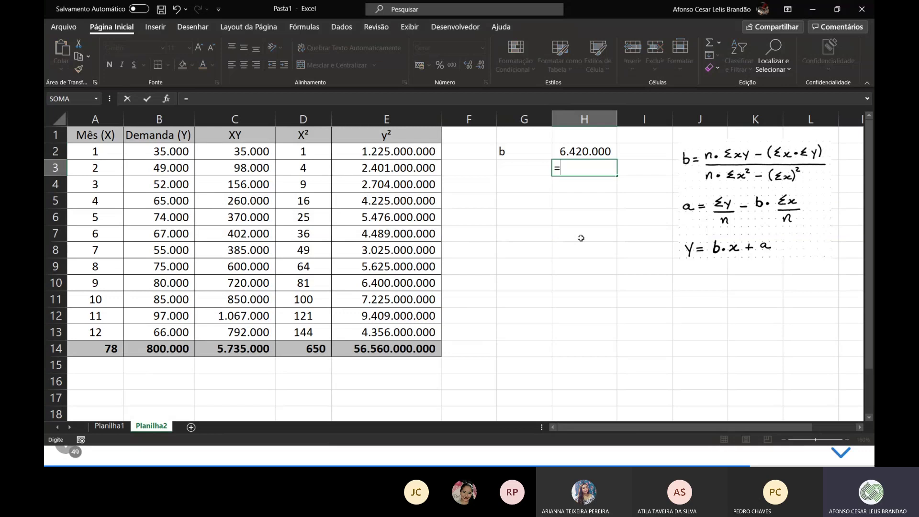
click(102, 332)
text(*)
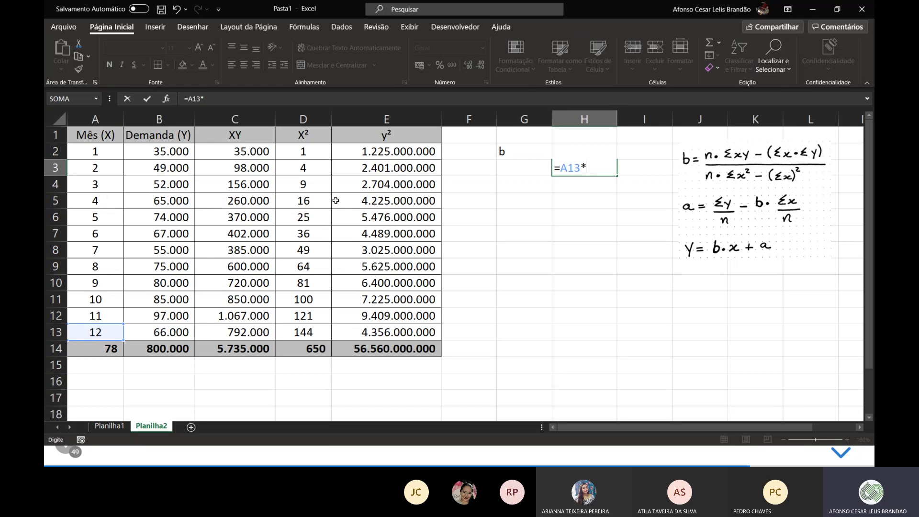
click(306, 349)
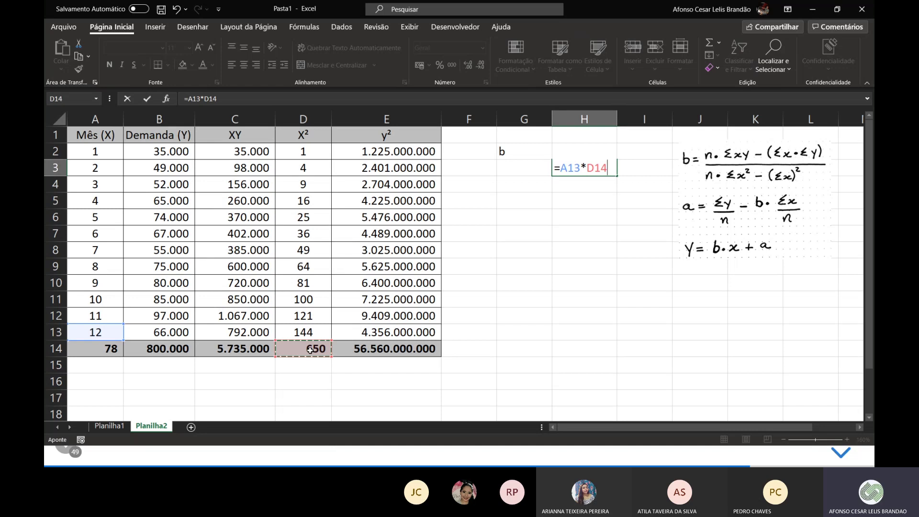
text(-)
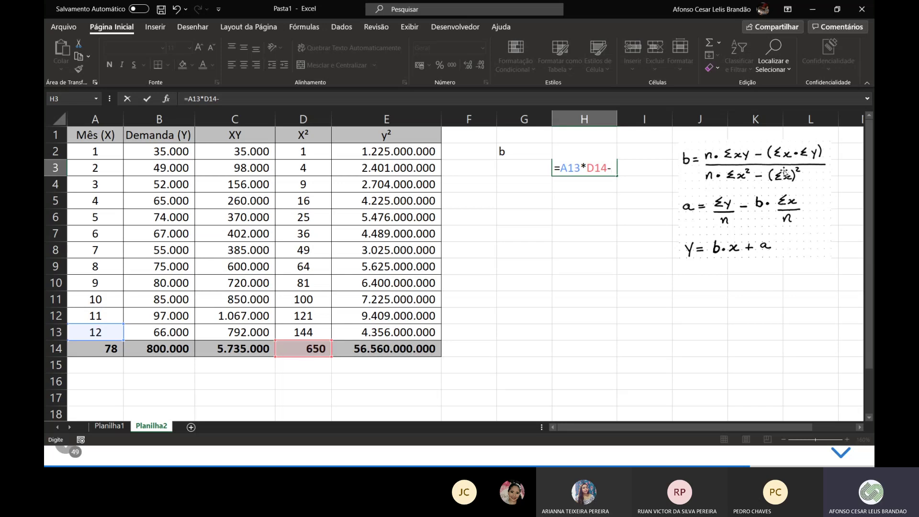
text(()
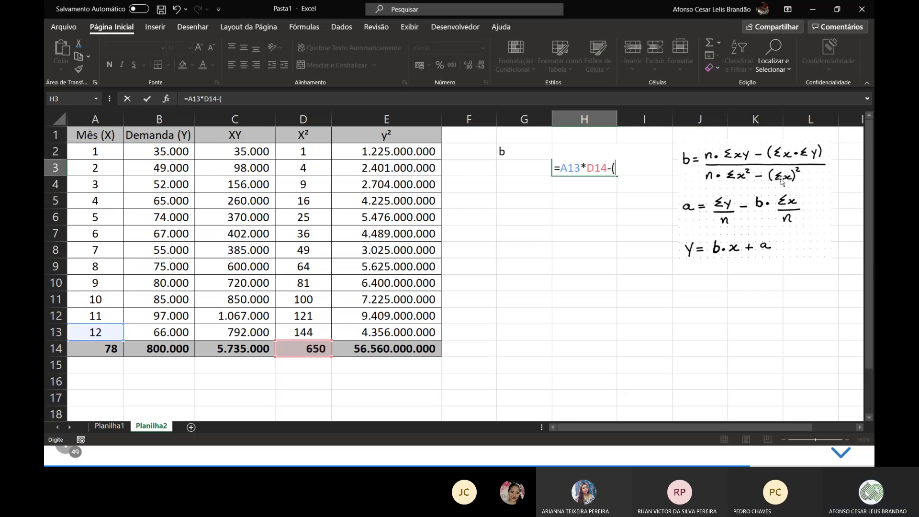
click(93, 350)
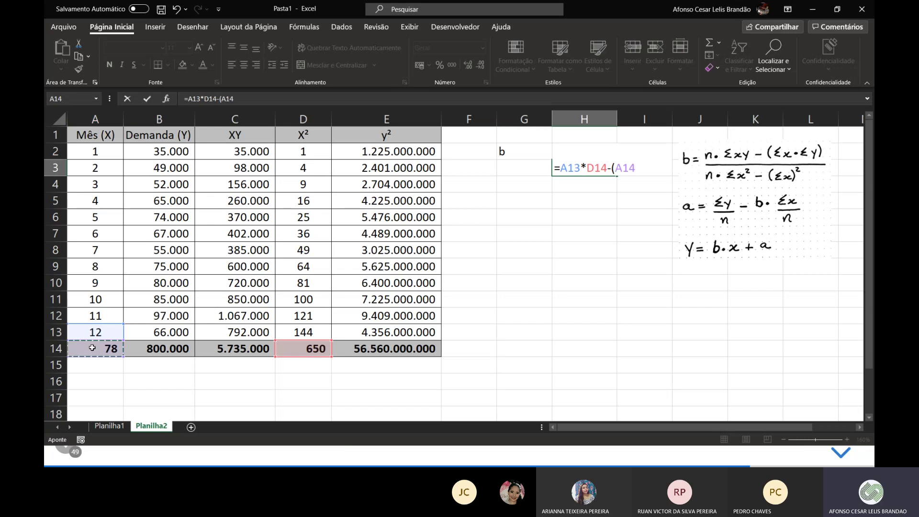
text(^2)
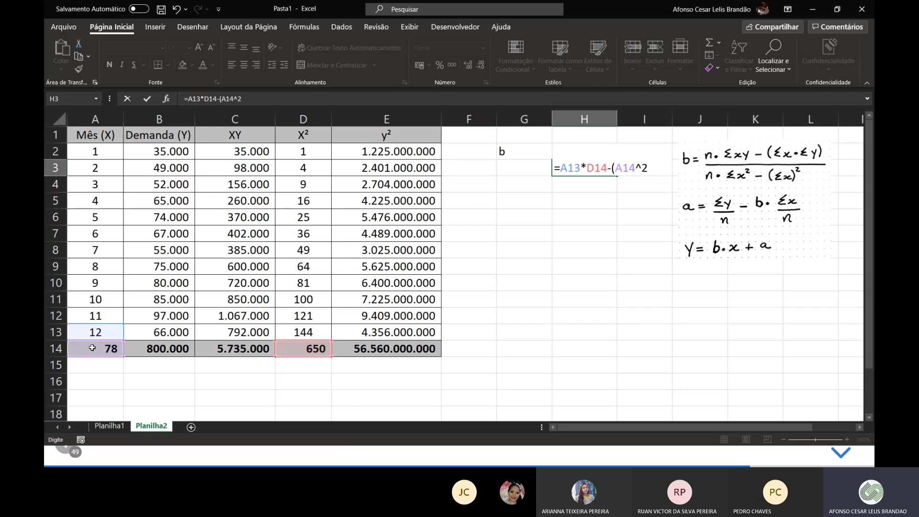
text())
double_click(598, 167)
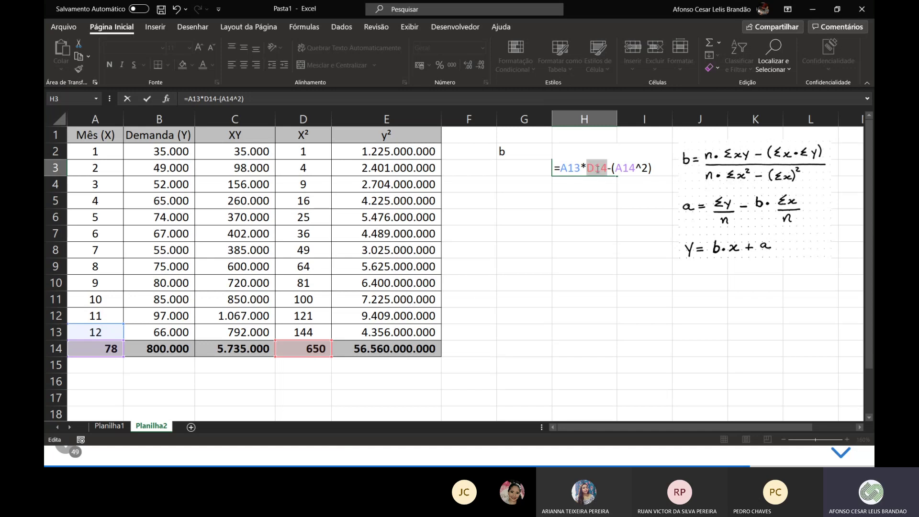
double_click(631, 166)
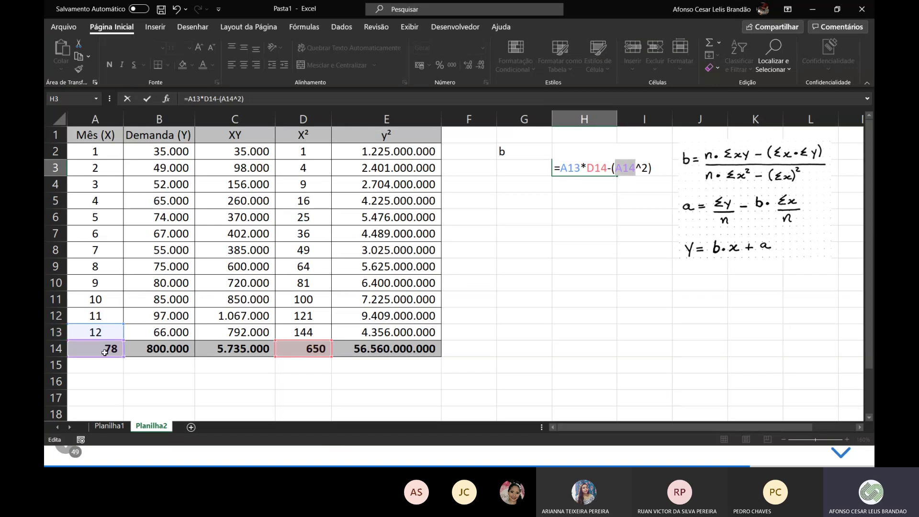
click(567, 168)
key(Return)
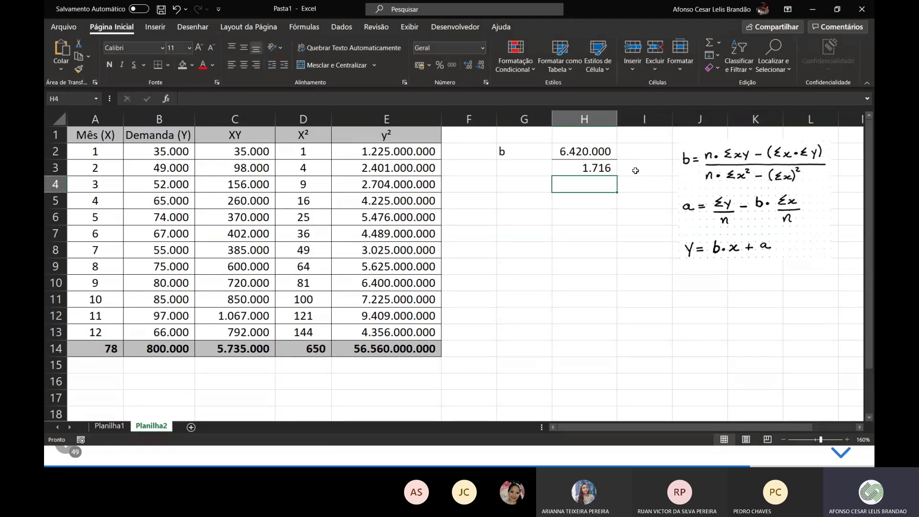
Calculate the coefficient b in I2 by dividing the numerator by the denominator with =H2/H3.
click(639, 153)
text(=)
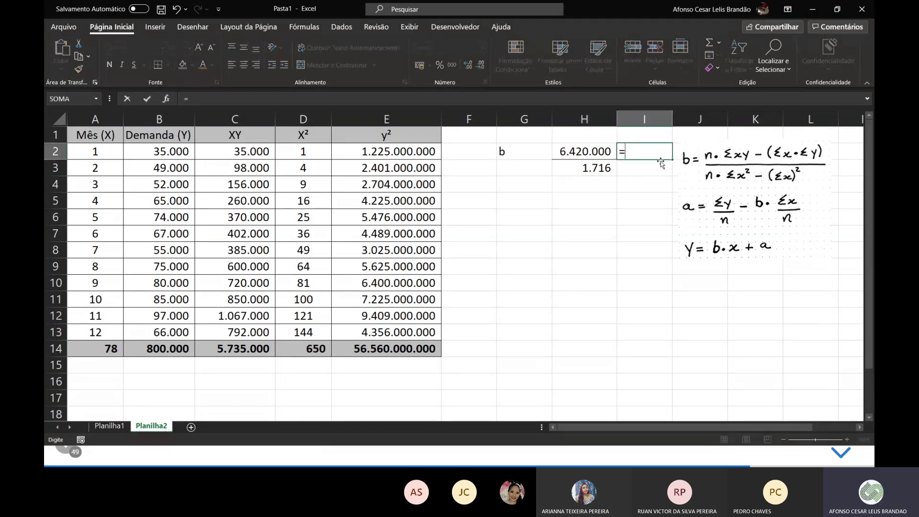
click(608, 152)
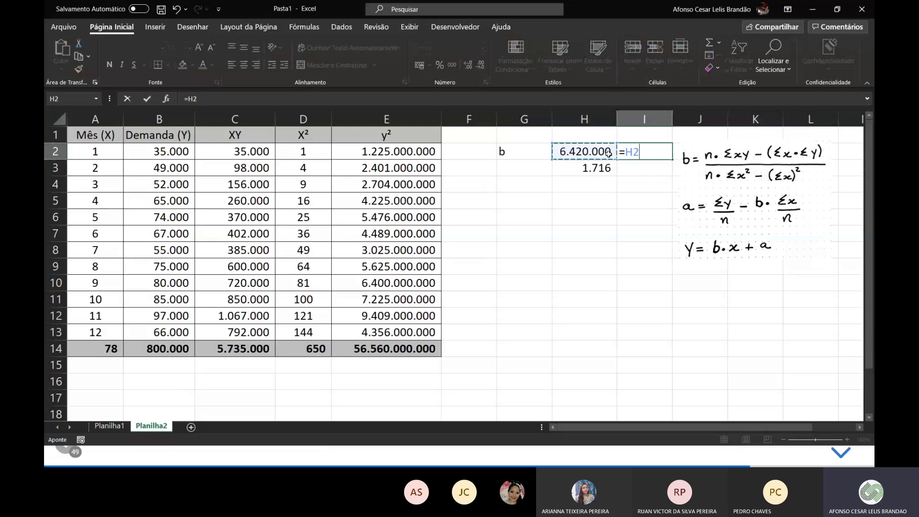
text(/)
click(592, 168)
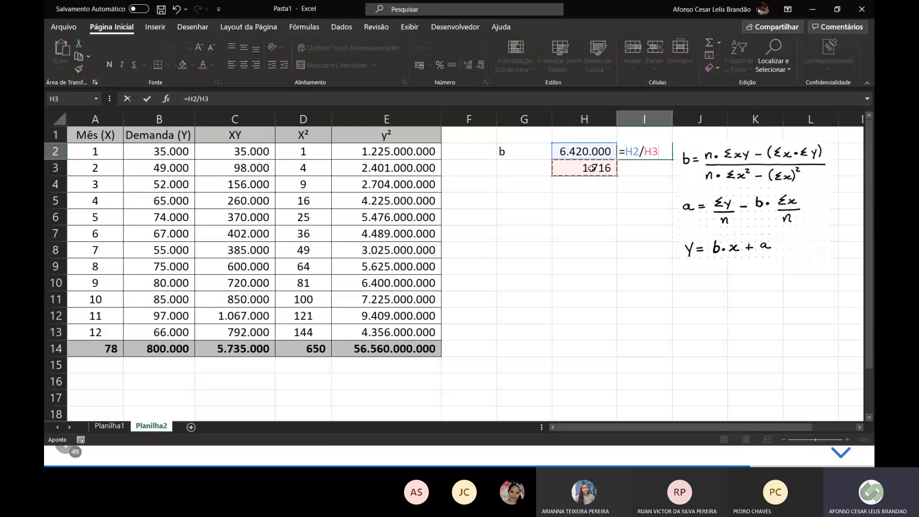
key(Return)
Format the b result in I2 with a thousands separator and no decimal places.
click(666, 151)
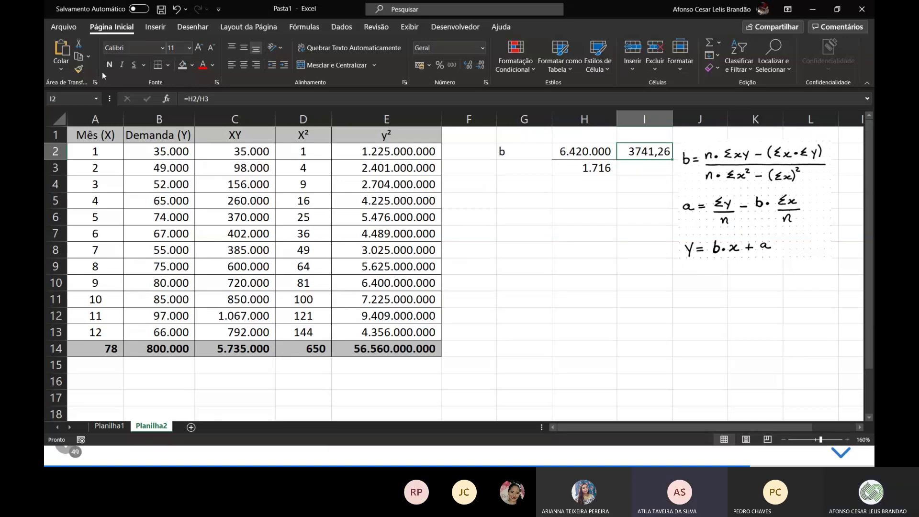
click(451, 65)
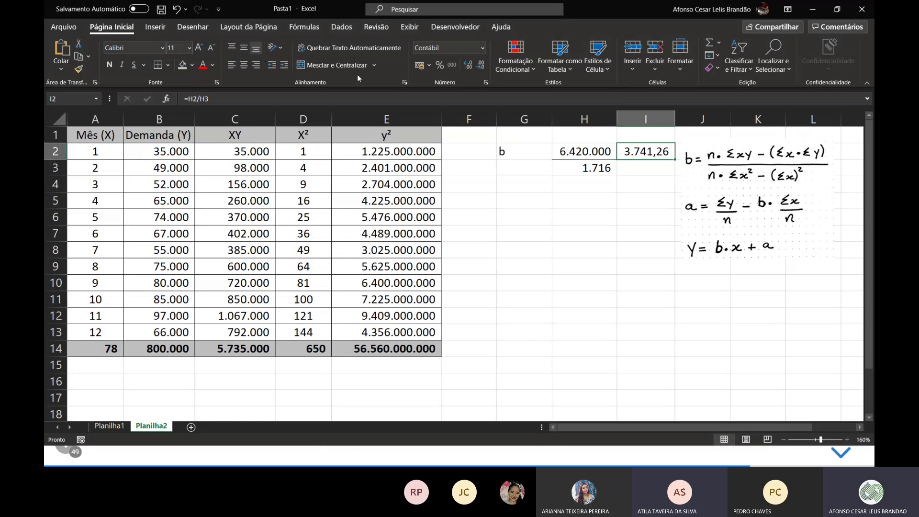
click(481, 65)
click(480, 65)
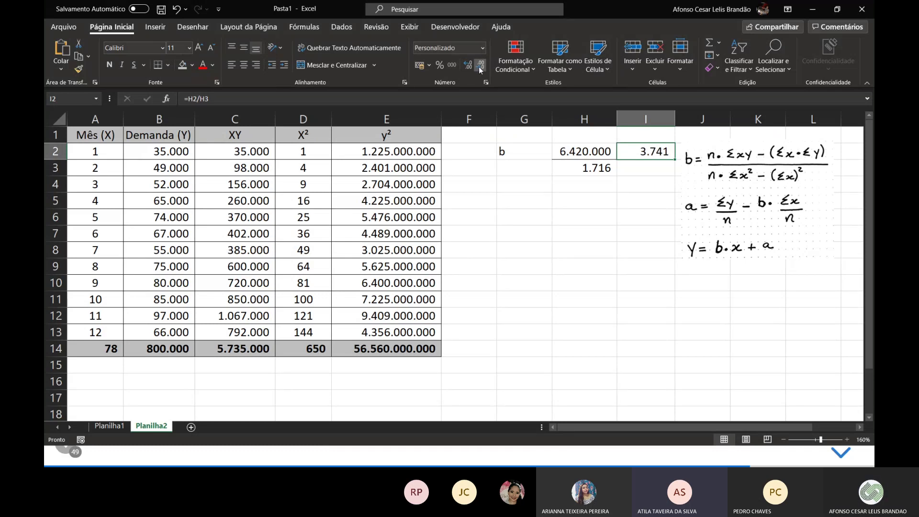
Review the denominator formula in H3 and its A13 reference against the formulas image, and select the b result in I2.
click(593, 170)
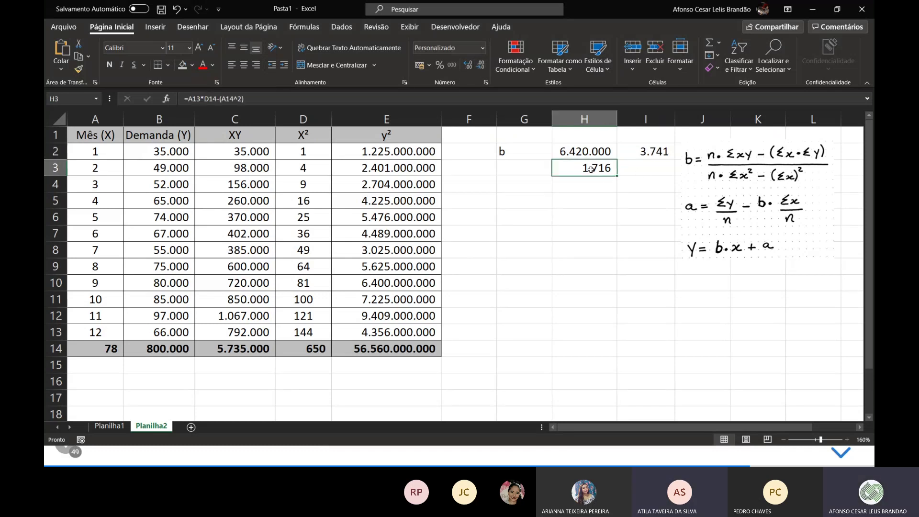
double_click(593, 172)
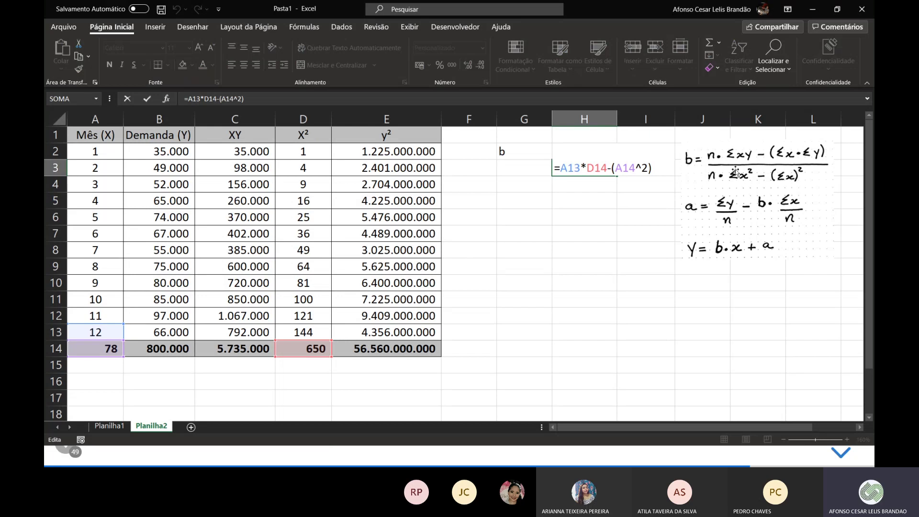
double_click(577, 169)
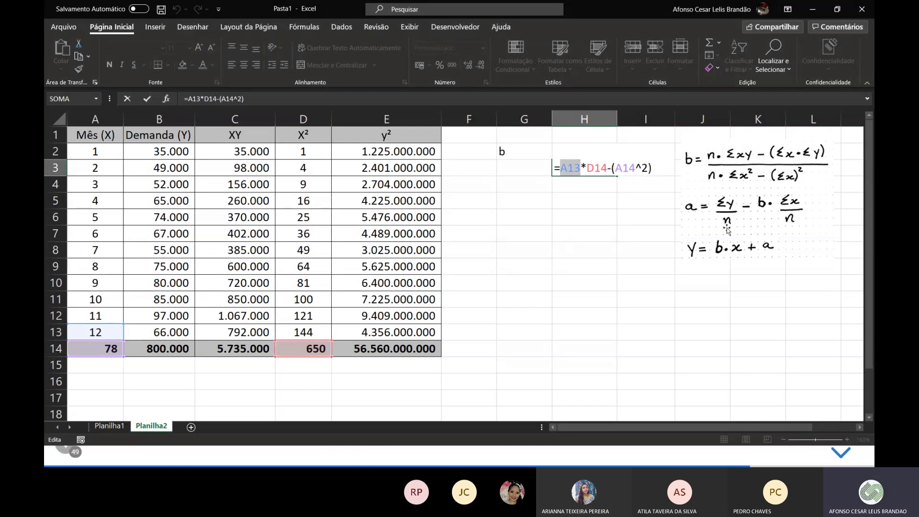
key(Return)
key(Up)
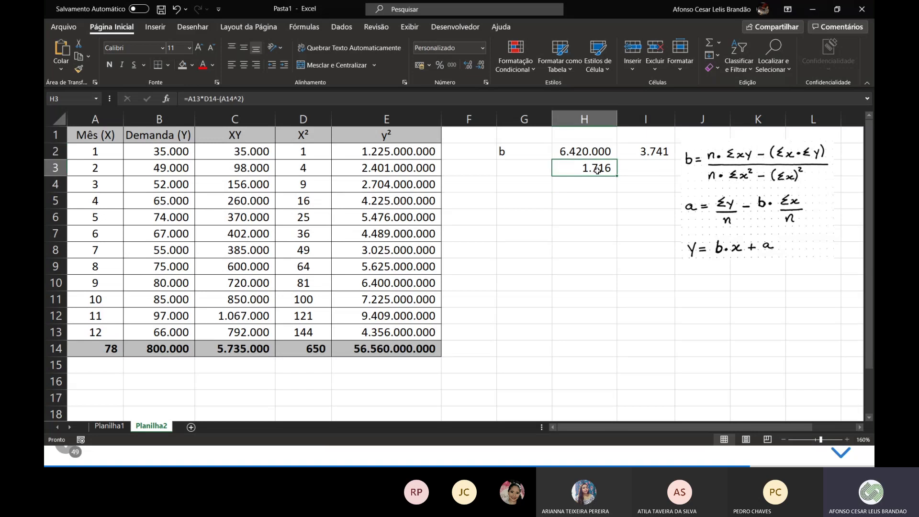
click(647, 151)
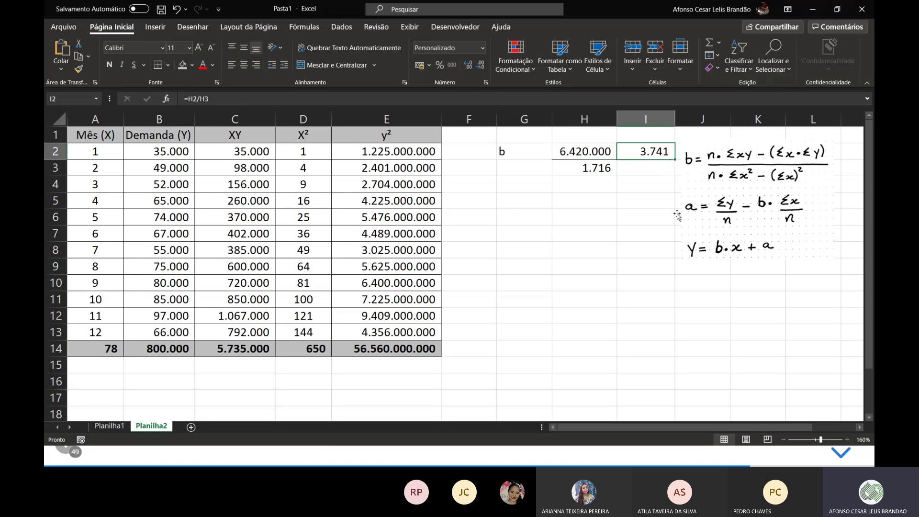
Change the label in G2 to "b =" and enter the label a in G5.
double_click(531, 150)
text(=)
key(Return)
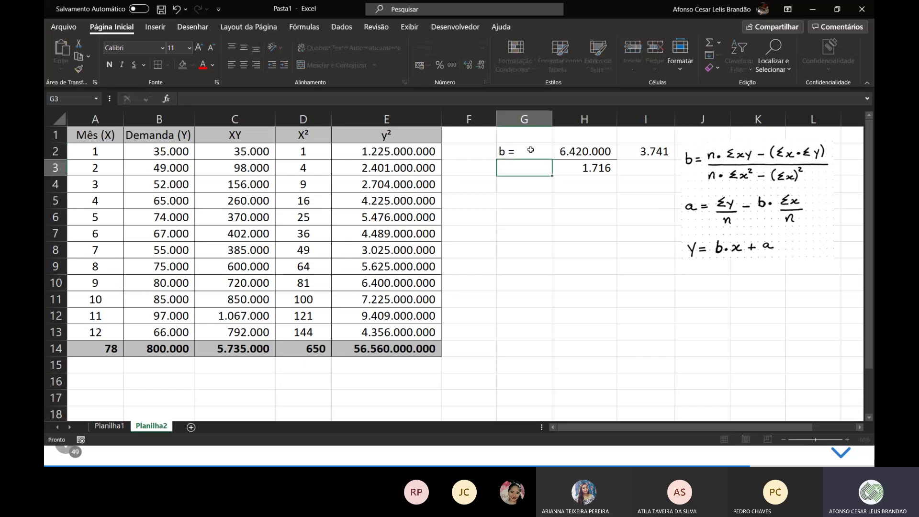
click(644, 153)
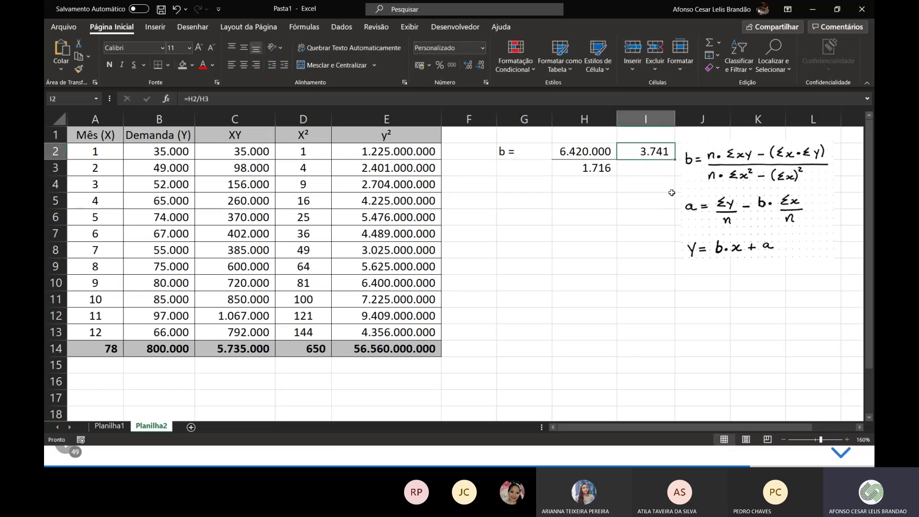
click(535, 203)
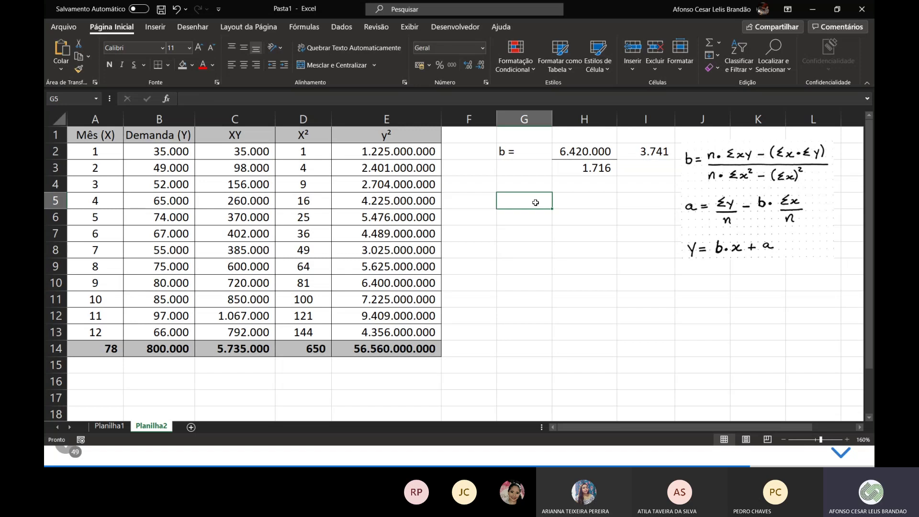
text(a)
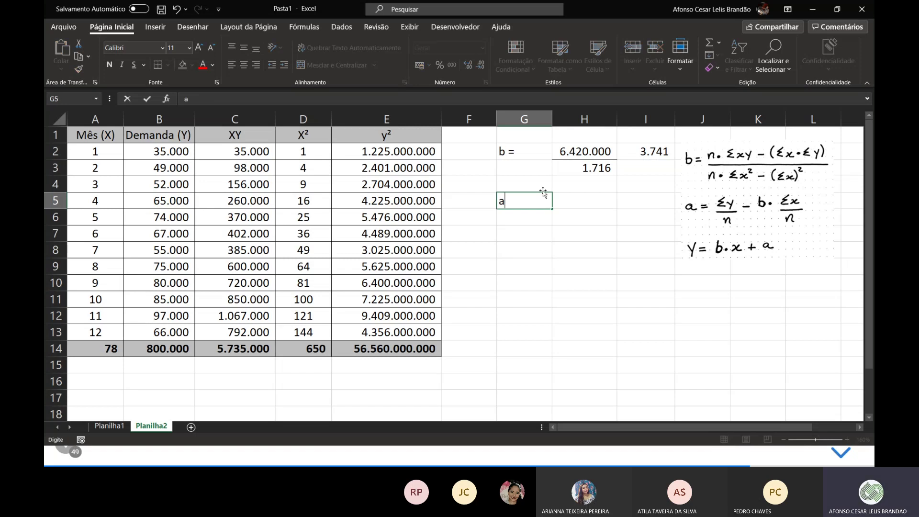
key(Tab)
text(=)
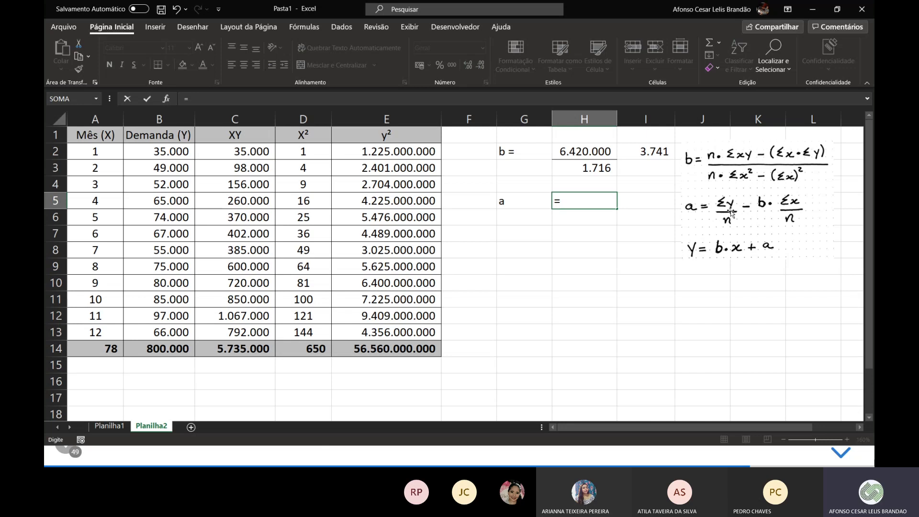
key(Escape)
Enclose the first product of the numerator in H2 in parentheses, making the formula =(A13*C14)-(A14*B14).
double_click(588, 152)
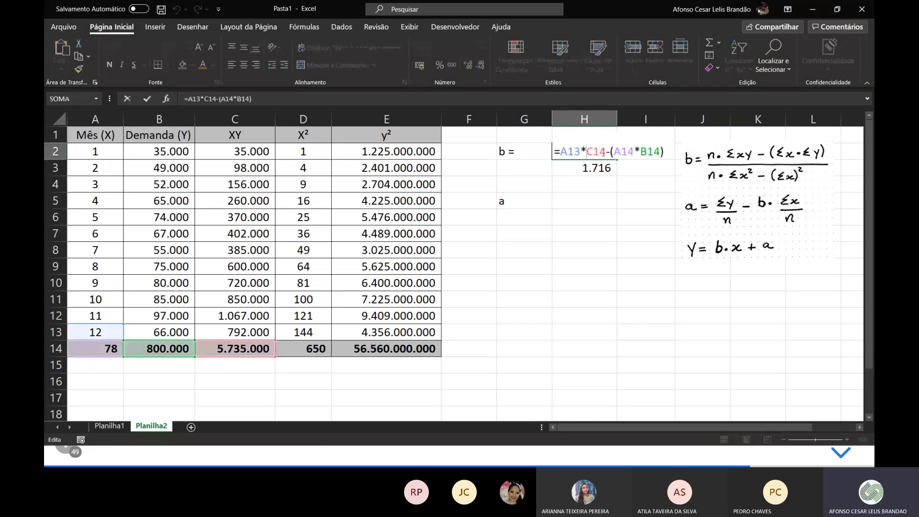
click(606, 152)
text())
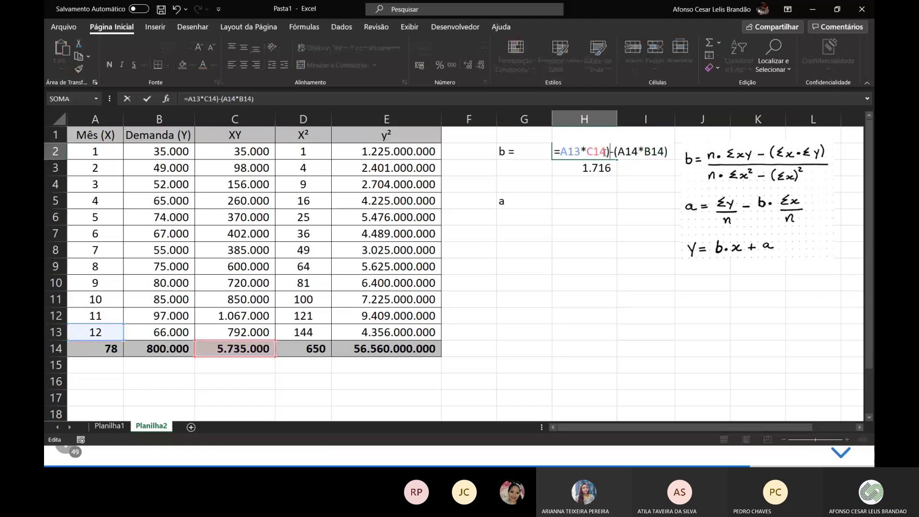
click(561, 153)
text(()
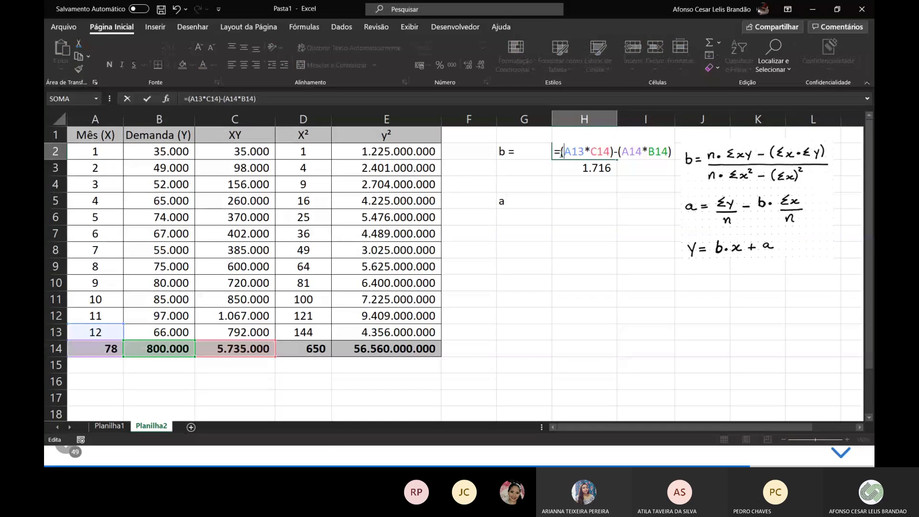
key(Return)
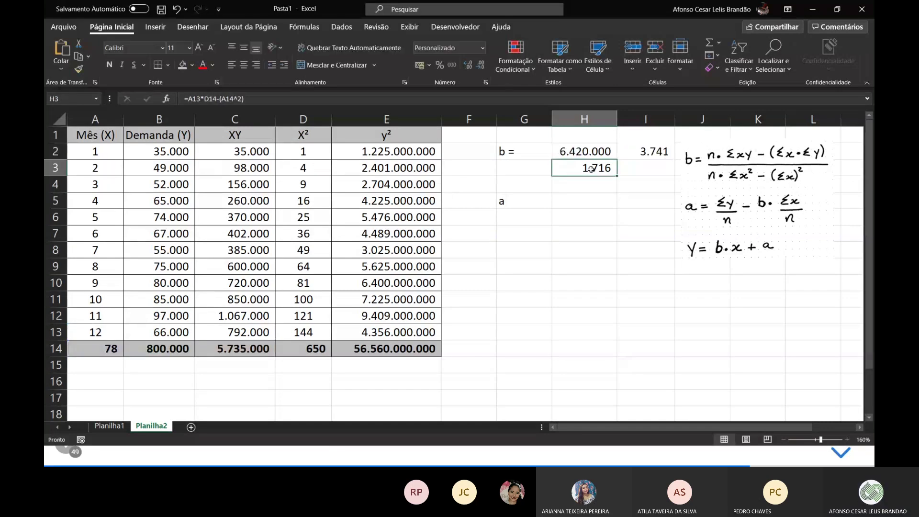
Enclose the first product of the denominator in H3 in parentheses, making the formula =(A13*D14)-(A14^2).
double_click(592, 169)
click(607, 168)
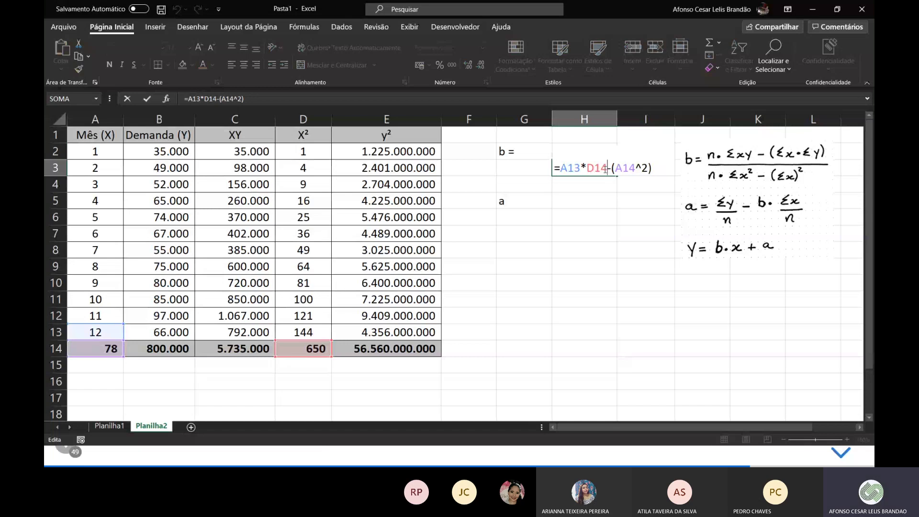
text())
text(()
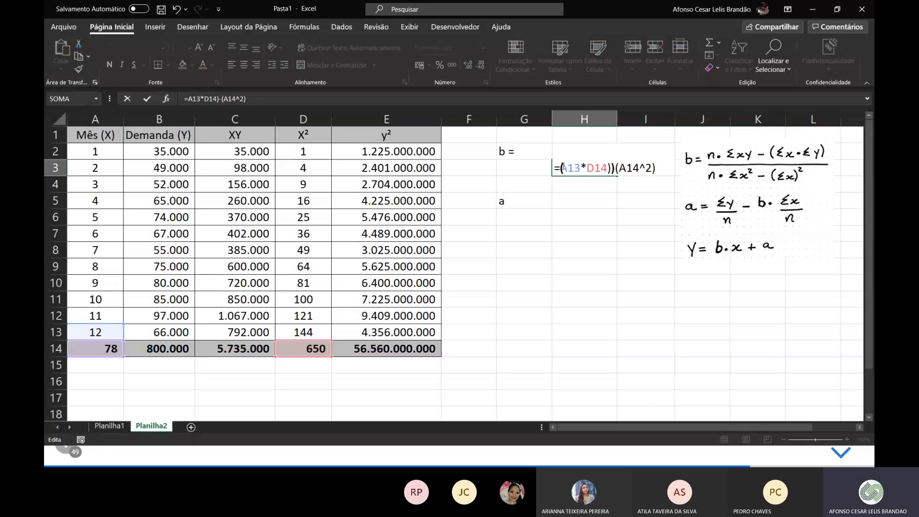
key(Return)
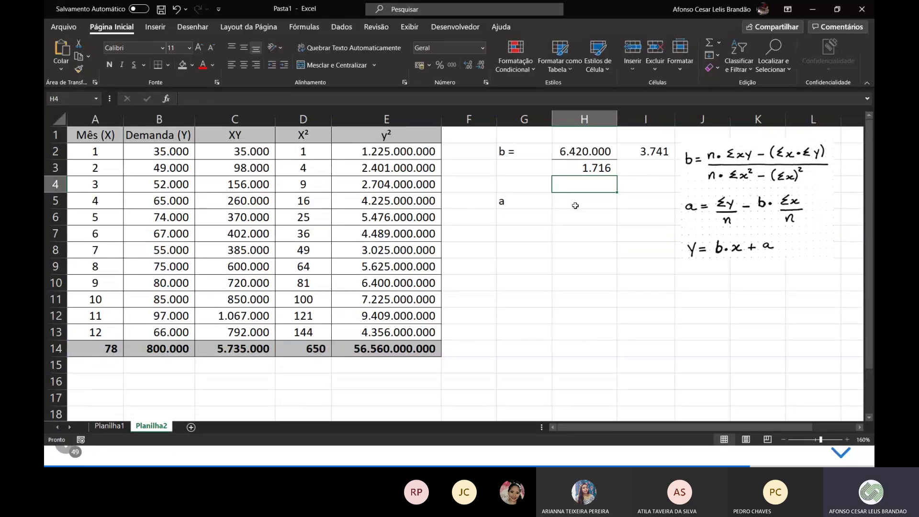
Change the label in G5 to "a =".
click(543, 205)
double_click(541, 205)
text(=)
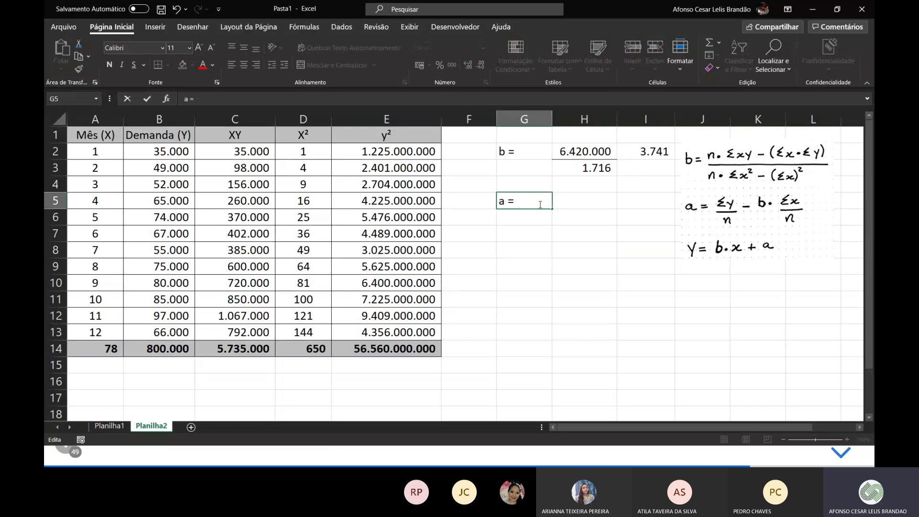
key(Return)
Start the formula for a in H5 with total demand divided by n, entering =(B14/A13)-( as its first part.
key(Up)
key(Right)
text(=)
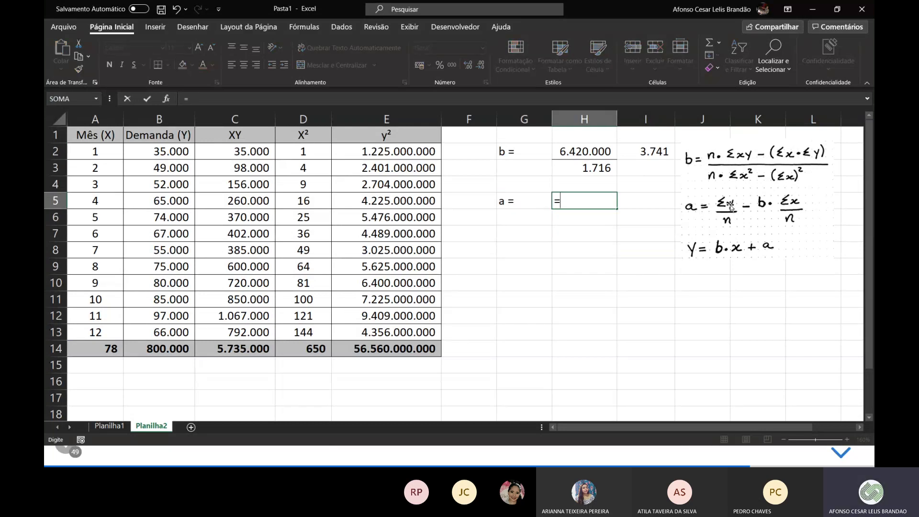
text(()
click(181, 346)
text(/)
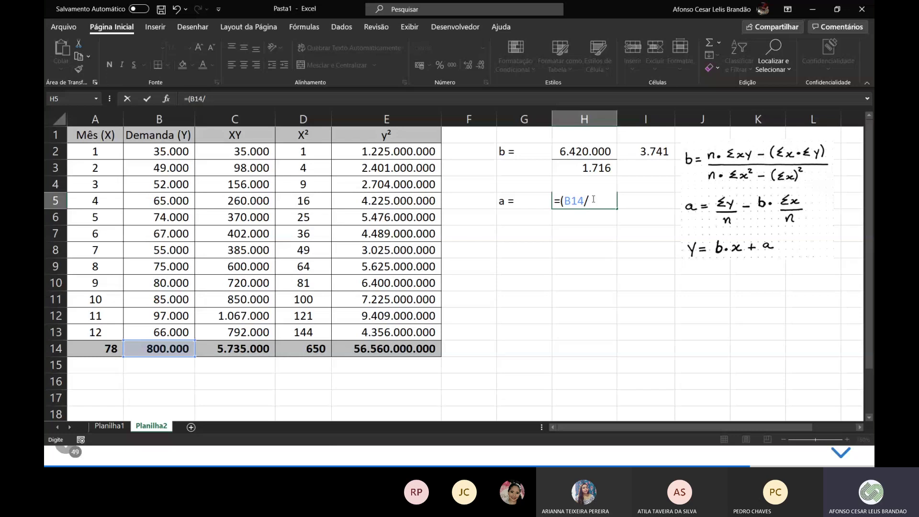
click(110, 331)
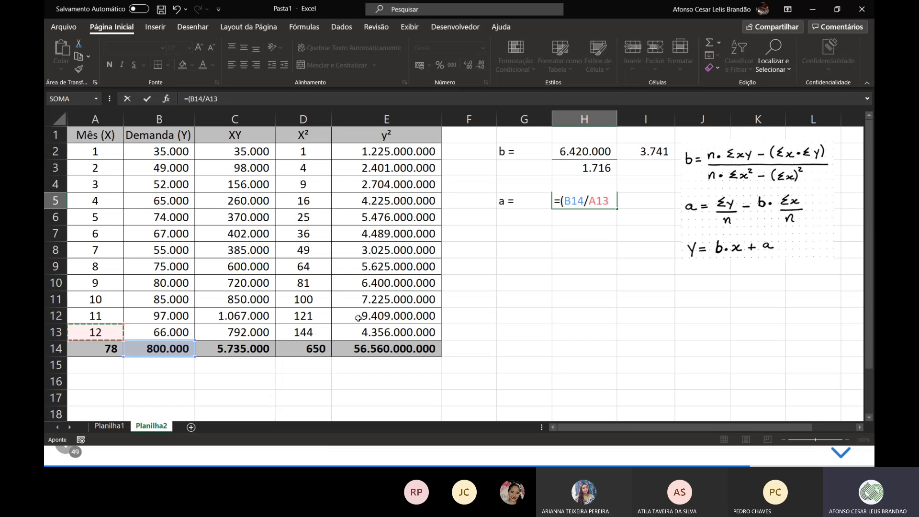
text()-()
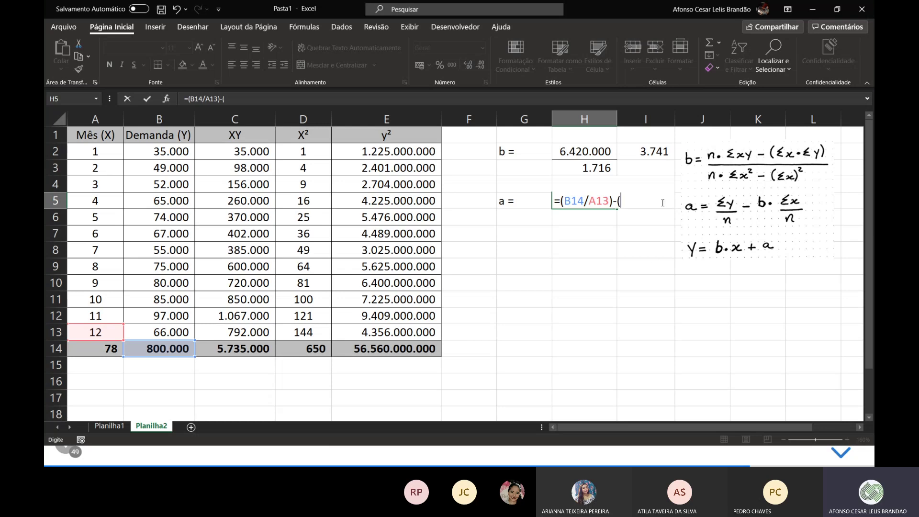
Complete the formula for a in H5 with b times the month total over n, as =(B14/A13)-(I2*A14/A13), and select the result.
click(653, 153)
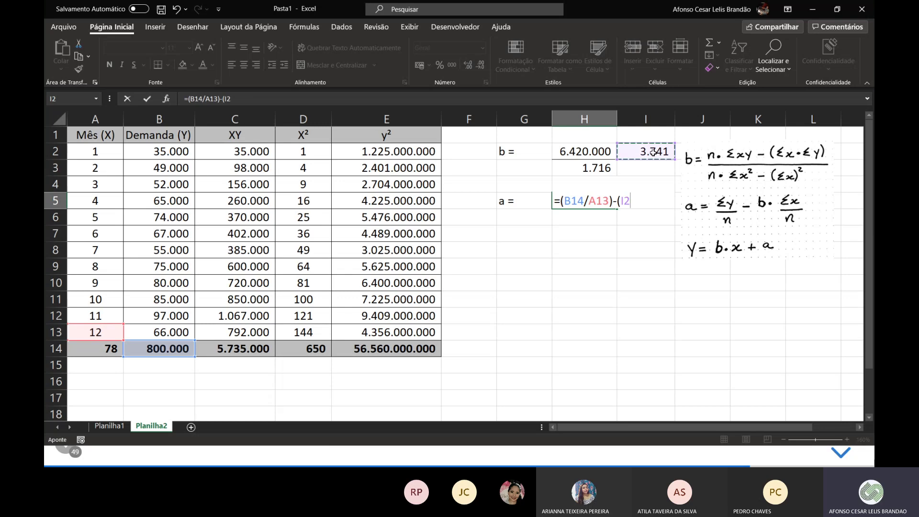
text(*)
click(106, 346)
text(/)
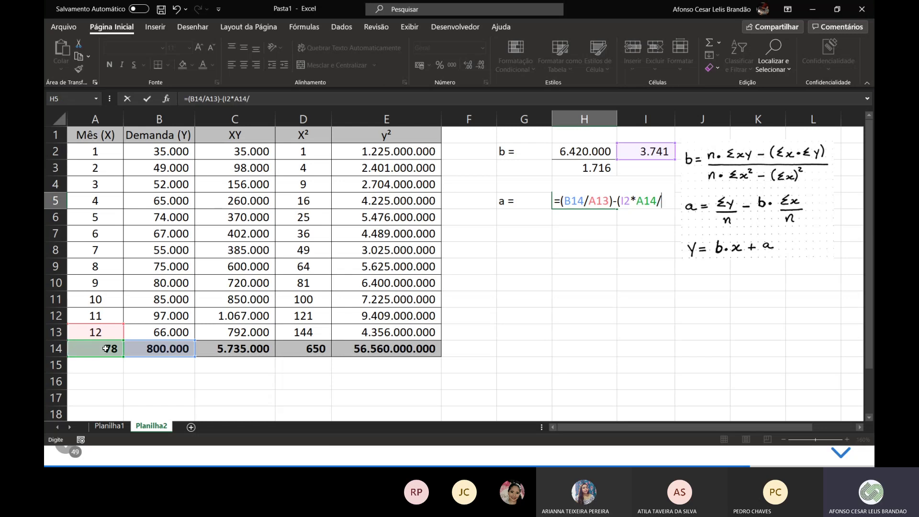
click(89, 333)
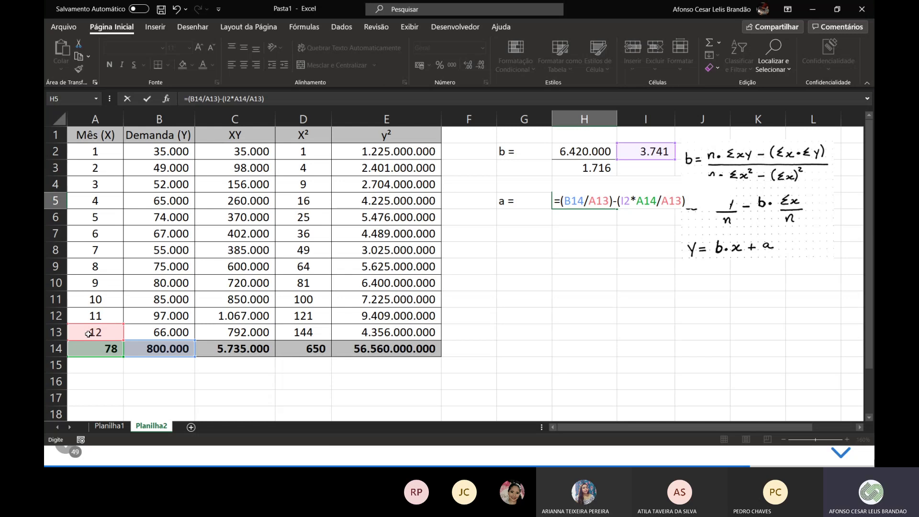
key(Return)
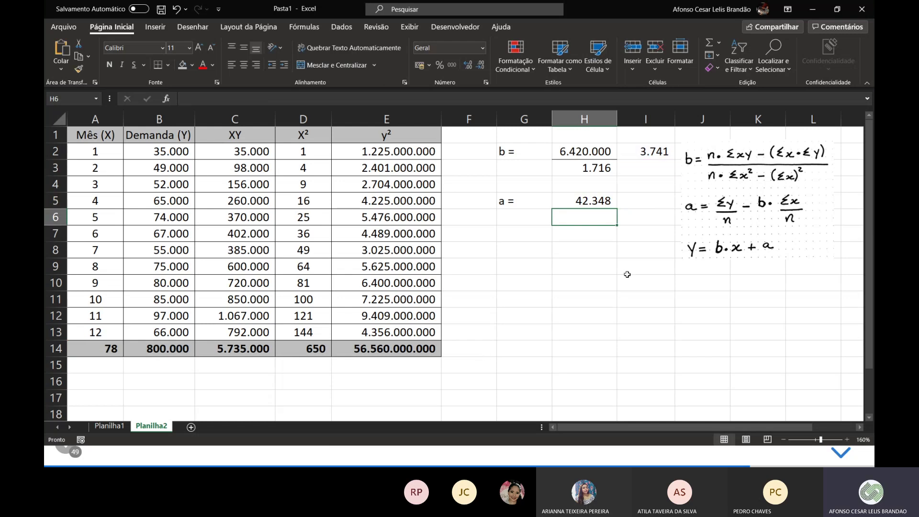
click(585, 201)
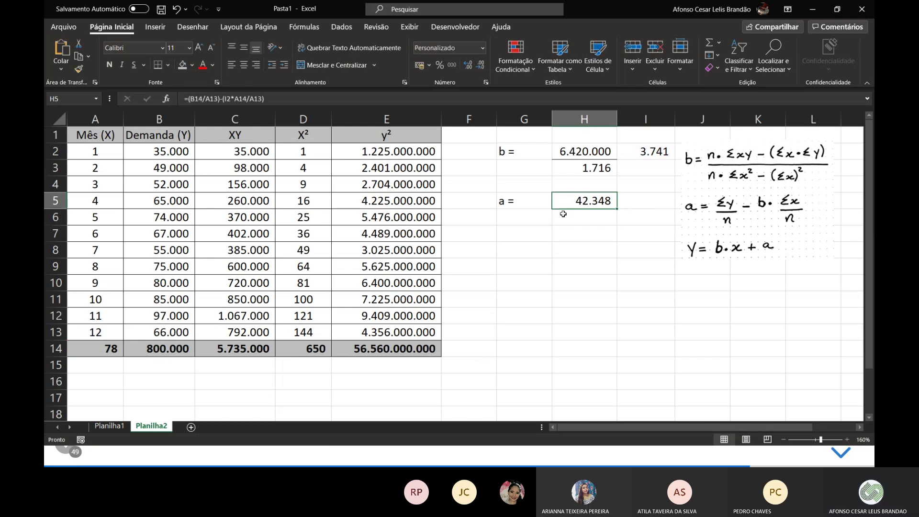
Enter the regression equation y = 3.741*x+42.348 as text in G7.
click(504, 236)
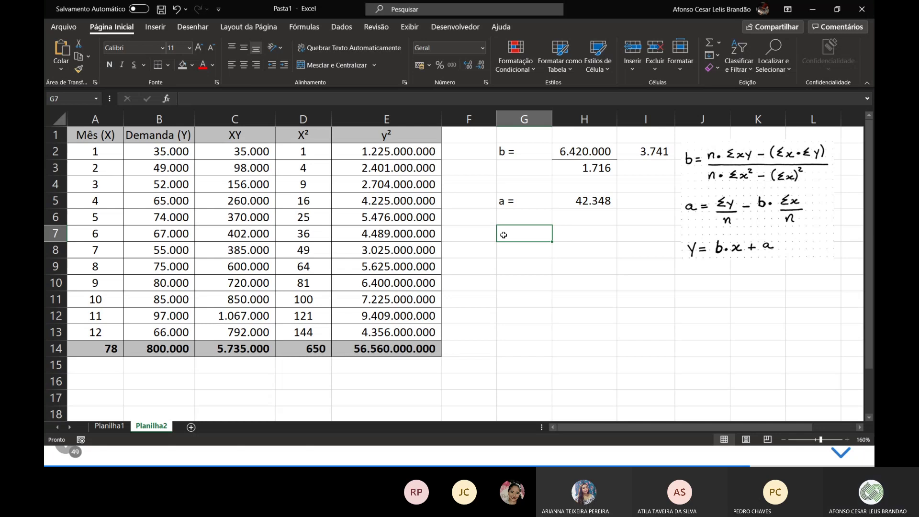
text(y =)
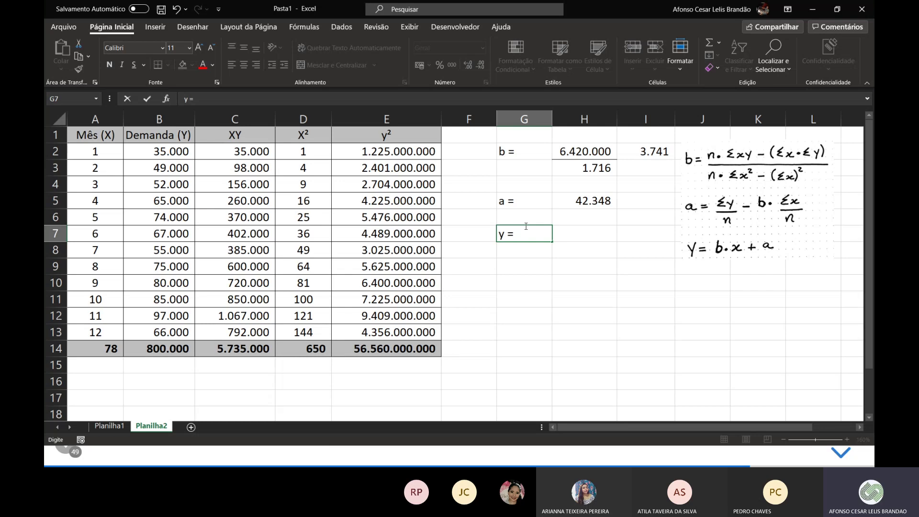
text(3.741*x+42.3)
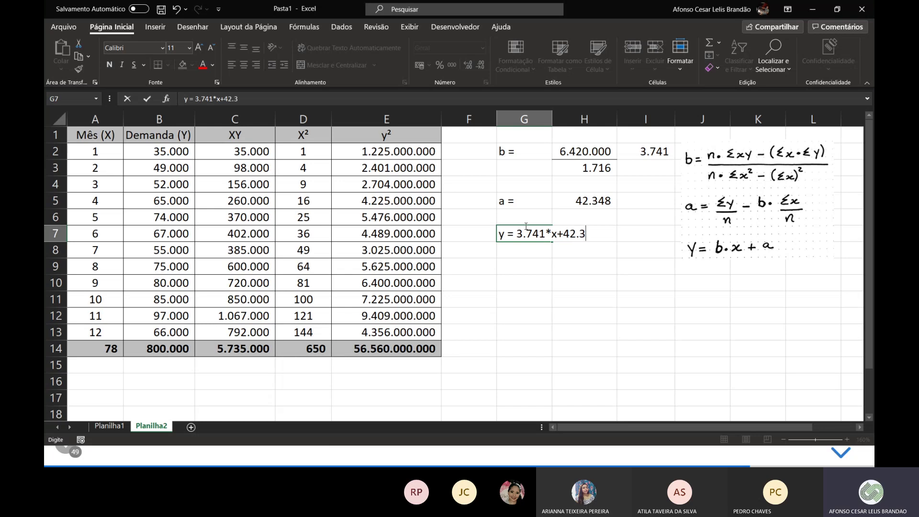
text(48)
key(Return)
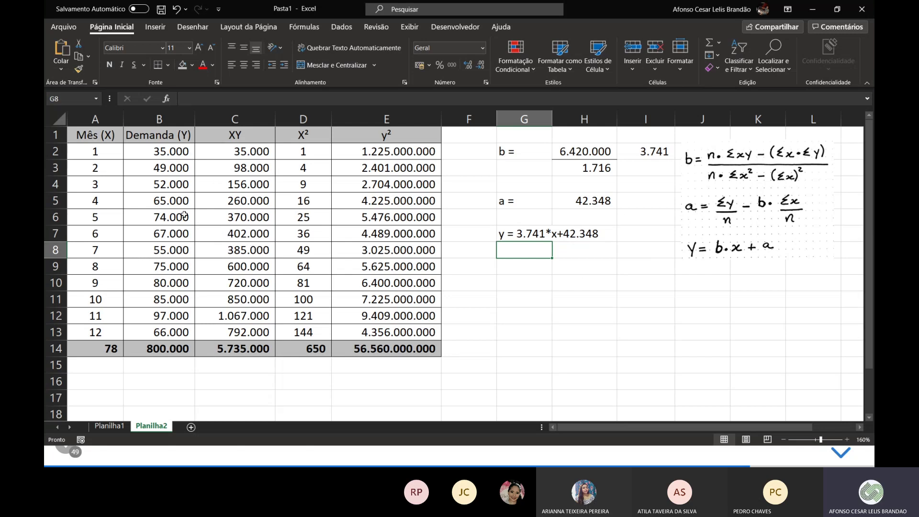
Insert a scatter chart of demand by month from A1:B13 and move it over columns E to K.
click(102, 136)
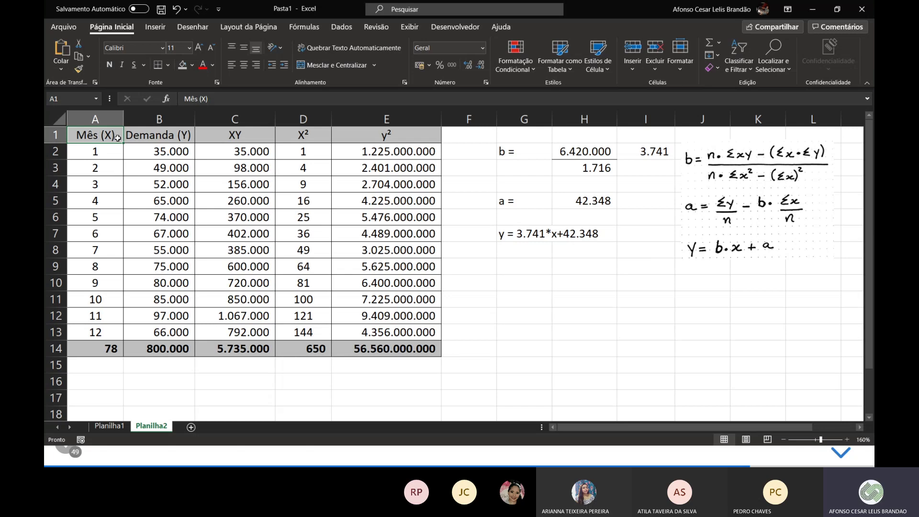
drag(117, 138, 163, 330)
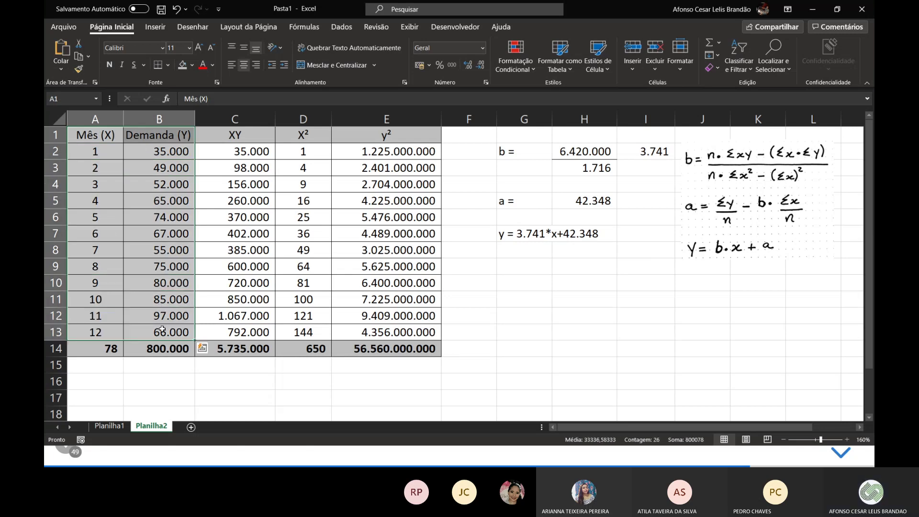
click(156, 27)
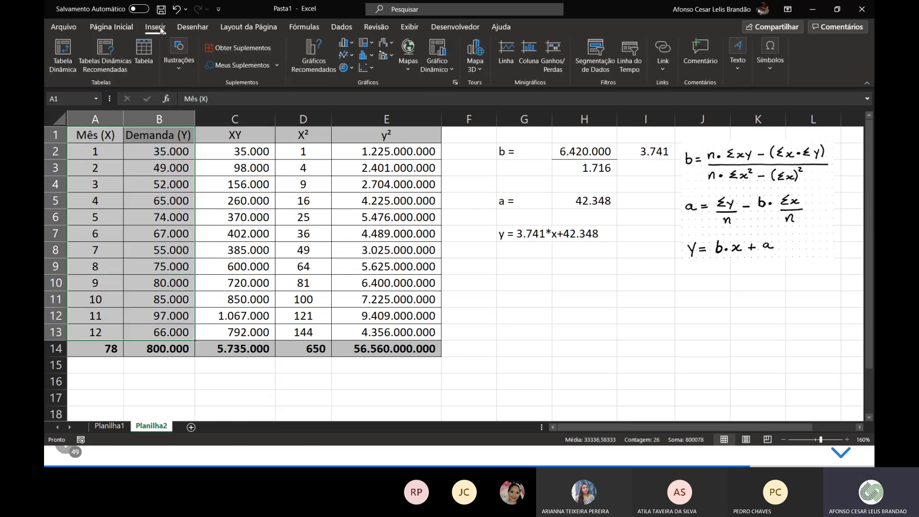
click(364, 68)
click(373, 105)
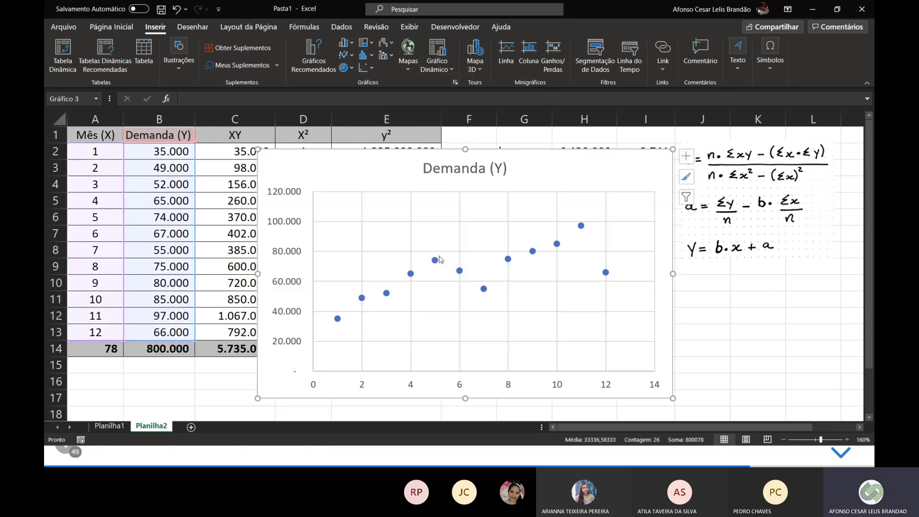
drag(534, 180, 659, 179)
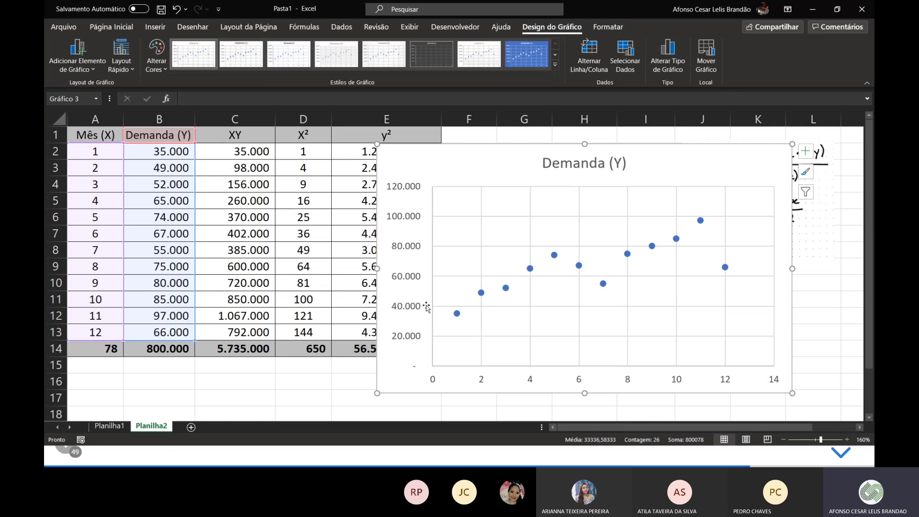
click(622, 167)
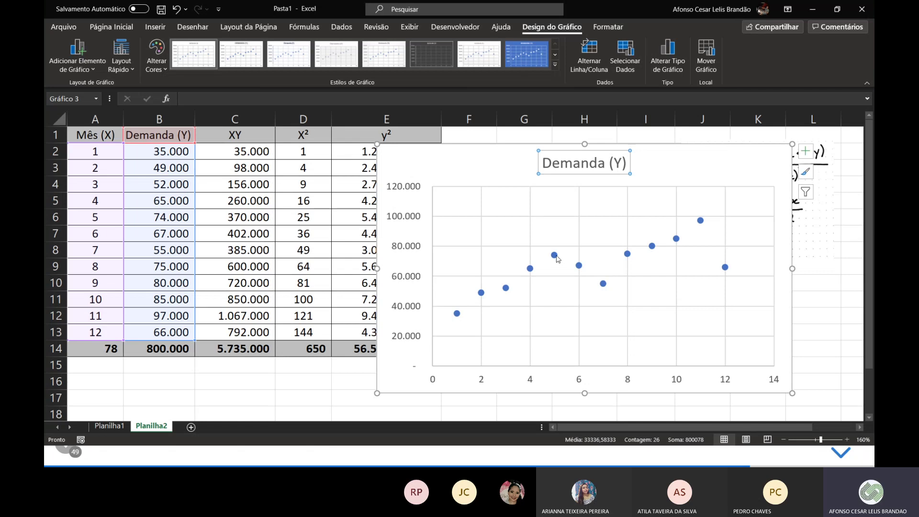
Add a linear trendline to the demand series and move the chart over the data table, selecting the trendline.
right_click(557, 258)
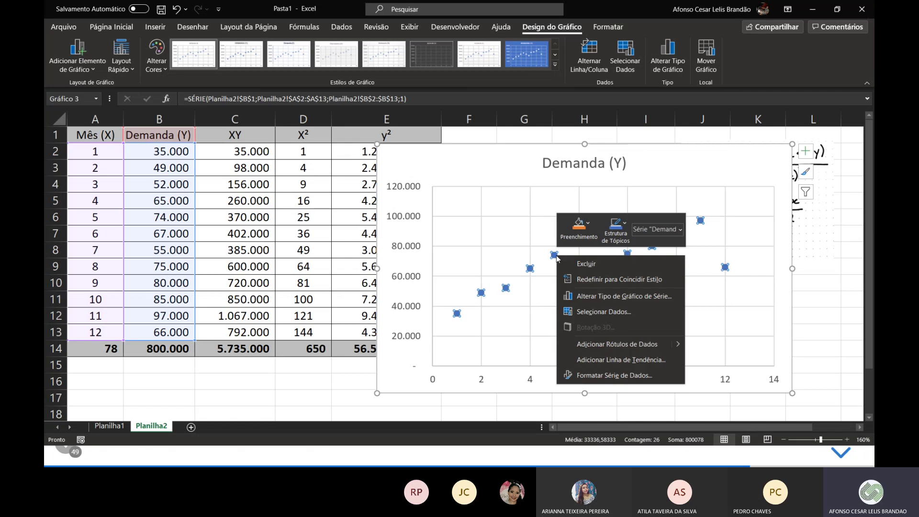
click(615, 360)
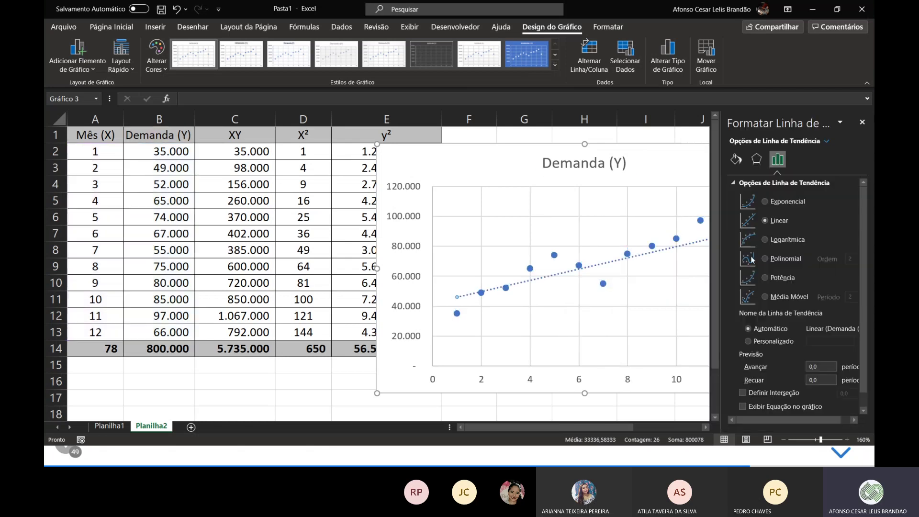
drag(643, 163, 441, 162)
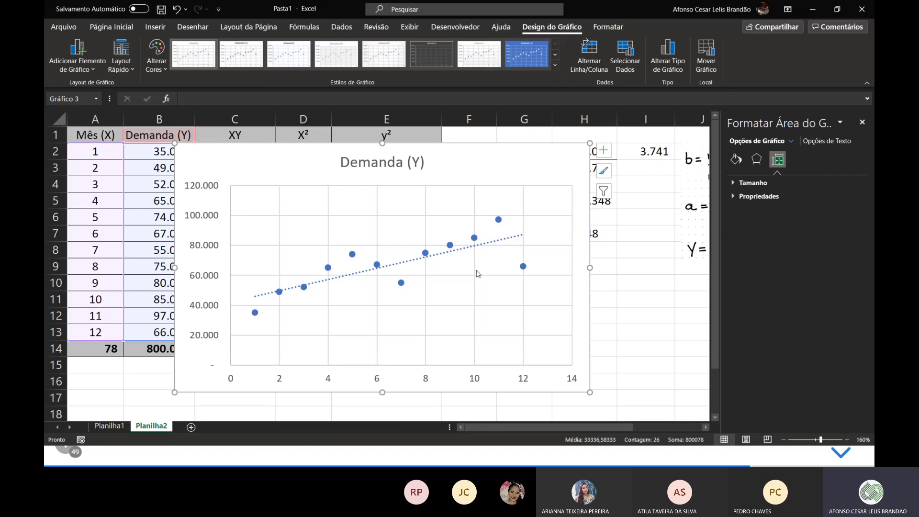
drag(537, 165, 459, 175)
click(436, 236)
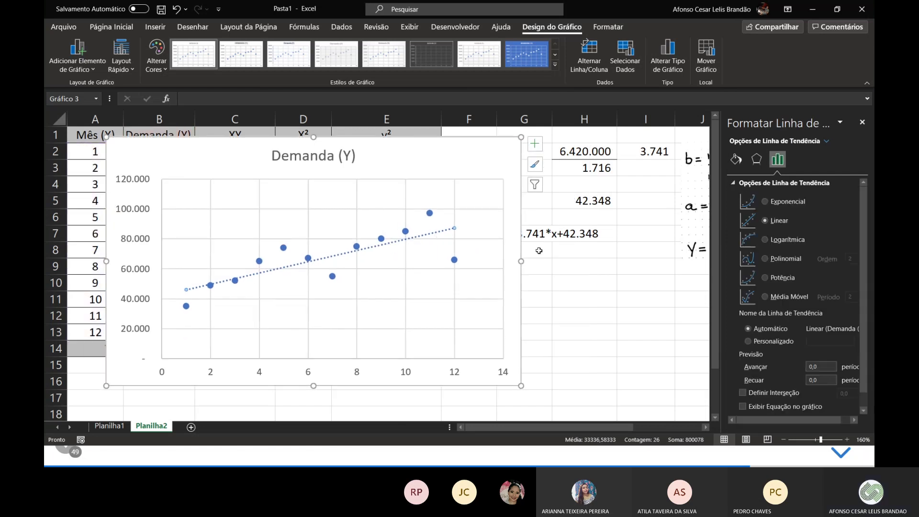
Display the trendline's equation and R-squared value on the chart, place them beside the title, and shift the chart clear of column G.
scroll(747, 398, down, 1)
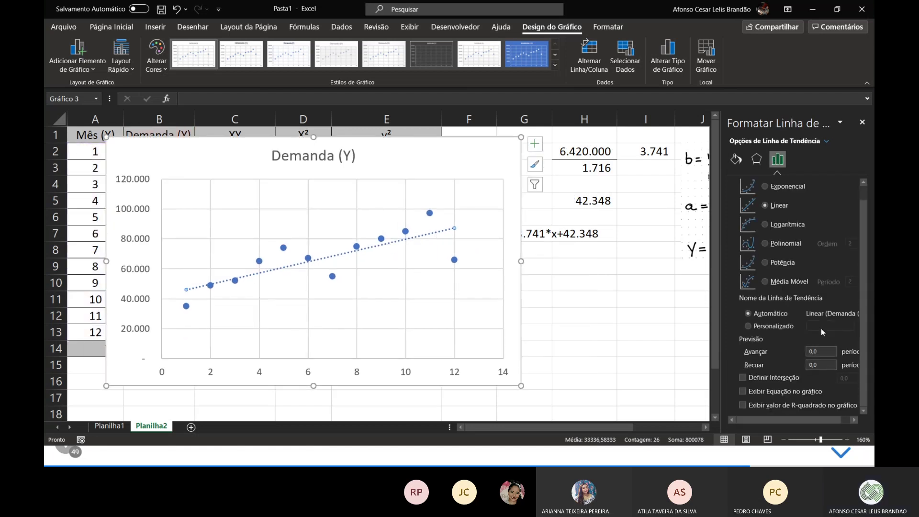
click(743, 392)
click(743, 406)
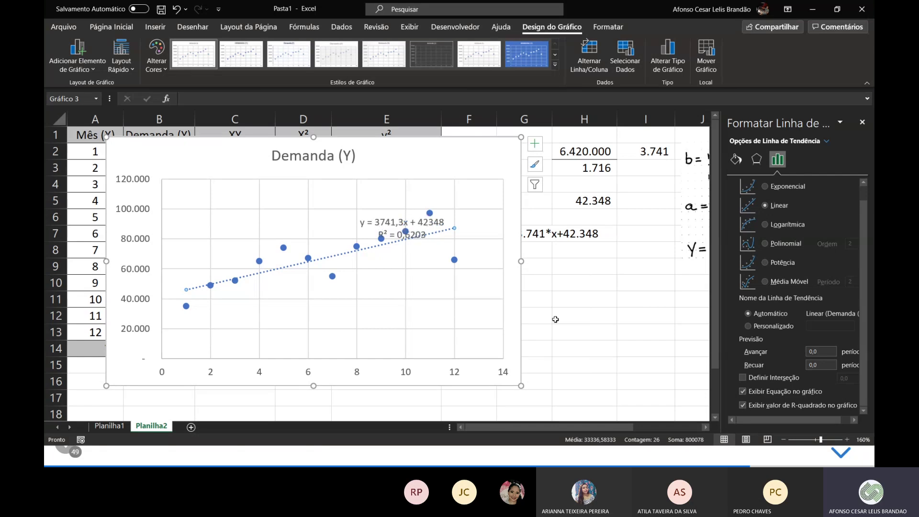
click(406, 217)
drag(405, 213, 430, 154)
drag(504, 154, 484, 155)
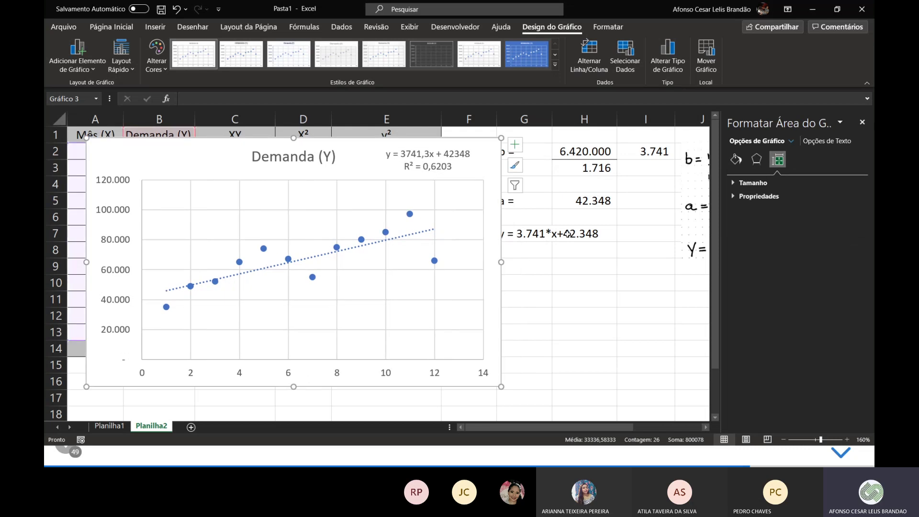
Check the references in the b formula =H2/H3 in I2 and show its result with one decimal place.
click(625, 154)
text(=H2/)
click(581, 166)
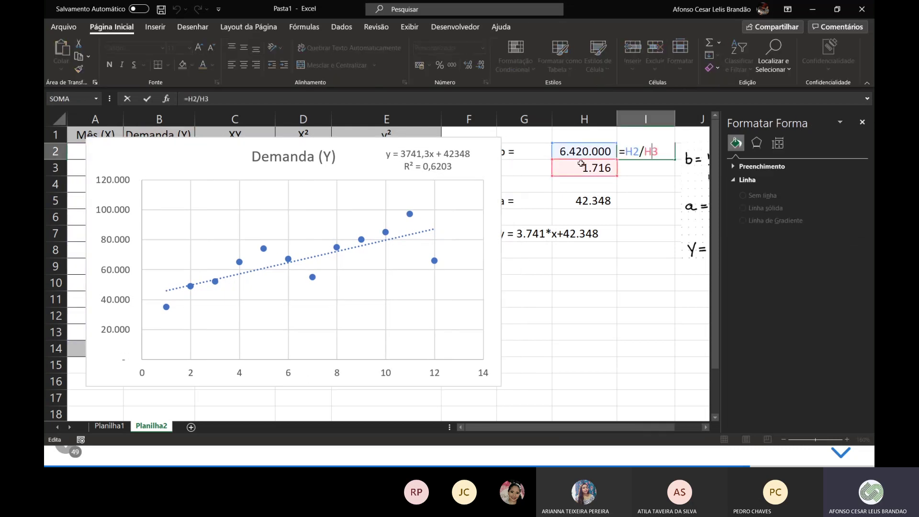
key(ctrl+Return)
click(467, 67)
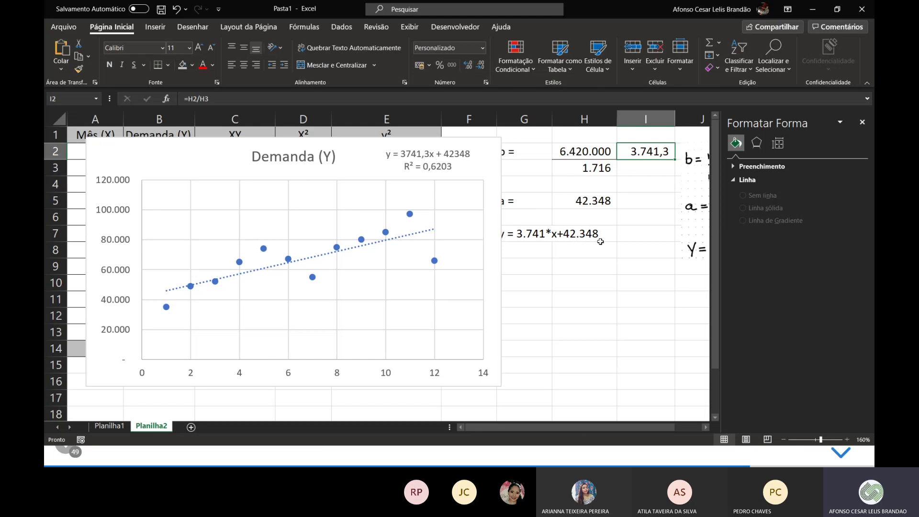
Reposition the demand chart over the data table and undo the accidental change to its data range.
drag(482, 168, 525, 190)
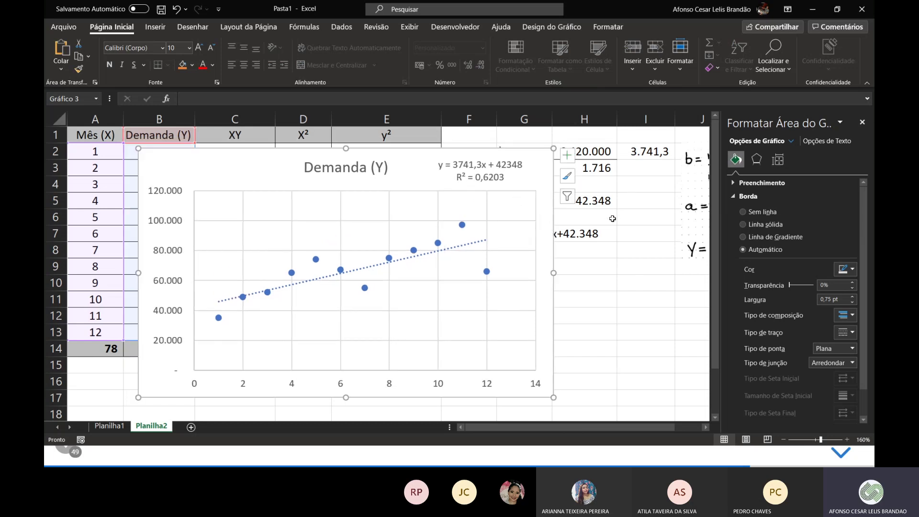
drag(531, 179, 481, 166)
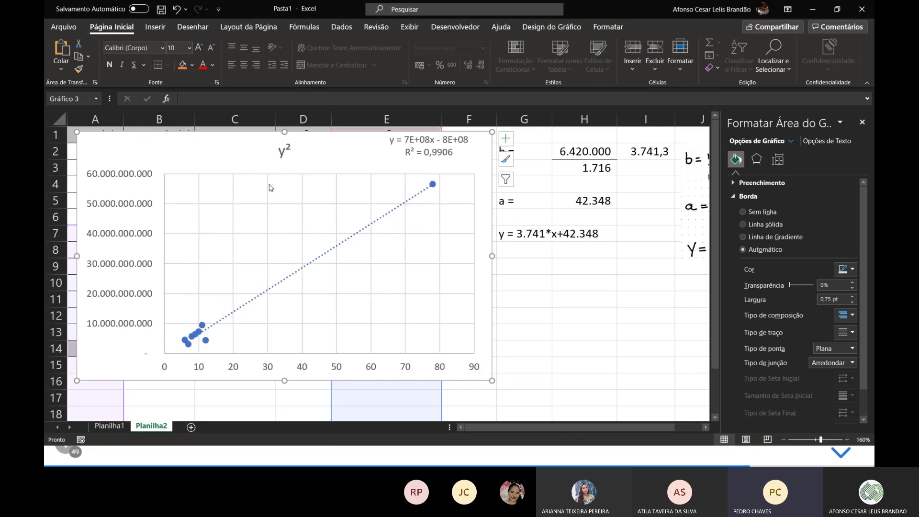
key(ctrl+z)
key(ctrl+z)
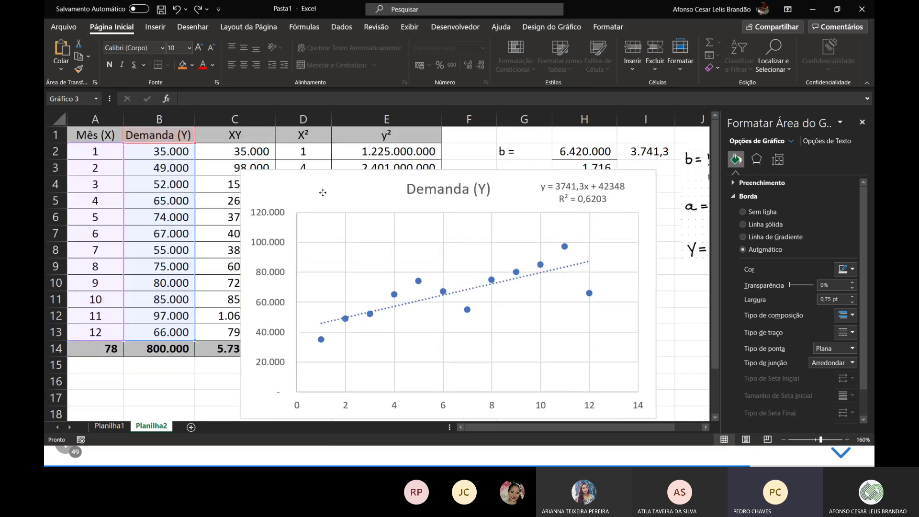
Move the demand scatter chart off the data table to the free area below the handwritten regression formulas.
drag(323, 193, 502, 277)
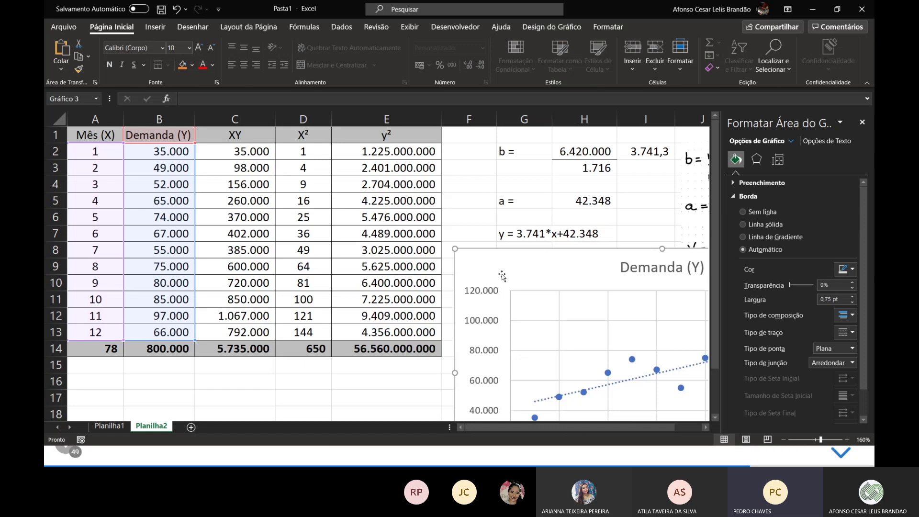
scroll(502, 276, down, 2)
scroll(502, 277, down, 1)
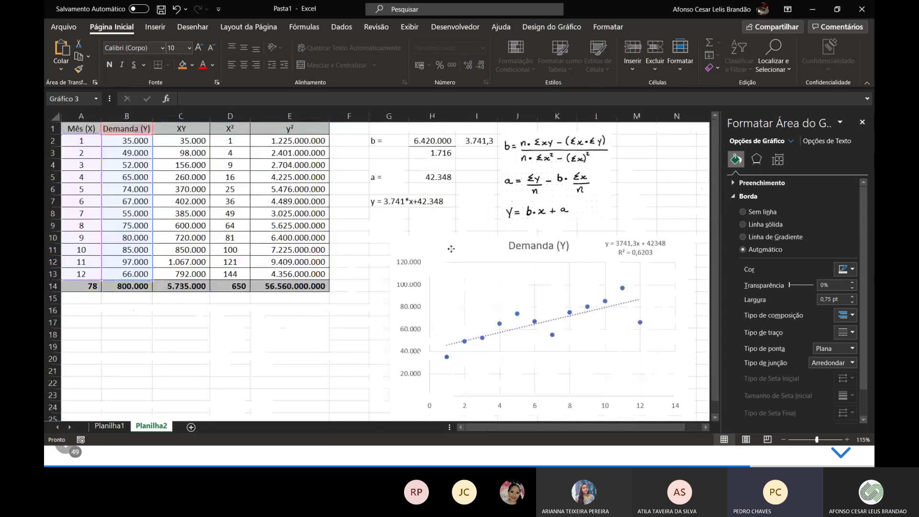
click(189, 307)
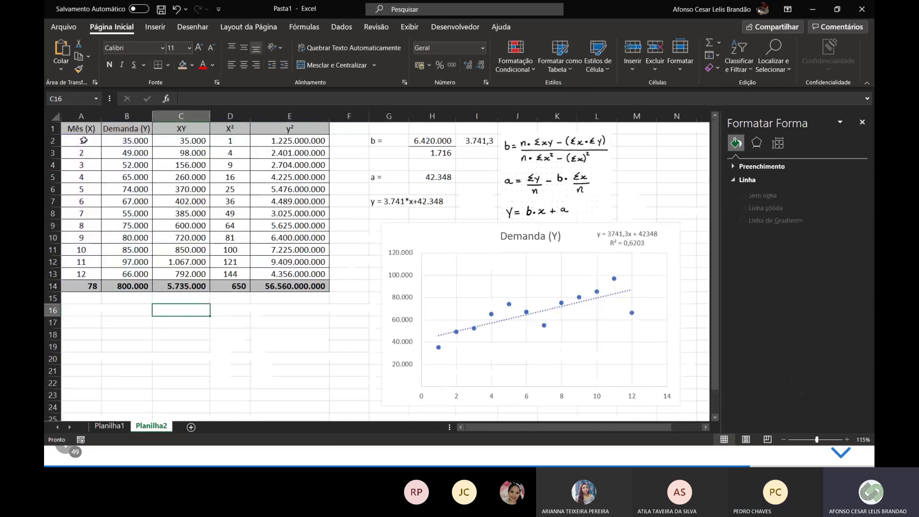
drag(84, 143, 88, 201)
click(92, 221)
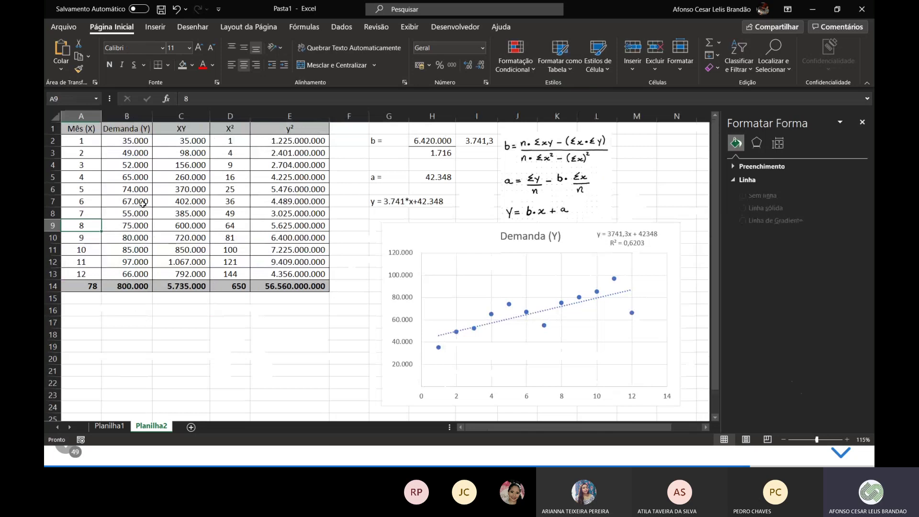
drag(418, 249, 445, 256)
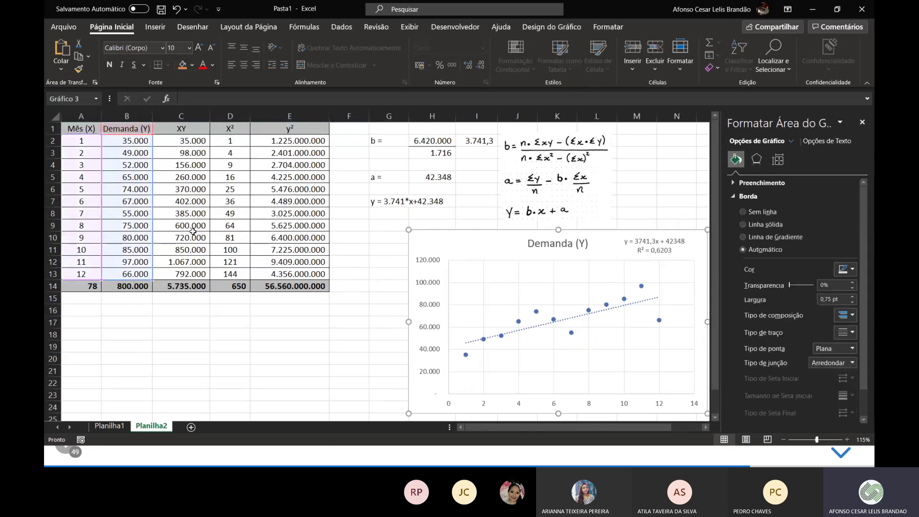
Try a 2D line chart of the demand values in B2:B13 and delete it.
click(192, 230)
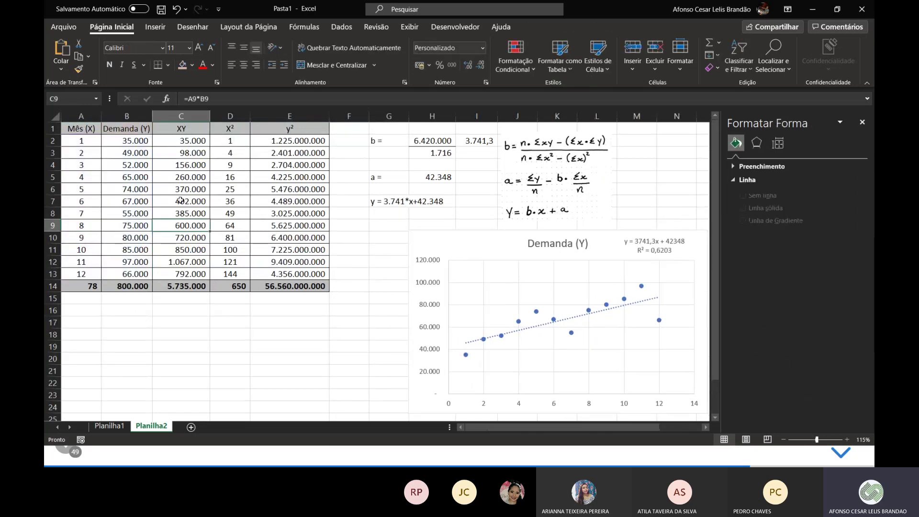
drag(138, 141, 137, 271)
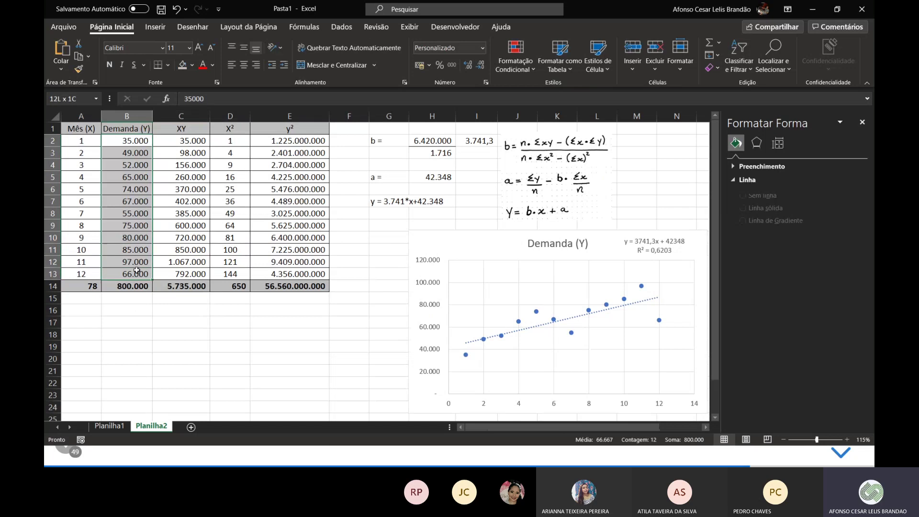
click(156, 27)
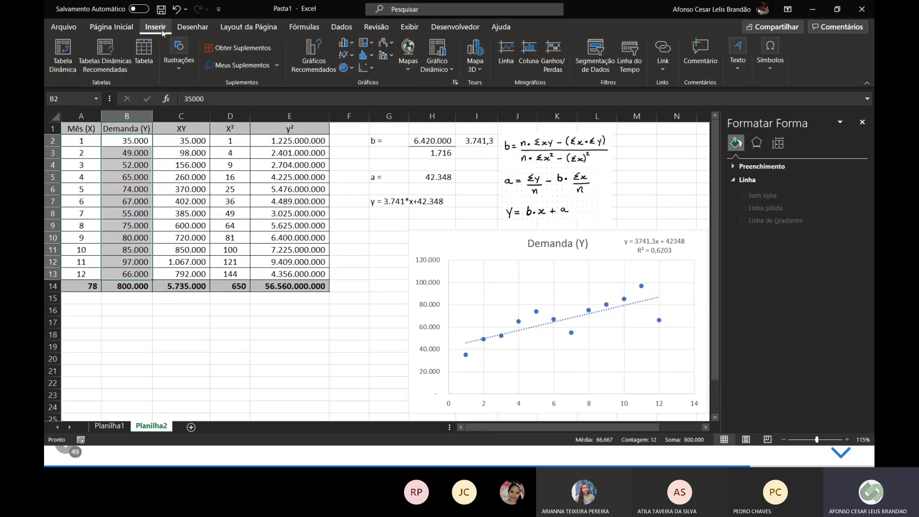
click(345, 55)
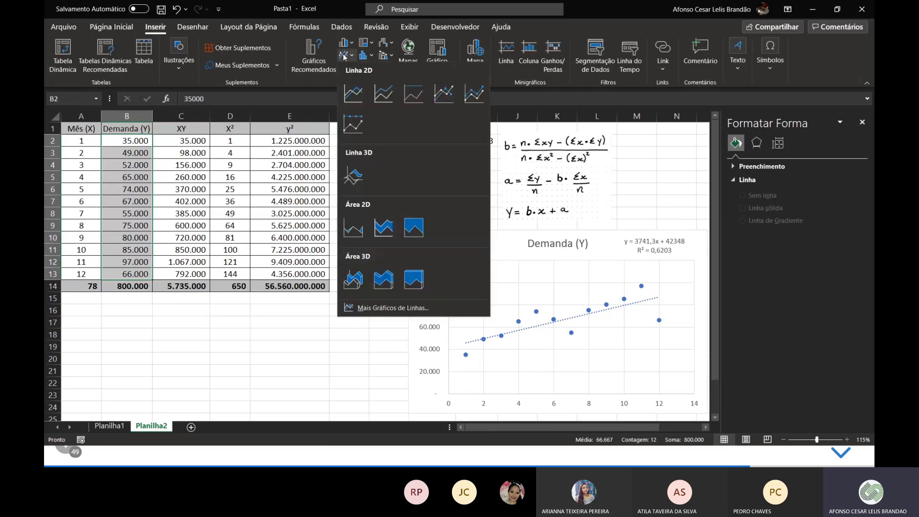
click(359, 92)
drag(460, 242, 375, 238)
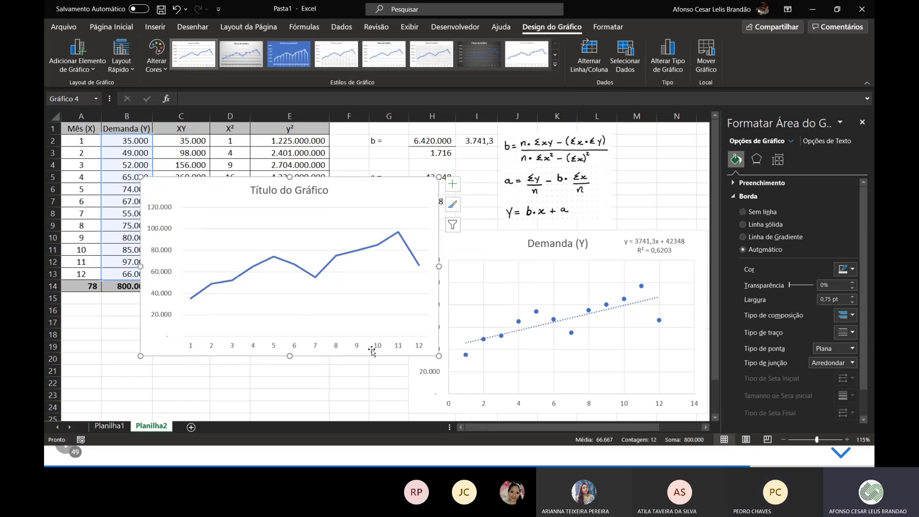
drag(360, 181, 428, 193)
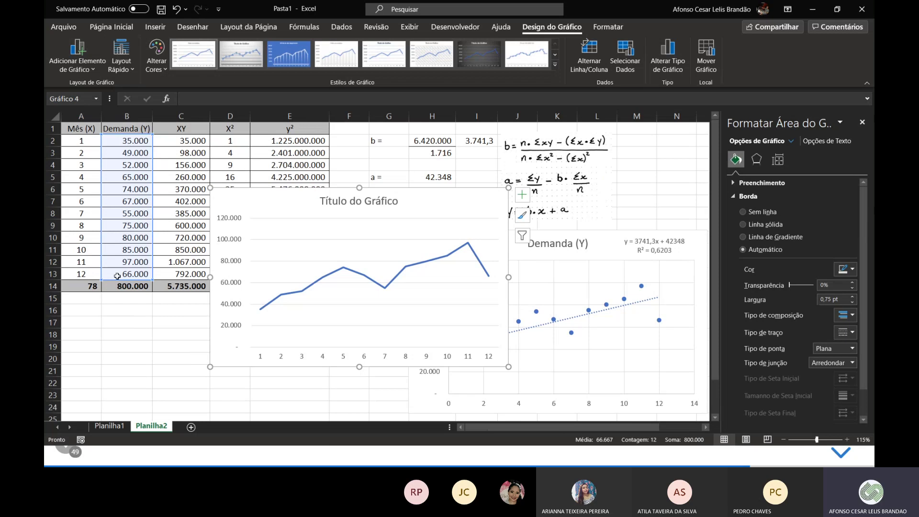
drag(451, 214, 441, 209)
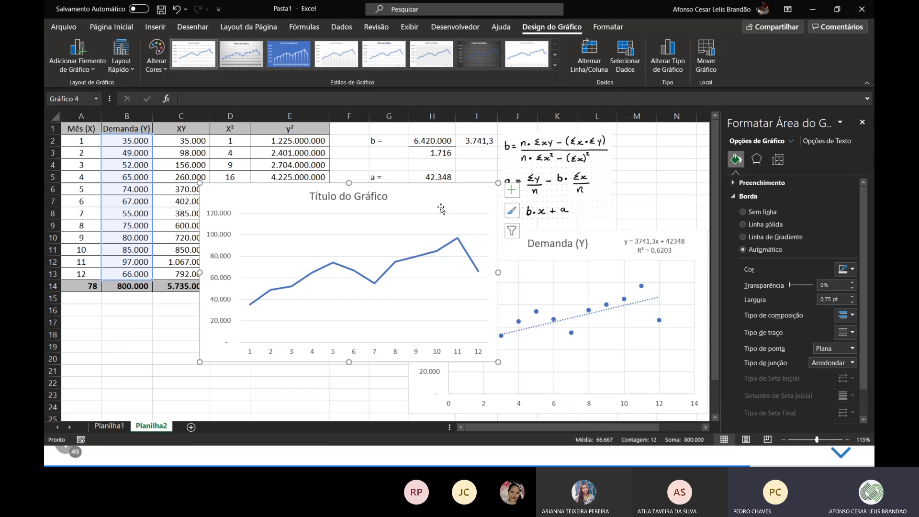
key(ctrl+z)
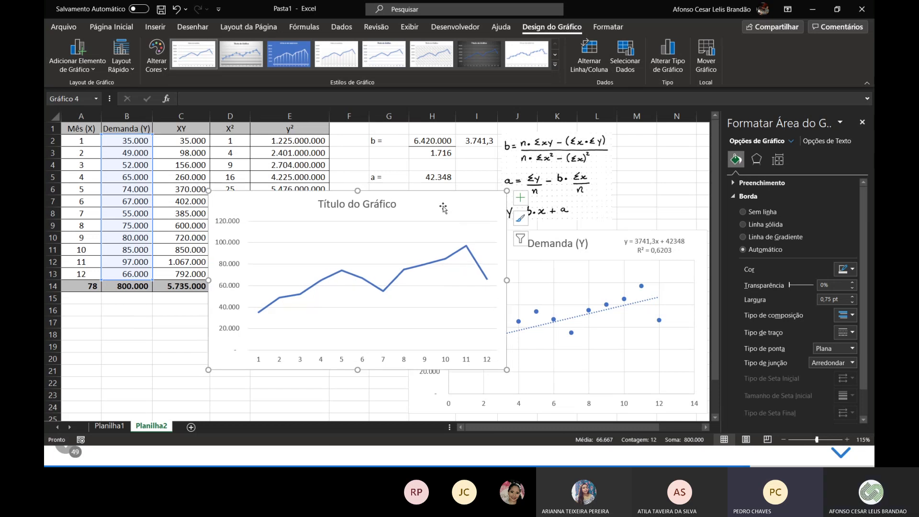
key(Delete)
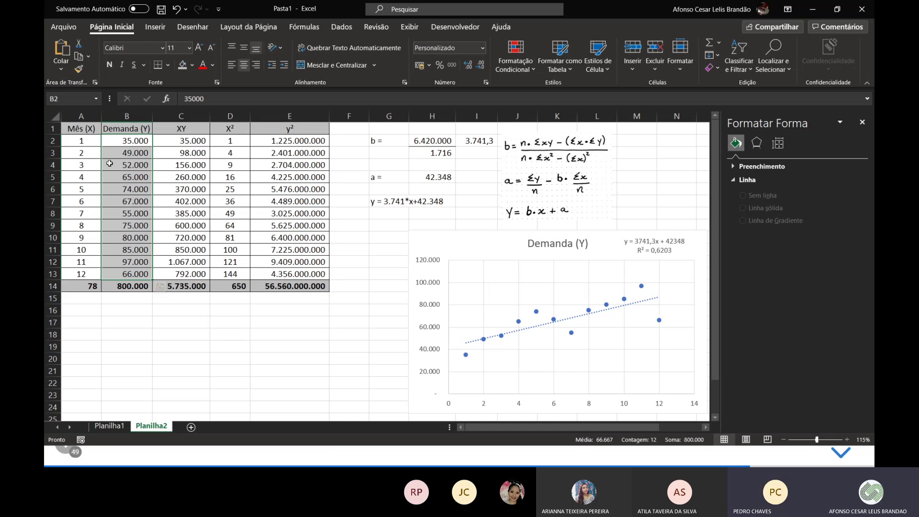
Copy the part from the equals sign onward of the chart's trendline equation and paste it into cell C17.
click(84, 142)
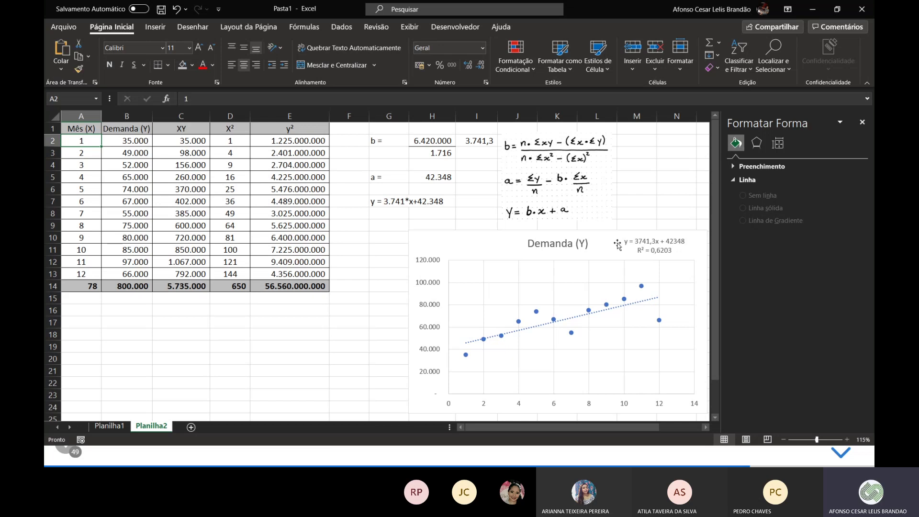
click(648, 241)
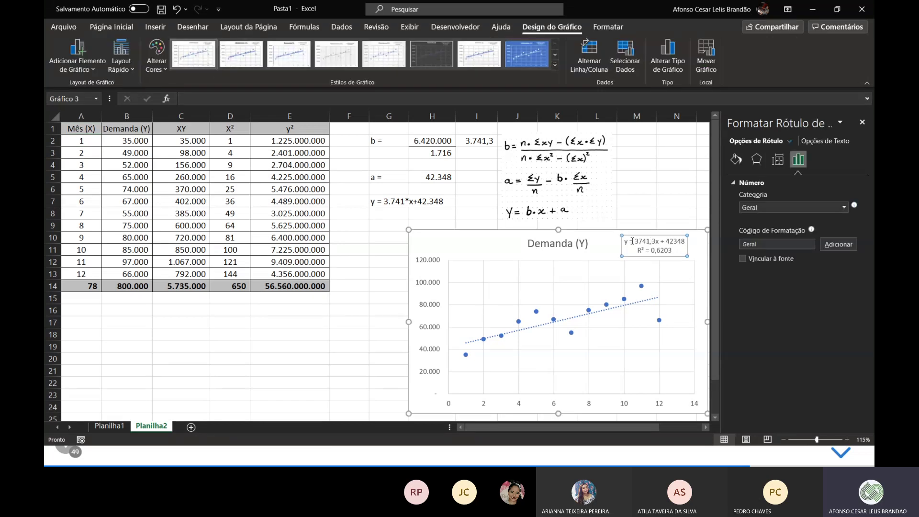
drag(630, 241, 682, 245)
key(ctrl+c)
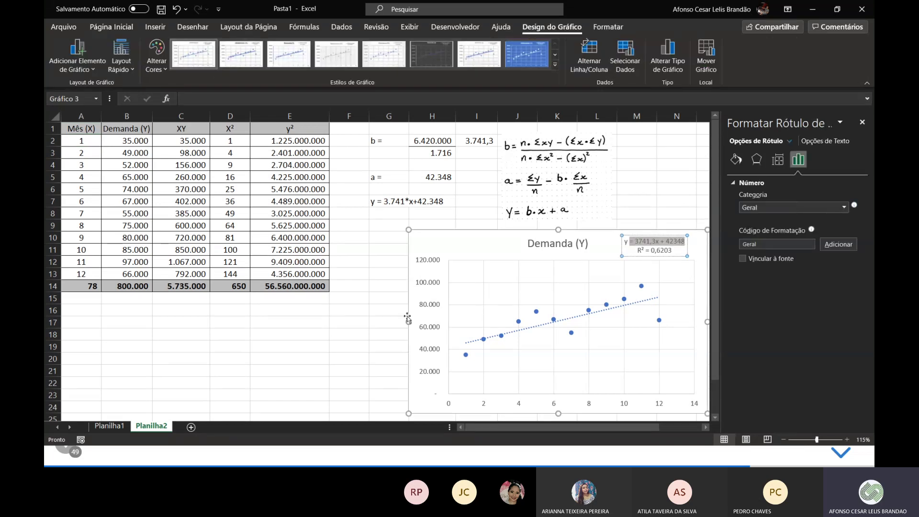
click(192, 323)
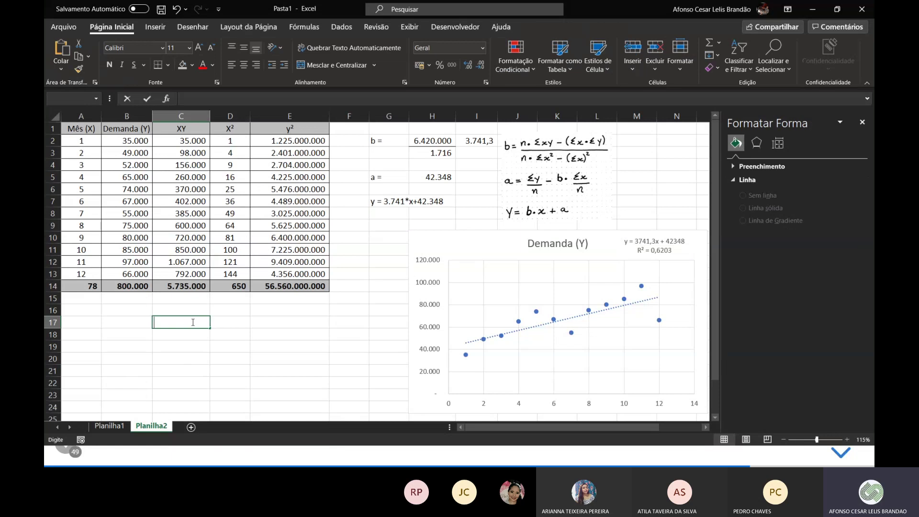
key(ctrl+v)
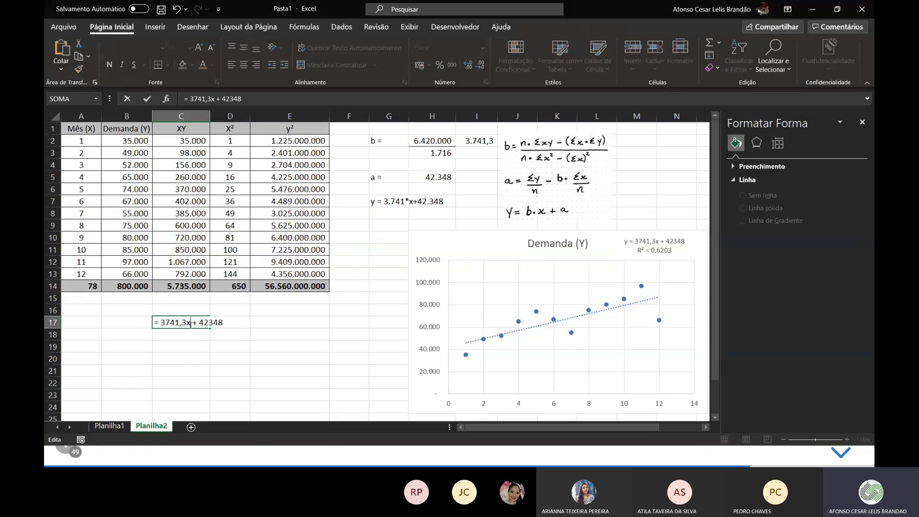
Replace x with *13 in the C17 formula to forecast month 13, giving = 3741,3*13 + 42348.
click(191, 322)
key(BackSpace)
text(*13)
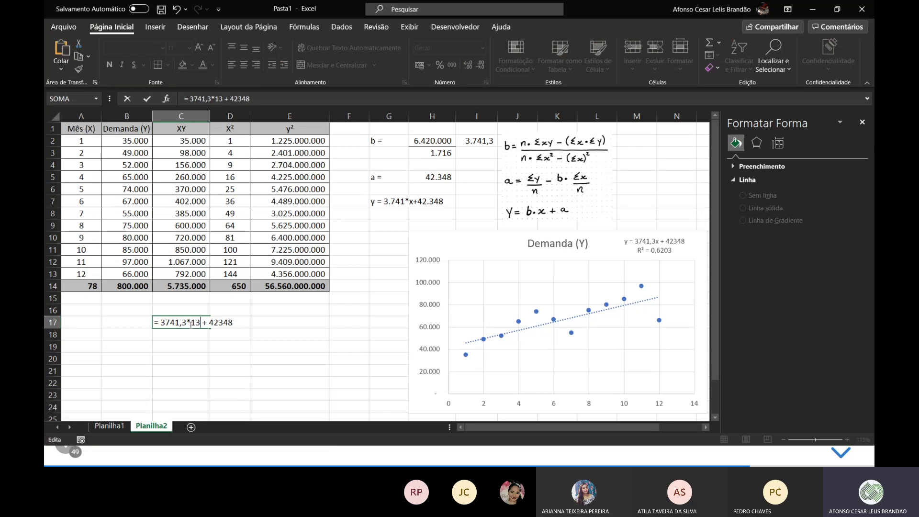
key(Return)
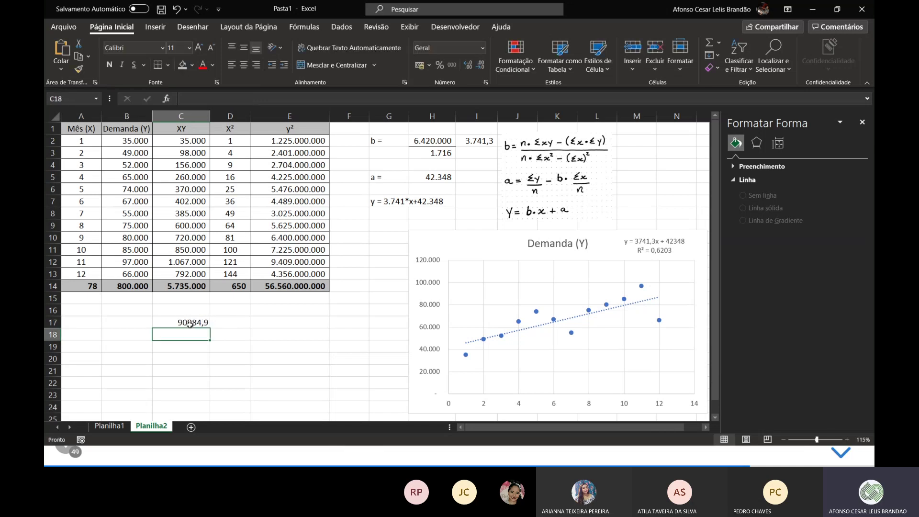
Format the forecast in C17 with a thousands separator and no decimal places.
click(190, 325)
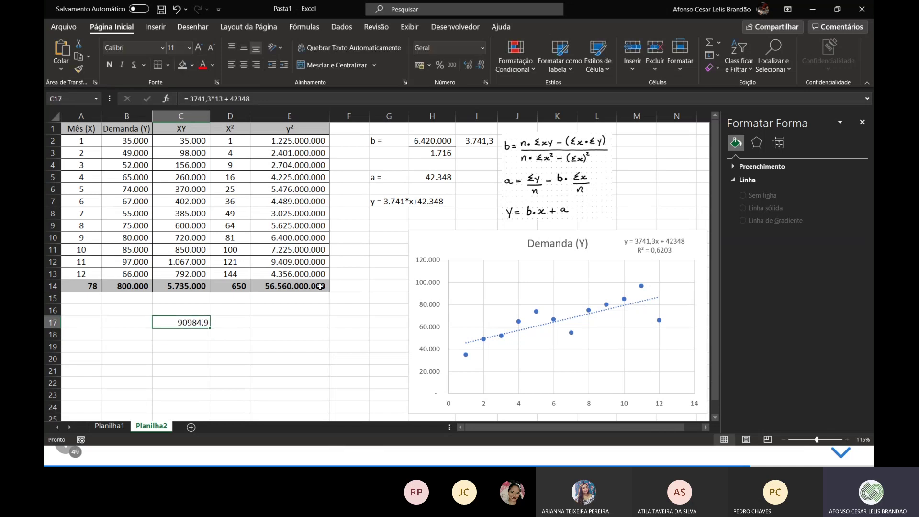
click(455, 65)
click(480, 66)
click(481, 66)
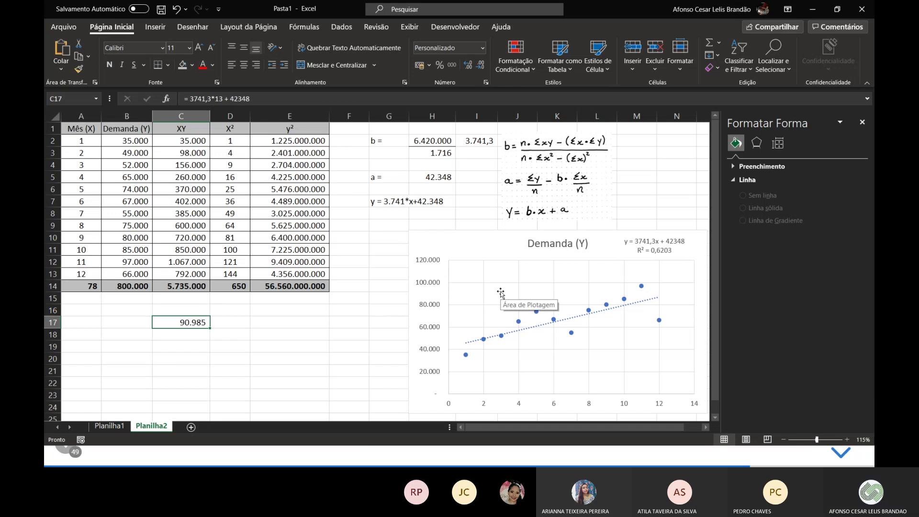
click(495, 254)
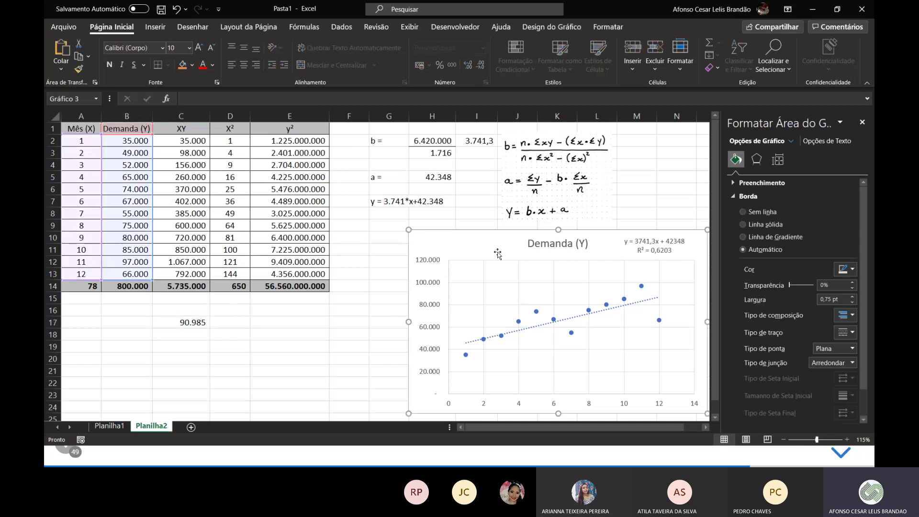
click(644, 300)
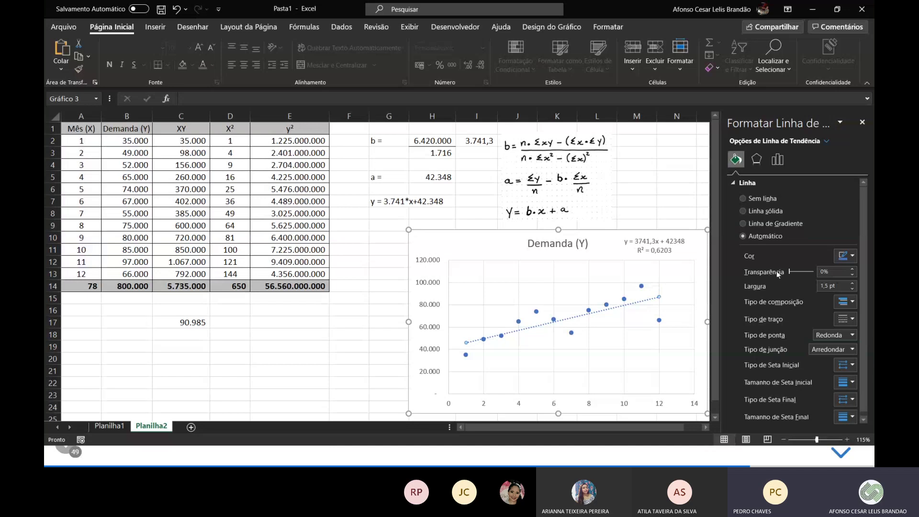
click(635, 308)
right_click(635, 308)
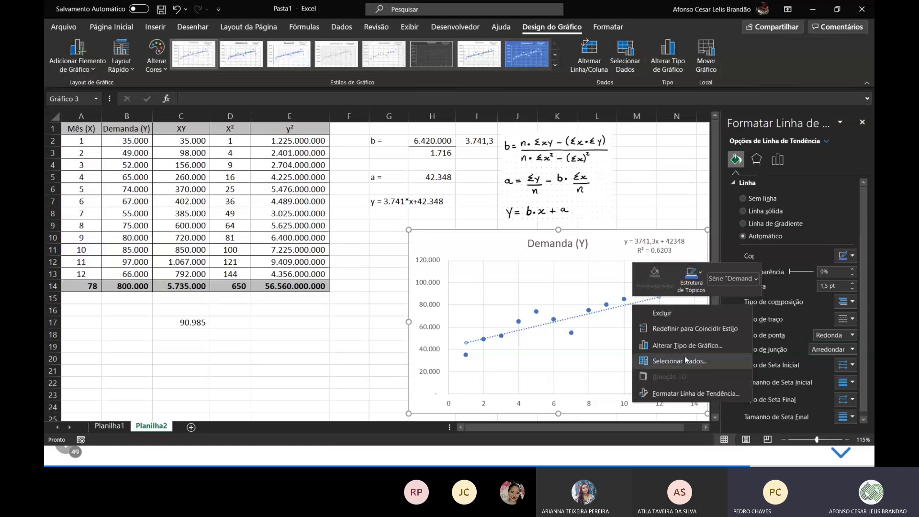
key(Escape)
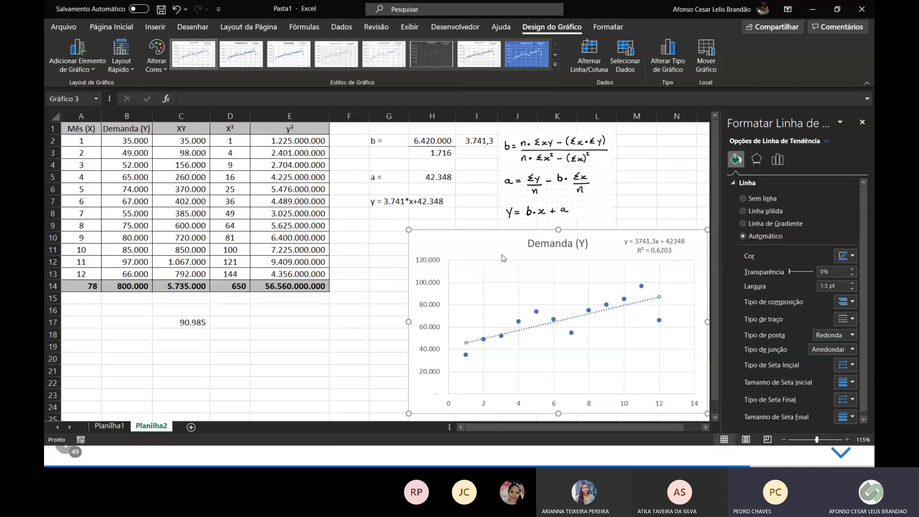
Shrink the demand scatter chart and place it lower on the sheet, leaving free space beneath the written equation.
drag(504, 258, 430, 249)
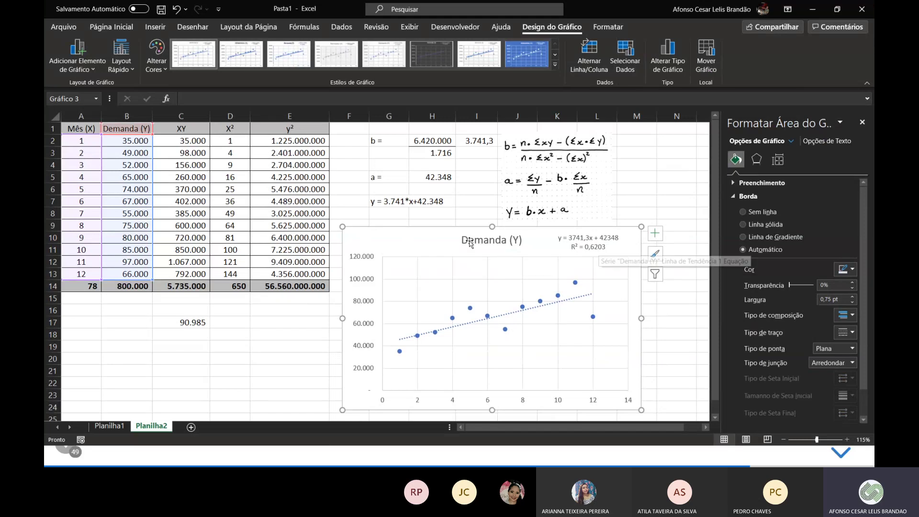
drag(342, 226, 405, 281)
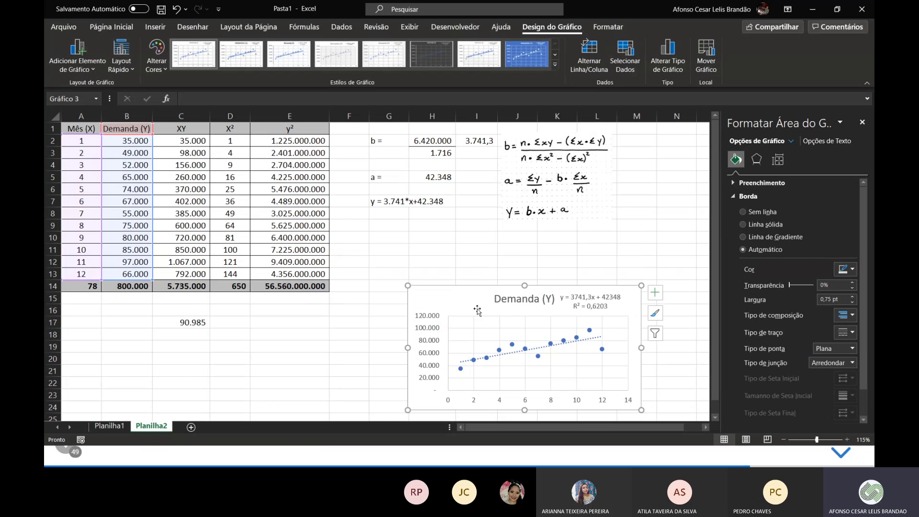
drag(478, 311, 433, 300)
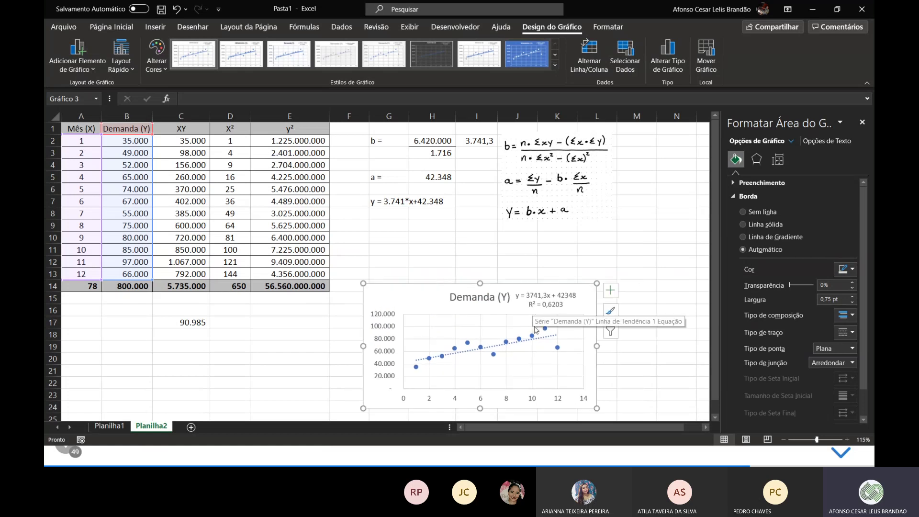
Switch to the presentation and go back to the slide with the worked correlation coefficient formula.
key(alt+Tab)
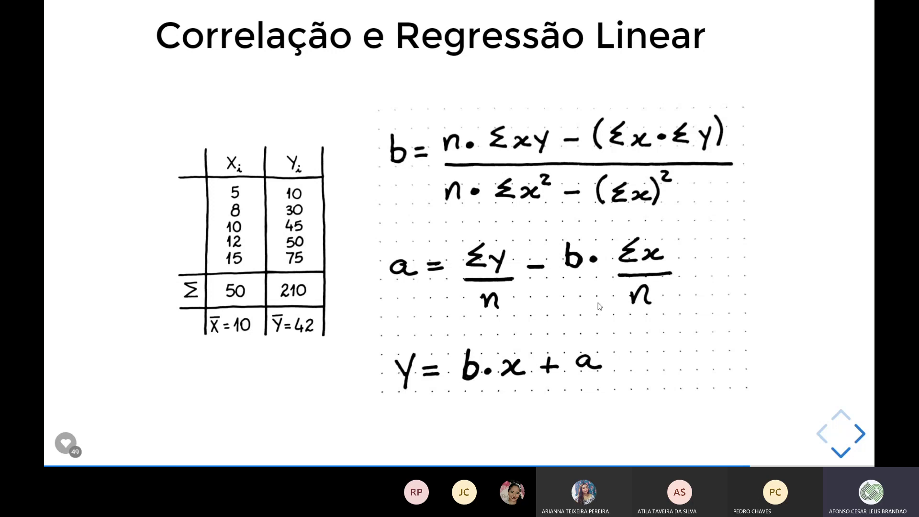
key(Down)
key(Up)
key(Up)
key(Up)
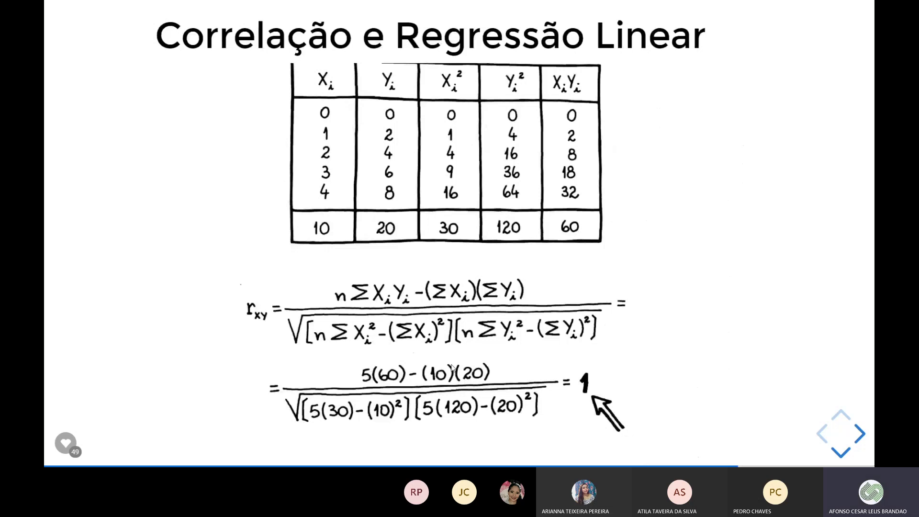
Capture the general r_xy formula from the slide as a rectangular snip with the Snipping Tool.
key(super)
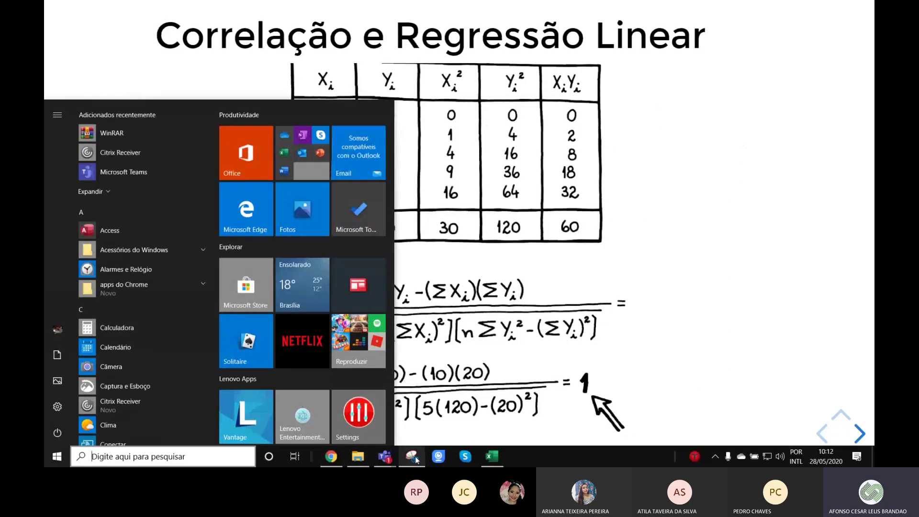
click(415, 458)
click(347, 38)
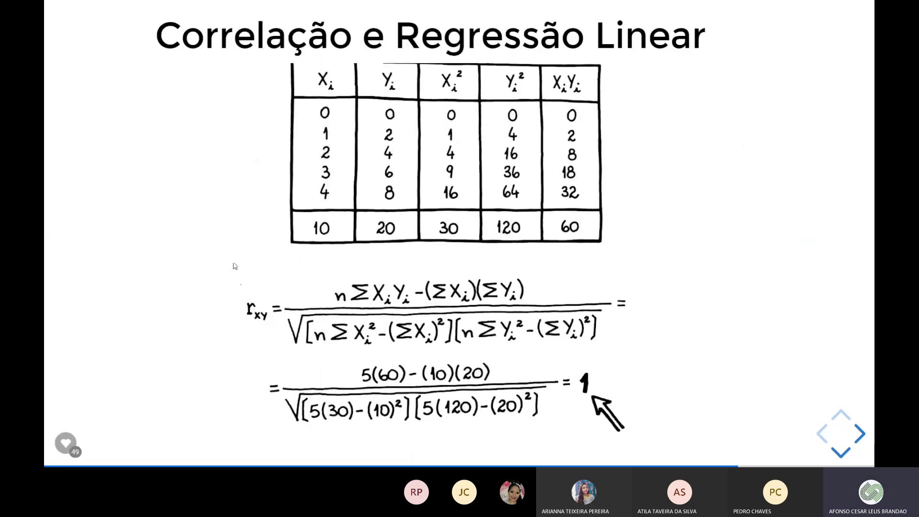
drag(233, 269, 634, 355)
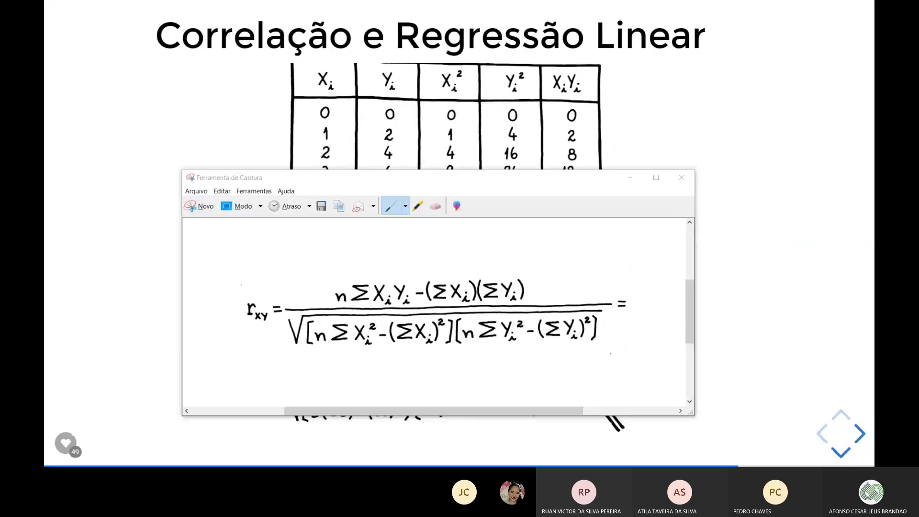
Switch to Excel, paste the captured r_xy formula below the calculations, and widen it to span about columns F to N.
key(alt+Tab)
key(ctrl+v)
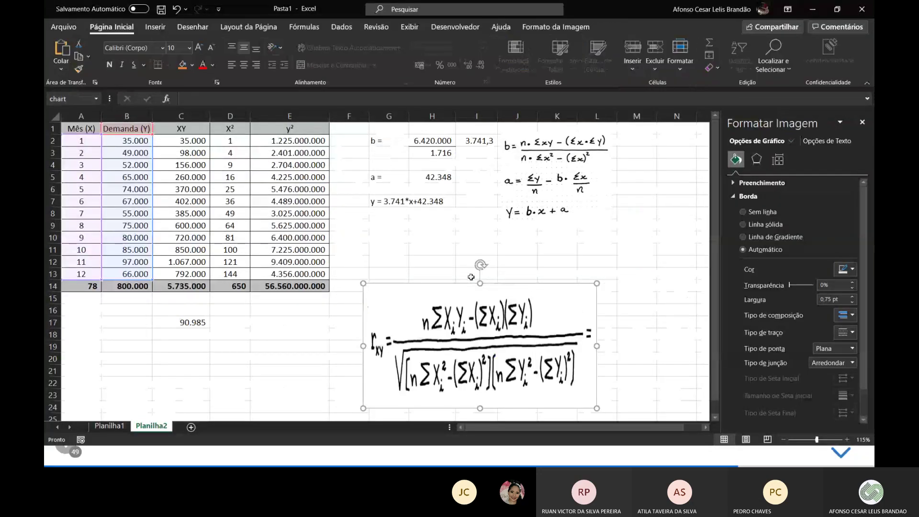
drag(596, 346, 676, 345)
click(486, 299)
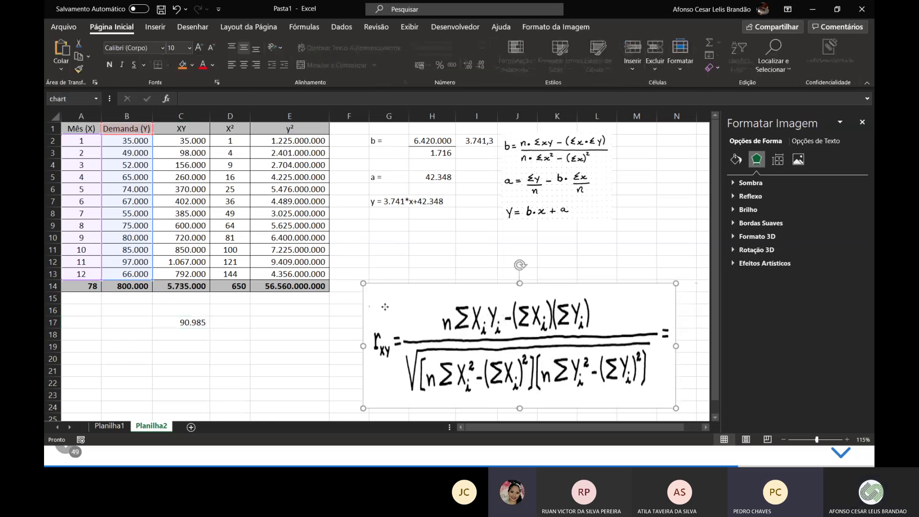
drag(369, 337, 339, 337)
click(384, 285)
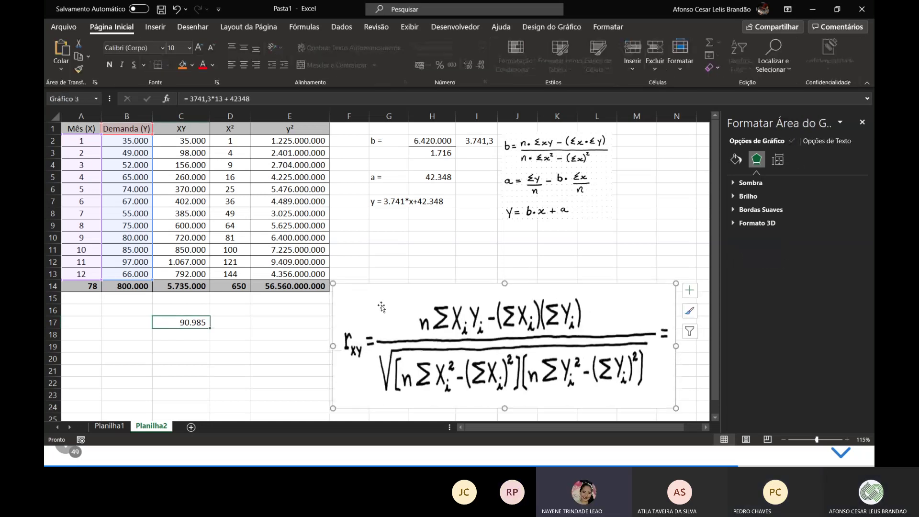
drag(384, 285, 395, 285)
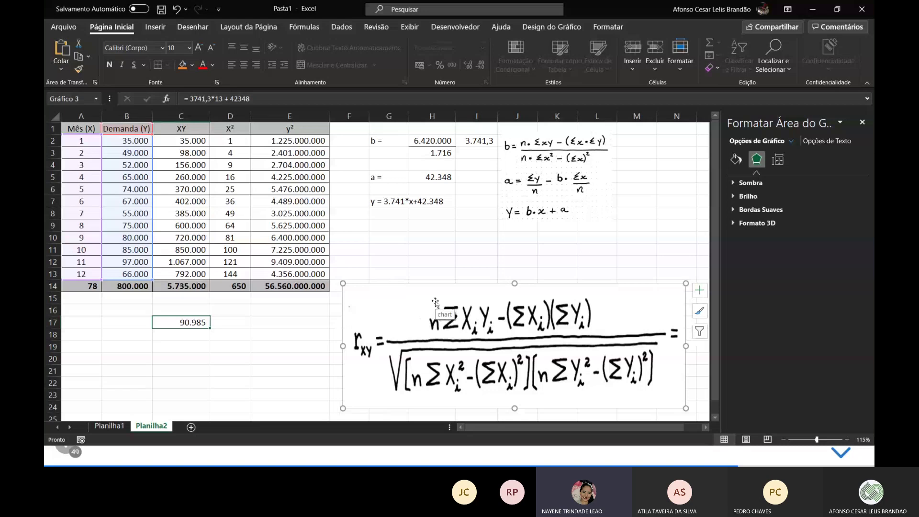
Insert a markers-only scatter chart of the demand values in B2:B13 and place it over the sheet.
click(144, 211)
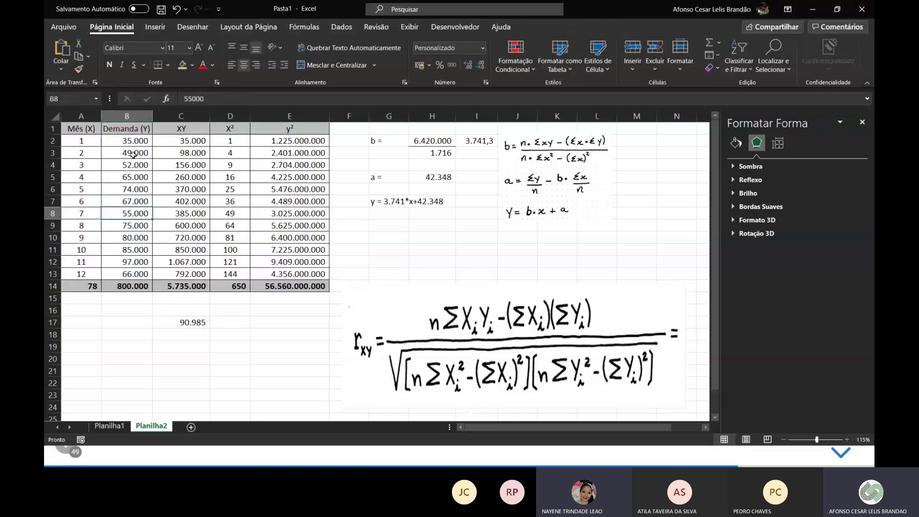
drag(133, 142, 141, 274)
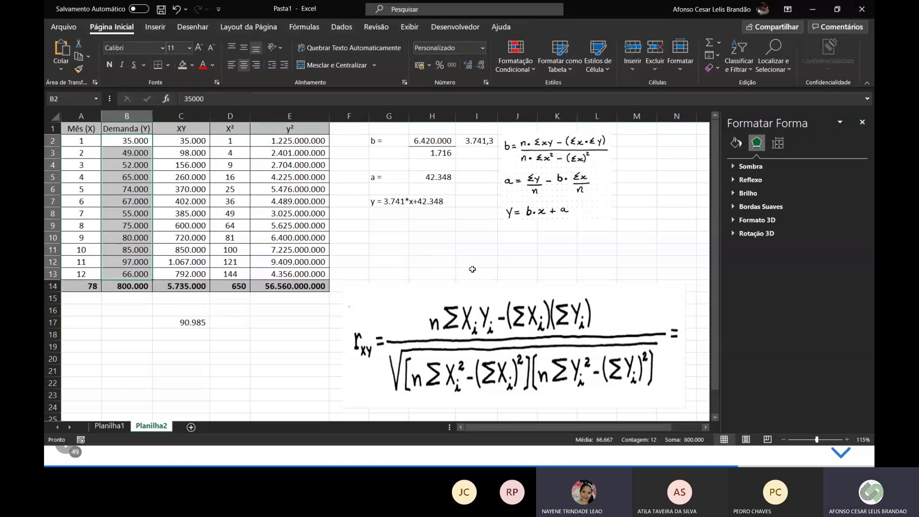
click(156, 26)
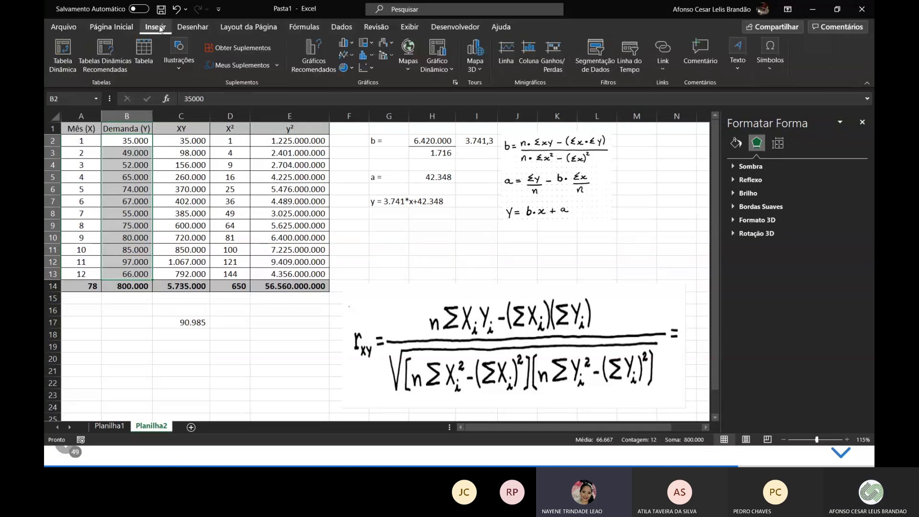
click(362, 69)
click(373, 106)
drag(368, 217, 423, 168)
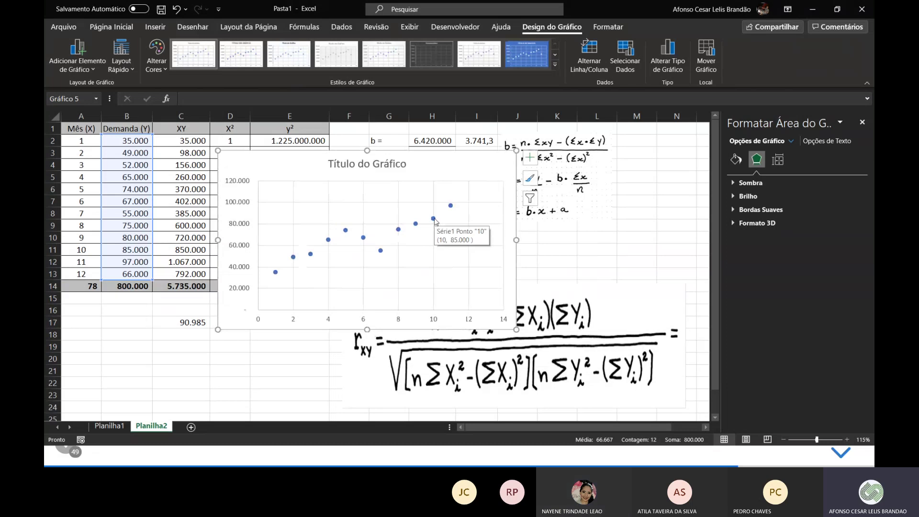
Add a linear trendline with its equation and R-squared value to the new scatter chart, and delete the chart after showing them.
right_click(434, 219)
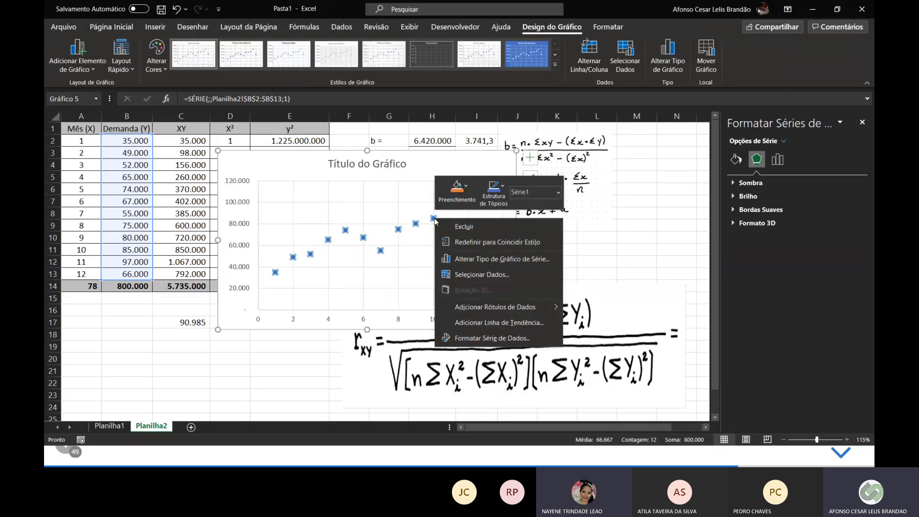
click(528, 324)
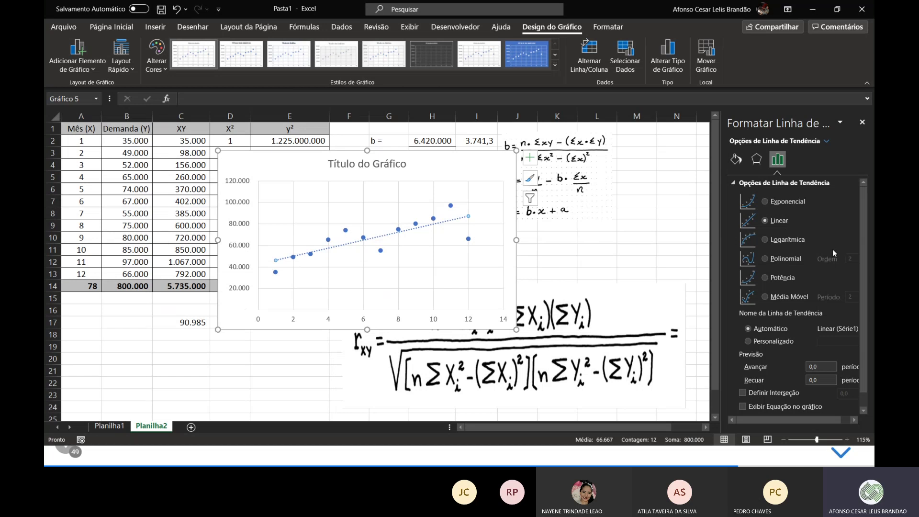
scroll(863, 289, down, 1)
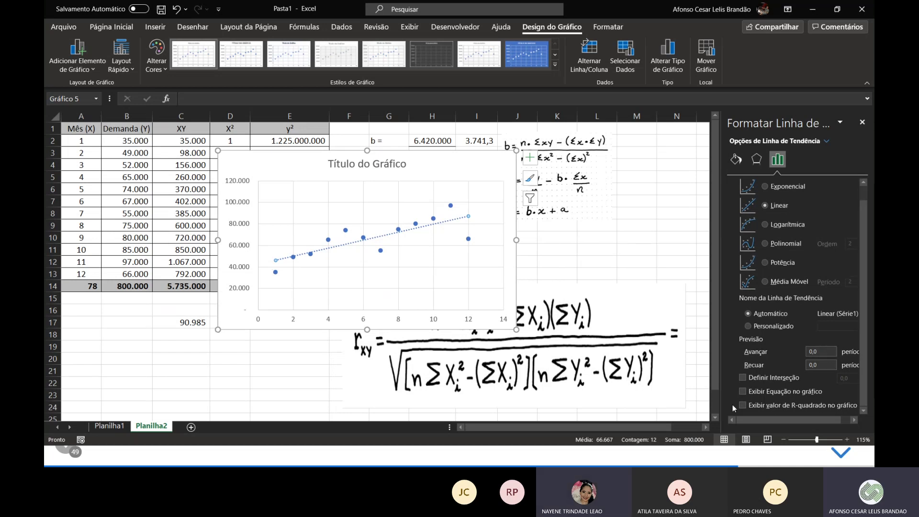
click(743, 391)
click(743, 405)
drag(443, 208, 460, 157)
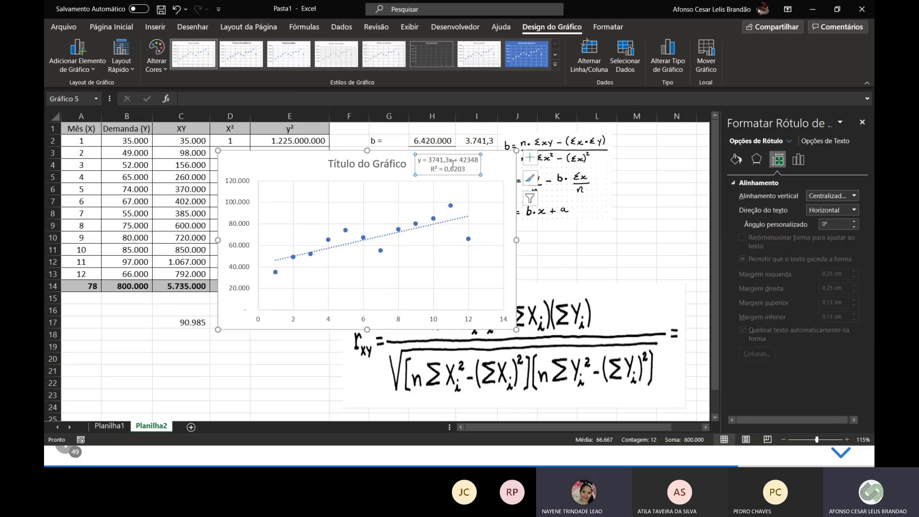
drag(302, 161, 280, 166)
key(Delete)
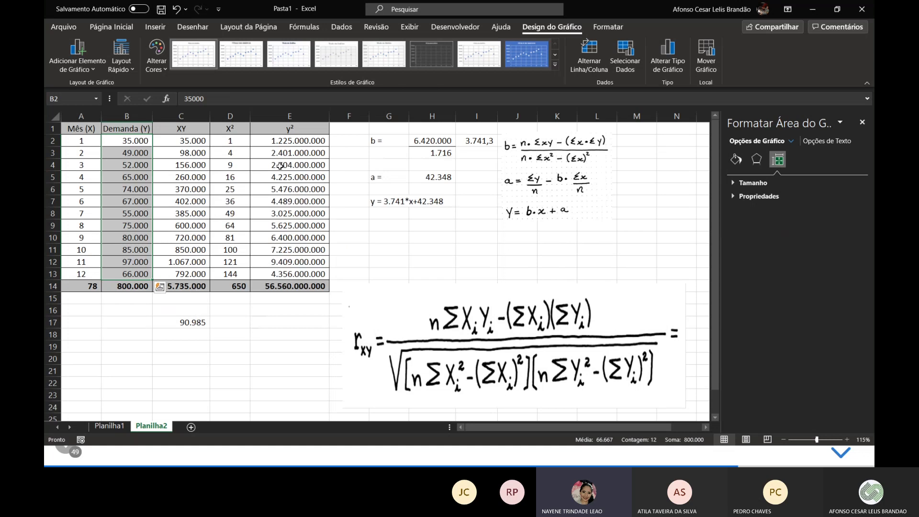
Enter the label rxy in cell G10.
click(382, 236)
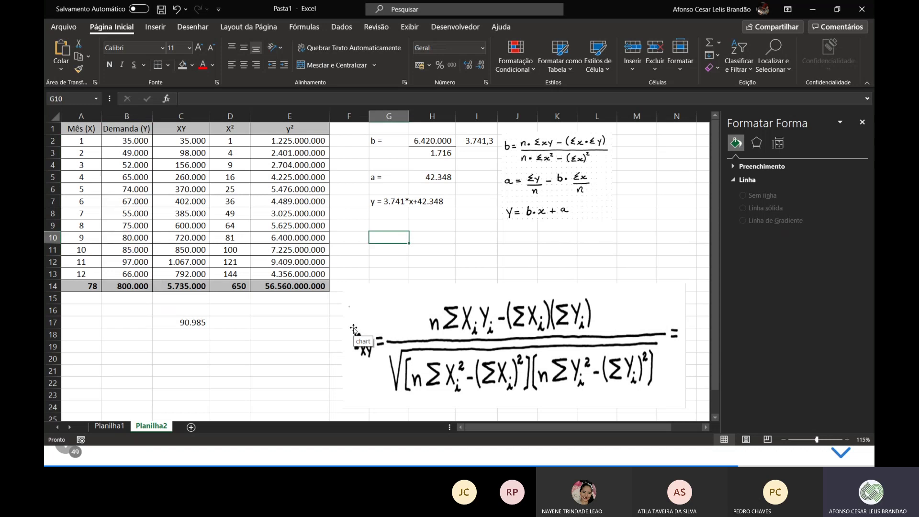
text(rxy)
key(Tab)
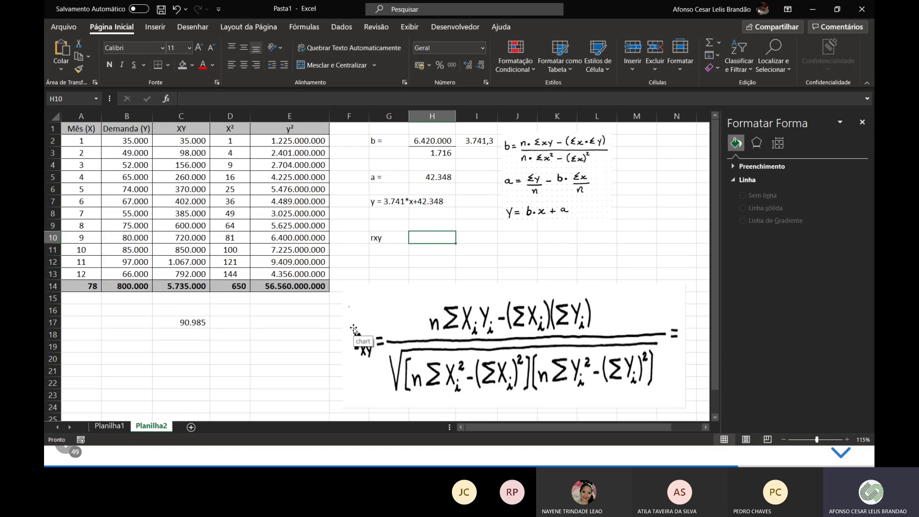
Calculate the numerator of the correlation coefficient in H10 with =A13*C14-(A14*B14).
text(=)
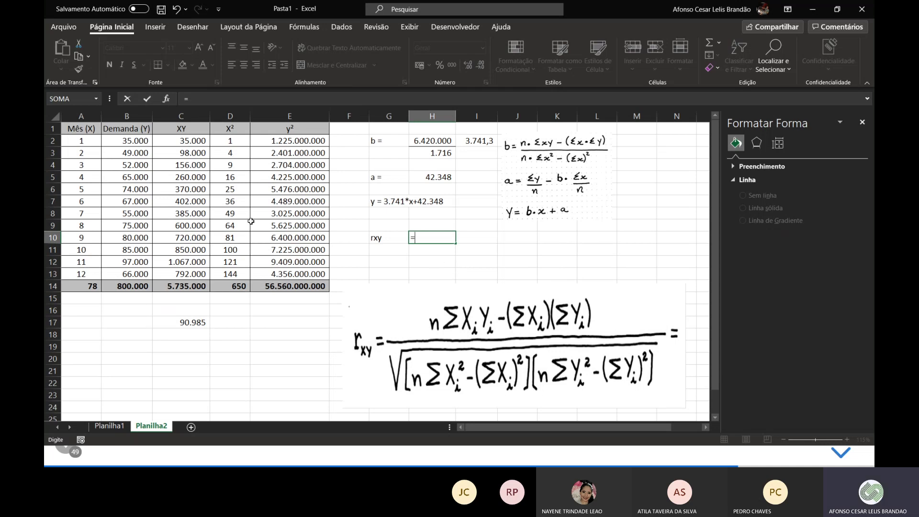
click(94, 274)
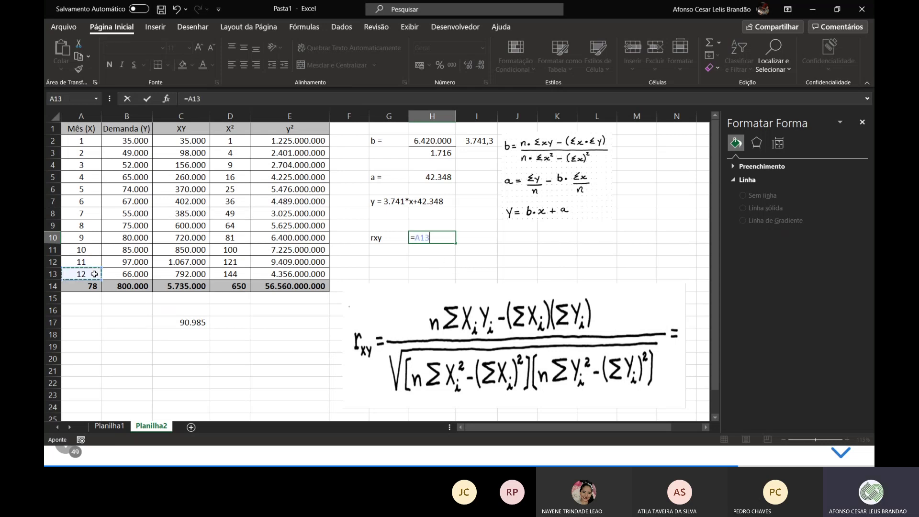
text(*)
click(192, 286)
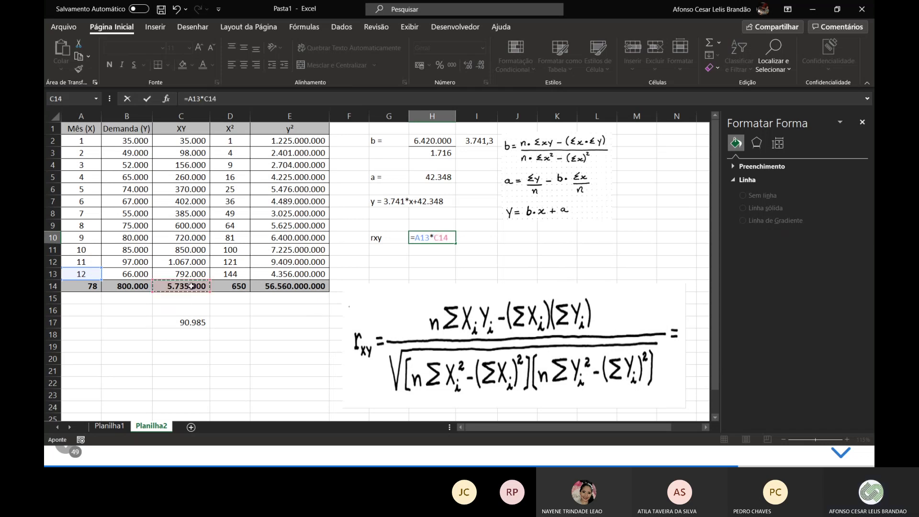
text(-)
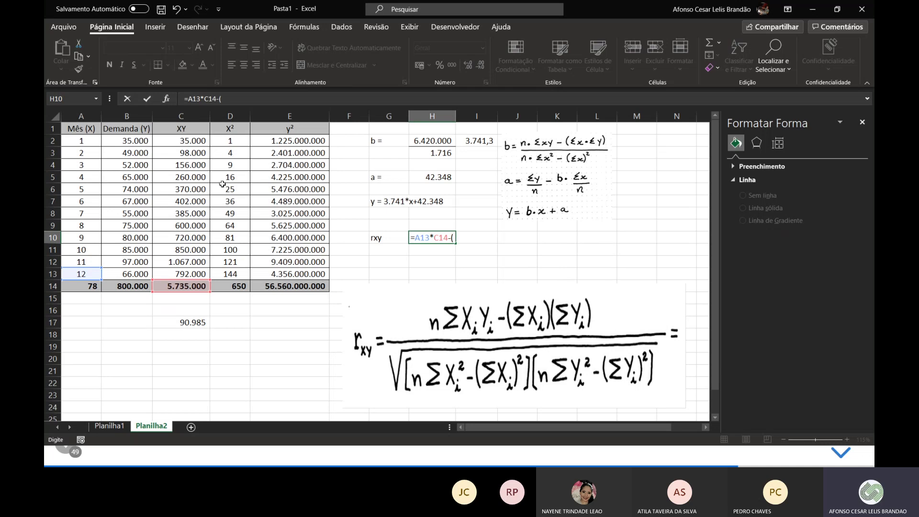
text(()
click(92, 286)
text(*)
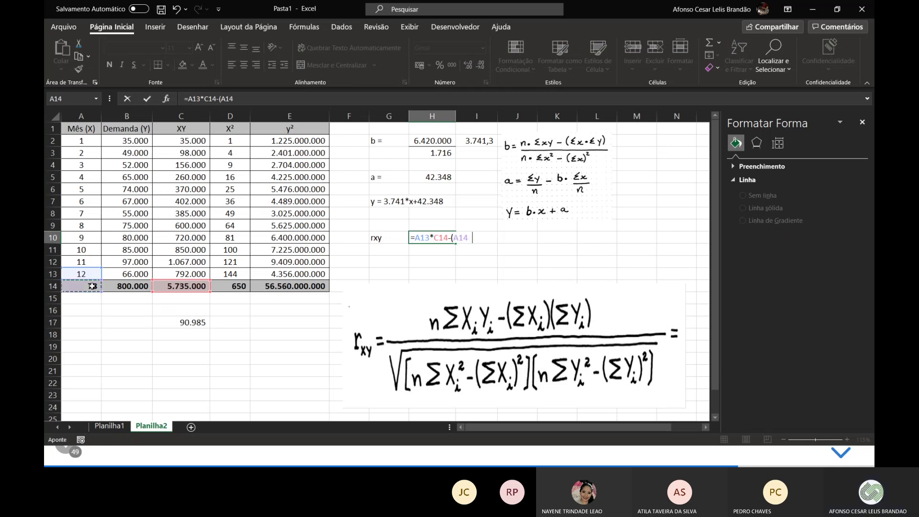
click(129, 285)
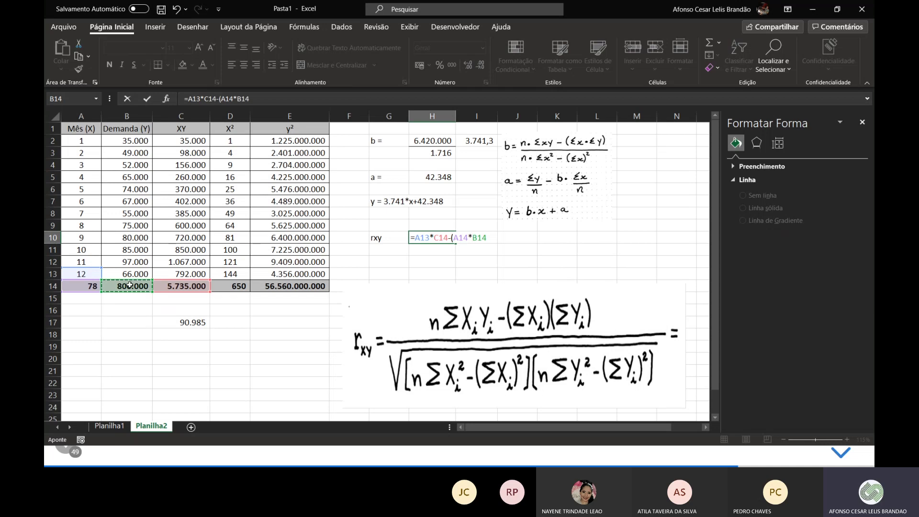
text())
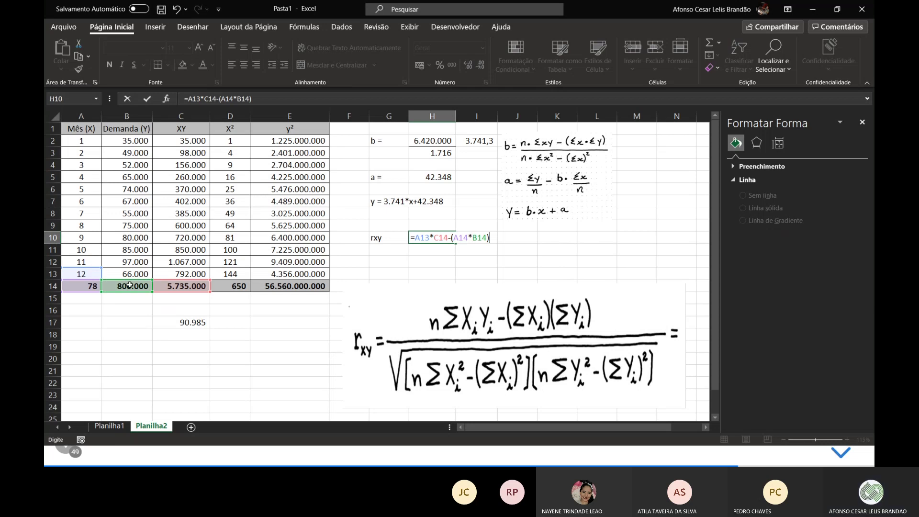
key(Return)
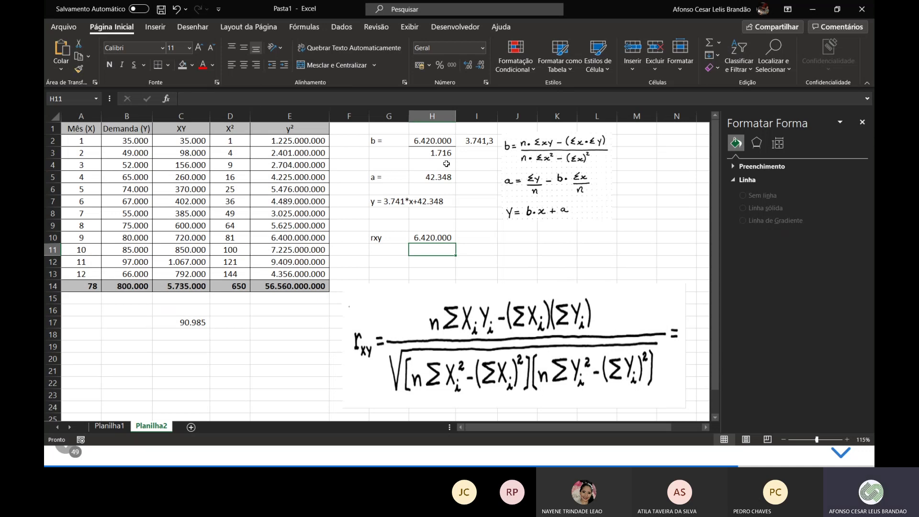
Start the denominator formula in H11 with the square root and its X factor: =RAIZ((A13*D14-(A14^2)).
text(=)
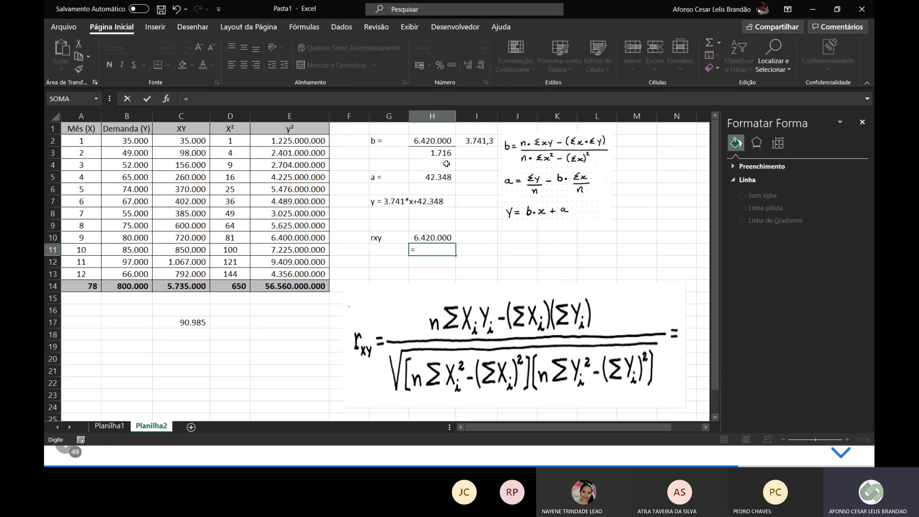
text(raiz)
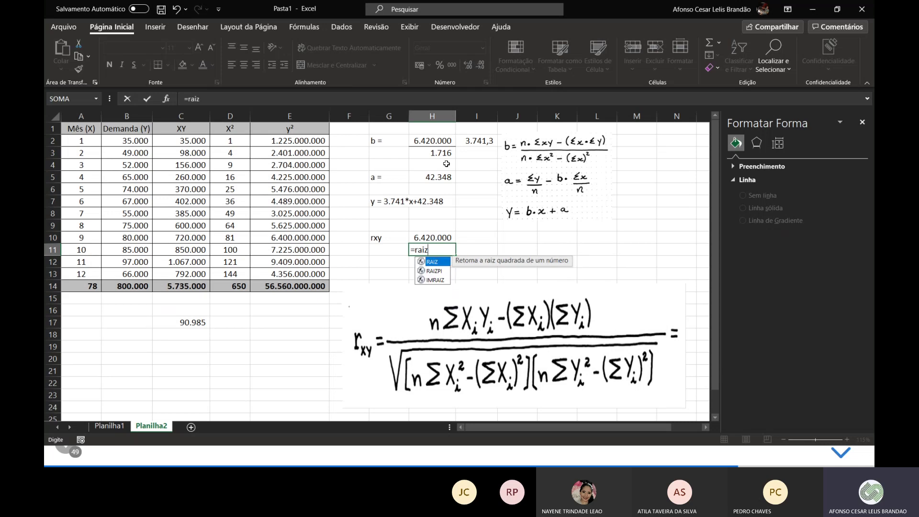
double_click(436, 263)
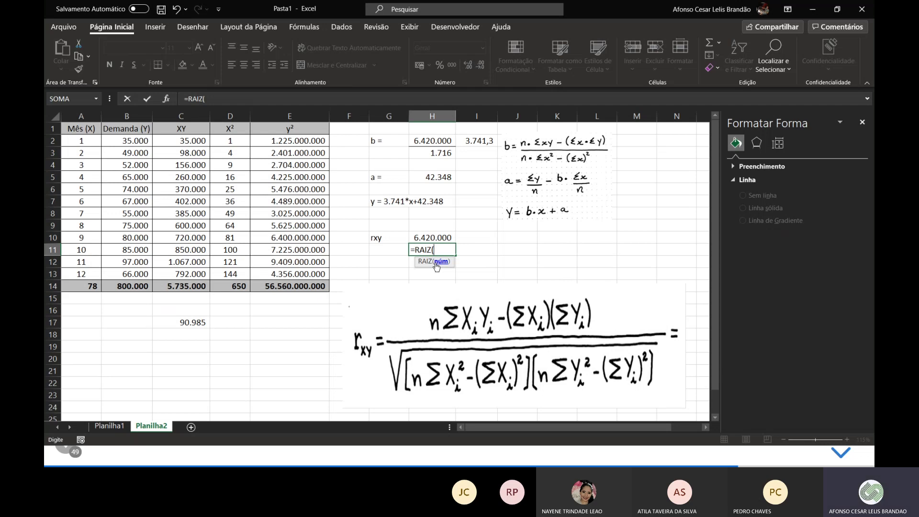
text(()
click(82, 274)
text(*)
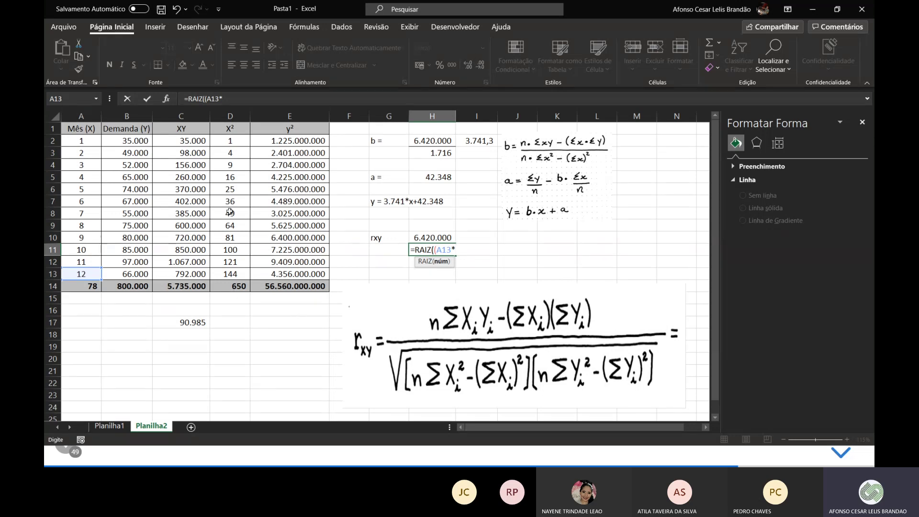
click(235, 286)
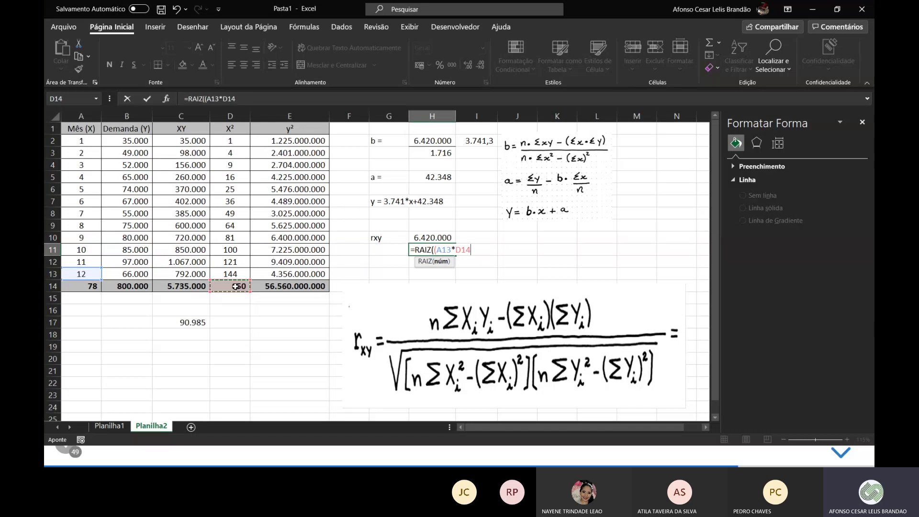
text(-()
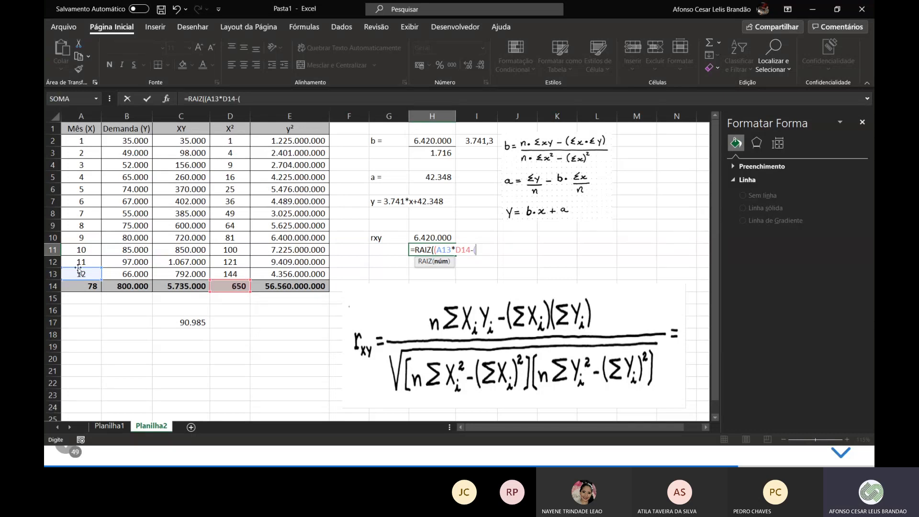
click(86, 286)
text(^2)
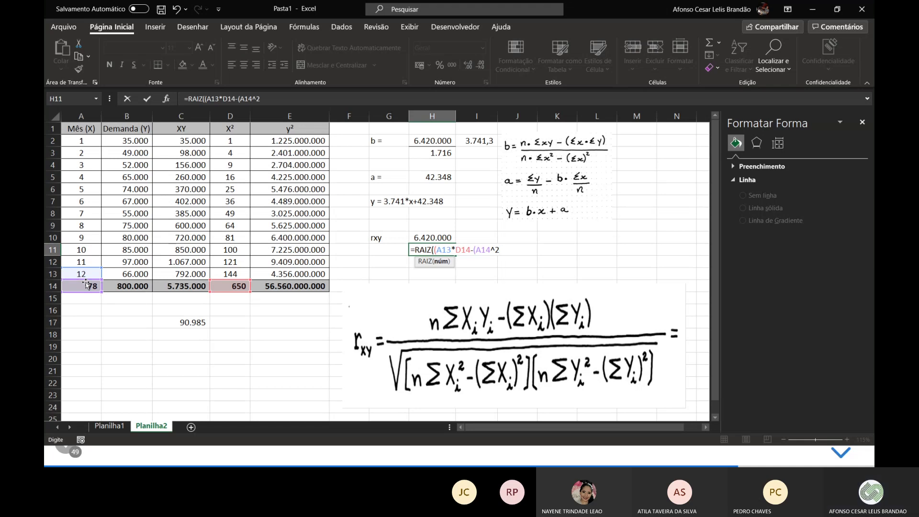
text()))
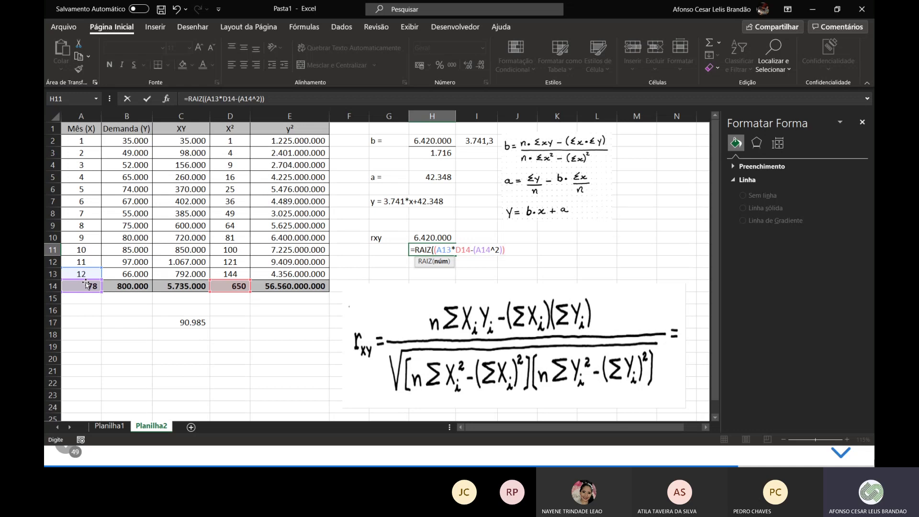
Complete the H11 denominator formula by multiplying by the Y factor (A13*E14-(B14^2)) inside the square root.
text(*()
click(85, 273)
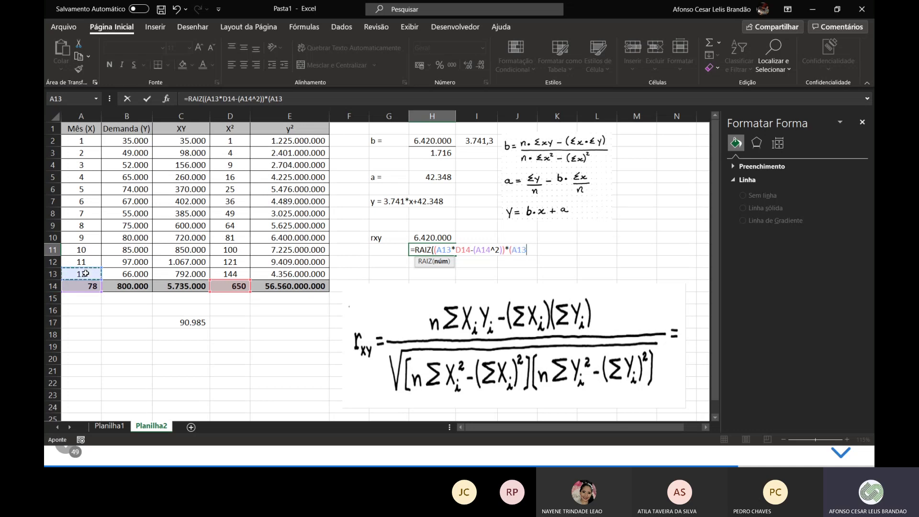
text(*)
click(292, 287)
text(-)
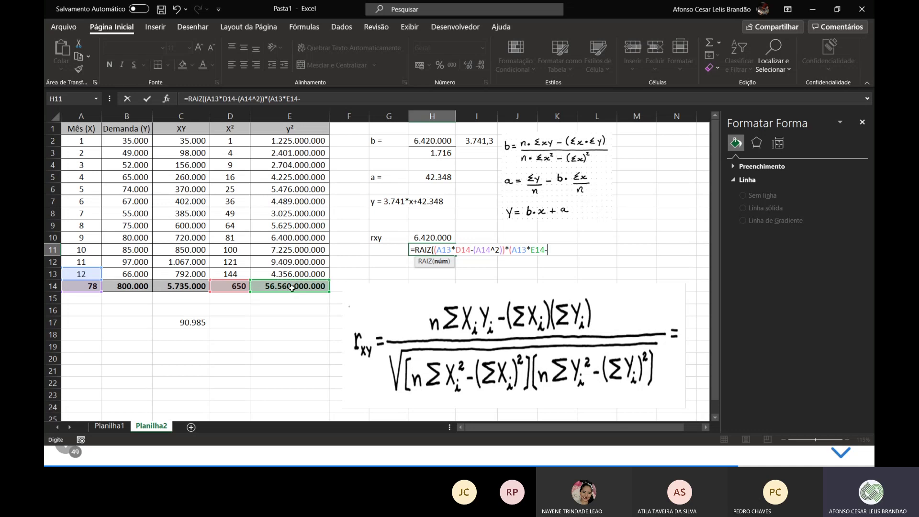
text(()
click(136, 287)
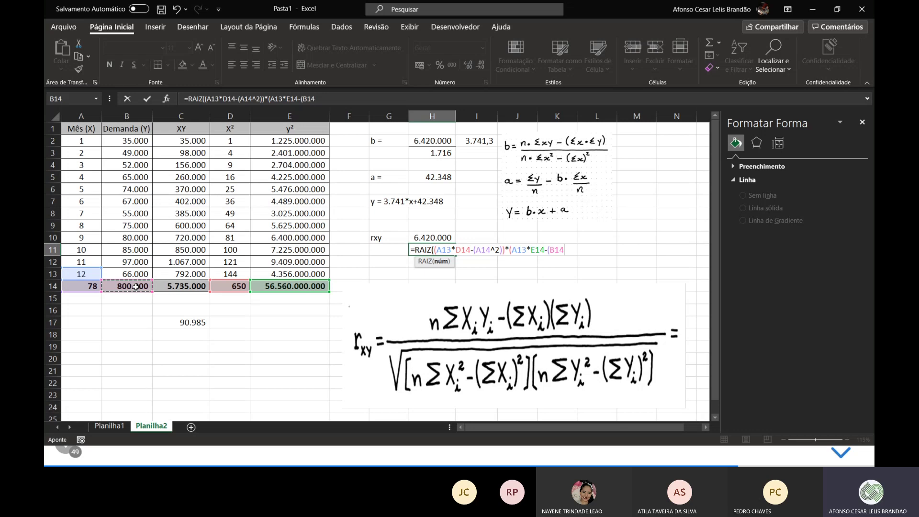
text(^2)
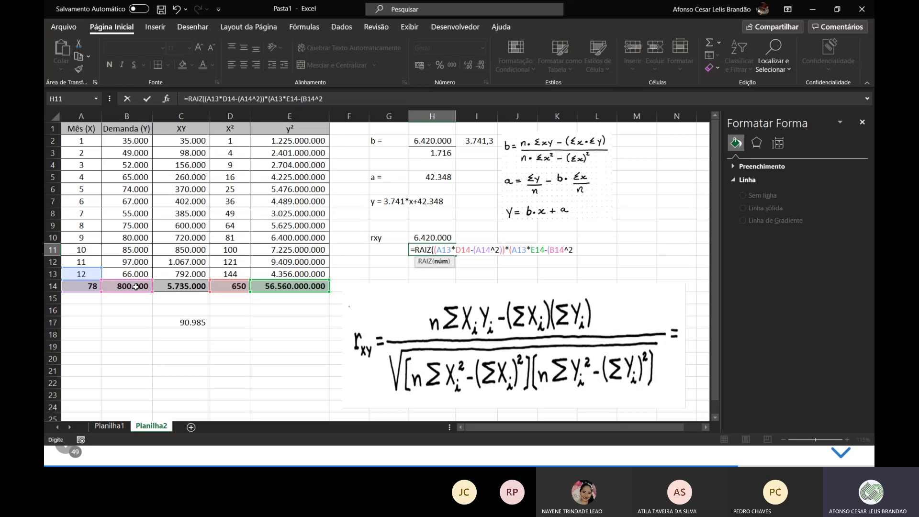
text())
key(Return)
key(Return)
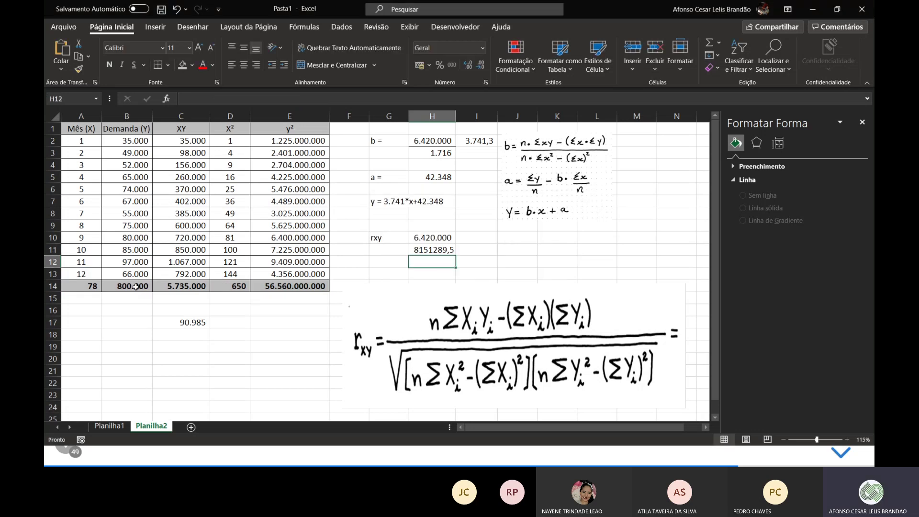
Format the denominator in H11 with a thousands separator and two decimal places.
click(430, 250)
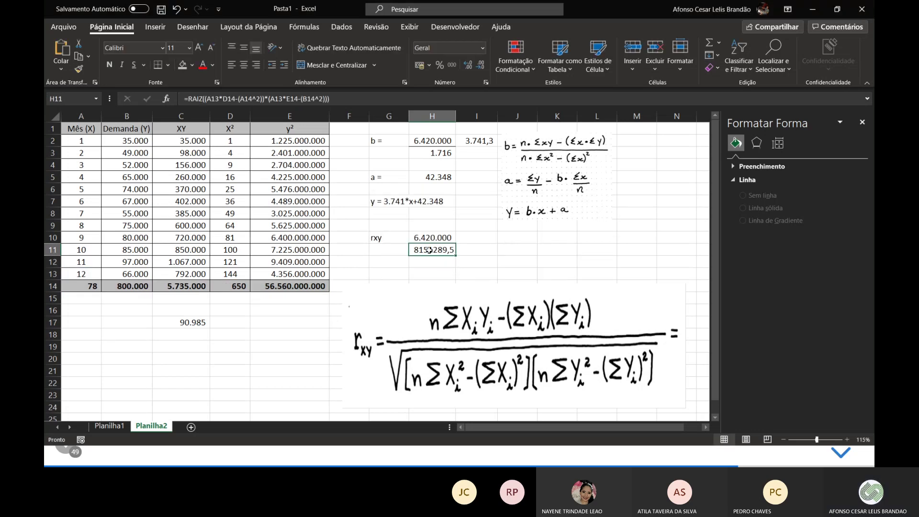
click(452, 65)
Start a formula in I10 for the correlation coefficient.
click(499, 241)
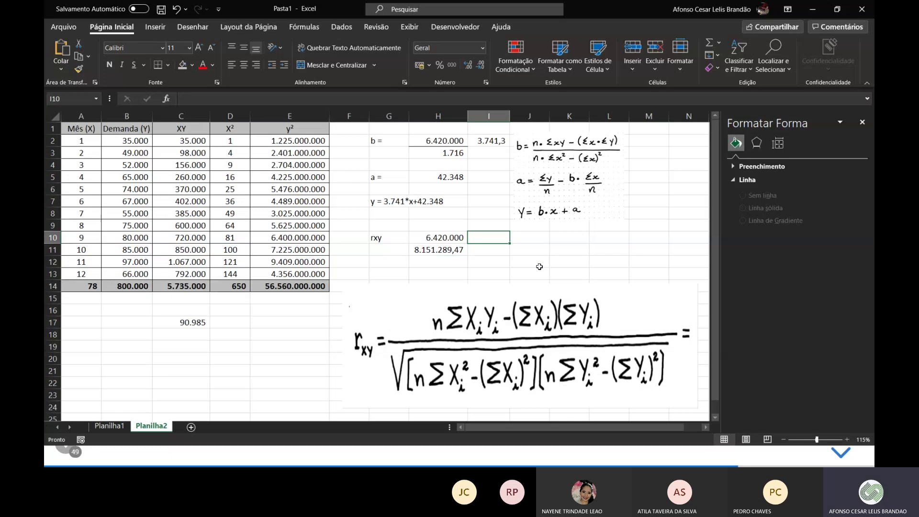
text(=)
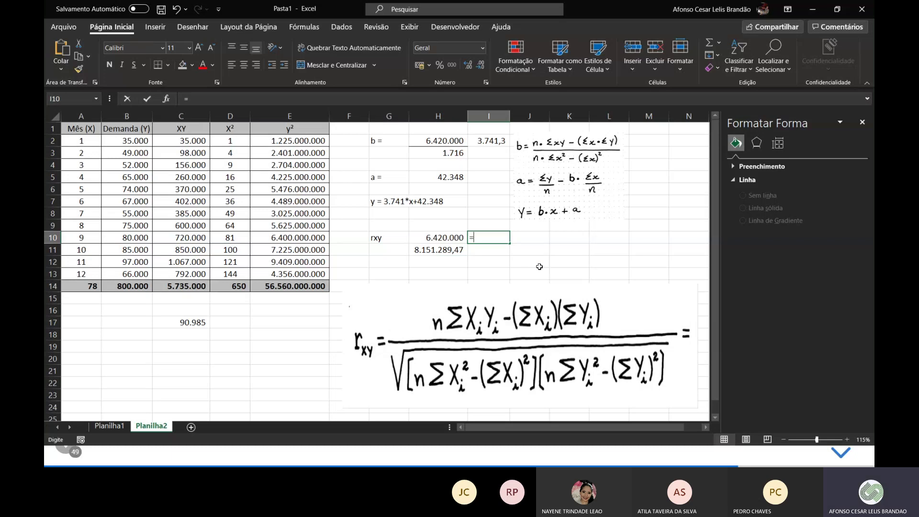